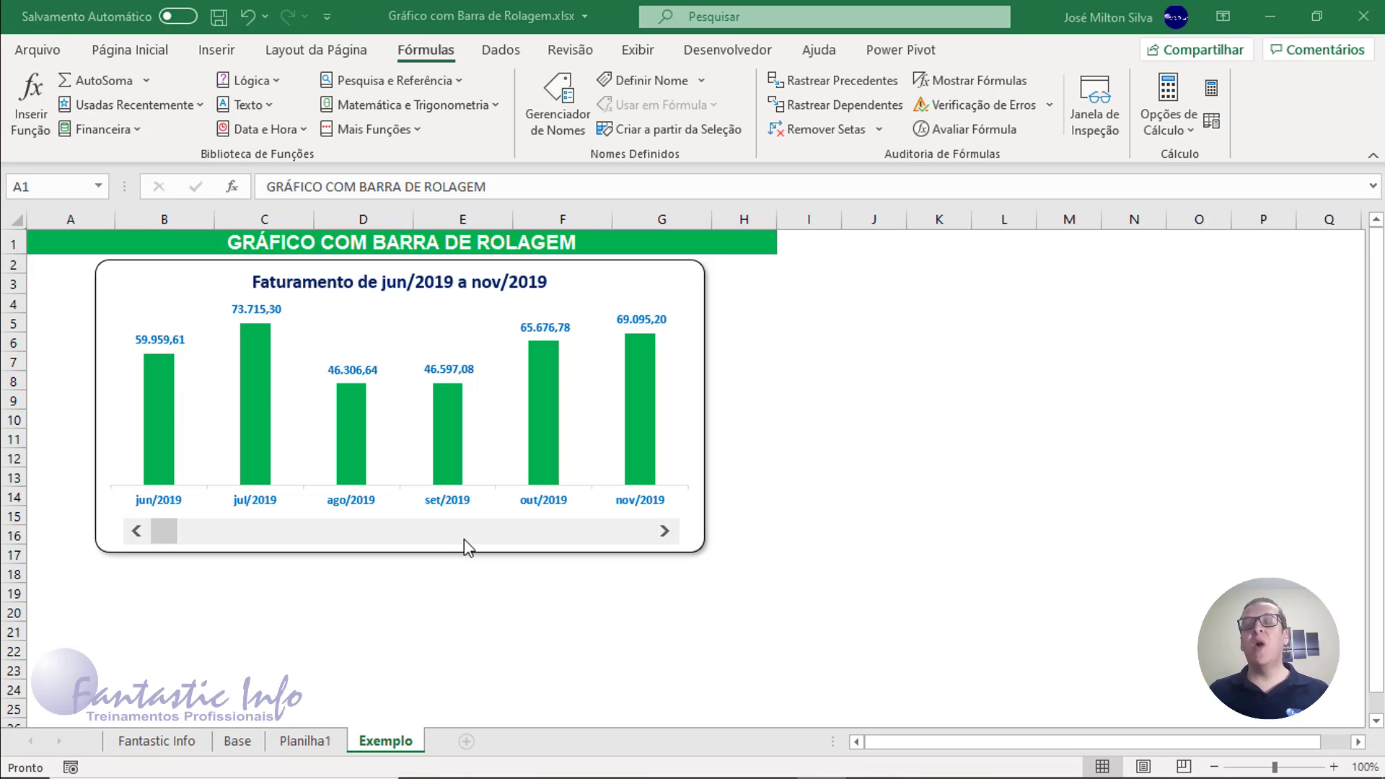
{"action": "left_click", "coordinate": [499, 593]}
{"action": "left_click", "coordinate": [499, 593]}
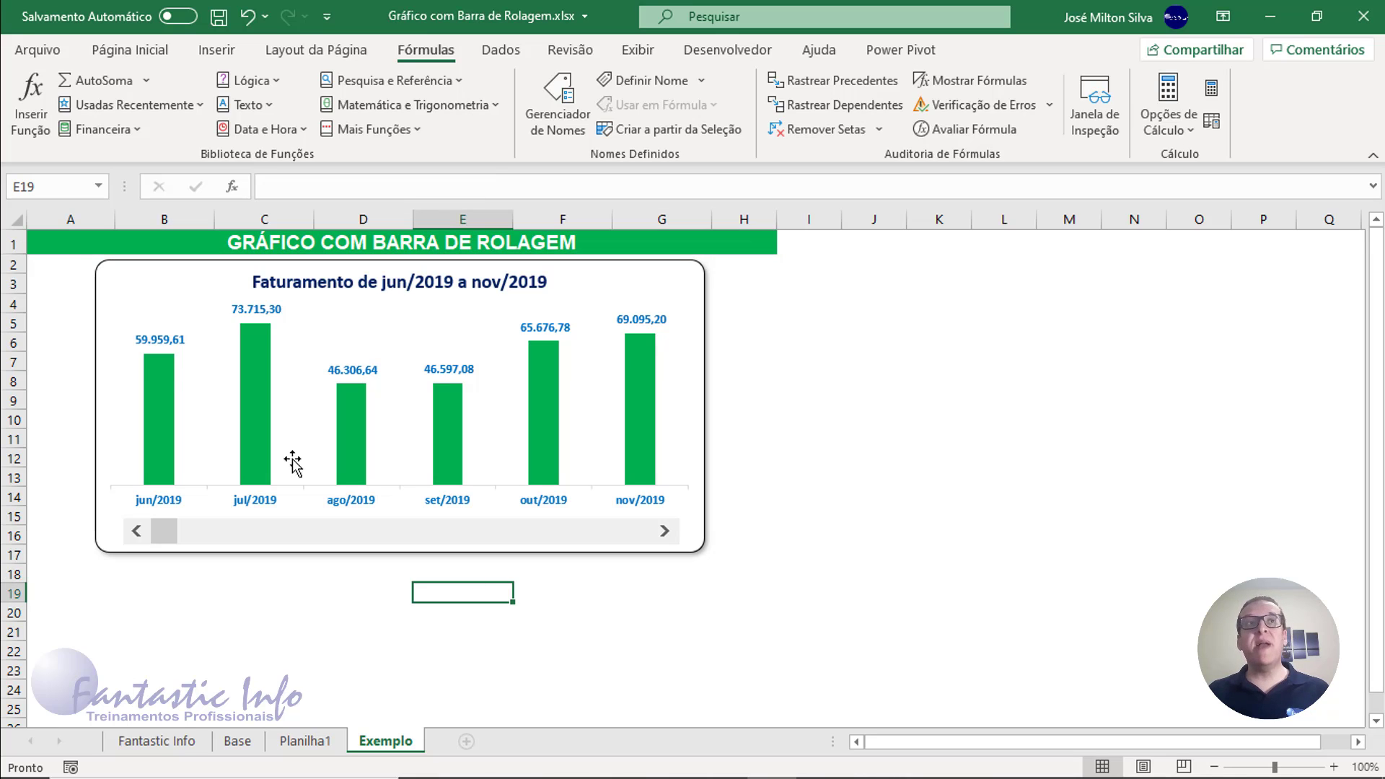
{"action": "left_click", "coordinate": [70, 252]}
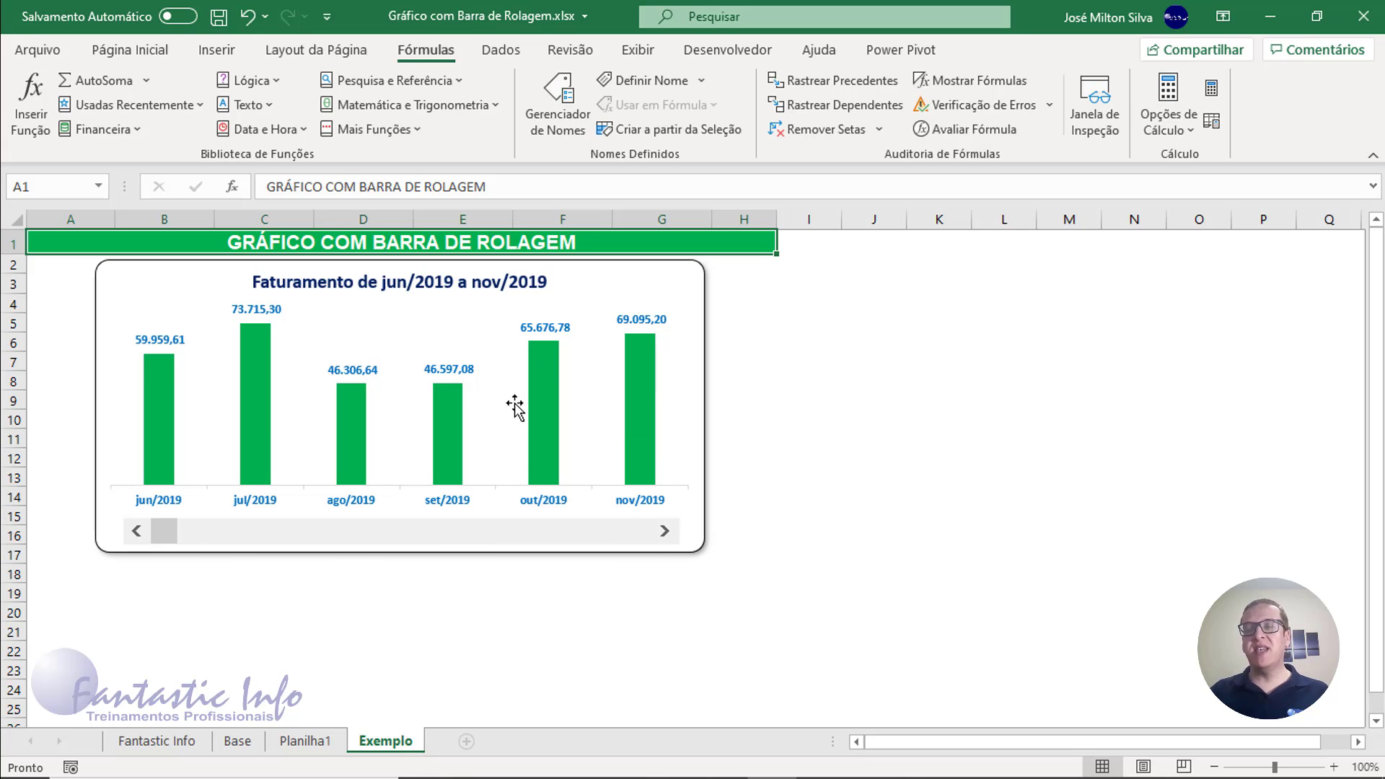
- Scroll the example chart forward through the months to the set/2020 to fev/2021 period to examine how its scroll bar works
{"action": "left_click", "coordinate": [665, 532]}
{"action": "left_click", "coordinate": [665, 532]}
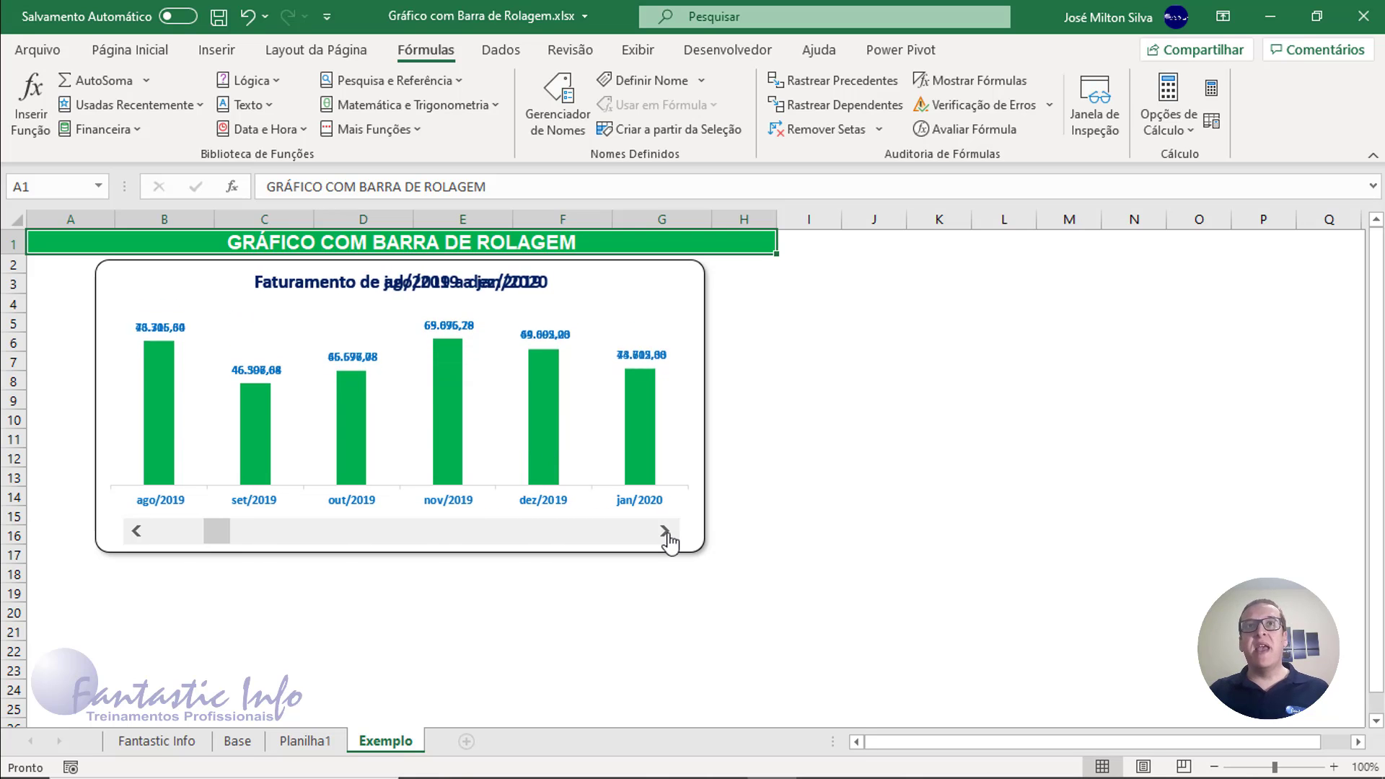
{"action": "left_click", "coordinate": [664, 531]}
{"action": "left_click", "coordinate": [665, 531]}
{"action": "left_click", "coordinate": [665, 532]}
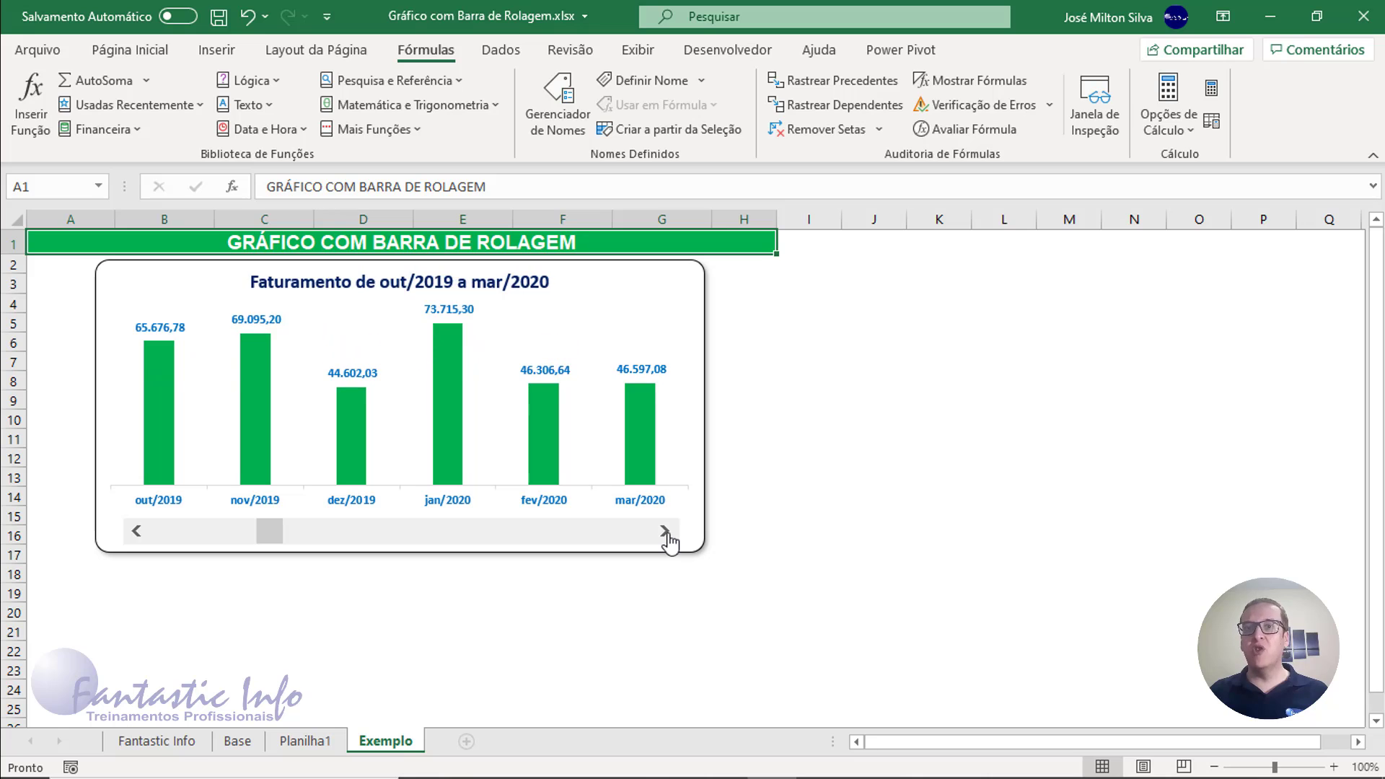
{"action": "left_click", "coordinate": [664, 531]}
{"action": "left_click_drag", "start_coordinate": [299, 536], "coordinate": [581, 543]}
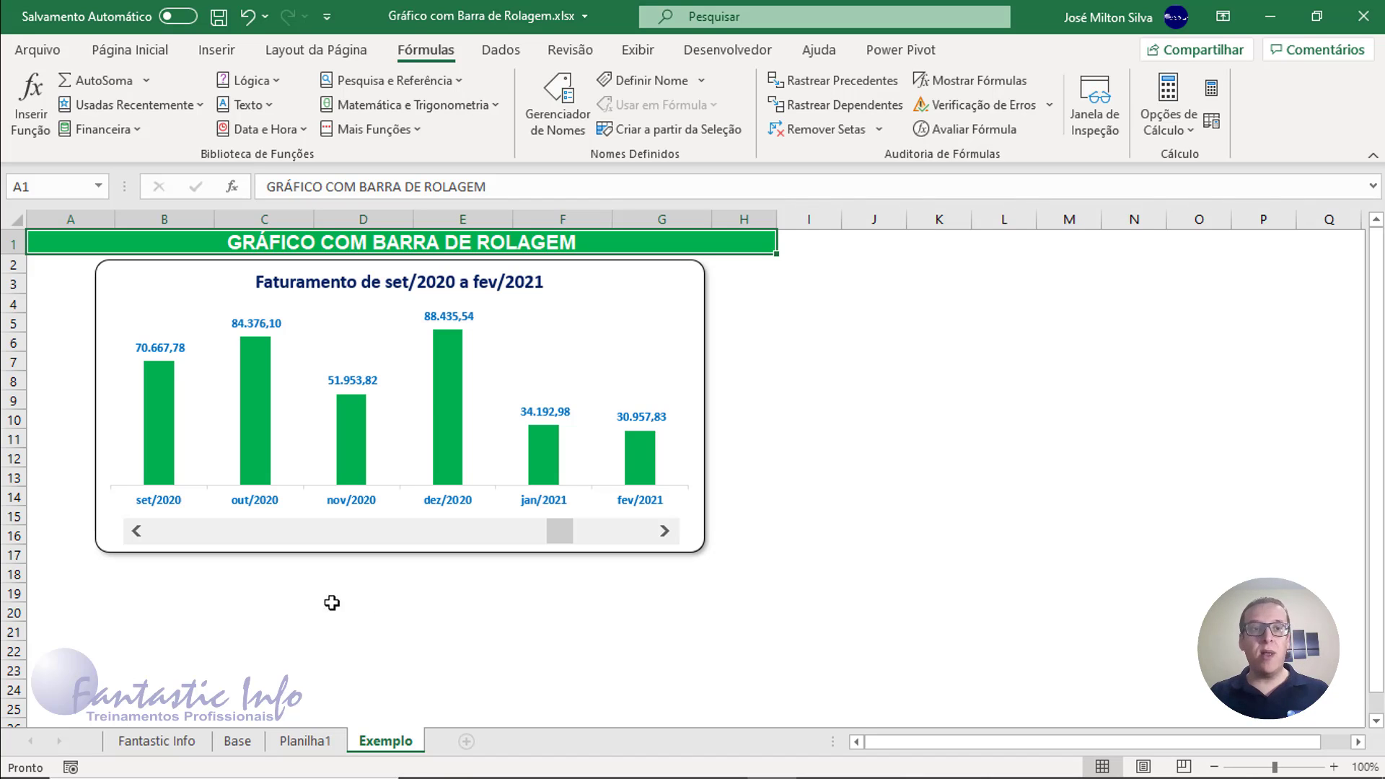
- Open the Planilha1 sheet and examine the layout of the empty Data and Valor table in B3:C9
{"action": "left_click", "coordinate": [315, 741]}
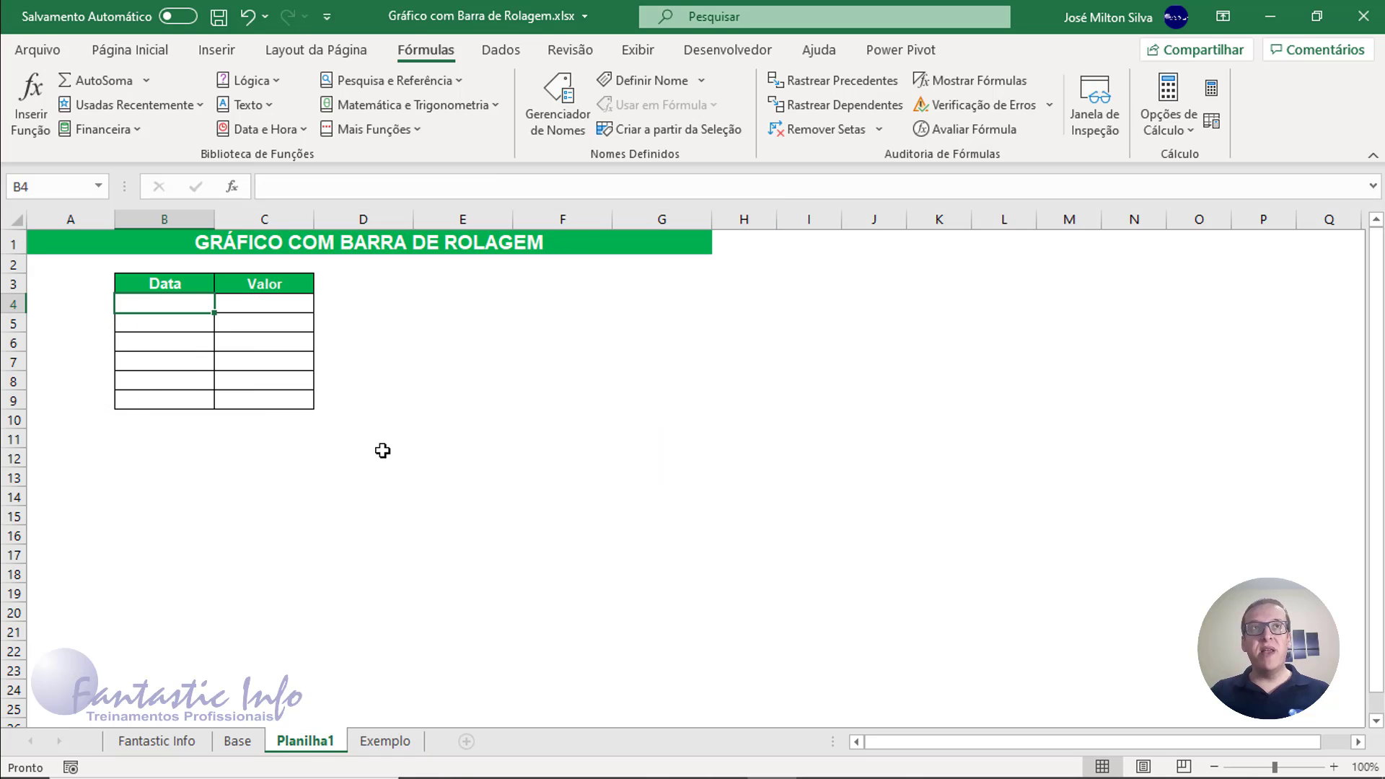
{"action": "left_click_drag", "start_coordinate": [173, 285], "coordinate": [260, 400]}
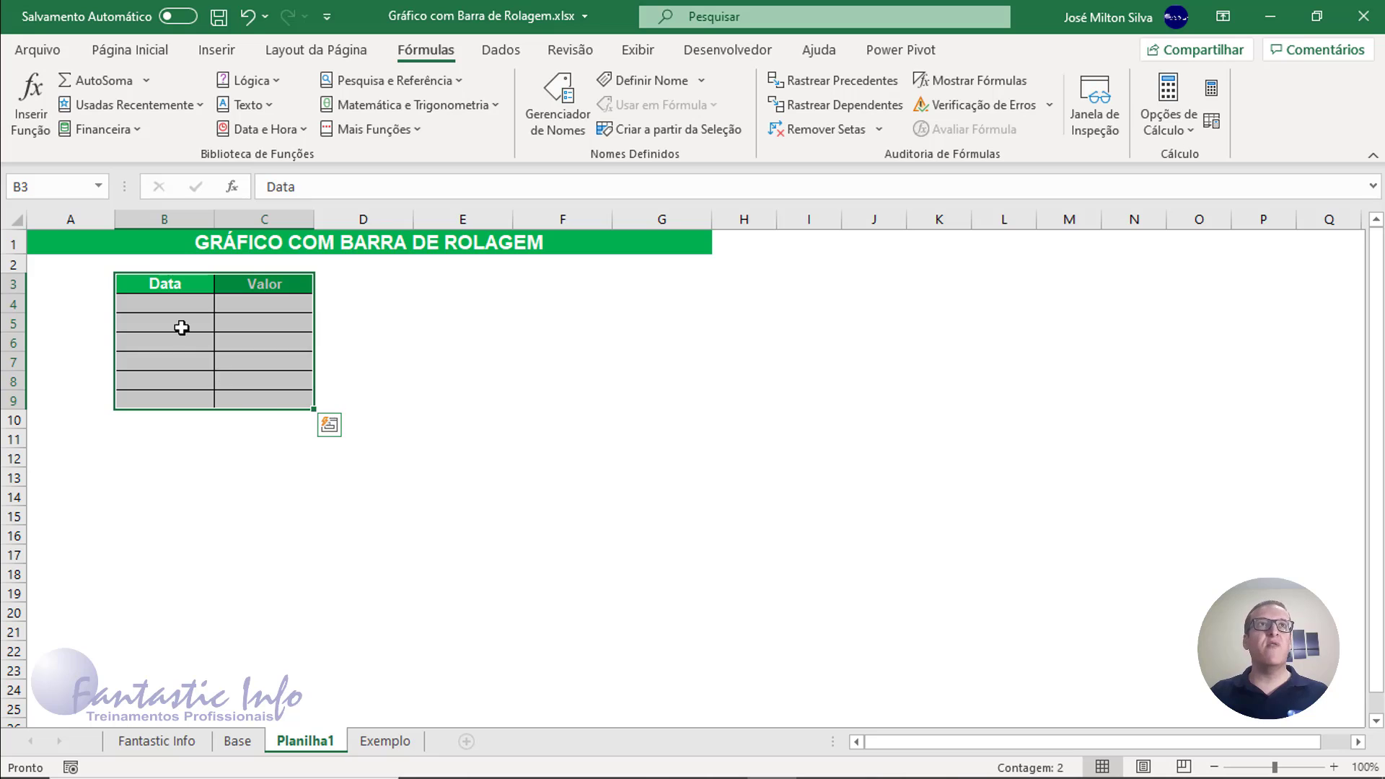
{"action": "left_click", "coordinate": [173, 298]}
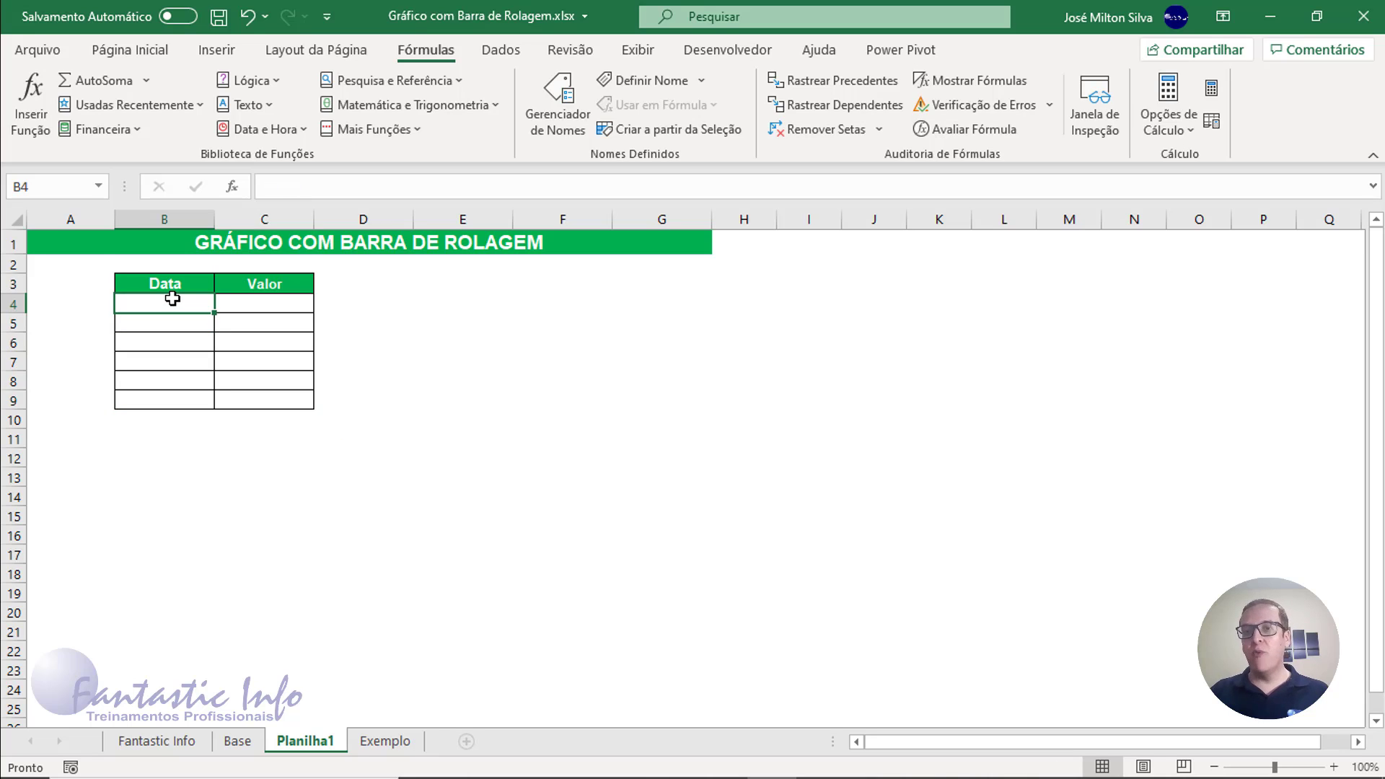
{"action": "left_click", "coordinate": [242, 299]}
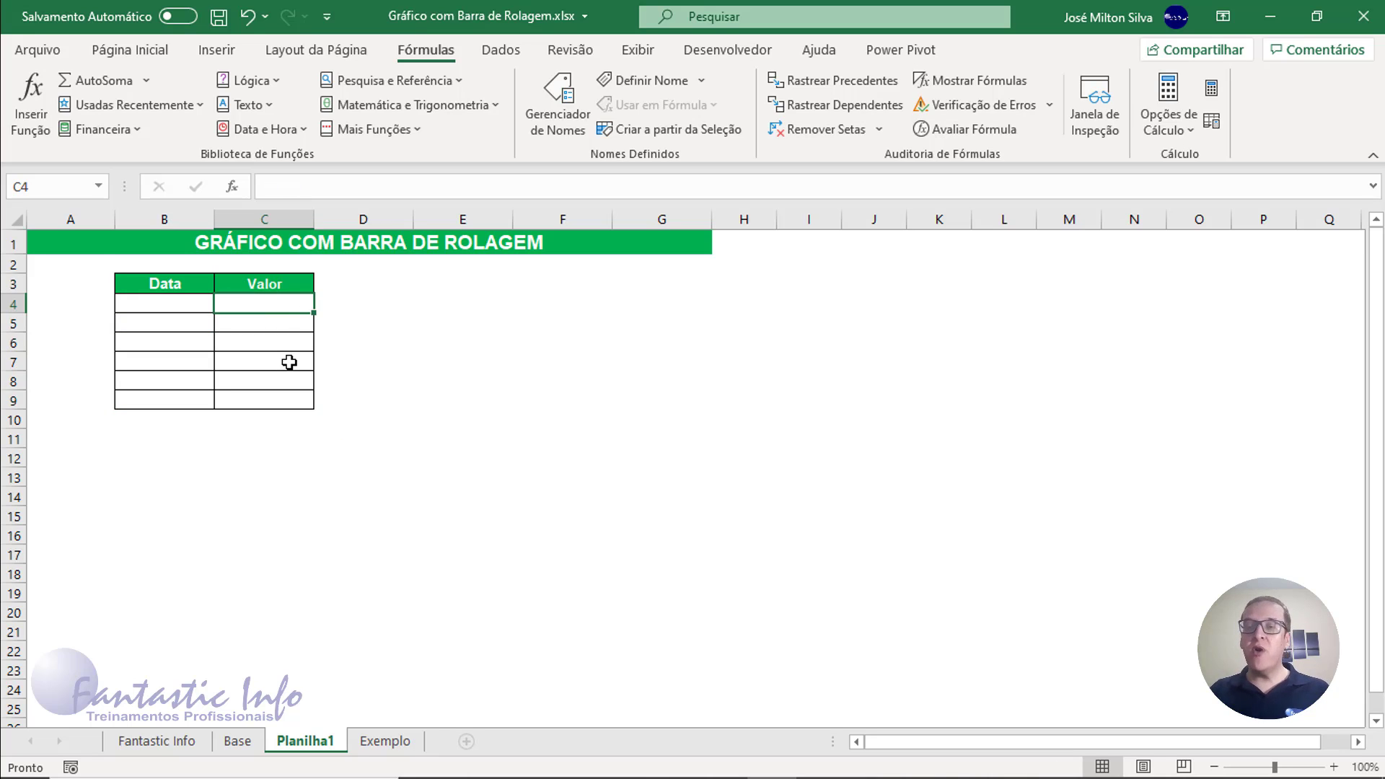
{"action": "left_click_drag", "start_coordinate": [164, 306], "coordinate": [262, 402]}
{"action": "left_click_drag", "start_coordinate": [150, 305], "coordinate": [245, 403]}
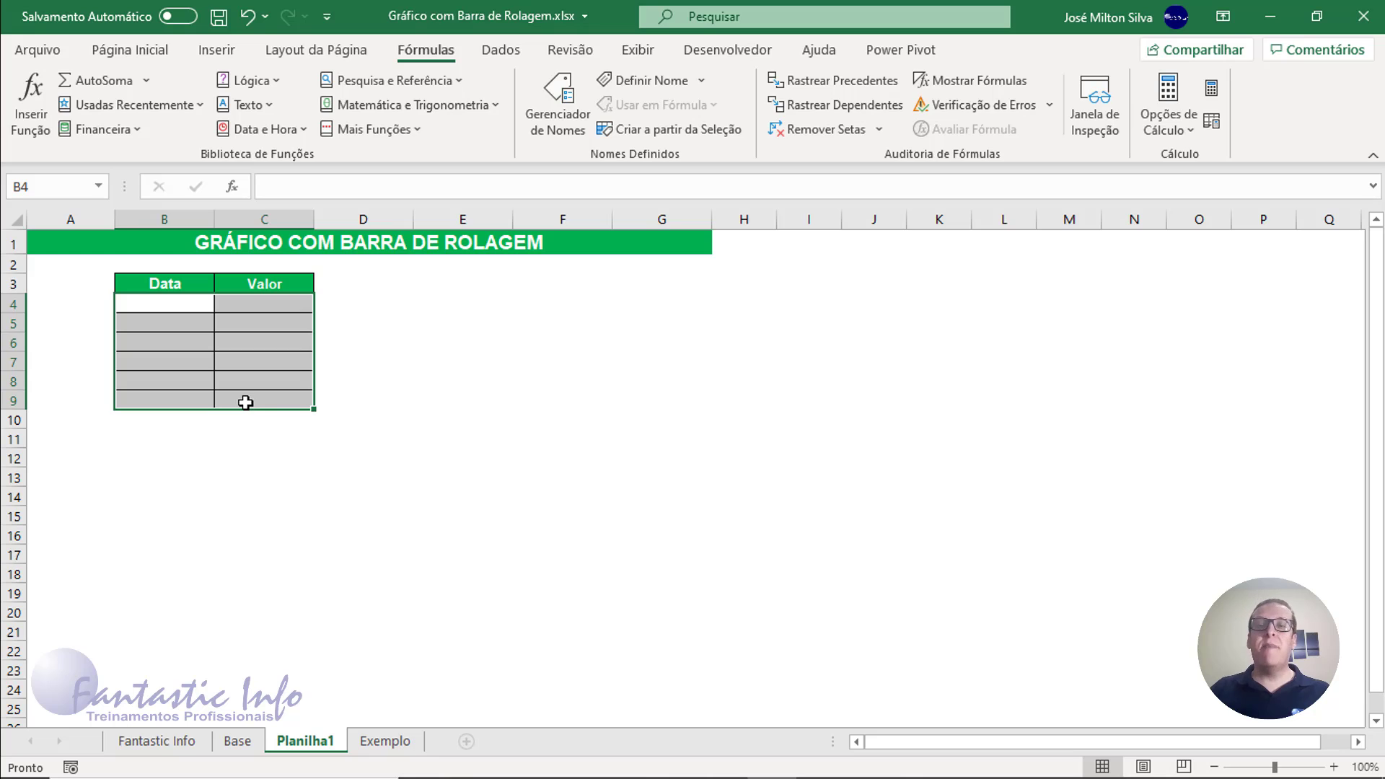
{"action": "left_click_drag", "start_coordinate": [161, 305], "coordinate": [246, 511]}
{"action": "left_click", "coordinate": [202, 321]}
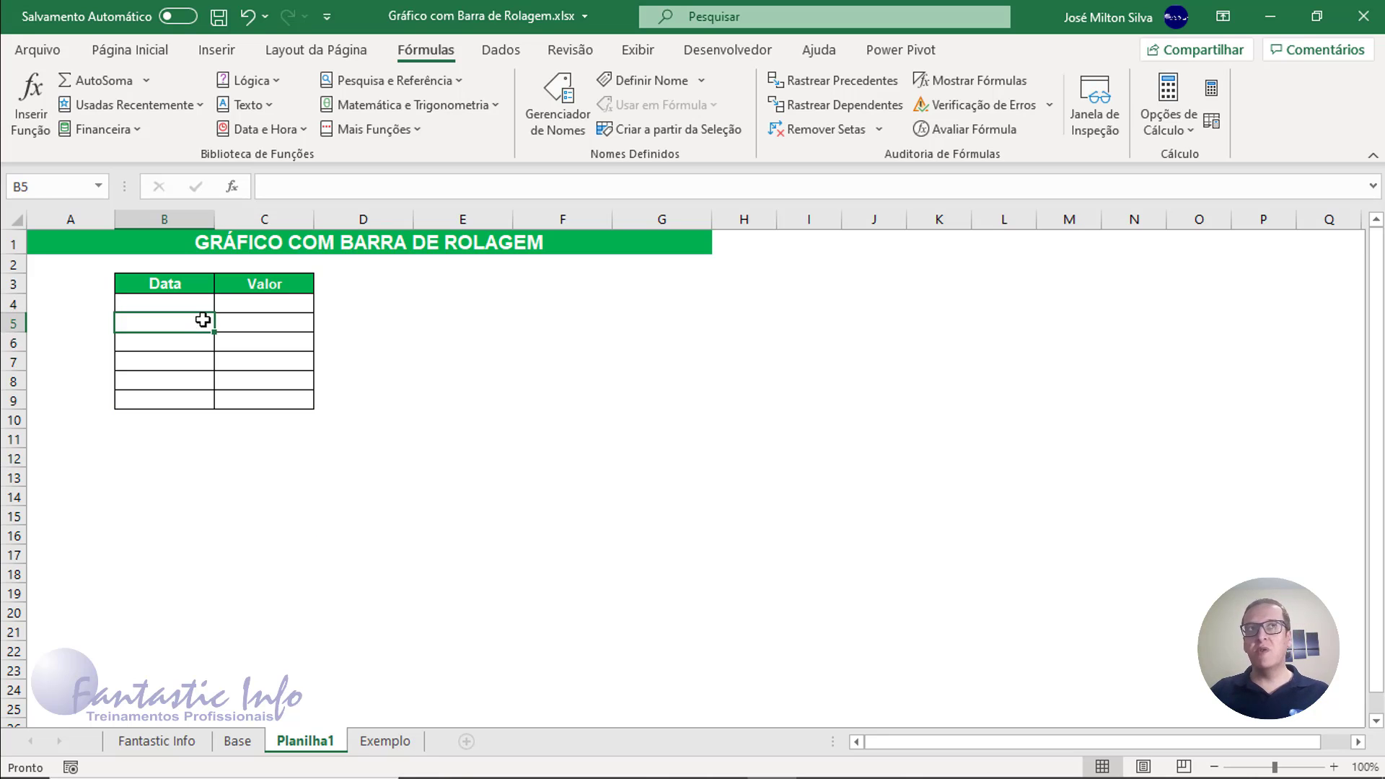
{"action": "left_click", "coordinate": [196, 306]}
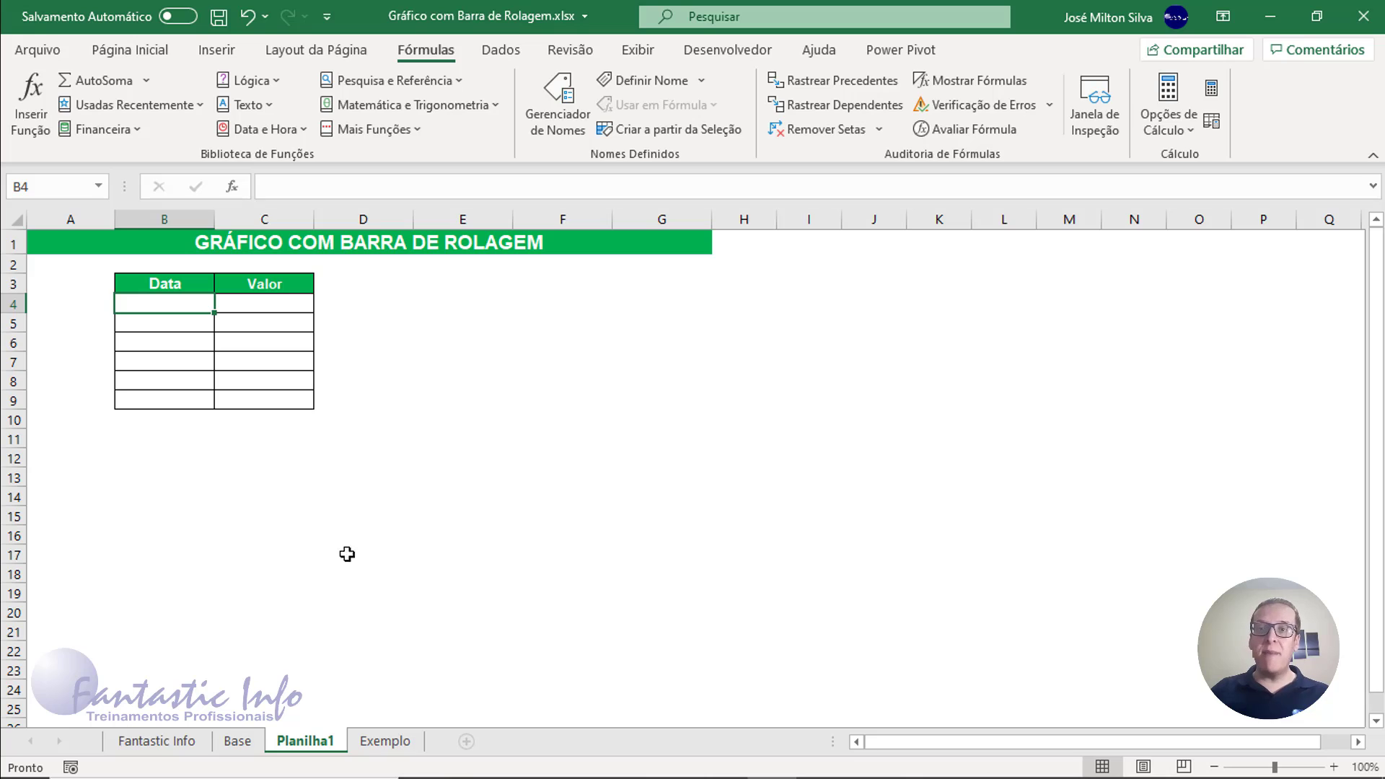
- Name the range A2:B25 on the Base sheet DADOS, covering all dates and Movimentação values without the headers
{"action": "left_click", "coordinate": [239, 741]}
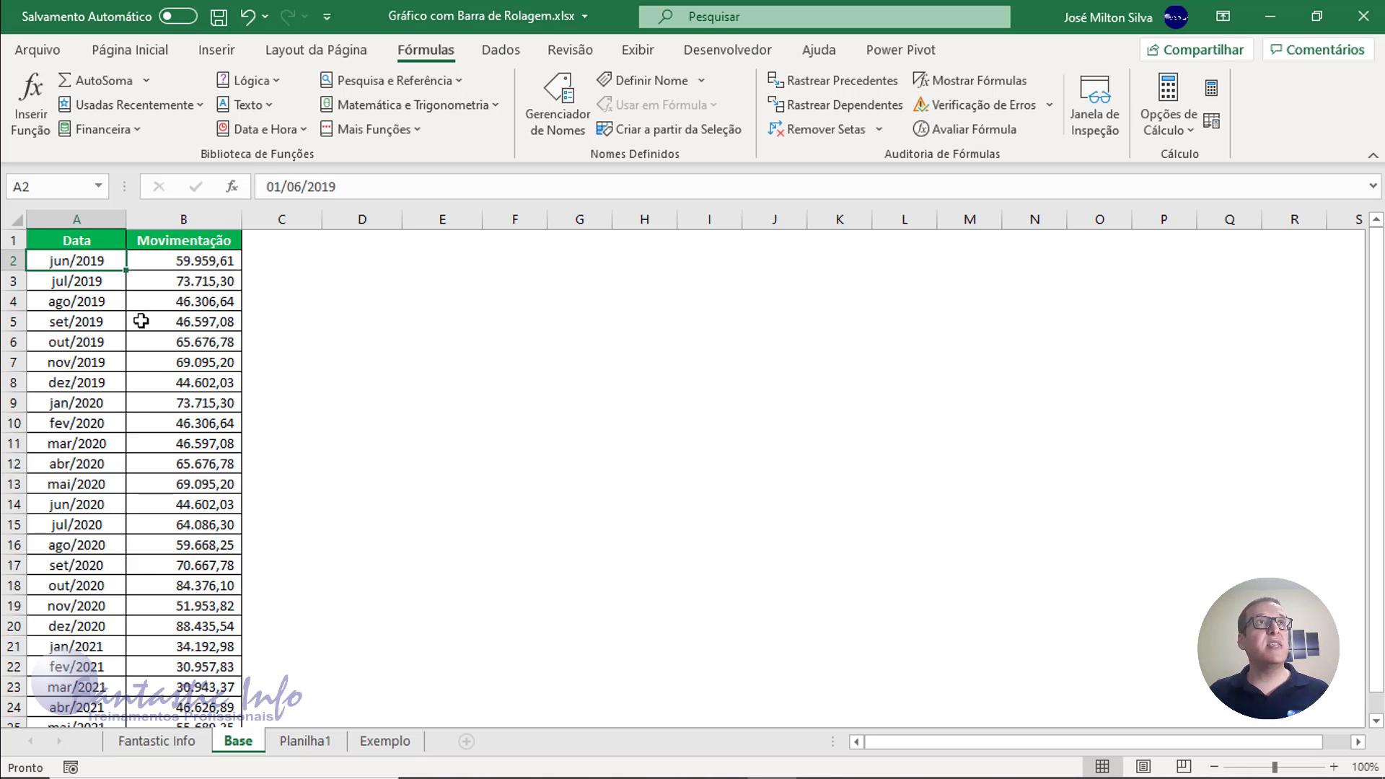
{"action": "left_click_drag", "start_coordinate": [89, 265], "coordinate": [193, 676]}
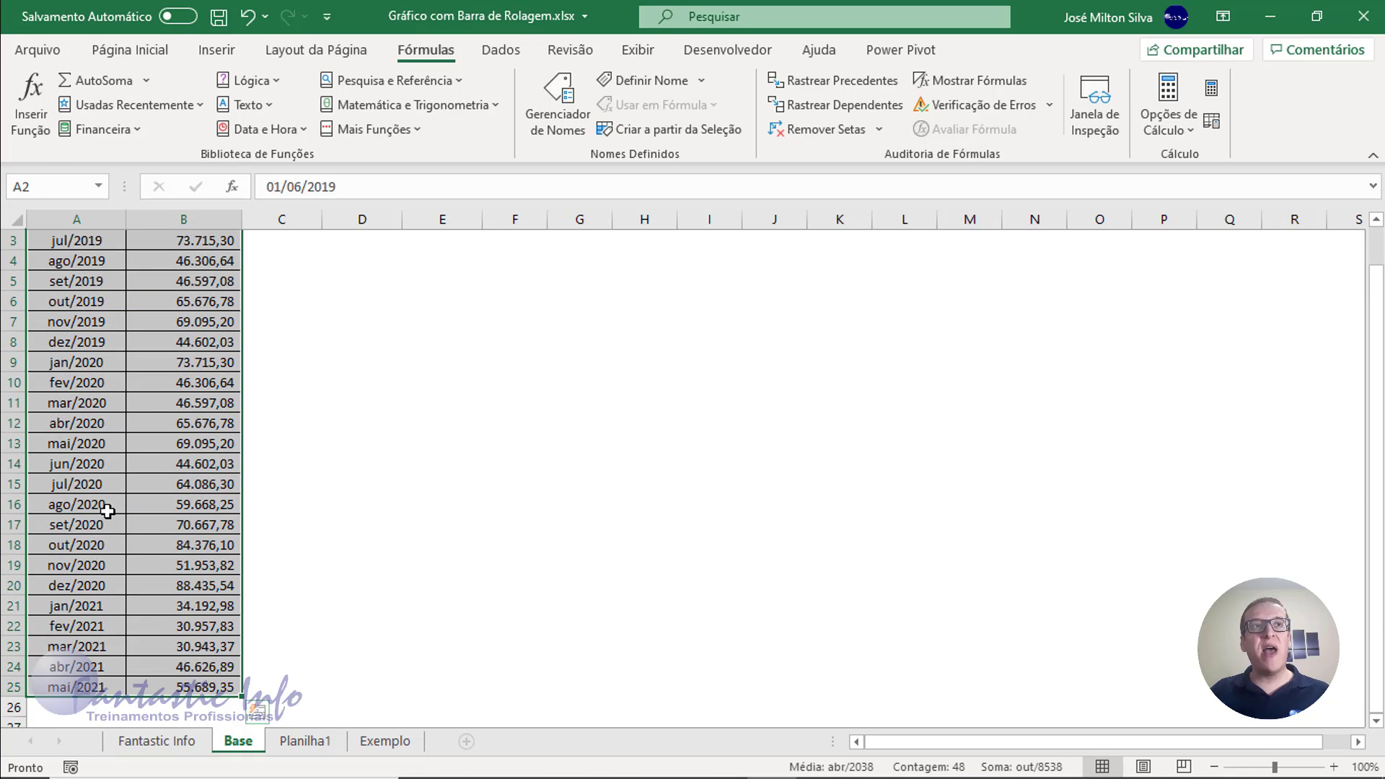
{"action": "scroll", "coordinate": [128, 435], "scroll_direction": "up", "scroll_amount": 1}
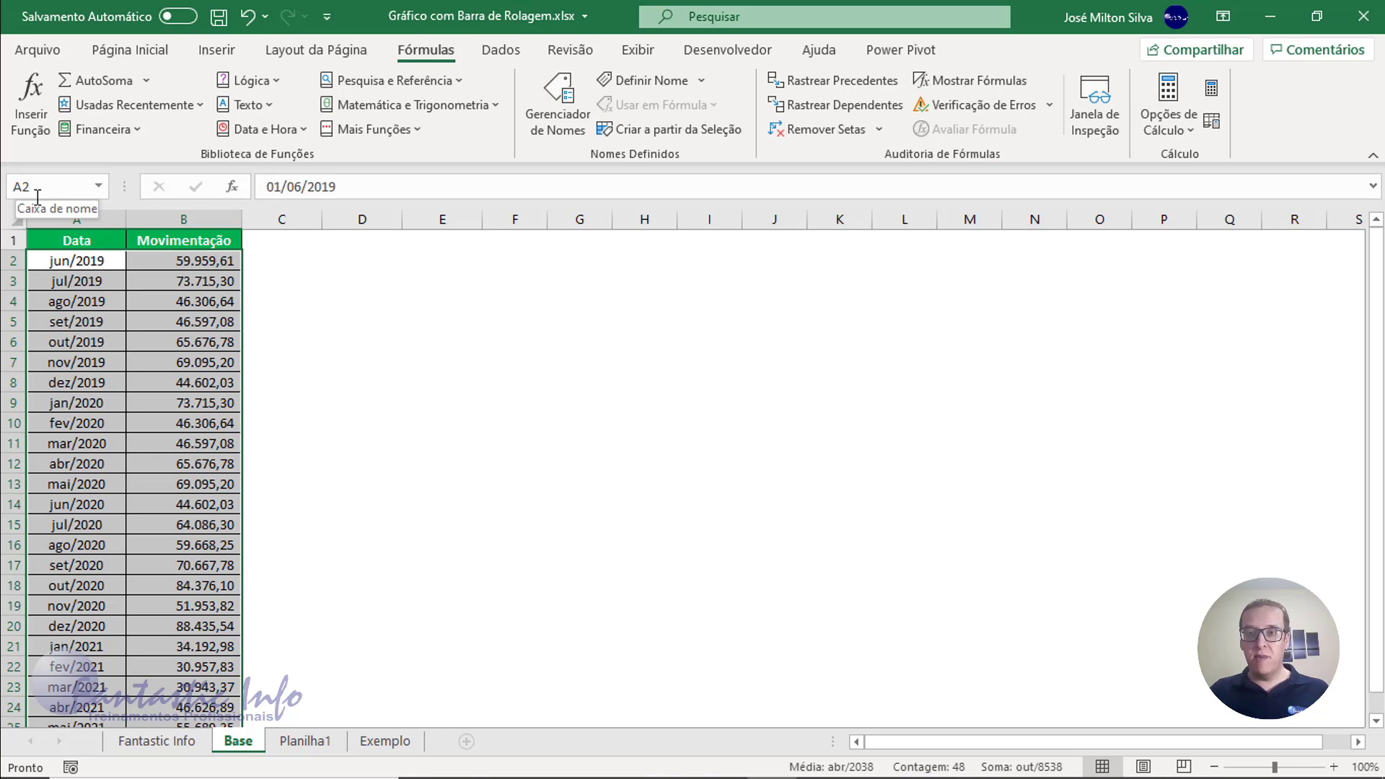
{"action": "left_click", "coordinate": [46, 197]}
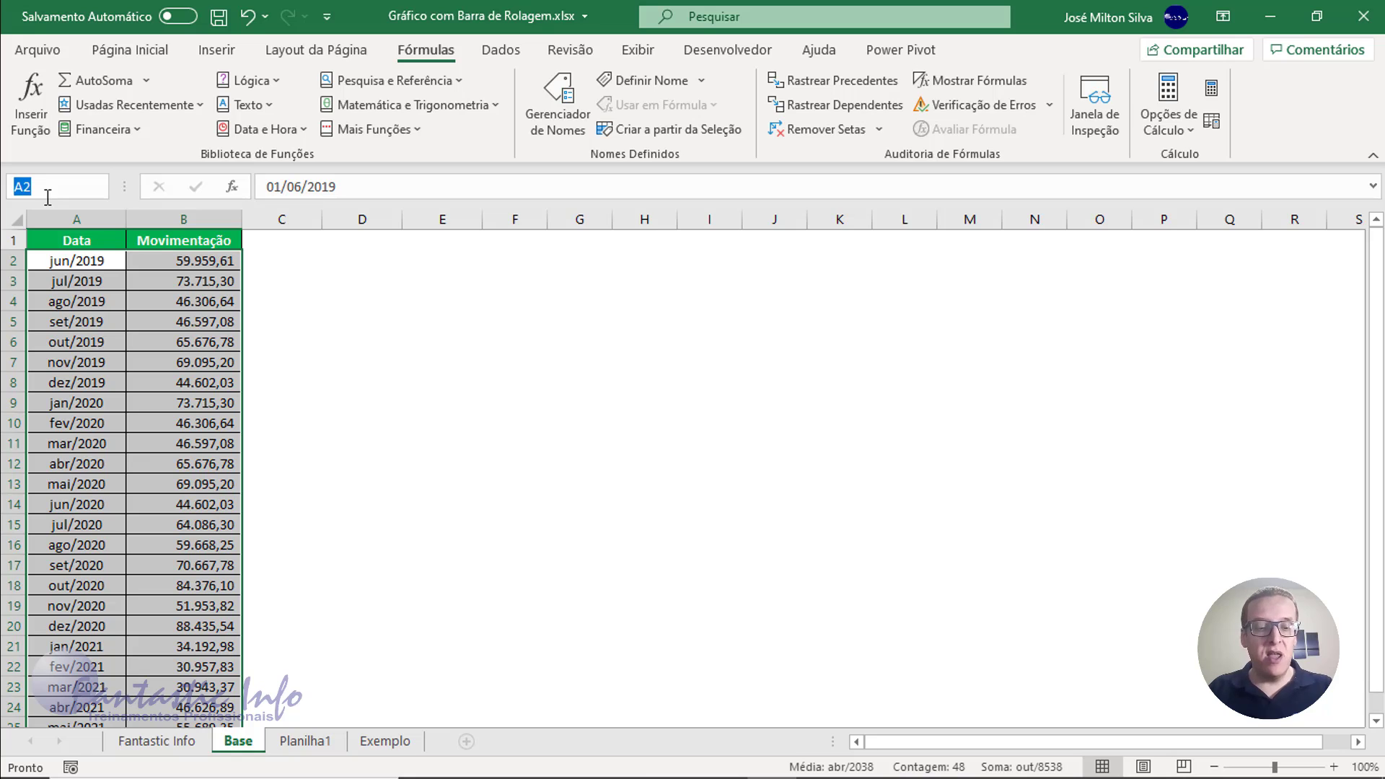
{"action": "type", "text": "DADOS"}
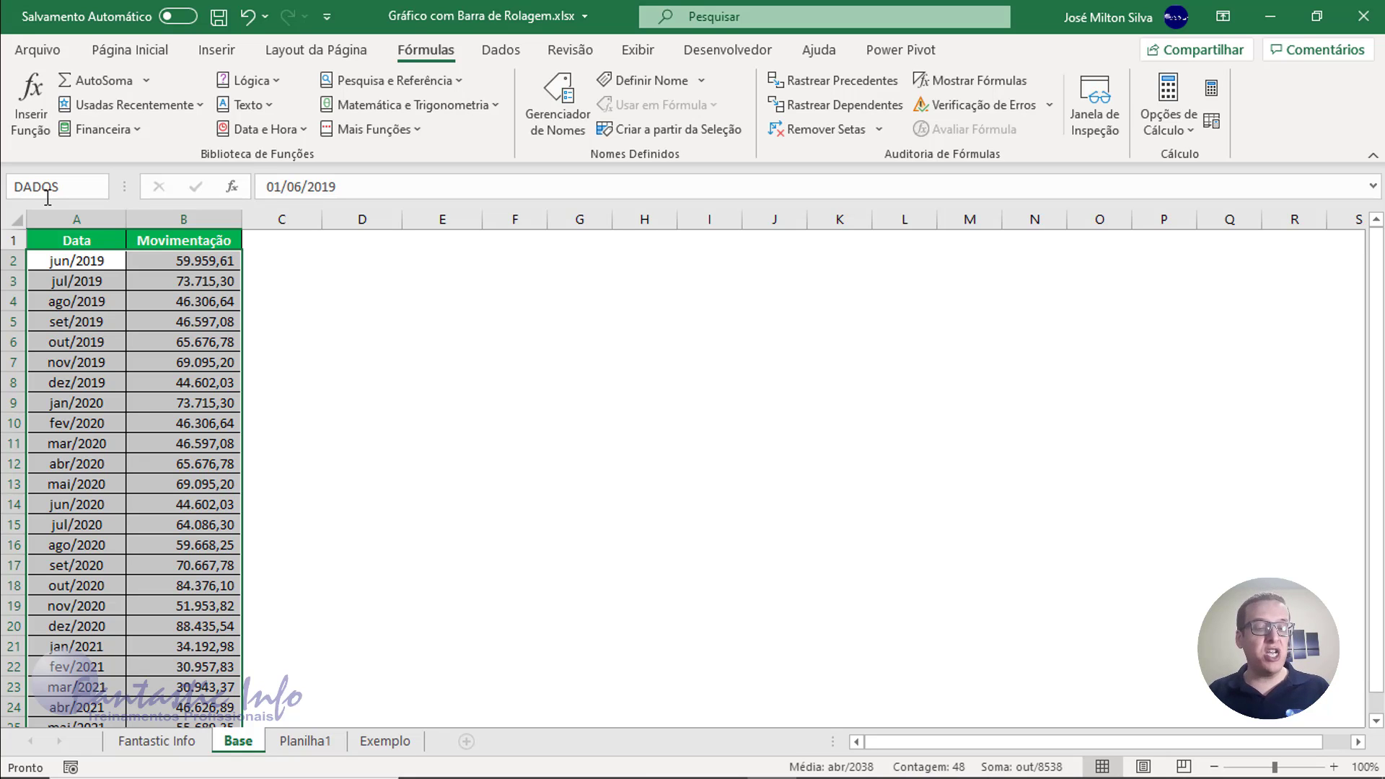
{"action": "key", "text": "ctrl"}
{"action": "key", "text": "ctrl"}
{"action": "key", "text": "ctrl"}
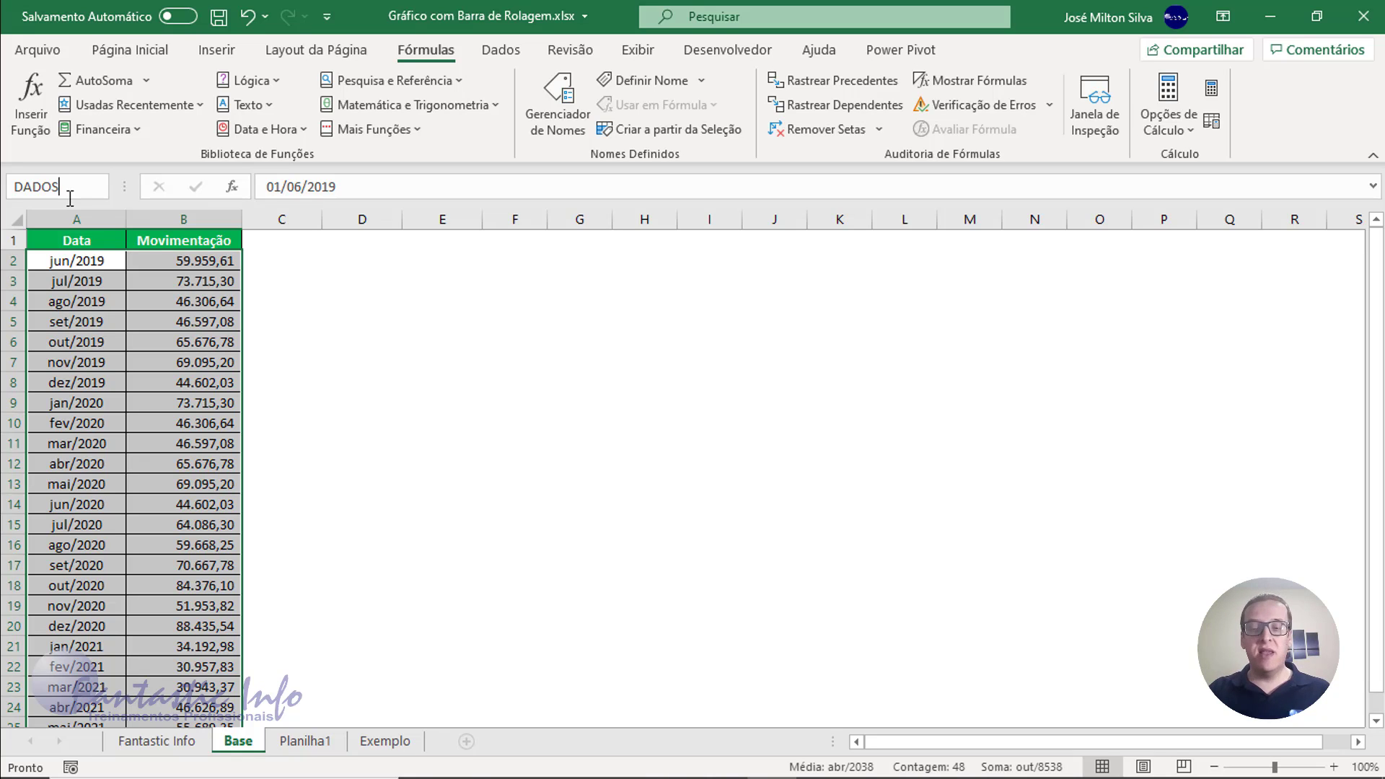
{"action": "key", "text": "Return"}
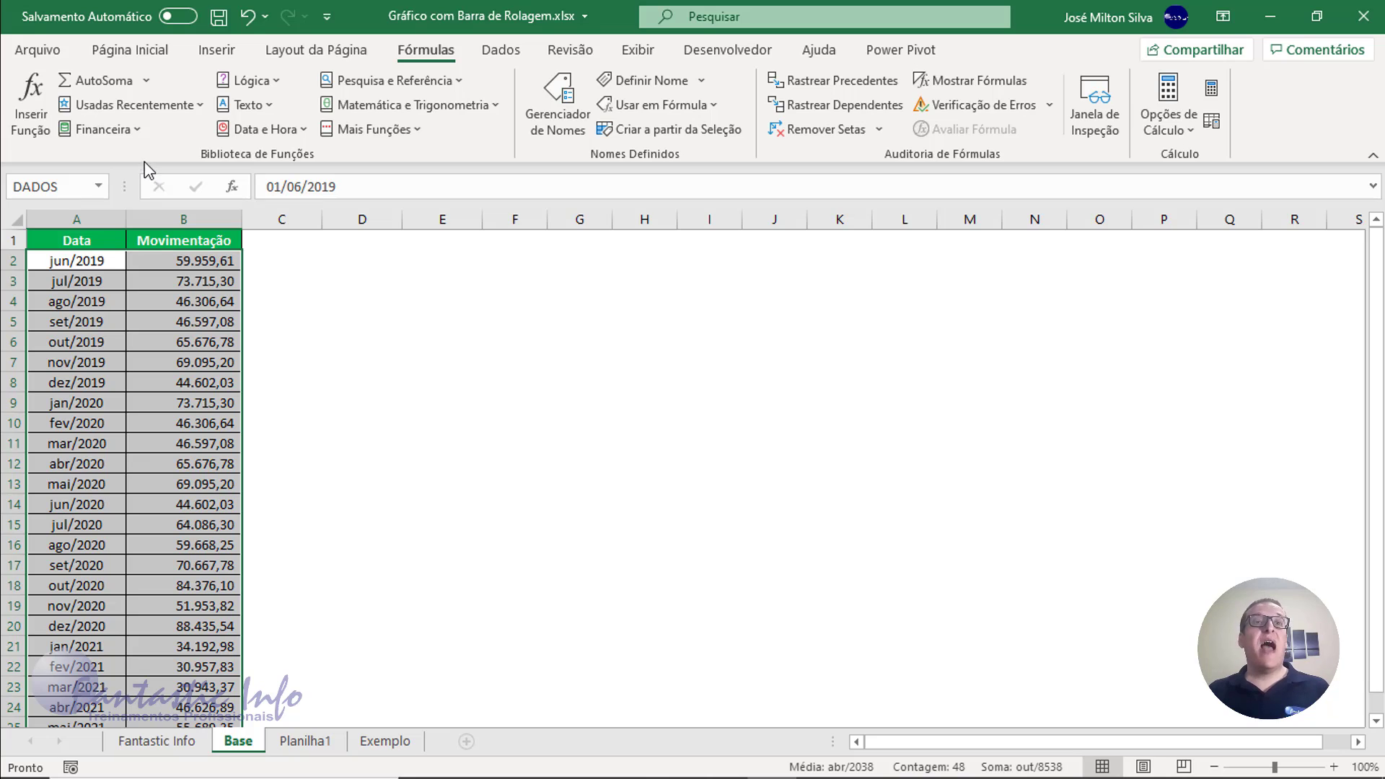
- Return to the Planilha1 sheet and review cells B4:C9, the area meant for the chart's dates and values
{"action": "left_click", "coordinate": [306, 741]}
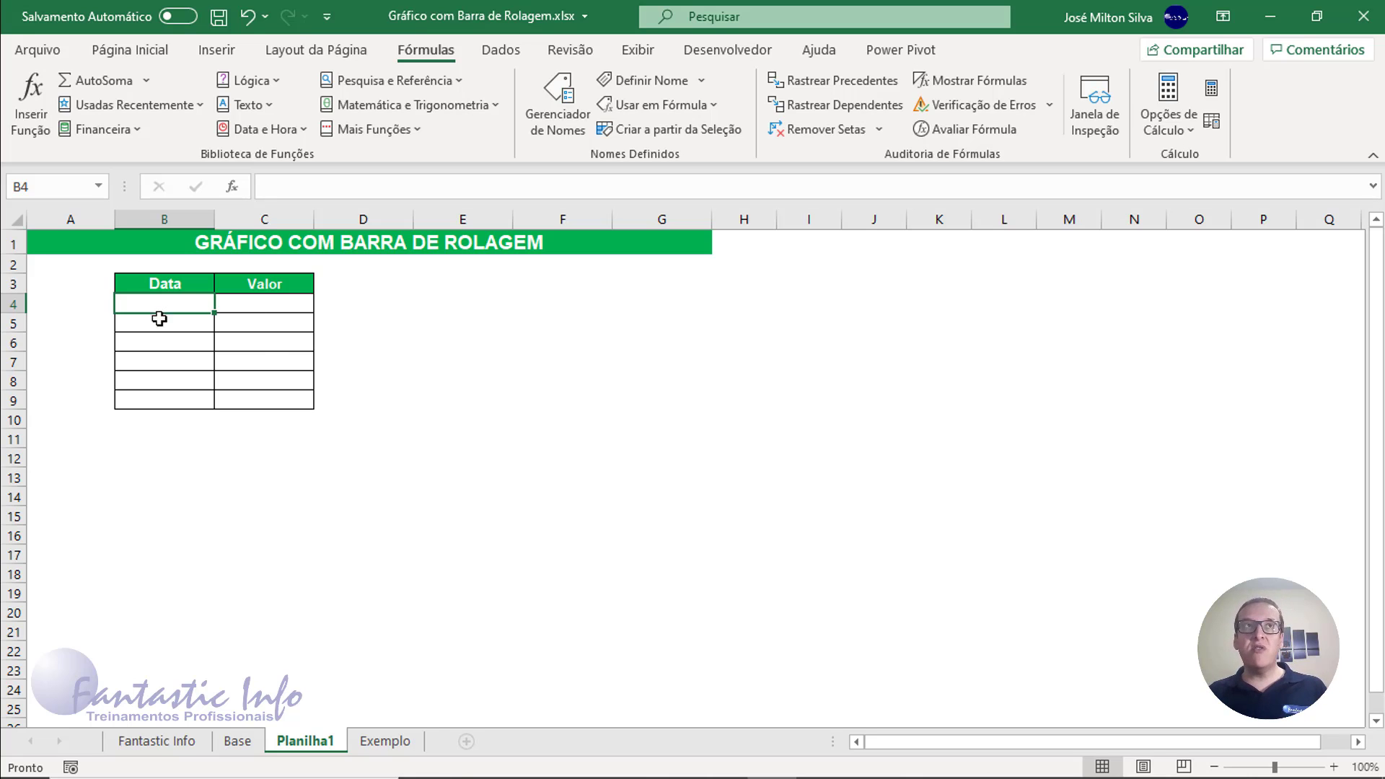
{"action": "left_click", "coordinate": [359, 498]}
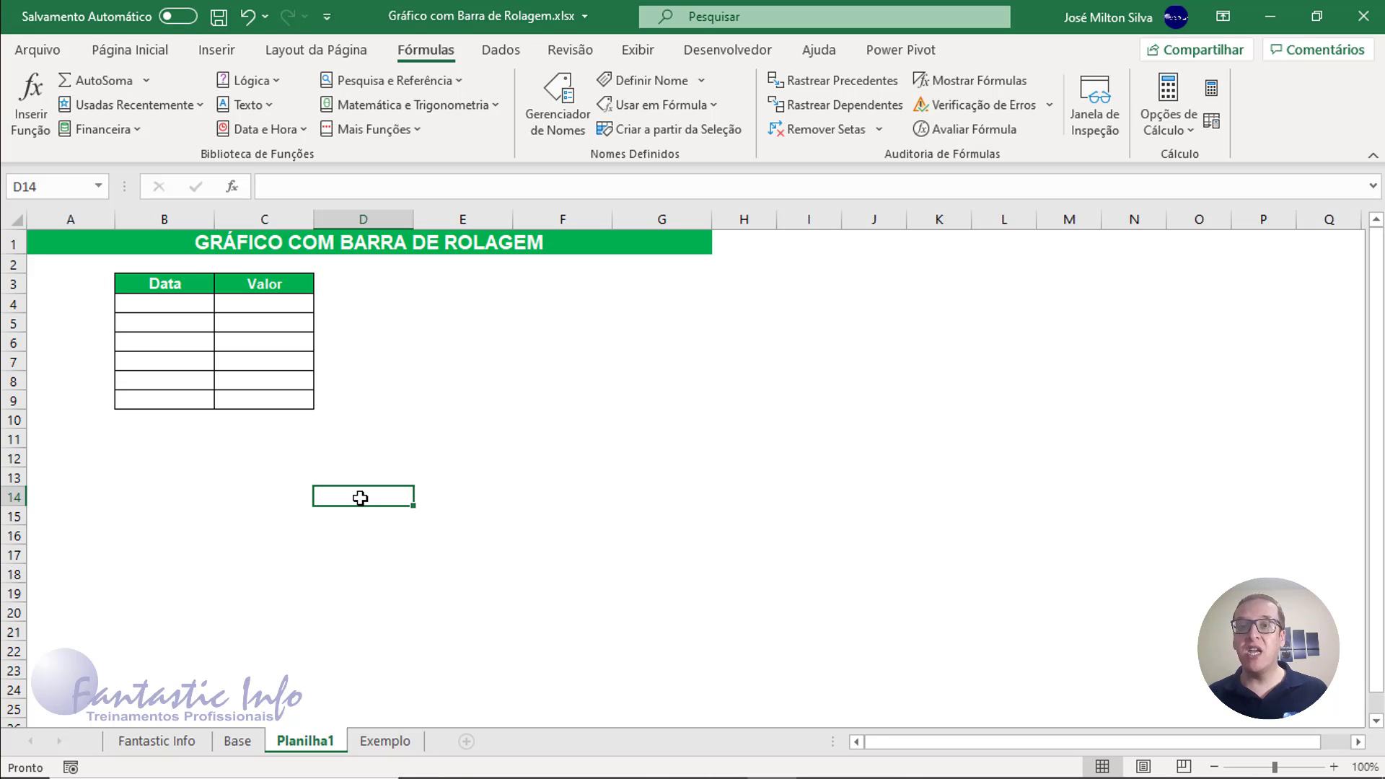
{"action": "left_click_drag", "start_coordinate": [154, 284], "coordinate": [231, 401]}
{"action": "left_click", "coordinate": [152, 304]}
{"action": "left_click_drag", "start_coordinate": [179, 309], "coordinate": [265, 411]}
{"action": "left_click", "coordinate": [218, 360]}
{"action": "left_click_drag", "start_coordinate": [177, 308], "coordinate": [251, 408]}
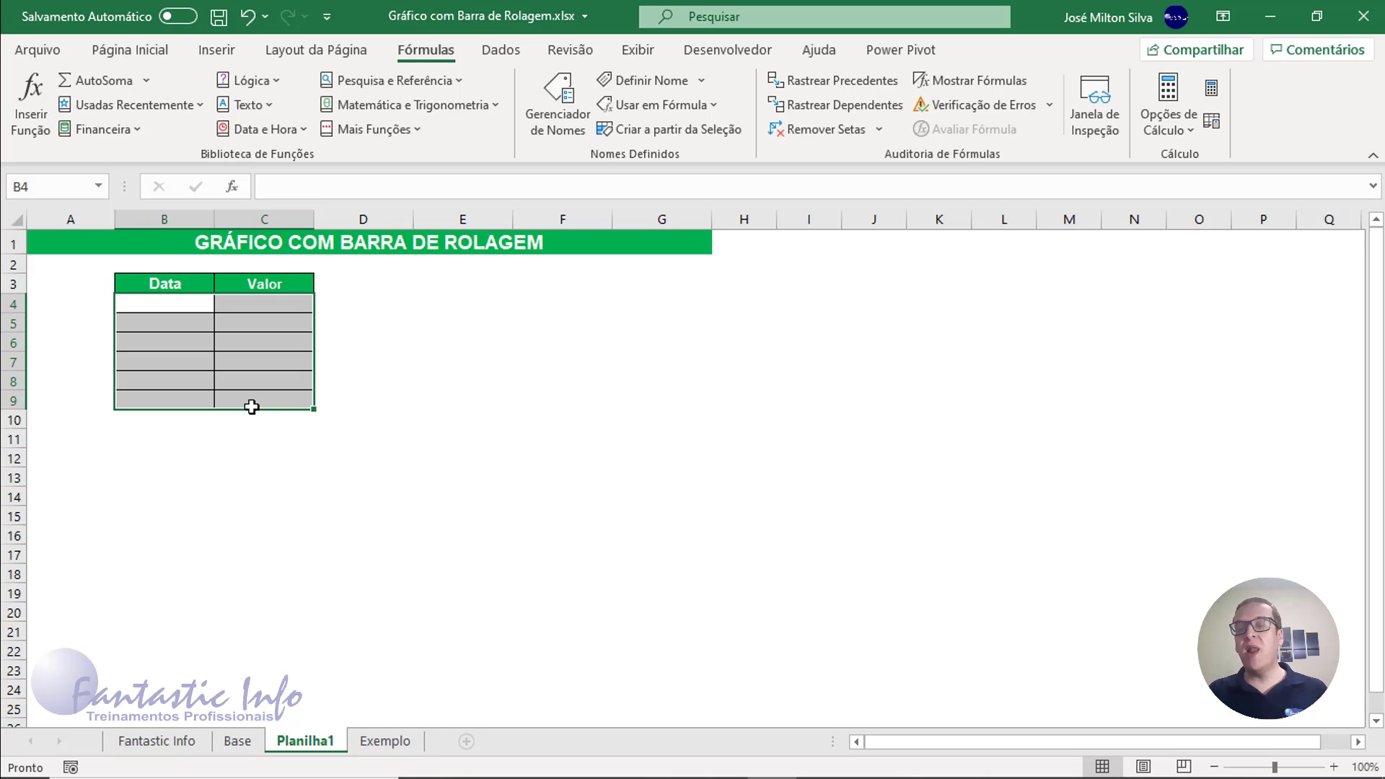
{"action": "left_click", "coordinate": [247, 453]}
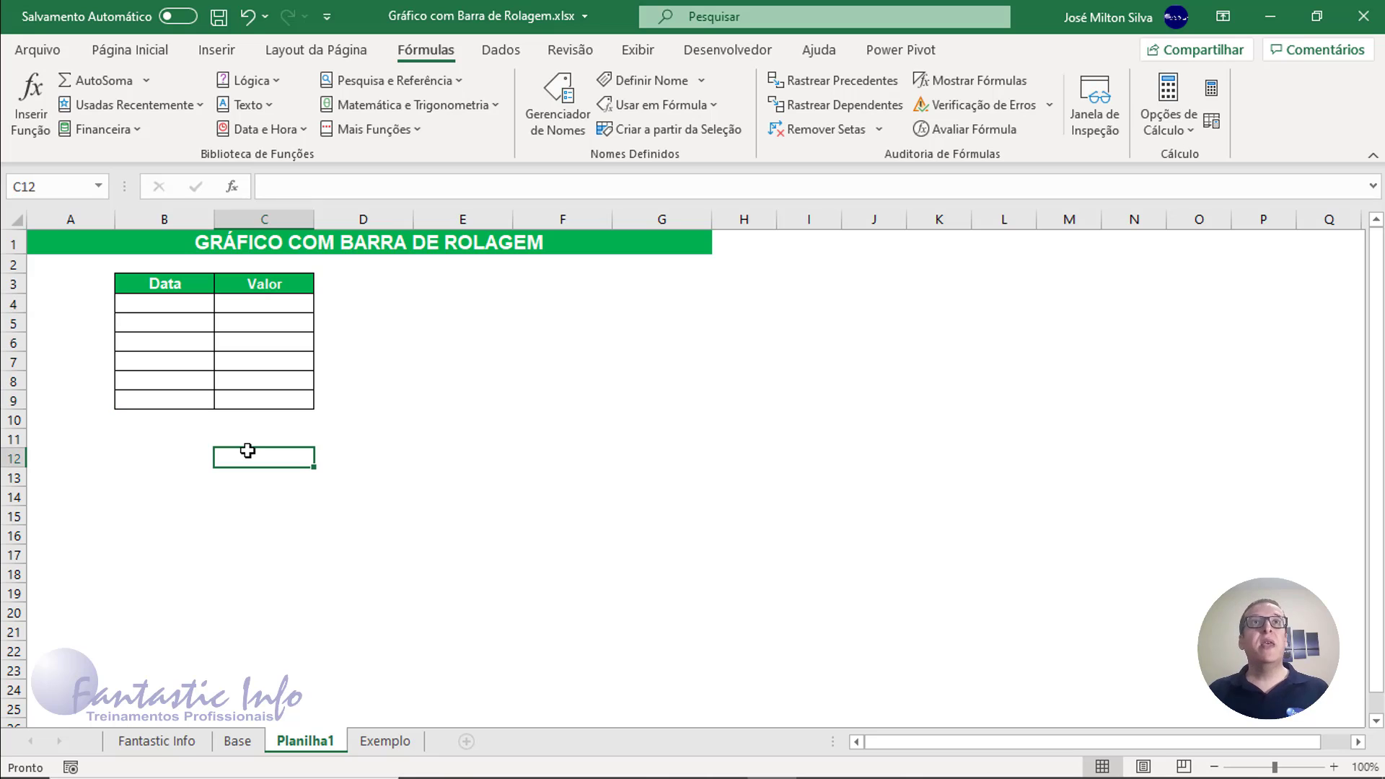
{"action": "left_click", "coordinate": [184, 456]}
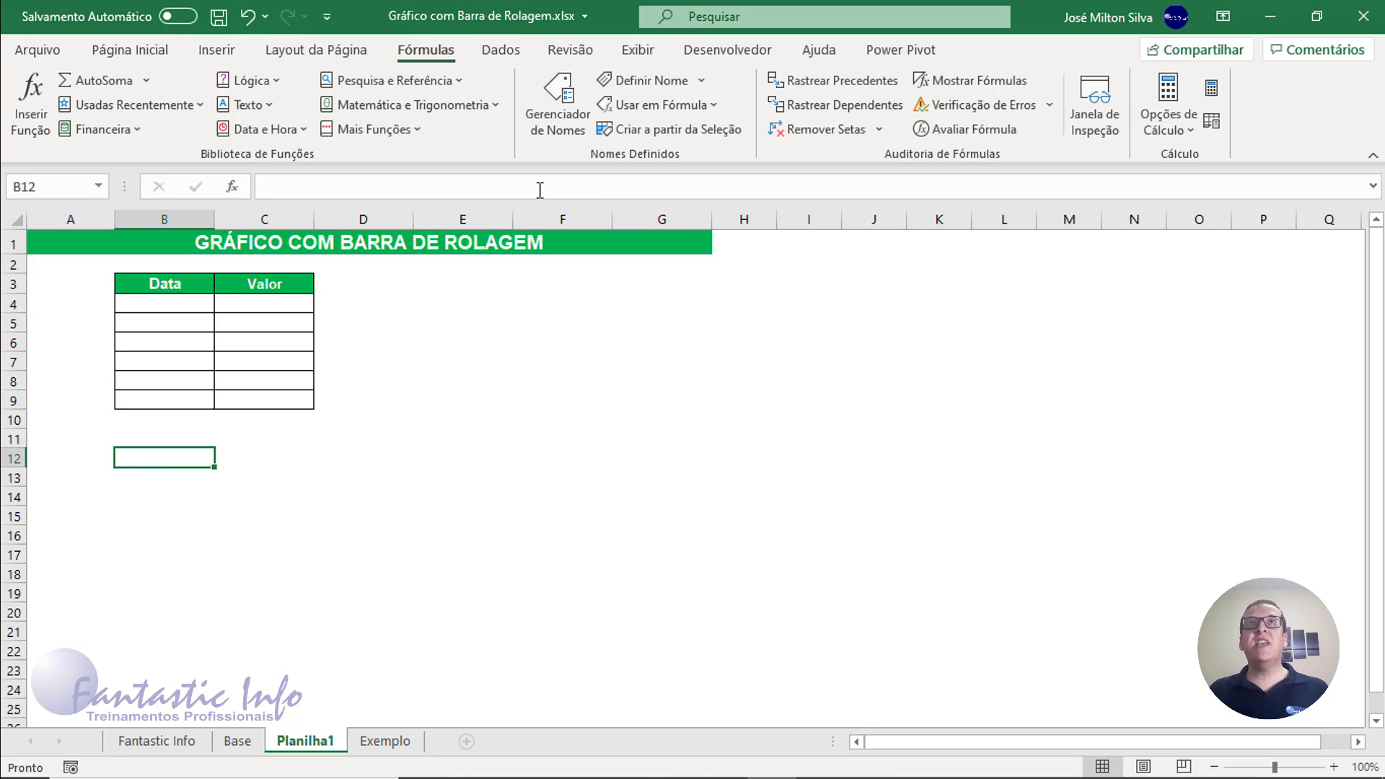
- Turn the Desenvolvedor tab off and back on in the ribbon customization and apply the options
{"action": "left_click", "coordinate": [730, 51]}
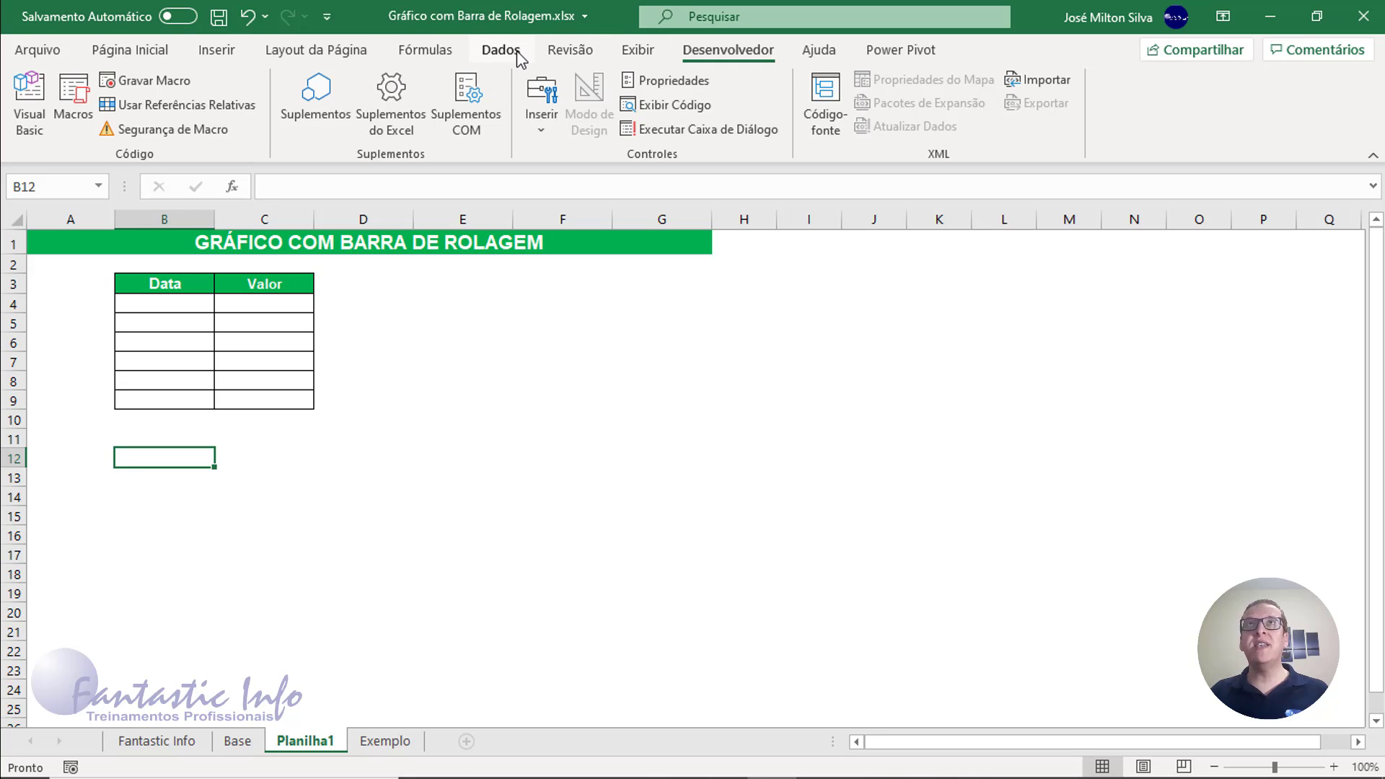
{"action": "right_click", "coordinate": [445, 58]}
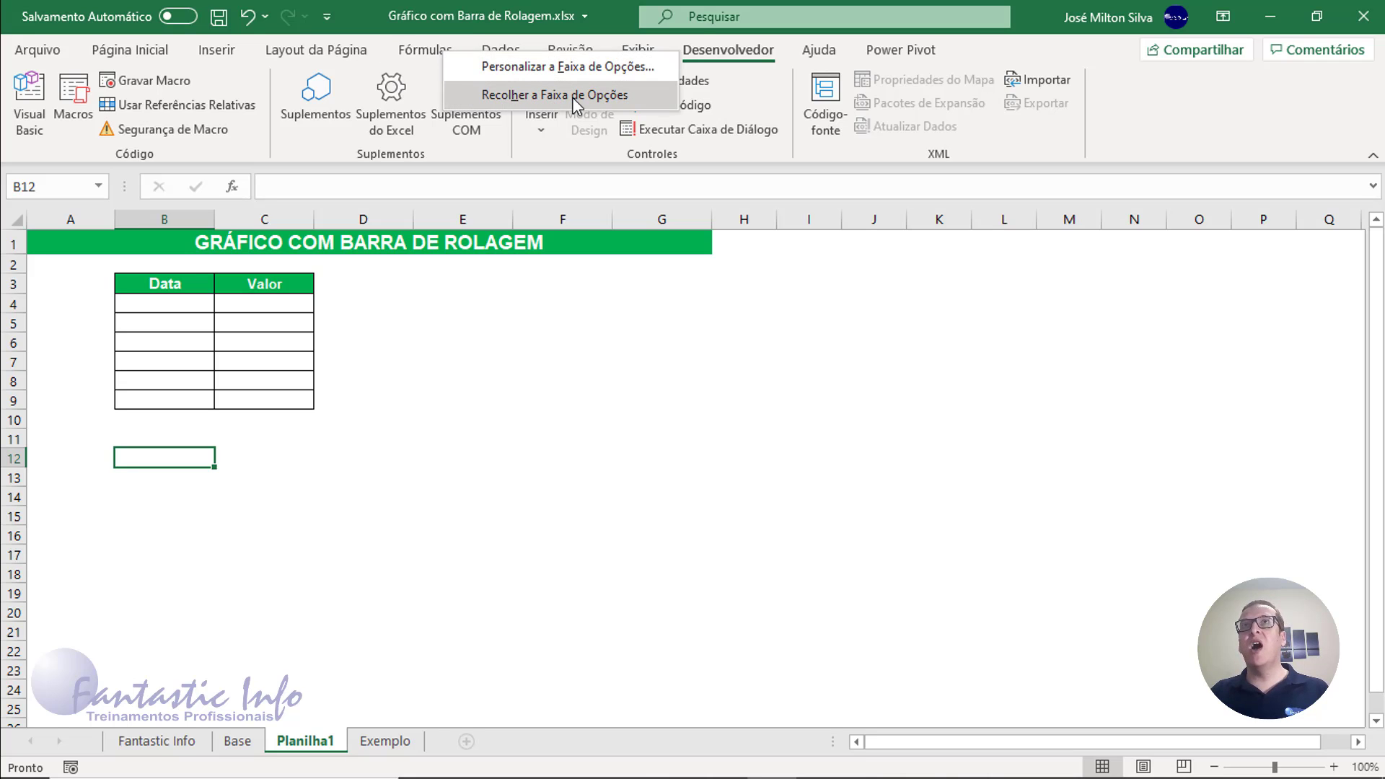
{"action": "left_click", "coordinate": [569, 71]}
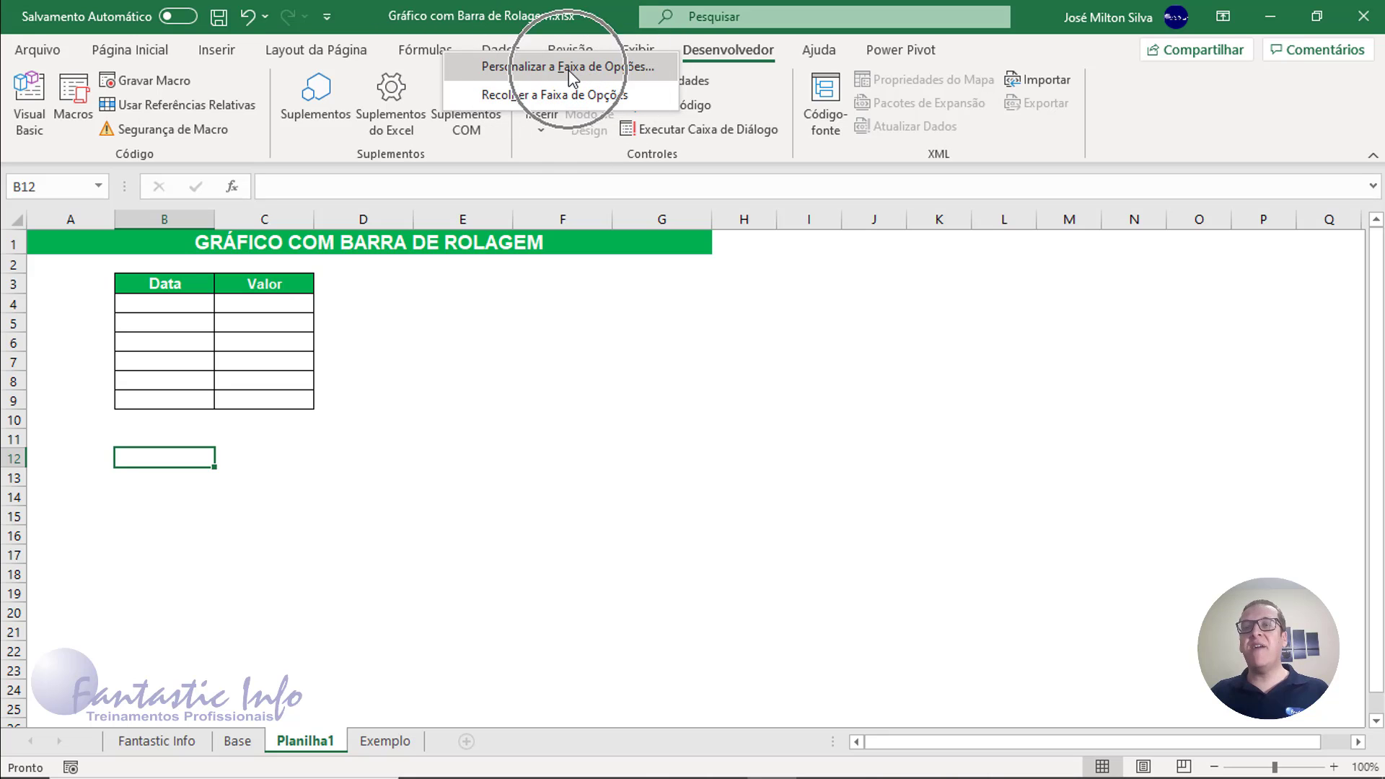
{"action": "left_click", "coordinate": [569, 71]}
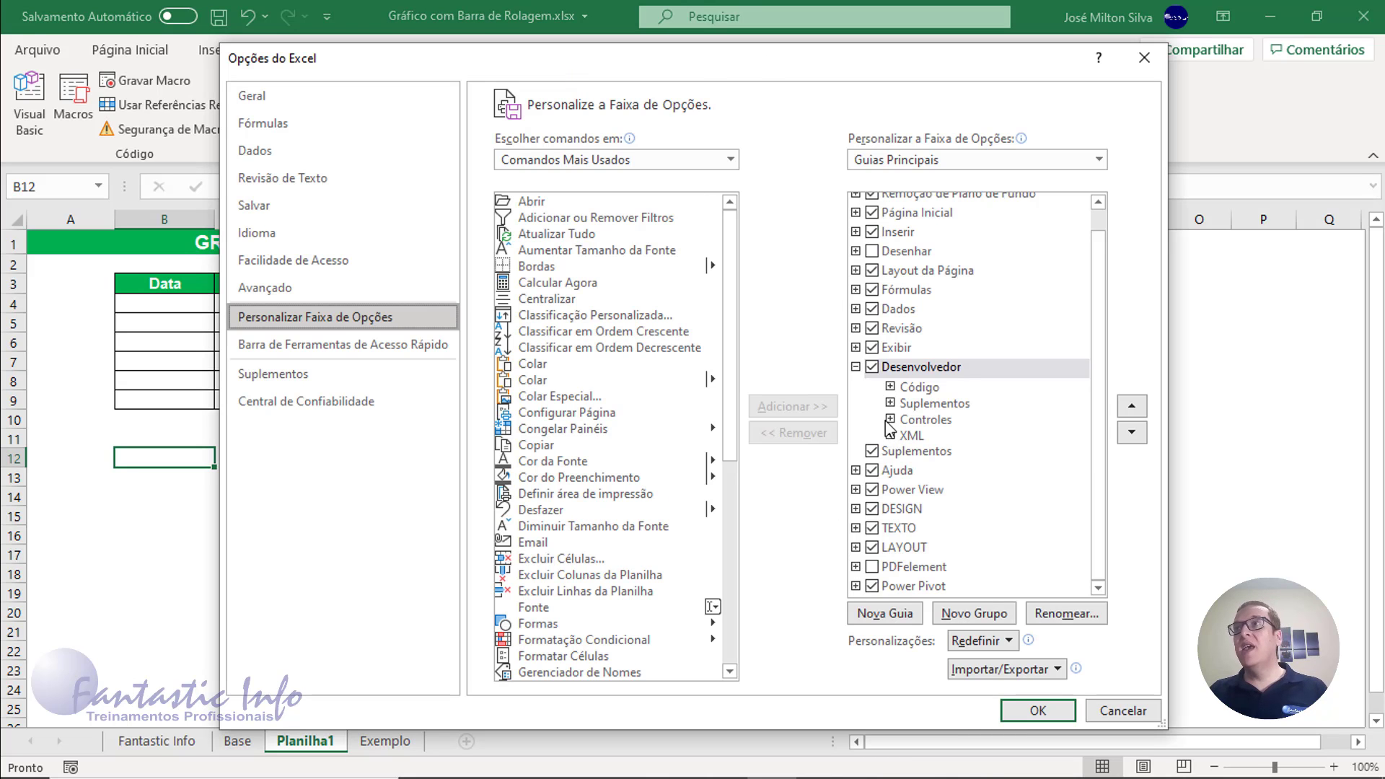
{"action": "left_click", "coordinate": [856, 368]}
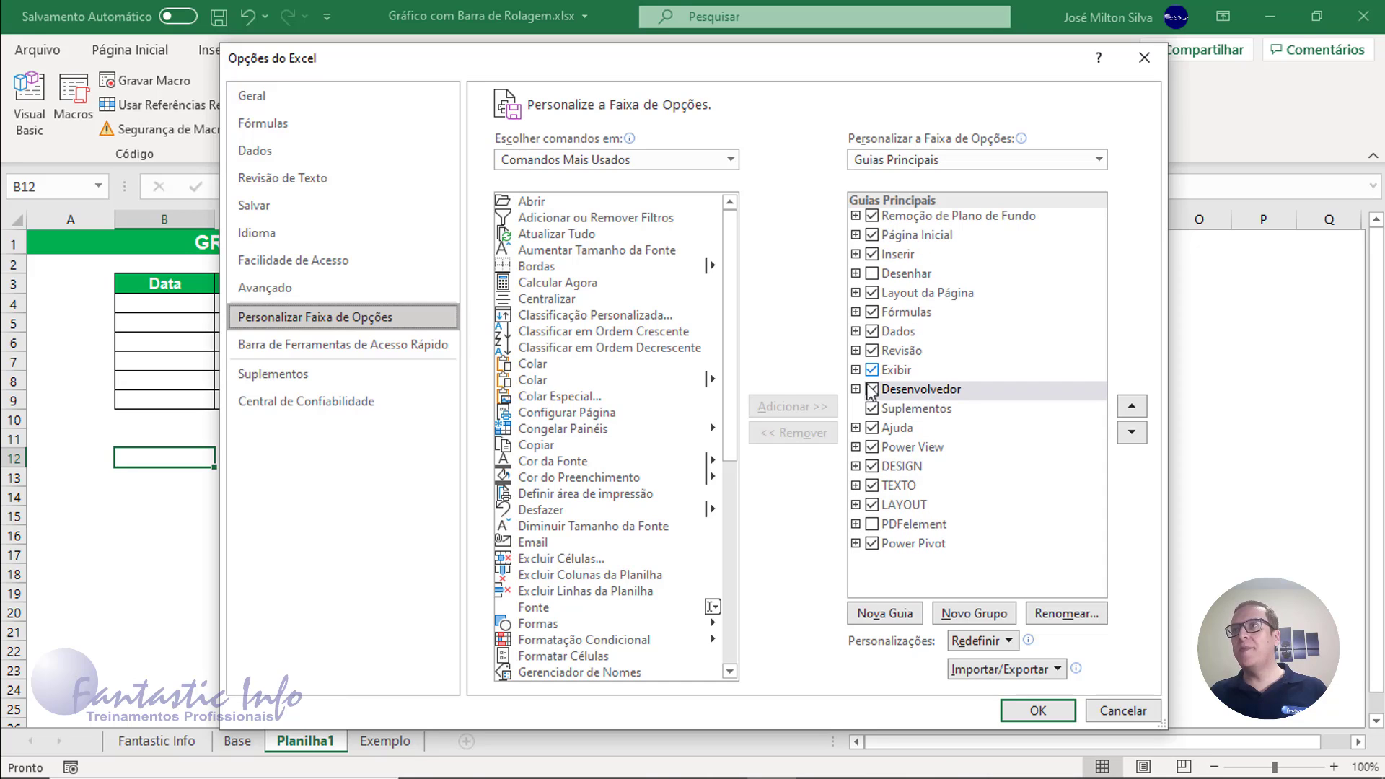
{"action": "left_click", "coordinate": [870, 390]}
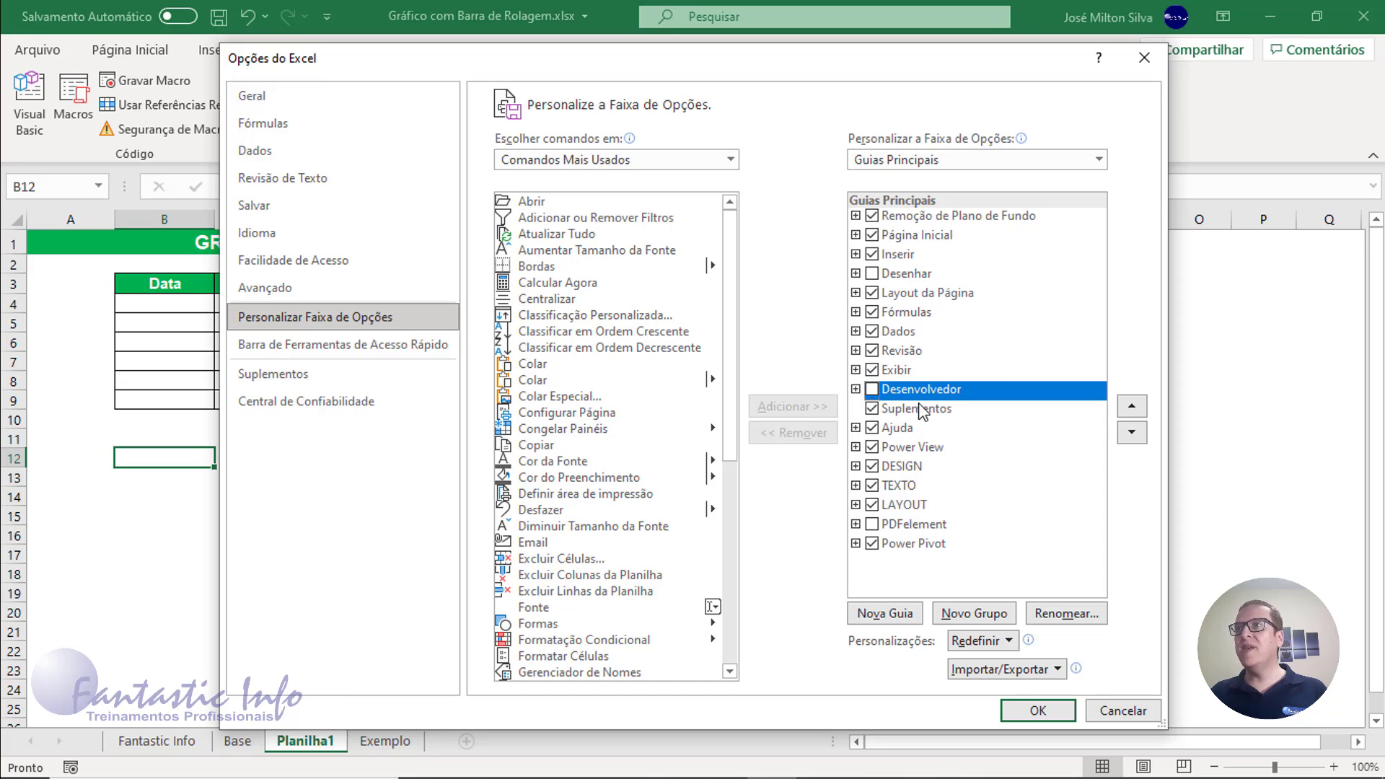
{"action": "left_click", "coordinate": [873, 390]}
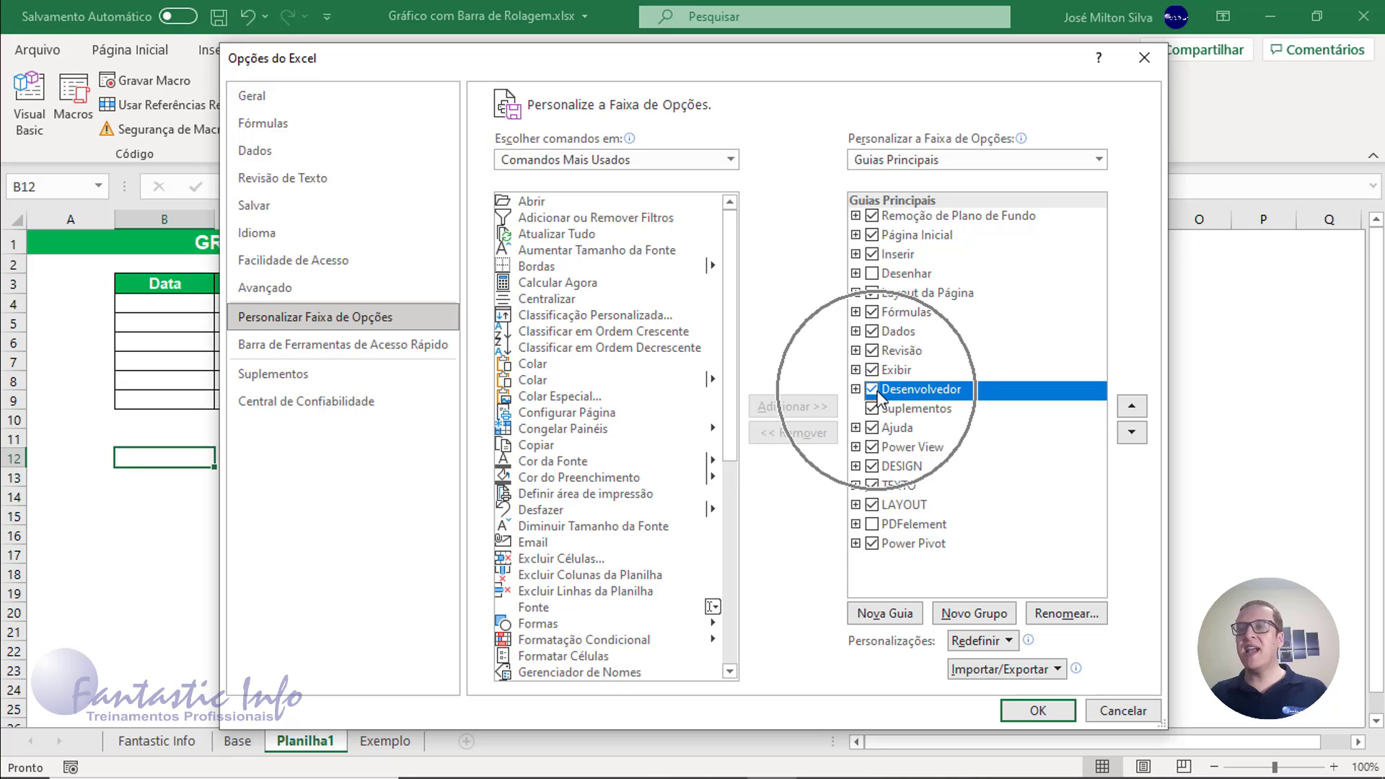
{"action": "left_click", "coordinate": [1034, 712]}
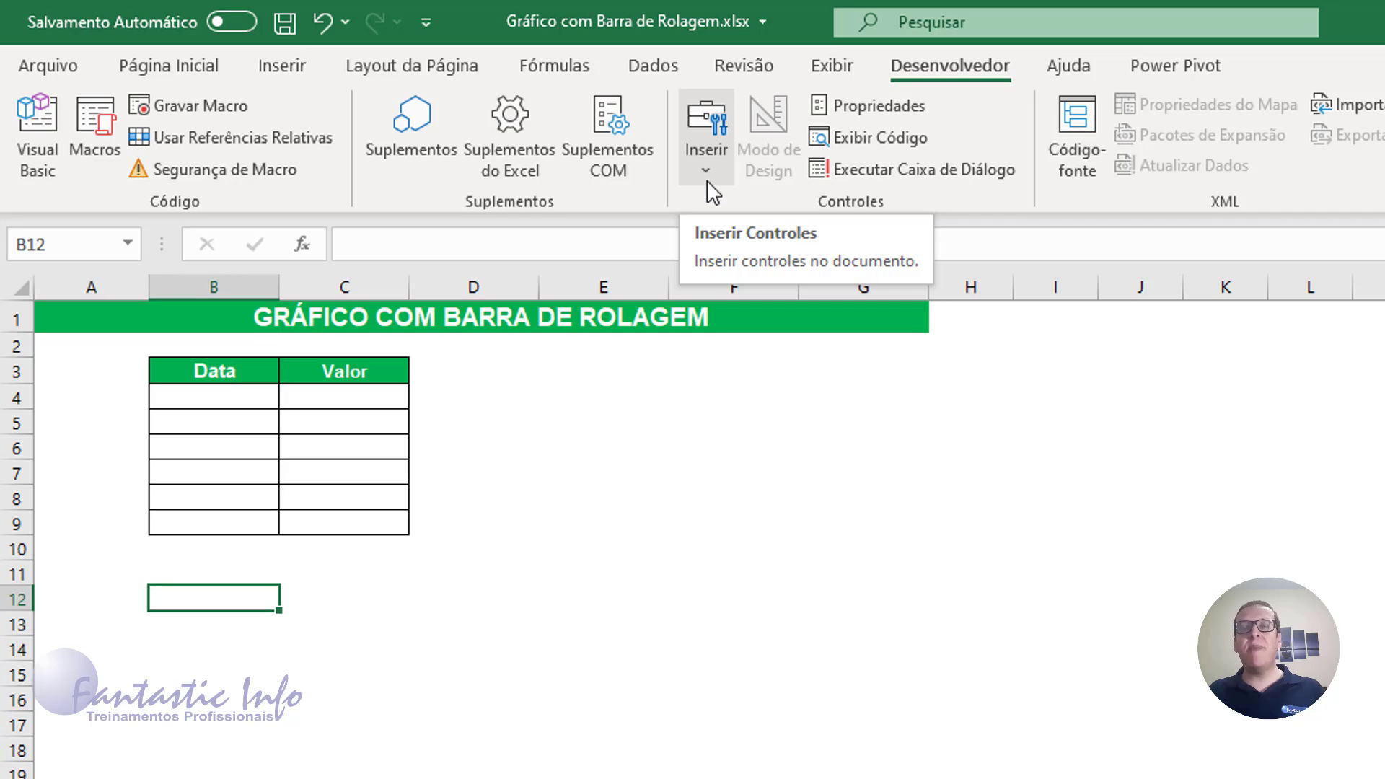
- Insert a horizontal form-control scroll bar in row 11 of Planilha1, spanning about columns D to F beside the table
{"action": "left_click", "coordinate": [707, 172]}
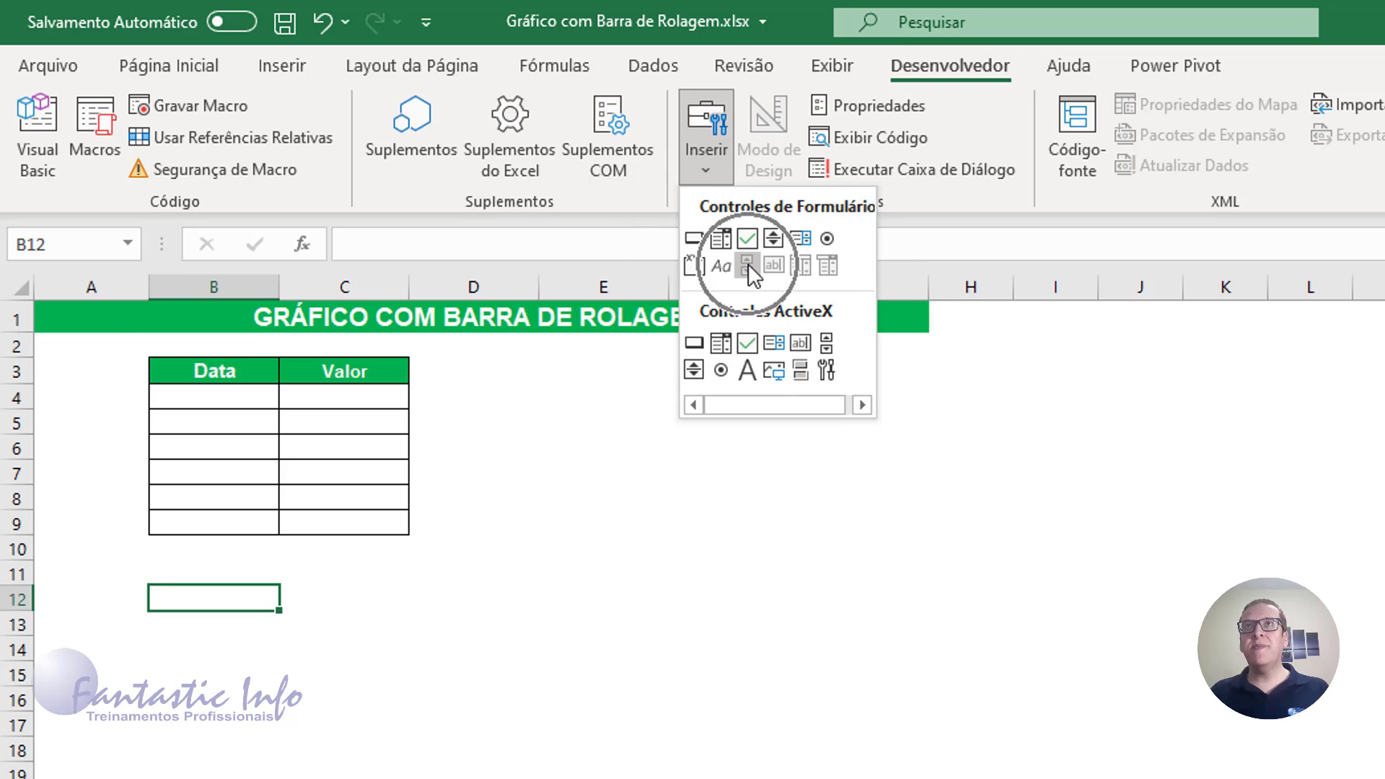
{"action": "left_click", "coordinate": [747, 262]}
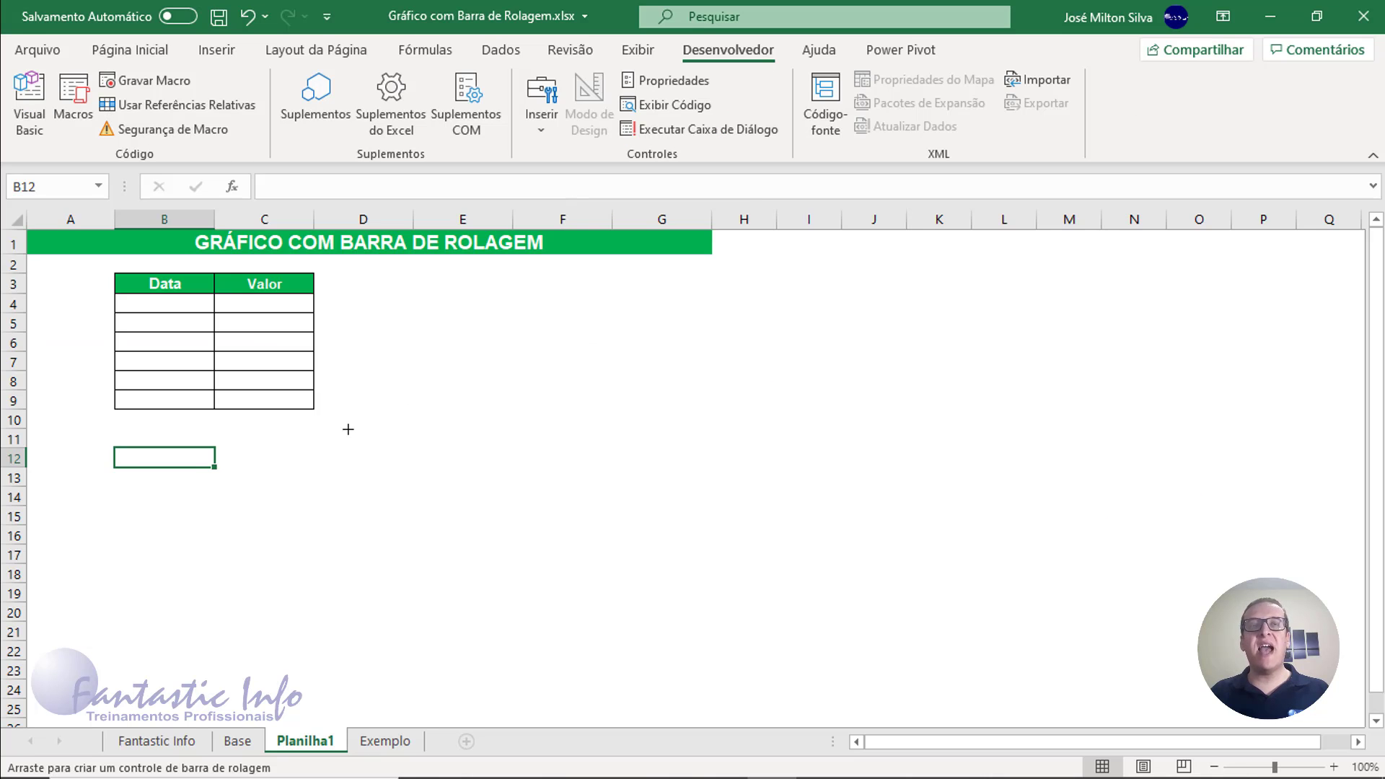
{"action": "left_click_drag", "start_coordinate": [349, 431], "coordinate": [624, 452]}
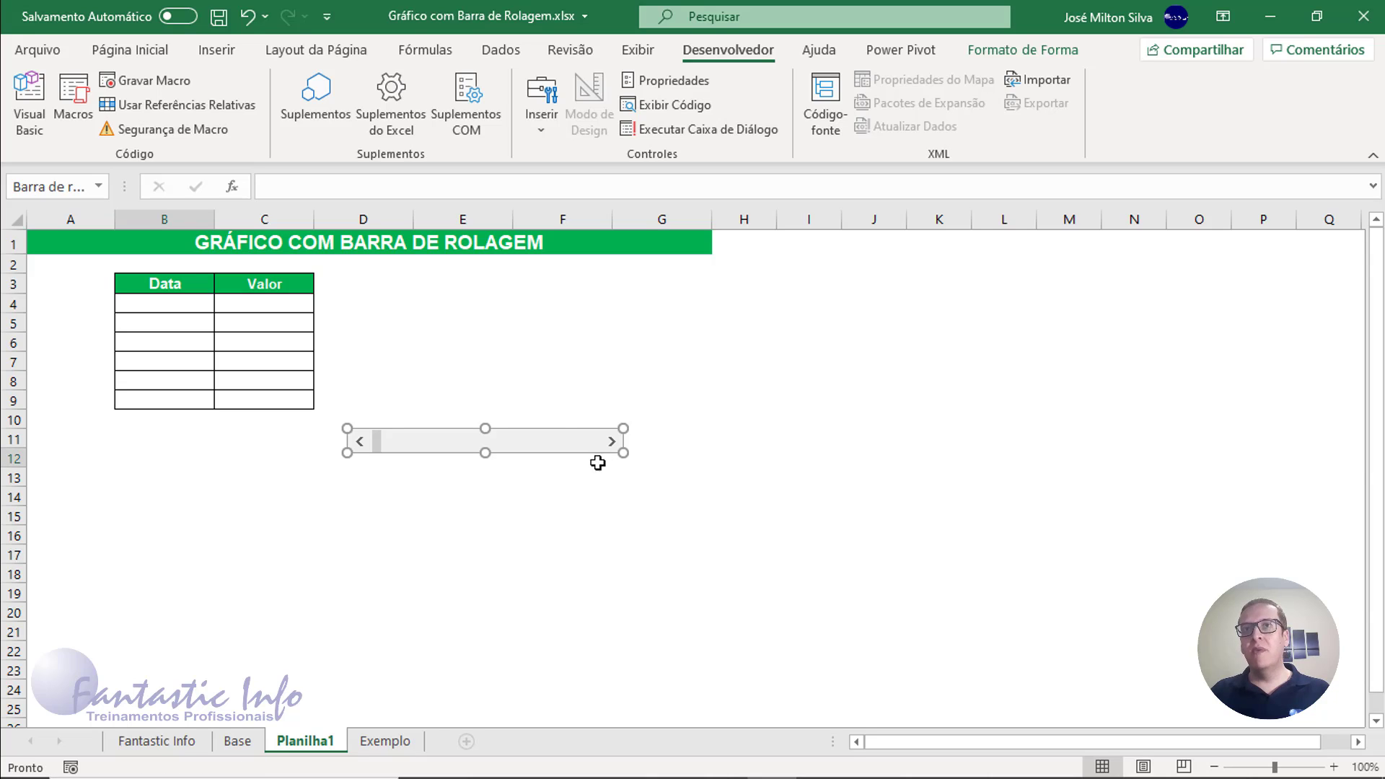
- Try the scroll bar in a vertical shape, then reshape it horizontally and place it over rows 11–12, spanning columns D to G
{"action": "left_click_drag", "start_coordinate": [349, 428], "coordinate": [598, 260]}
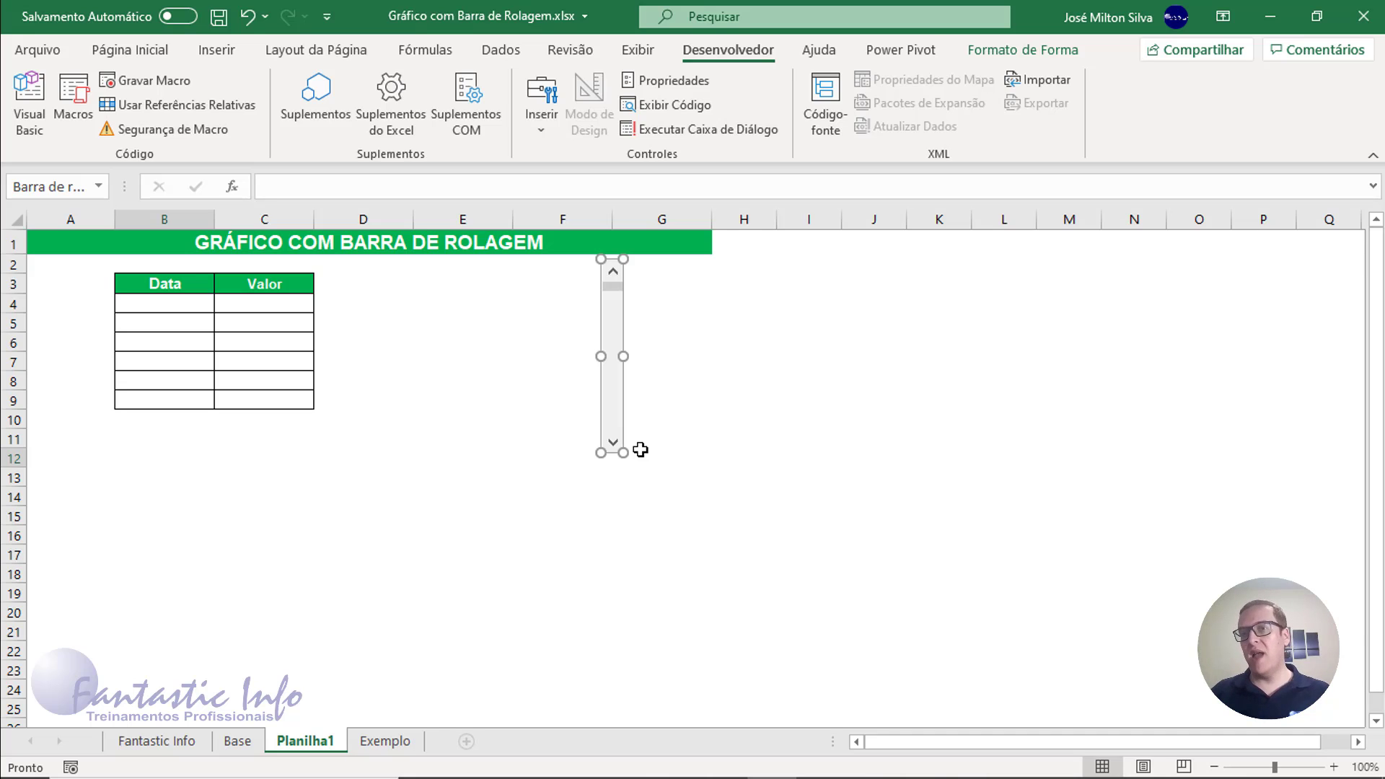
{"action": "left_click_drag", "start_coordinate": [599, 260], "coordinate": [300, 434]}
{"action": "left_click_drag", "start_coordinate": [510, 445], "coordinate": [557, 505]}
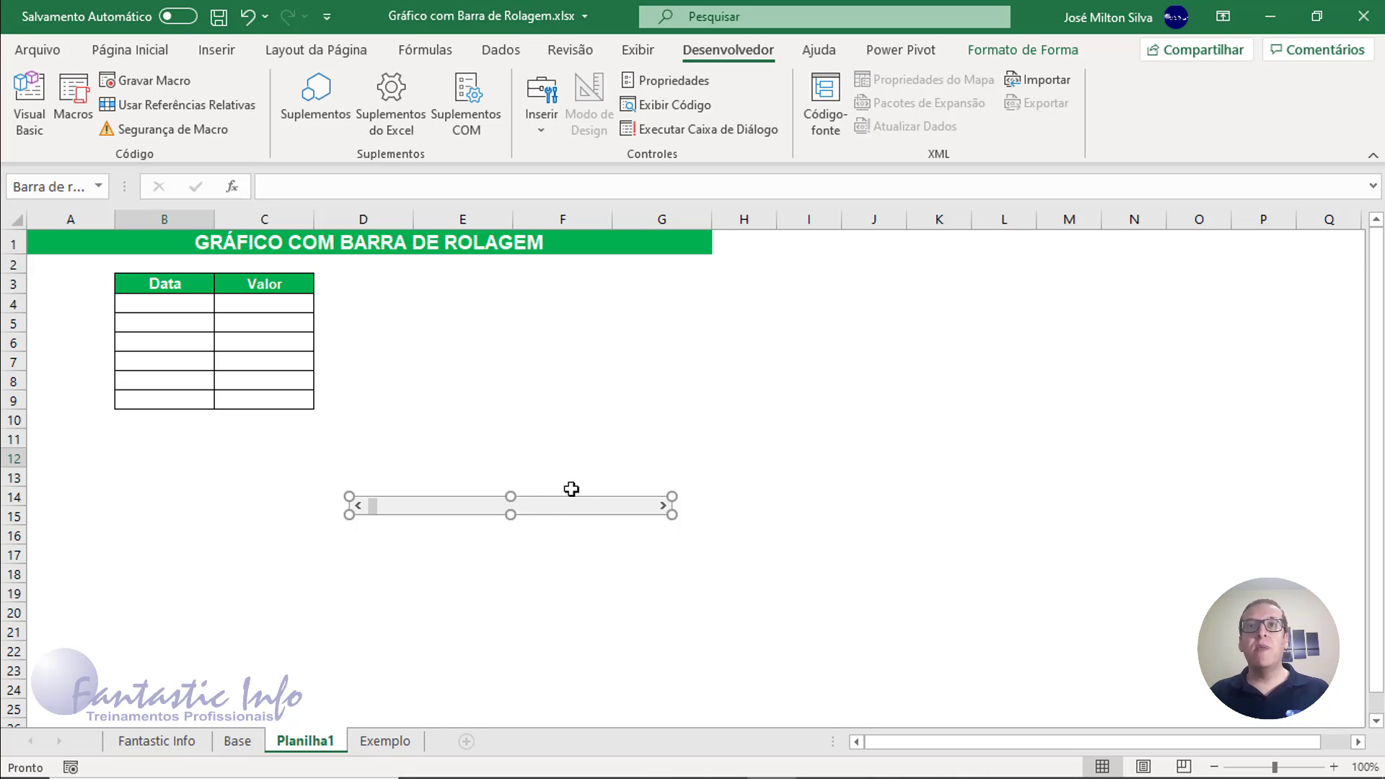
{"action": "left_click_drag", "start_coordinate": [512, 514], "coordinate": [554, 451]}
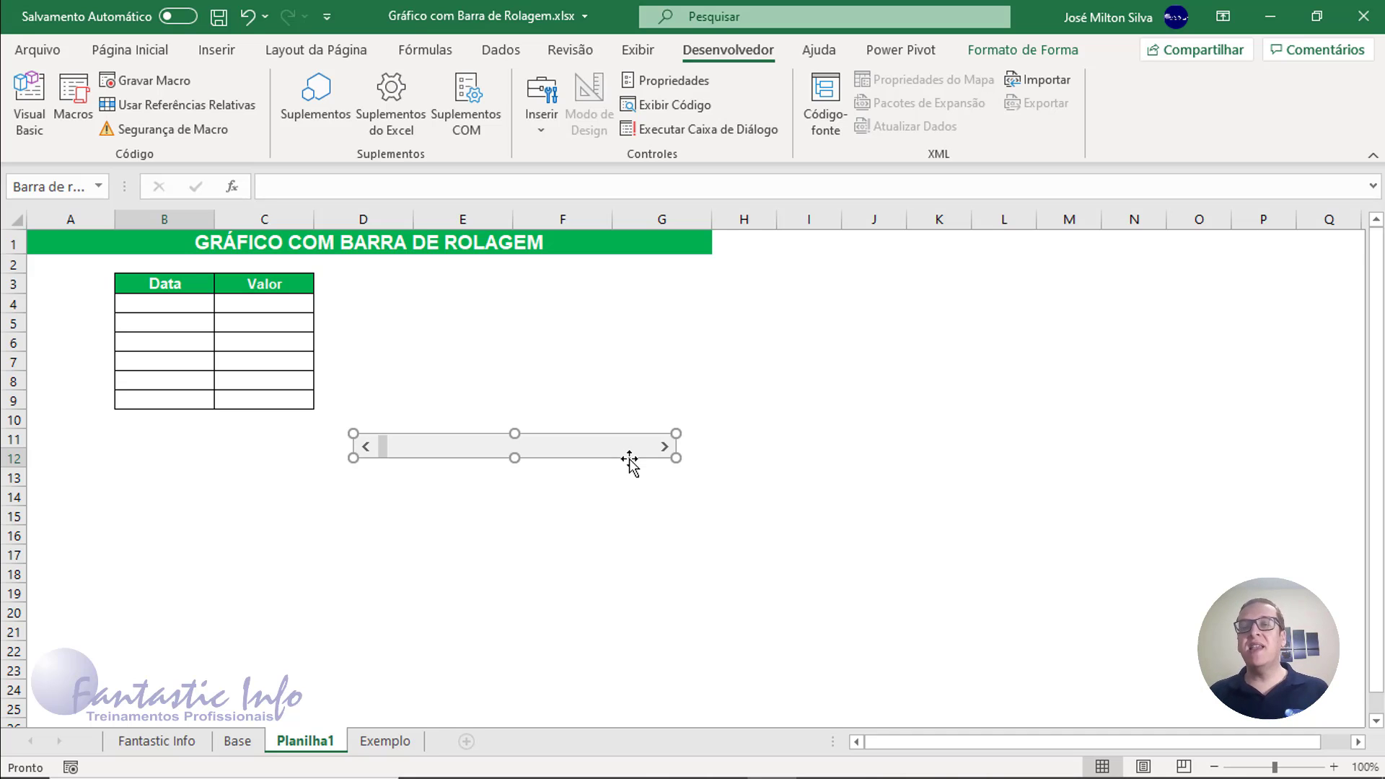
{"action": "left_click", "coordinate": [571, 498]}
- Test the scroll bar by stepping its slider several increments forward and back to the start
{"action": "left_click", "coordinate": [662, 447]}
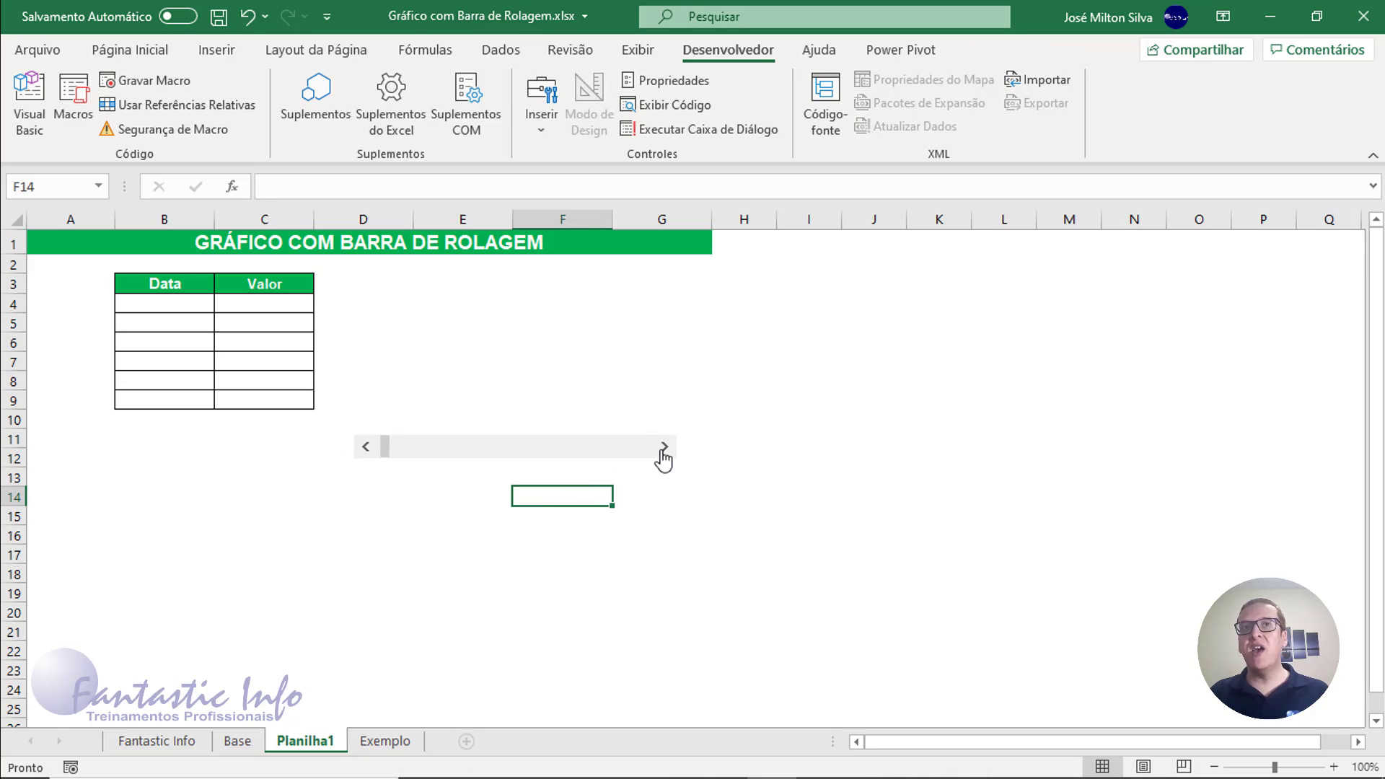
{"action": "left_click", "coordinate": [662, 451]}
{"action": "left_click", "coordinate": [663, 450]}
{"action": "left_click", "coordinate": [662, 451]}
{"action": "left_click", "coordinate": [663, 451]}
{"action": "left_click", "coordinate": [662, 451]}
{"action": "left_click", "coordinate": [662, 451]}
{"action": "left_click", "coordinate": [369, 450]}
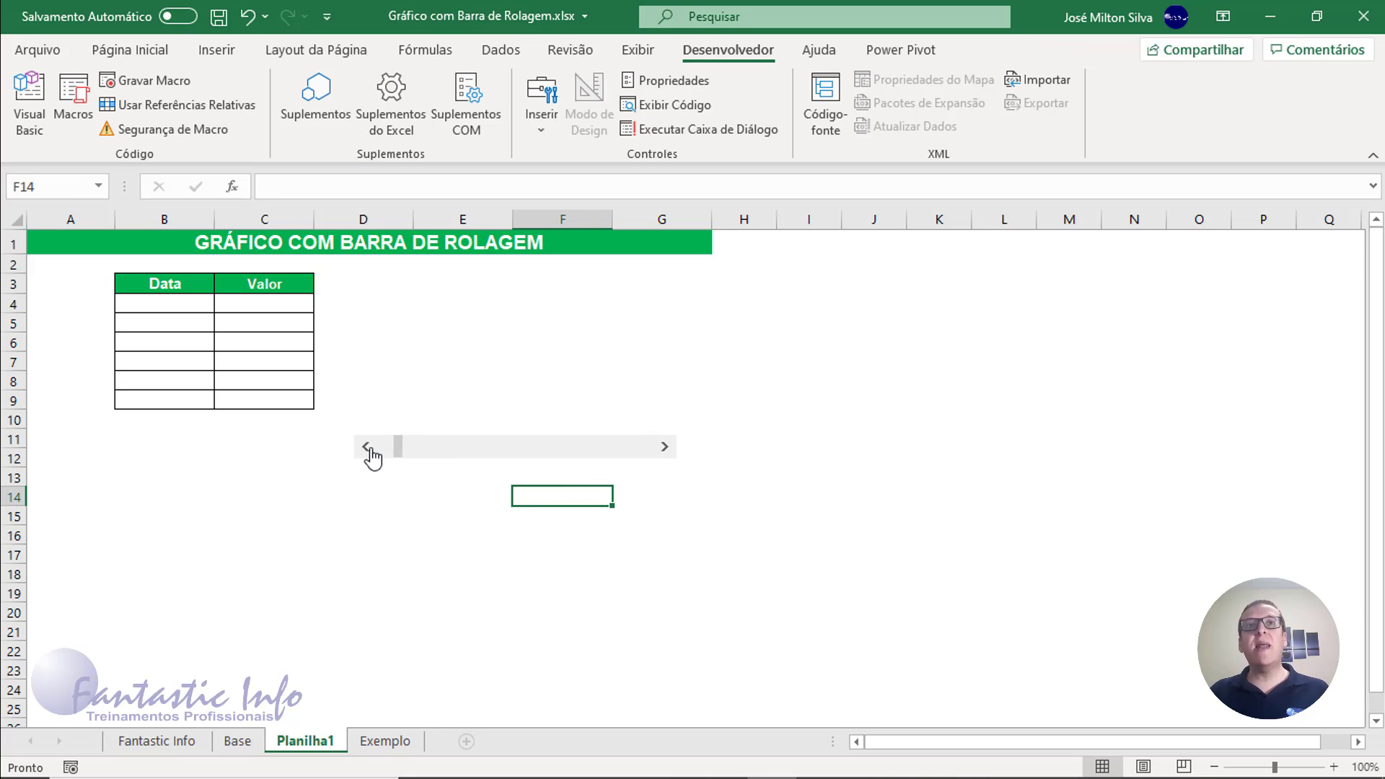
{"action": "left_click", "coordinate": [370, 449]}
{"action": "left_click", "coordinate": [369, 449]}
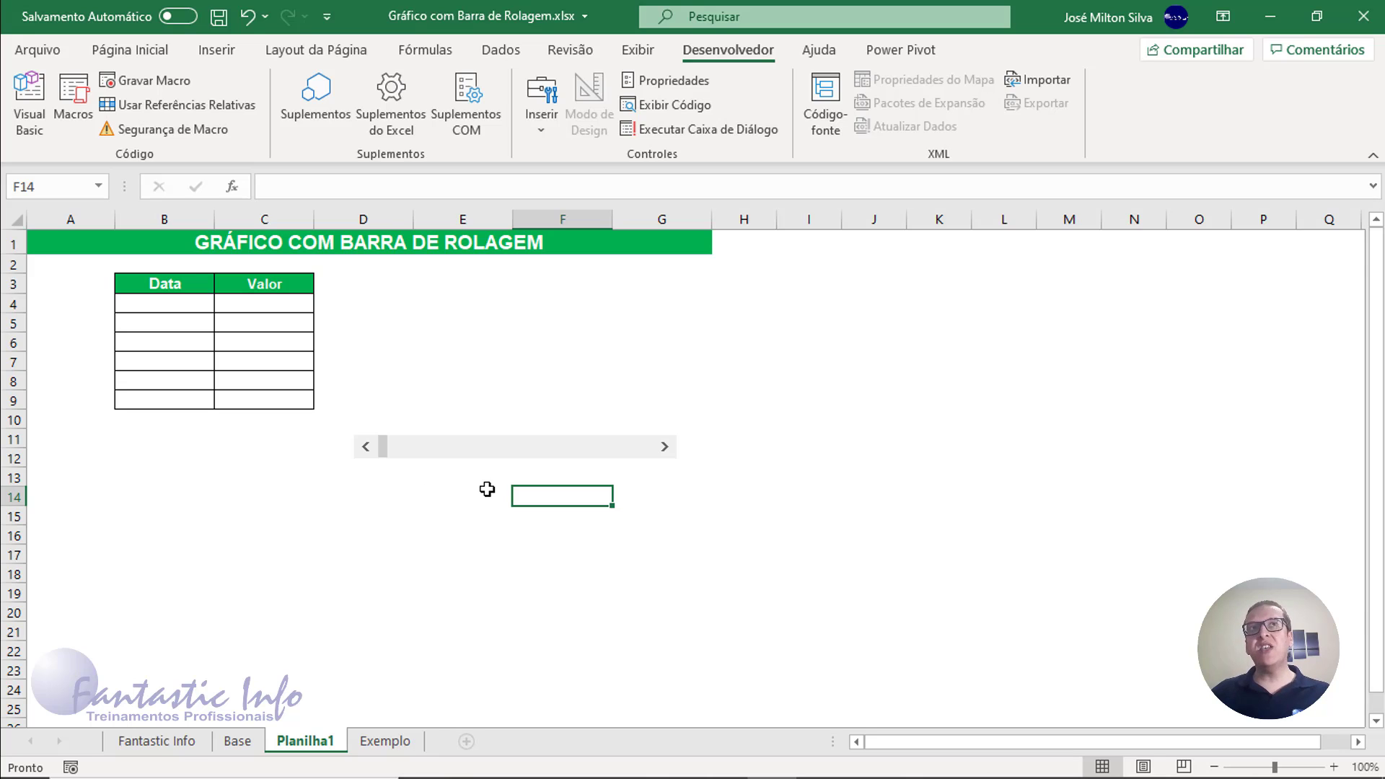
- Open the scroll bar's control formatting and set Valor mínimo to 1 and Valor máximo to 36
{"action": "right_click", "coordinate": [538, 446]}
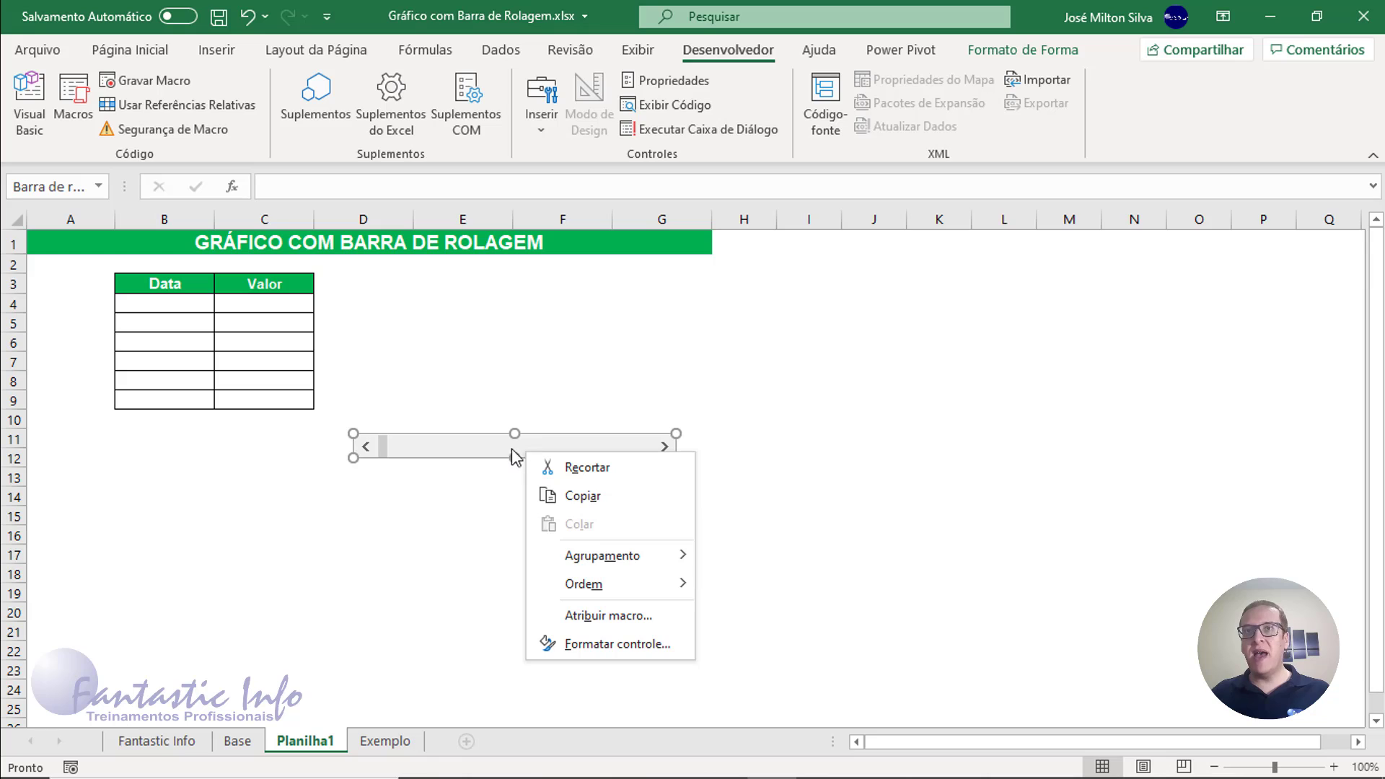
{"action": "key", "text": "Escape"}
{"action": "right_click", "coordinate": [494, 445]}
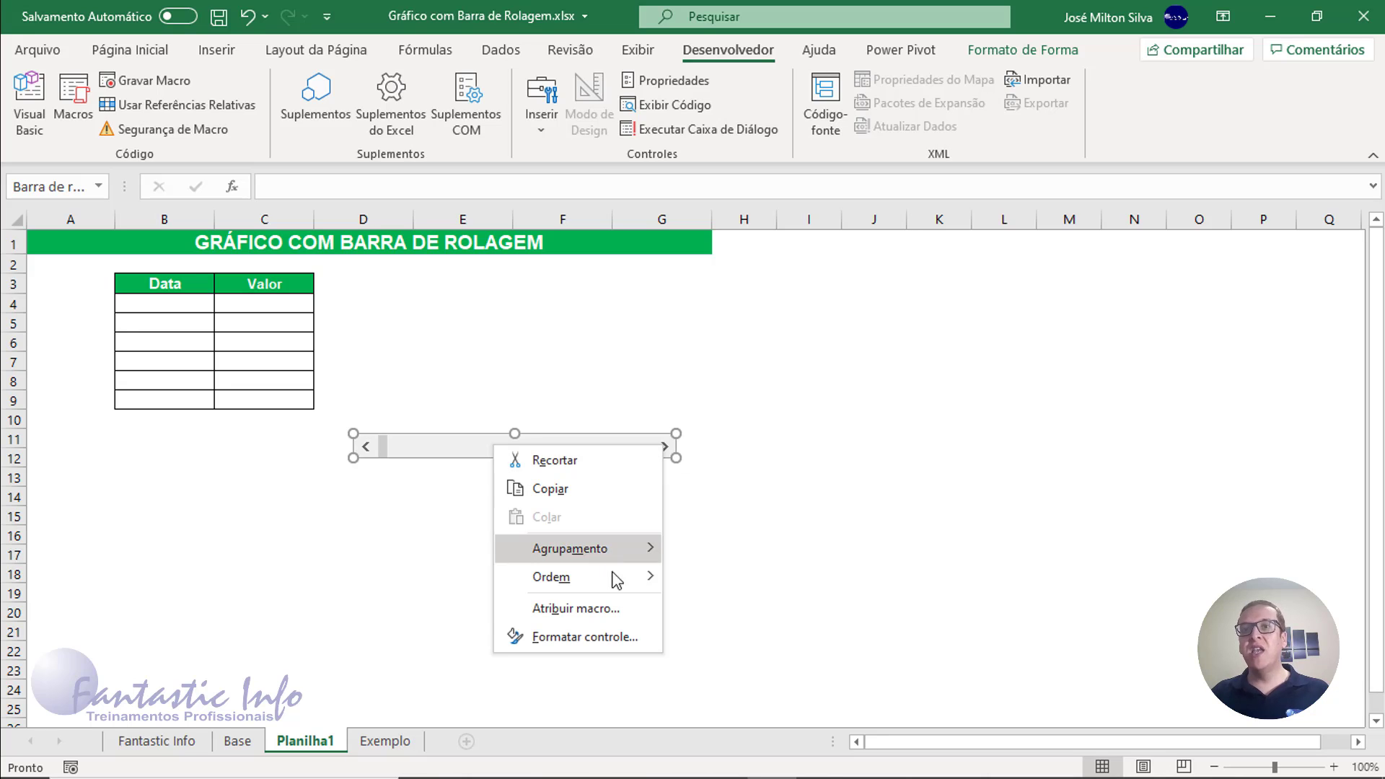
{"action": "left_click", "coordinate": [606, 638]}
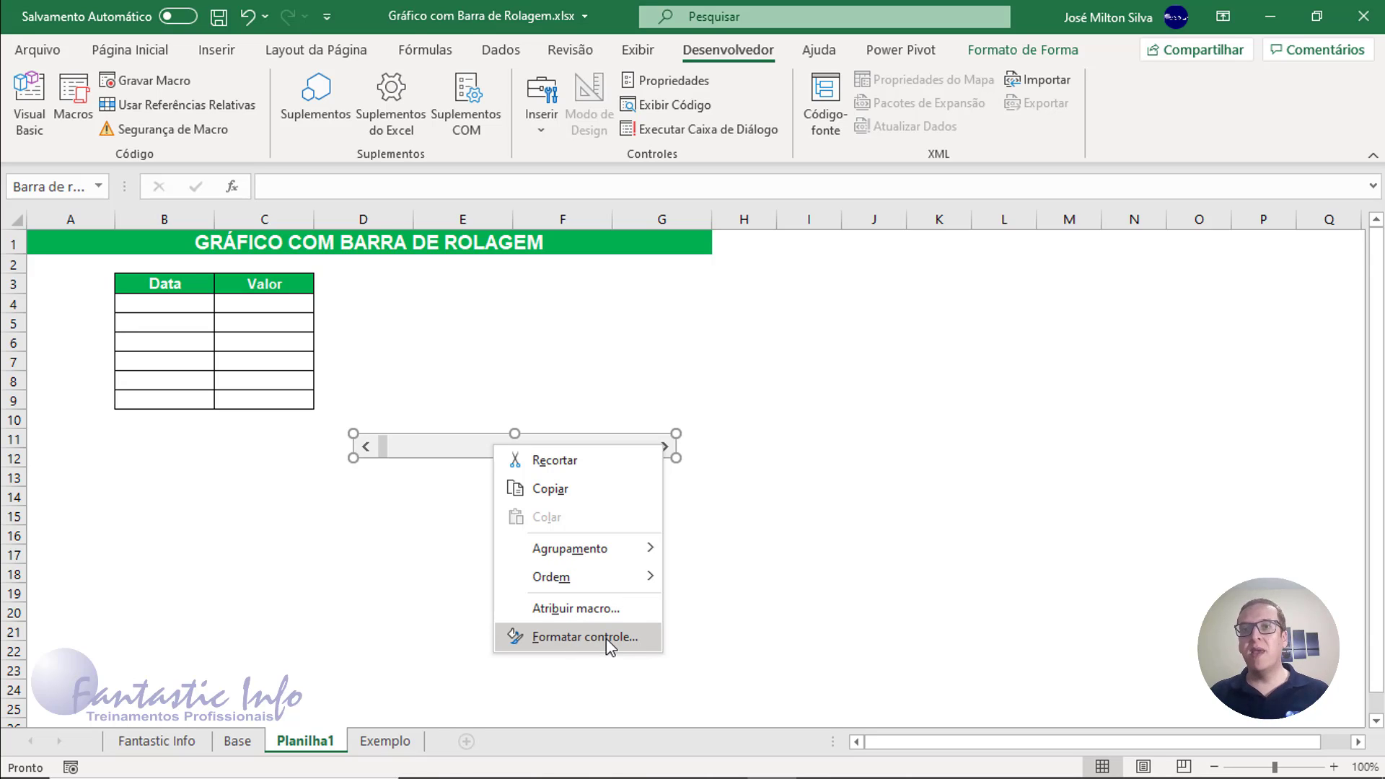
{"action": "left_click", "coordinate": [606, 638]}
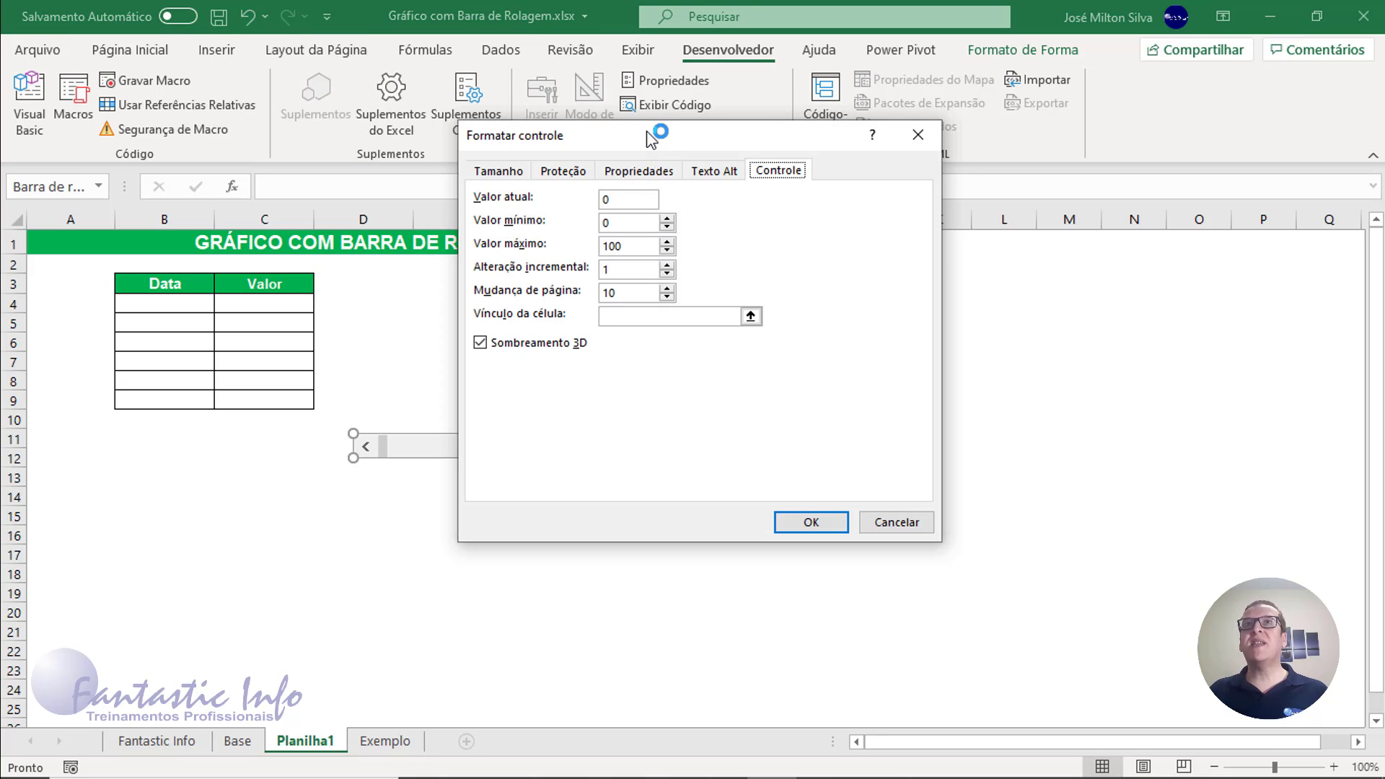
{"action": "left_click_drag", "start_coordinate": [658, 135], "coordinate": [635, 232]}
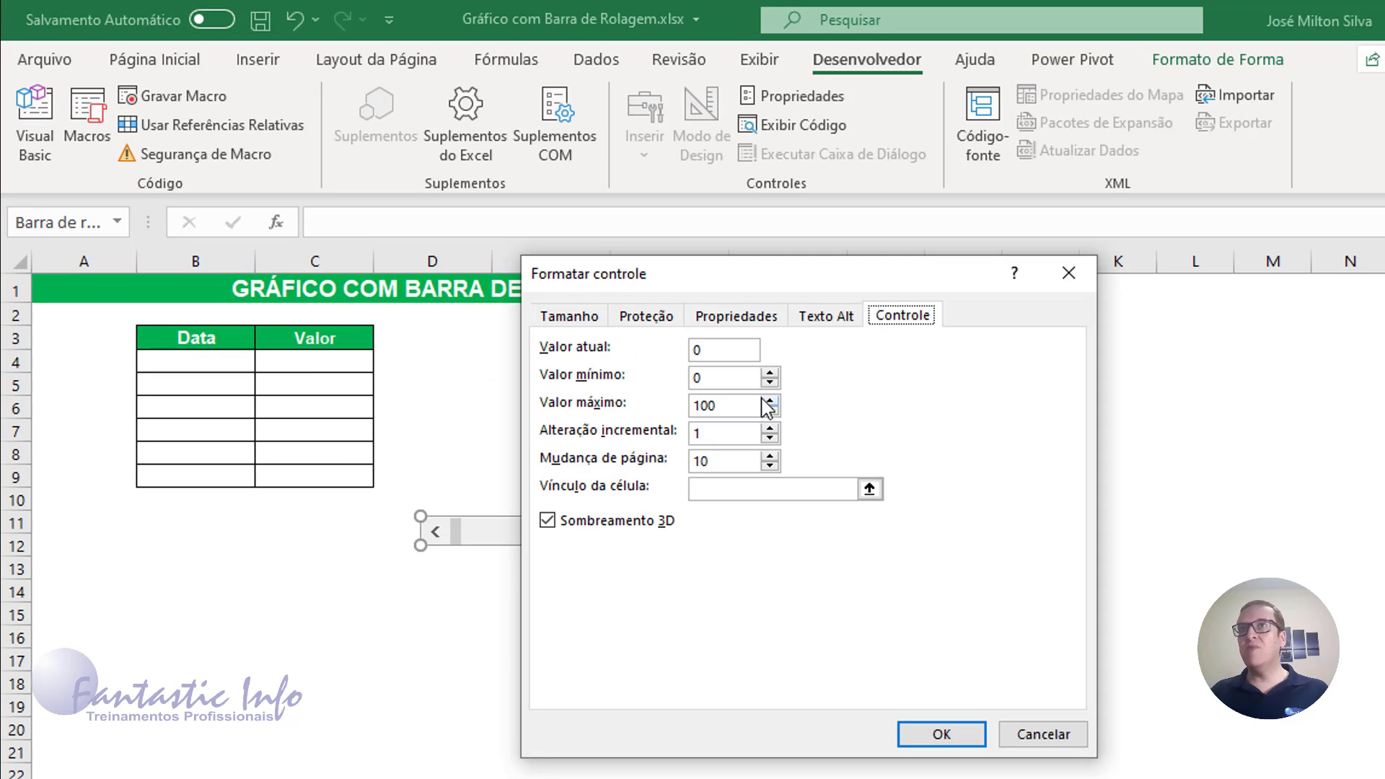
{"action": "left_click", "coordinate": [727, 380]}
{"action": "double_click", "coordinate": [730, 378]}
{"action": "type", "text": "1"}
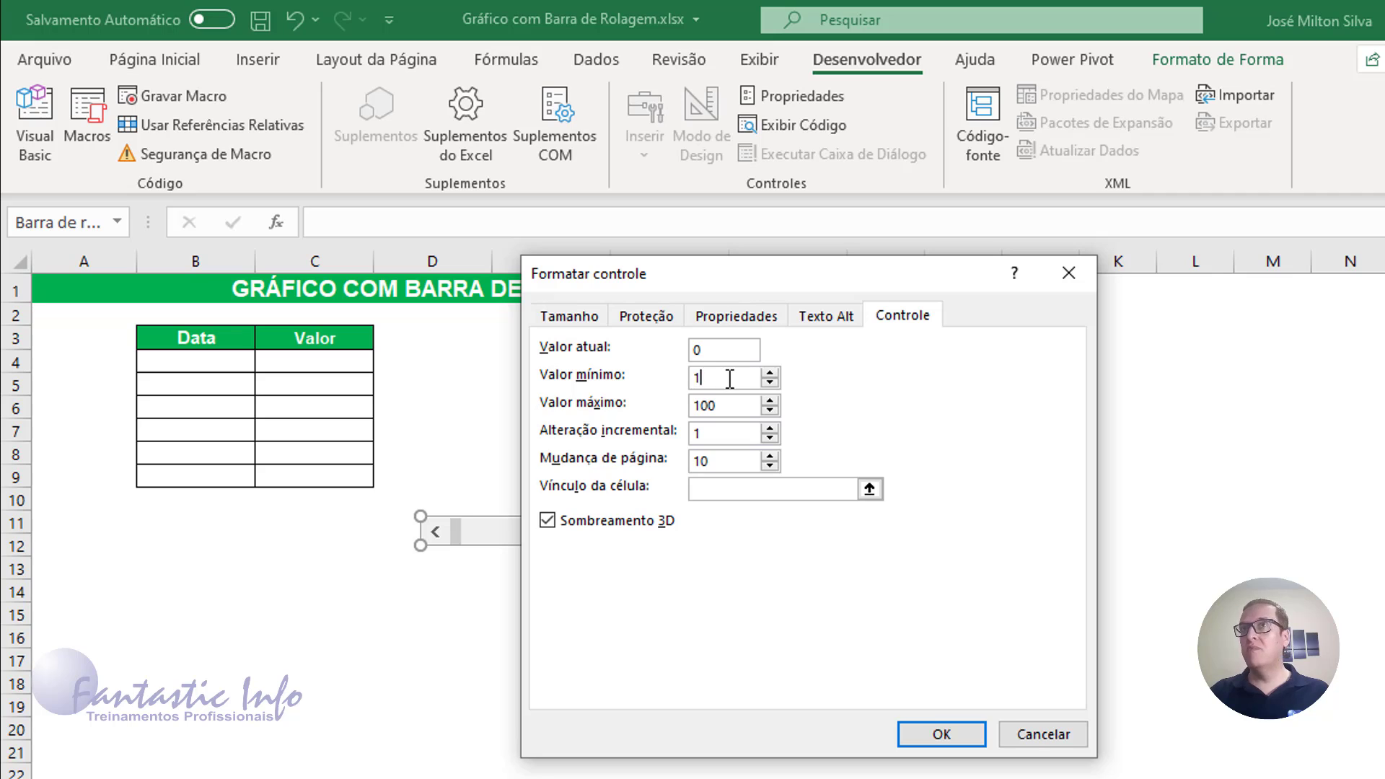
{"action": "double_click", "coordinate": [721, 404]}
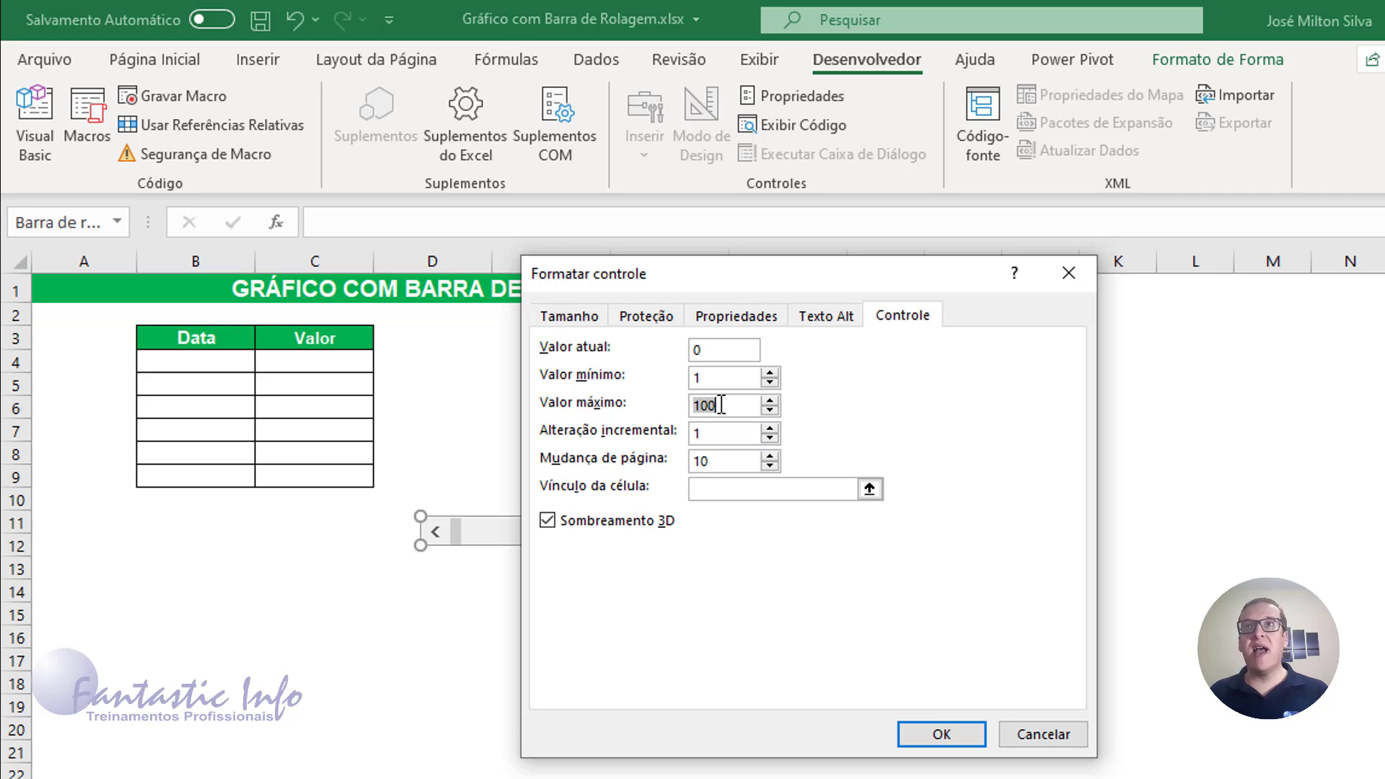
{"action": "type", "text": "36"}
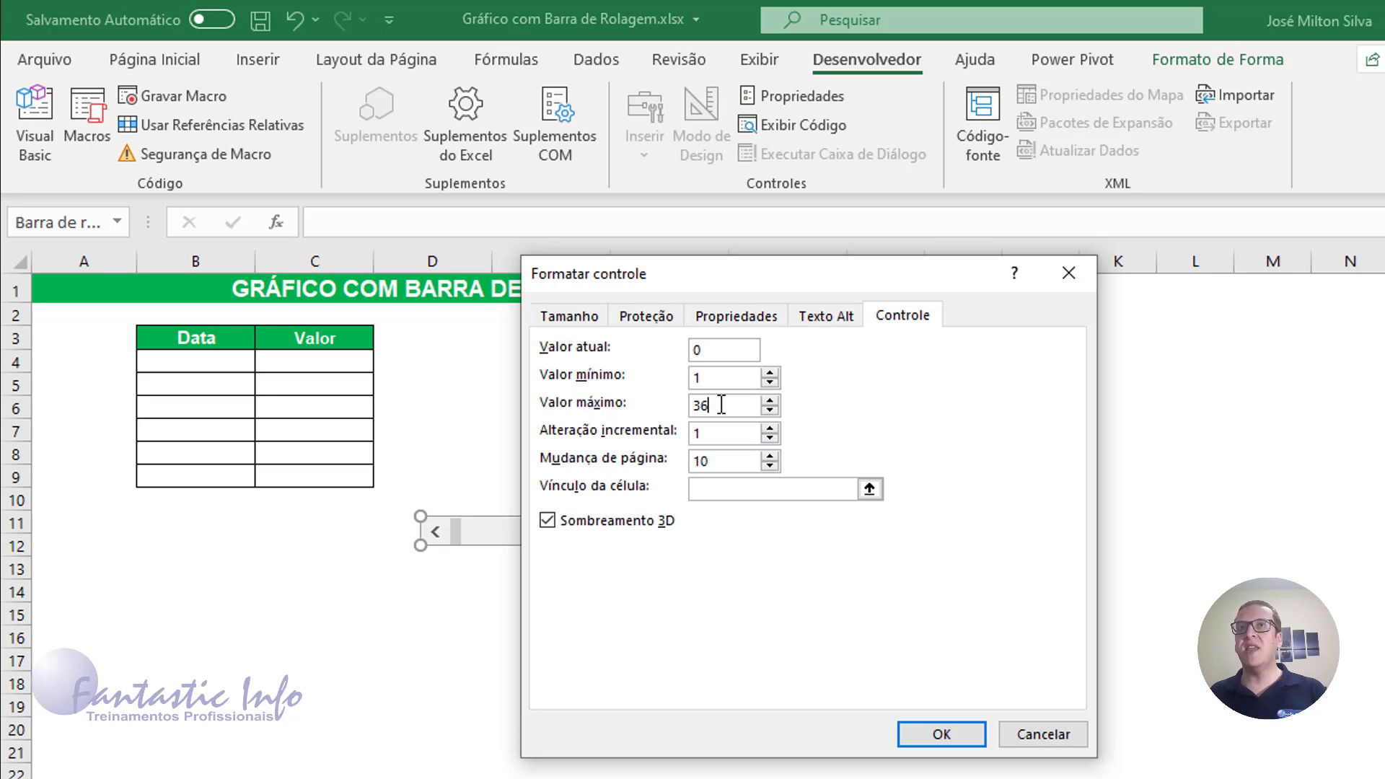
- Keep Alteração incremental at 1, set Mudança de página to 6, and link the scroll bar to cell $D$4, applying the settings
{"action": "left_click", "coordinate": [722, 436]}
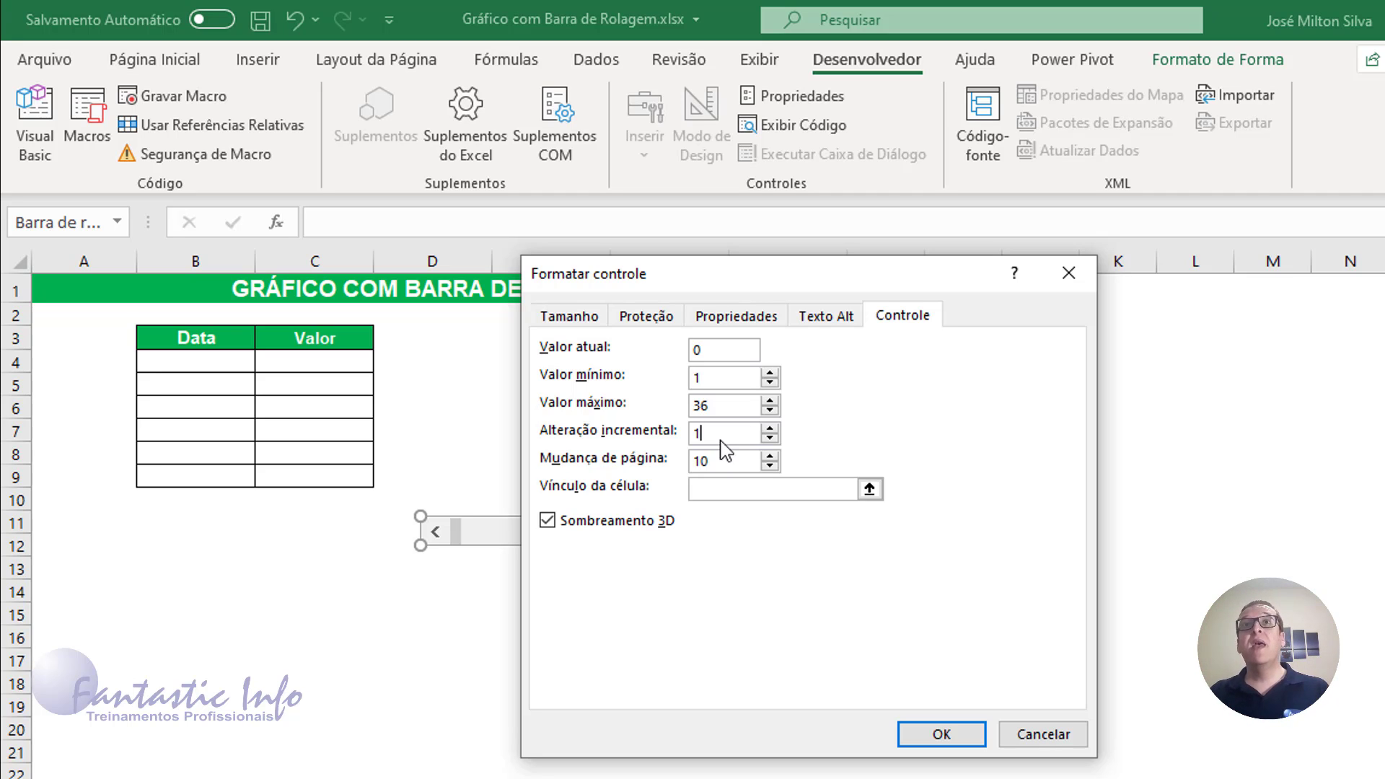
{"action": "left_click", "coordinate": [721, 460]}
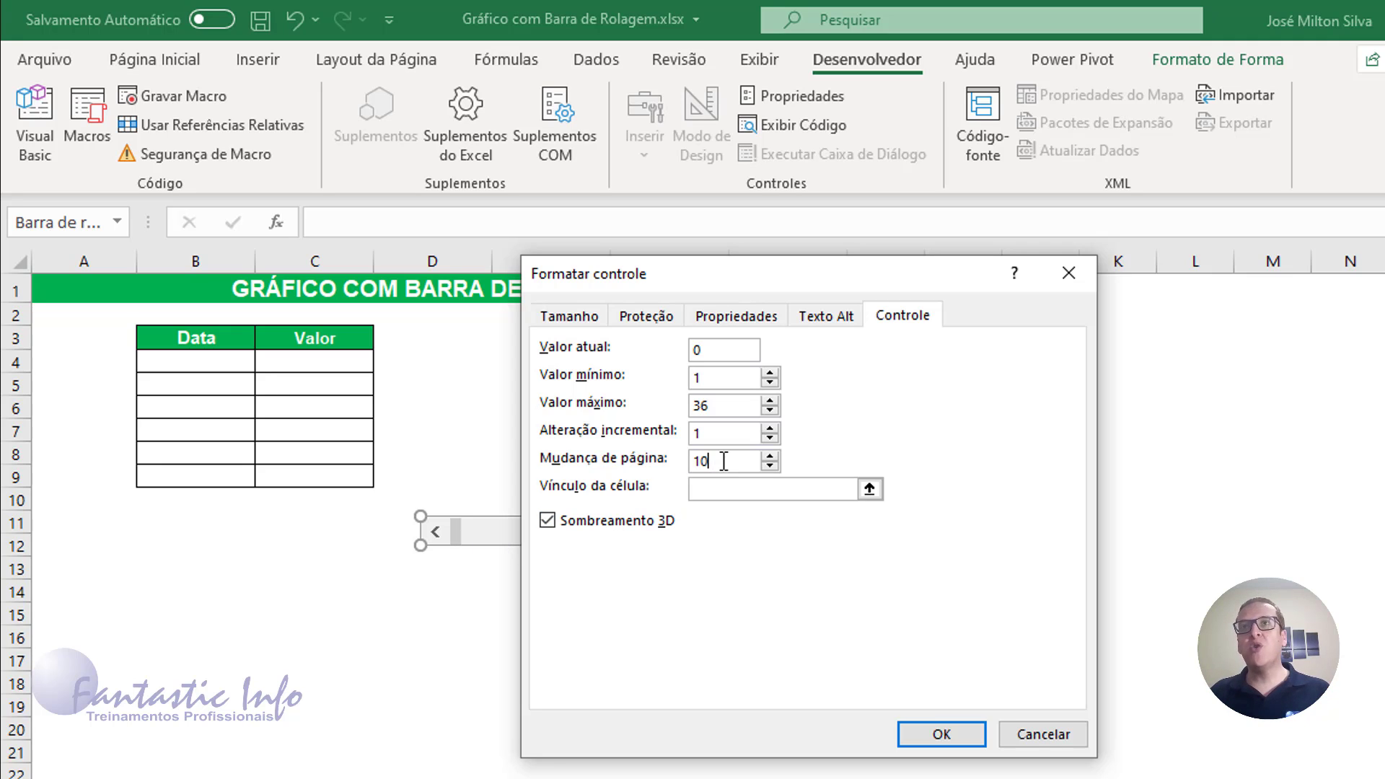
{"action": "double_click", "coordinate": [698, 462]}
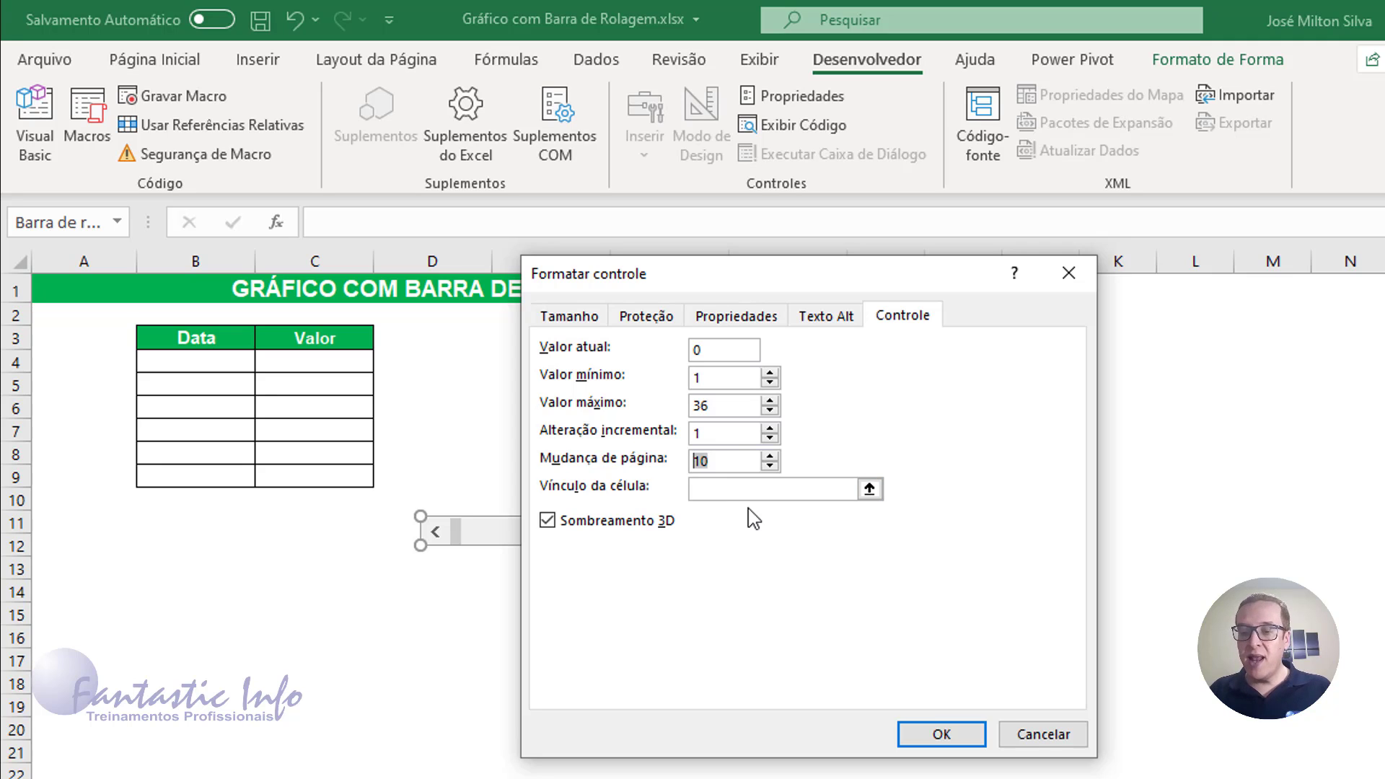
{"action": "type", "text": "6"}
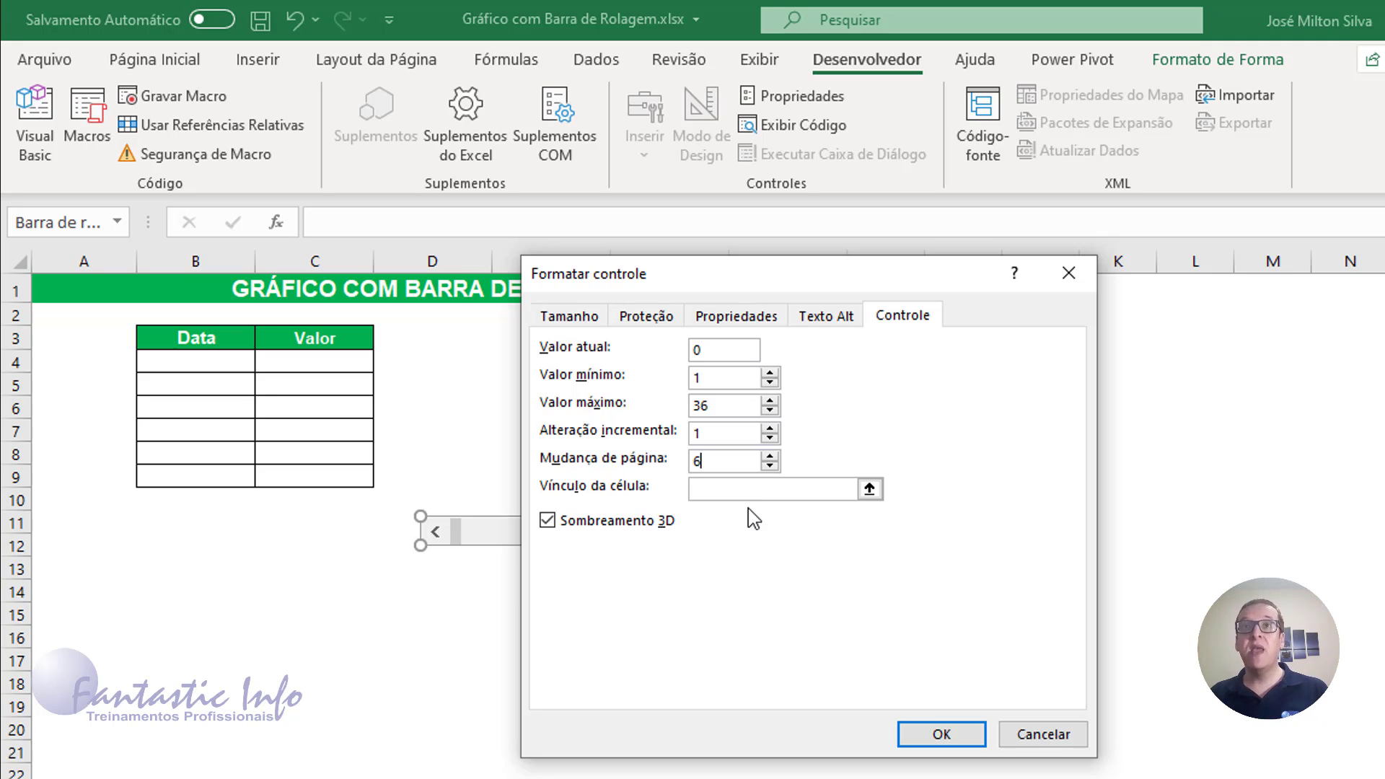
{"action": "left_click", "coordinate": [738, 494]}
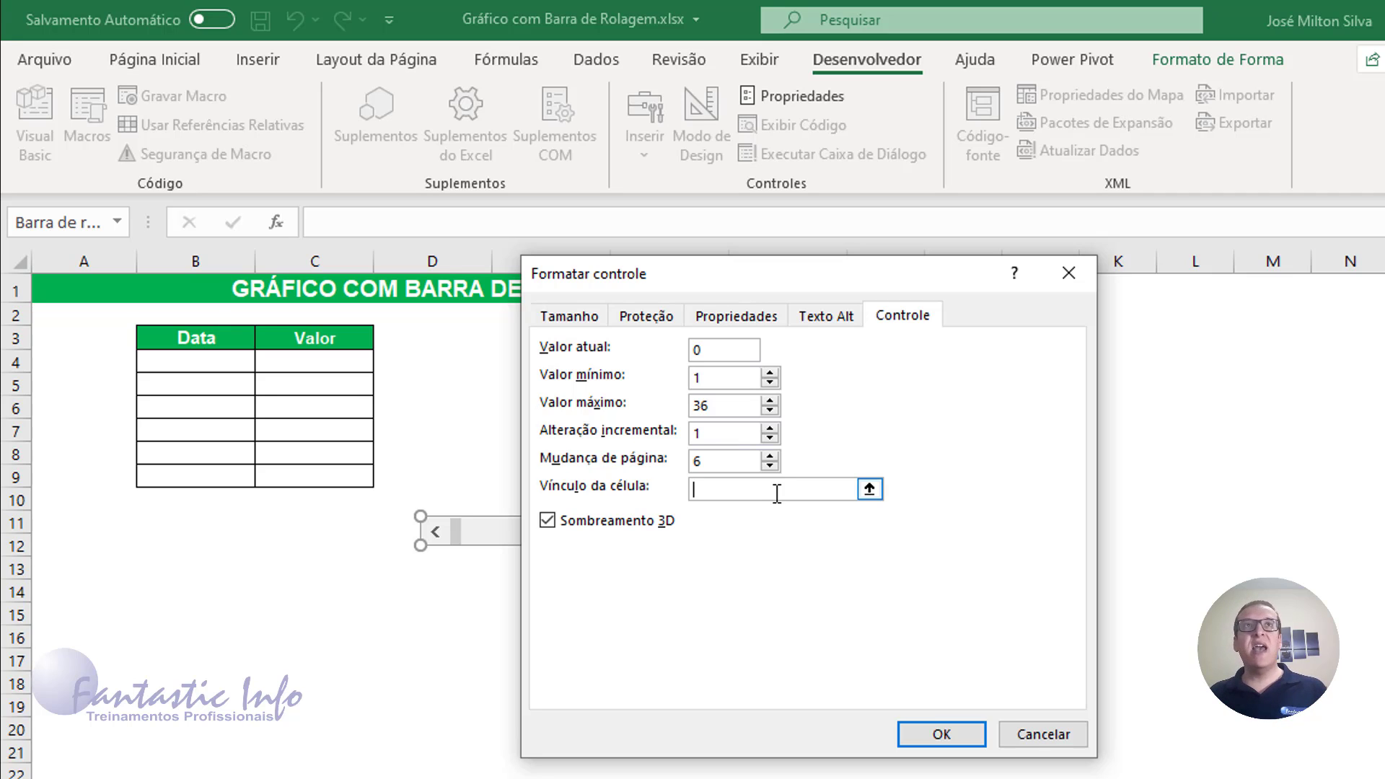
{"action": "left_click", "coordinate": [426, 367]}
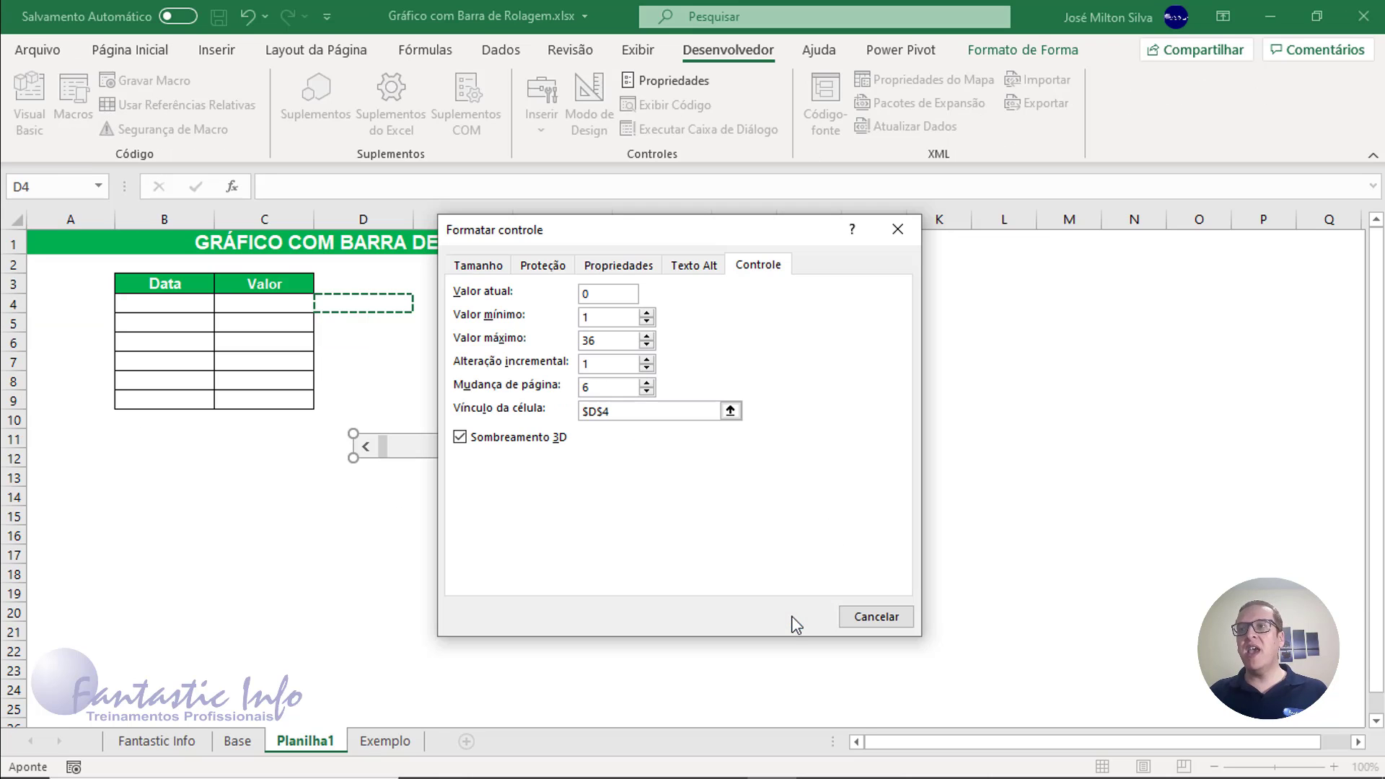
{"action": "left_click", "coordinate": [941, 734]}
- Select linked cell D4 and test the scroll bar's single increments forward and back to 1
{"action": "left_click", "coordinate": [383, 303]}
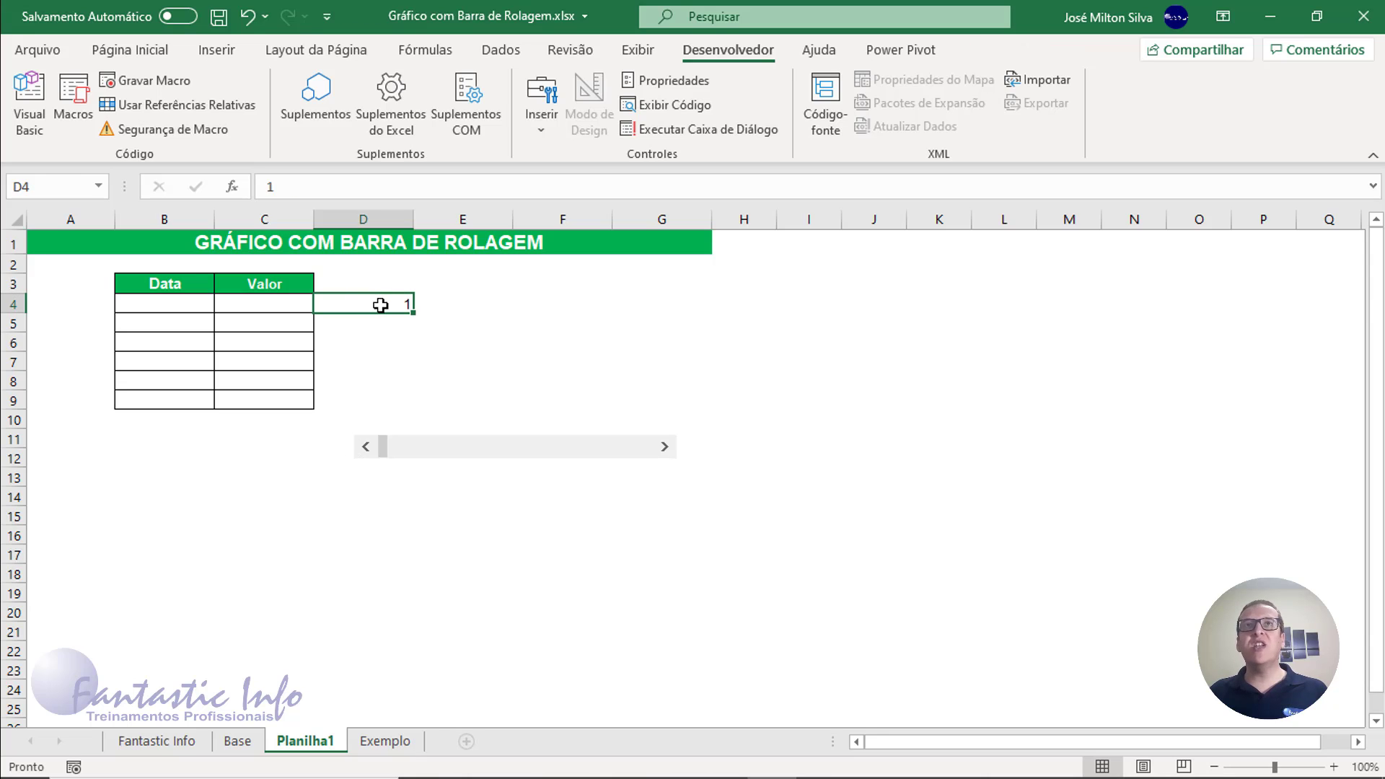
{"action": "left_click", "coordinate": [666, 447]}
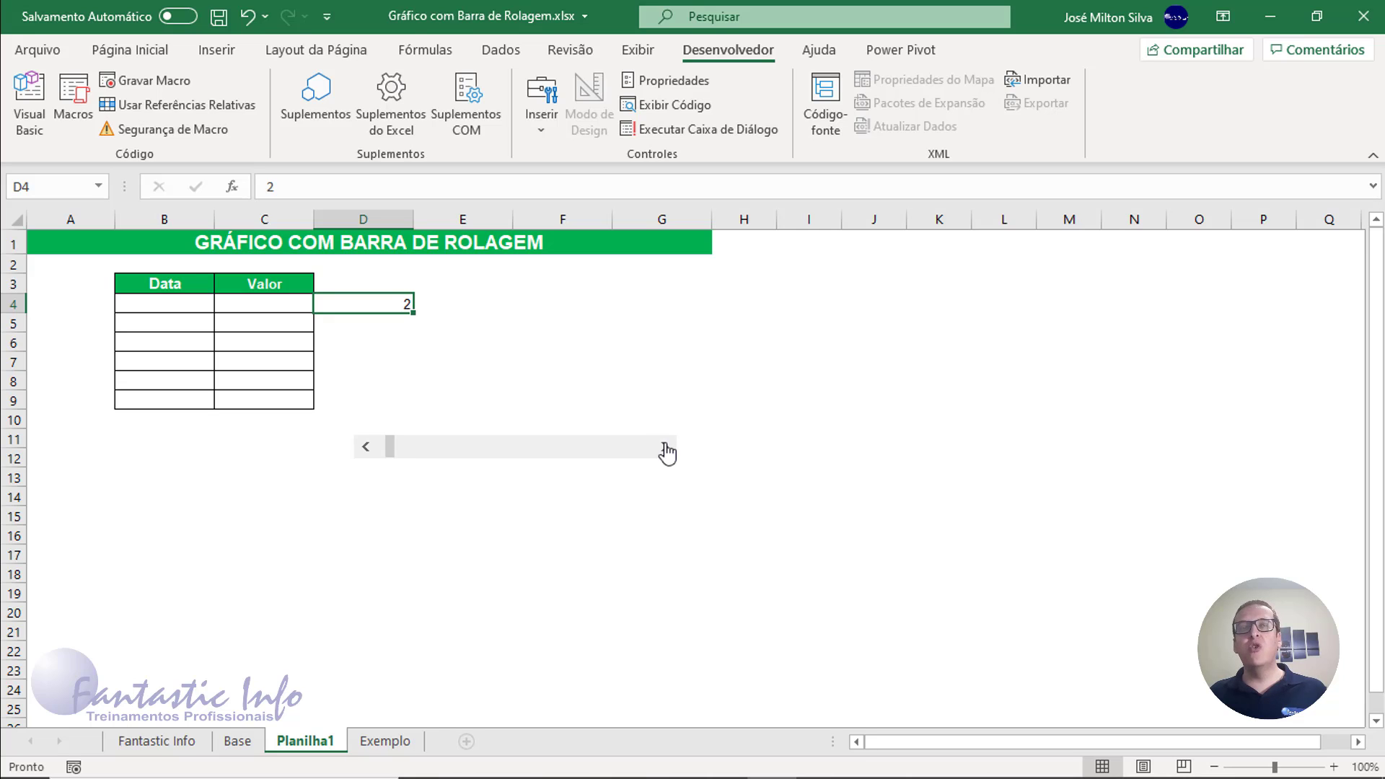
{"action": "left_click", "coordinate": [665, 447]}
{"action": "left_click", "coordinate": [665, 447]}
{"action": "left_click", "coordinate": [665, 447]}
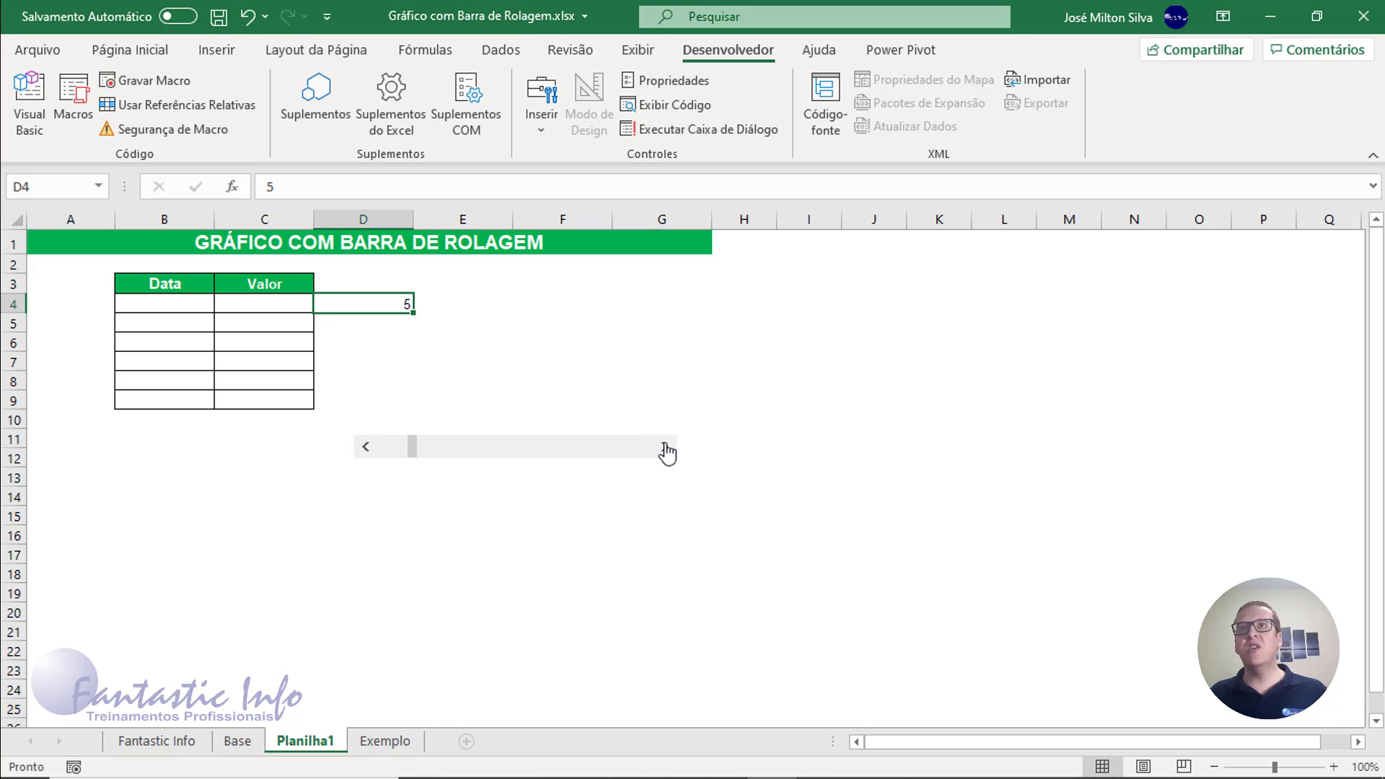
{"action": "left_click", "coordinate": [665, 448]}
{"action": "left_click", "coordinate": [367, 448]}
{"action": "left_click", "coordinate": [366, 448]}
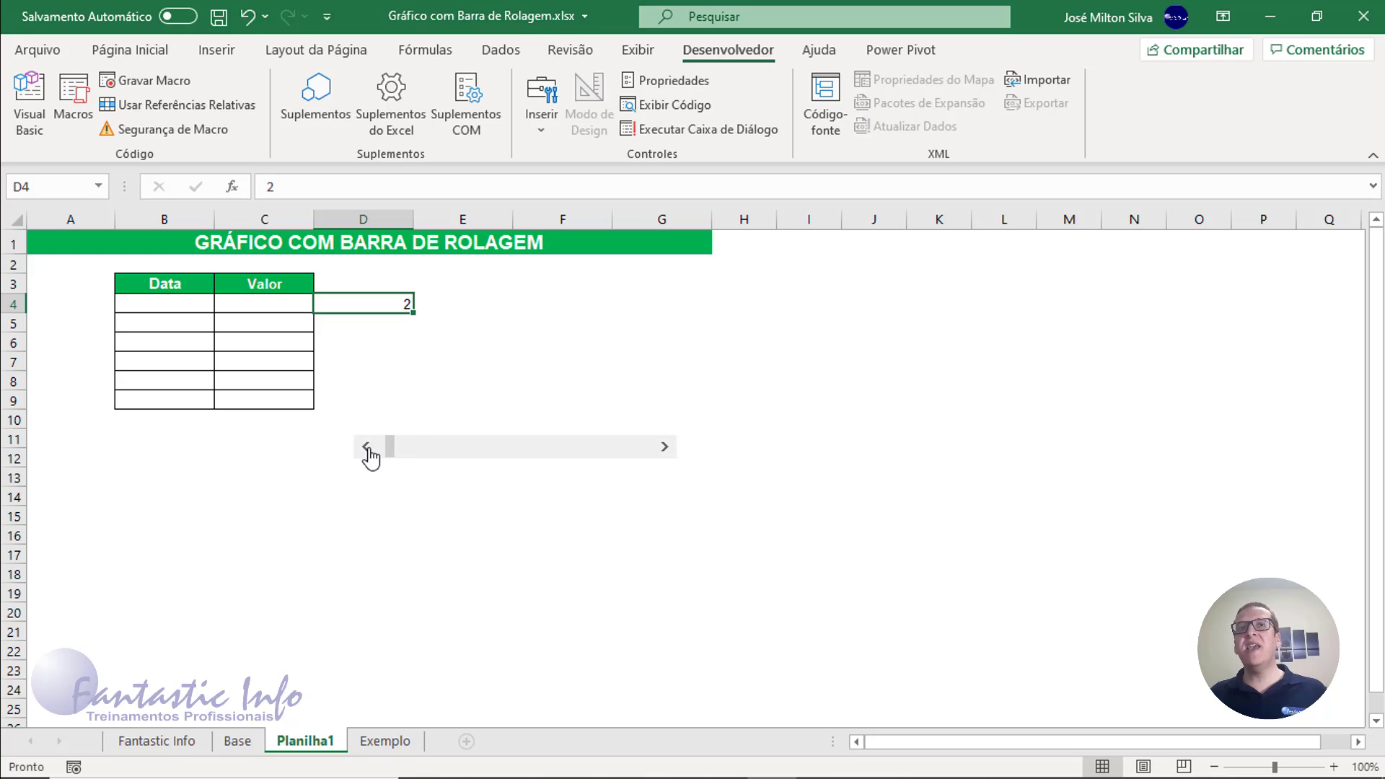
{"action": "left_click", "coordinate": [366, 448]}
{"action": "left_click", "coordinate": [367, 448]}
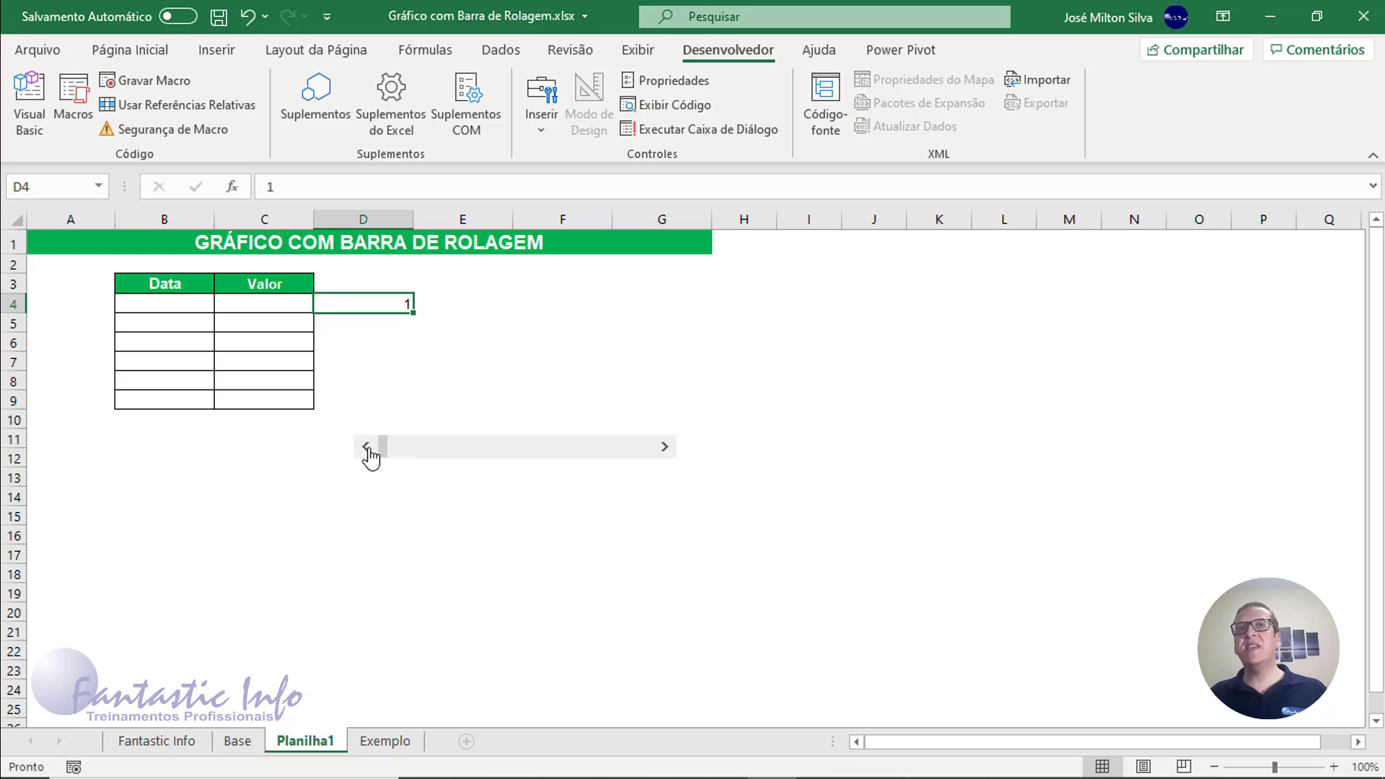
- Test the scroll bar's page changes by advancing it in jumps of 6 to its end
{"action": "left_click", "coordinate": [494, 451]}
{"action": "left_click", "coordinate": [509, 453]}
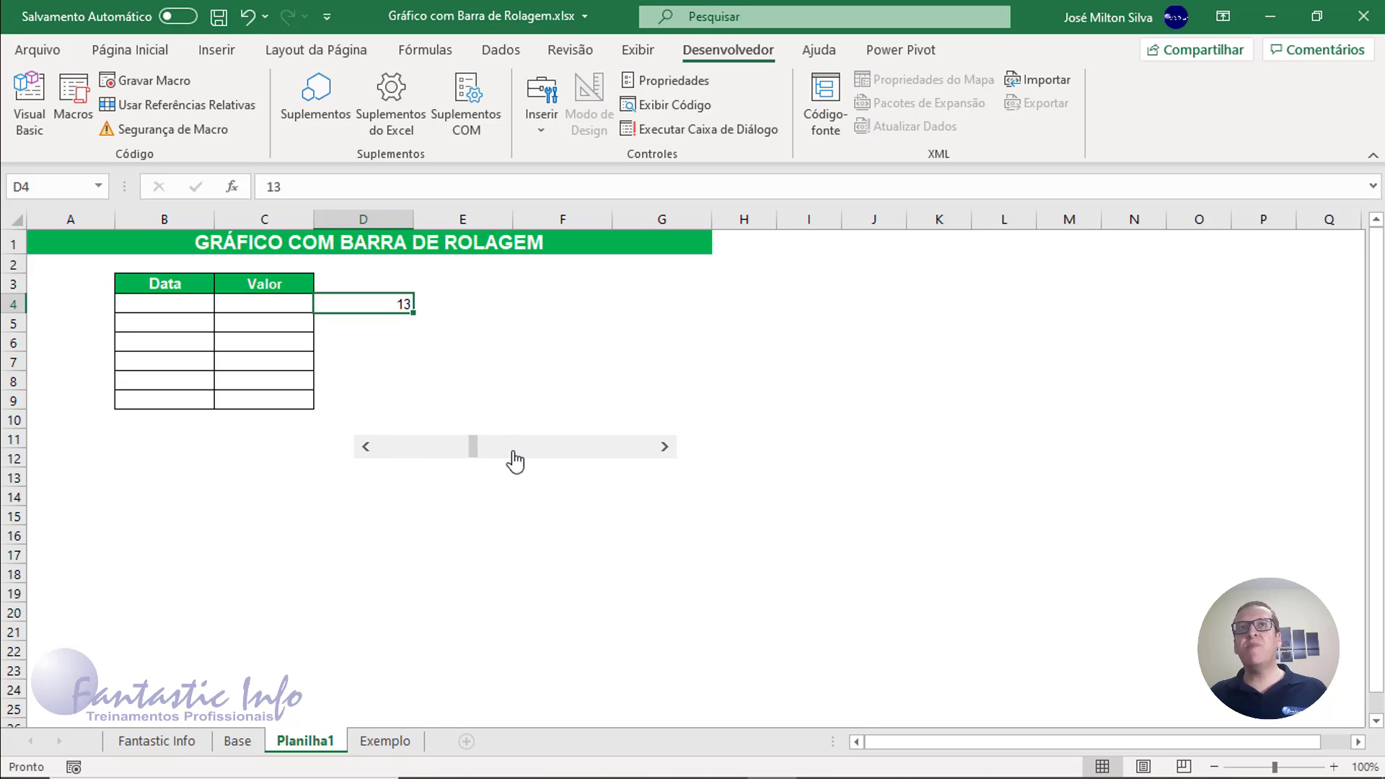
{"action": "left_click", "coordinate": [540, 456]}
{"action": "left_click", "coordinate": [584, 454]}
{"action": "left_click", "coordinate": [618, 451]}
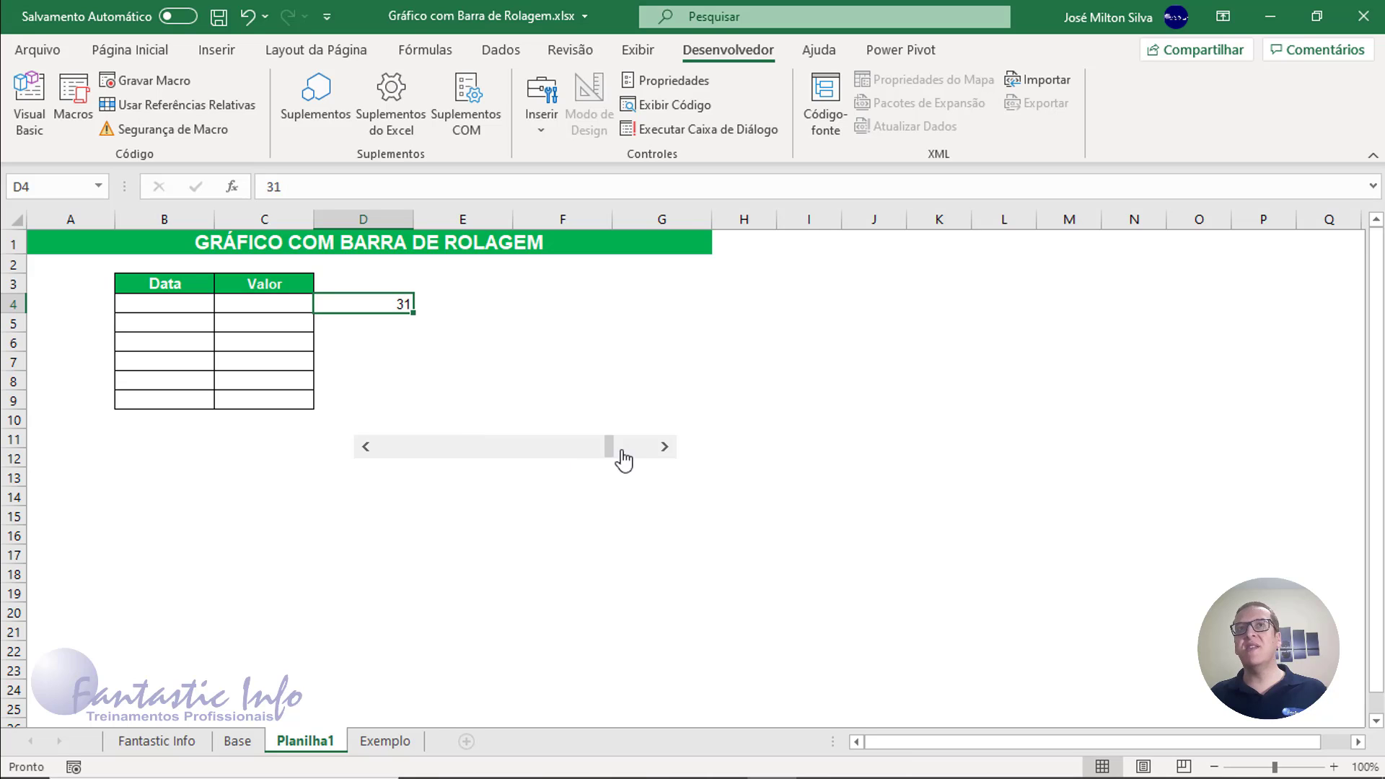
{"action": "left_click", "coordinate": [646, 448]}
- Step the scroll bar back by single decrements and page jumps until linked cell D4 is 1
{"action": "left_click", "coordinate": [366, 448]}
{"action": "left_click", "coordinate": [365, 449]}
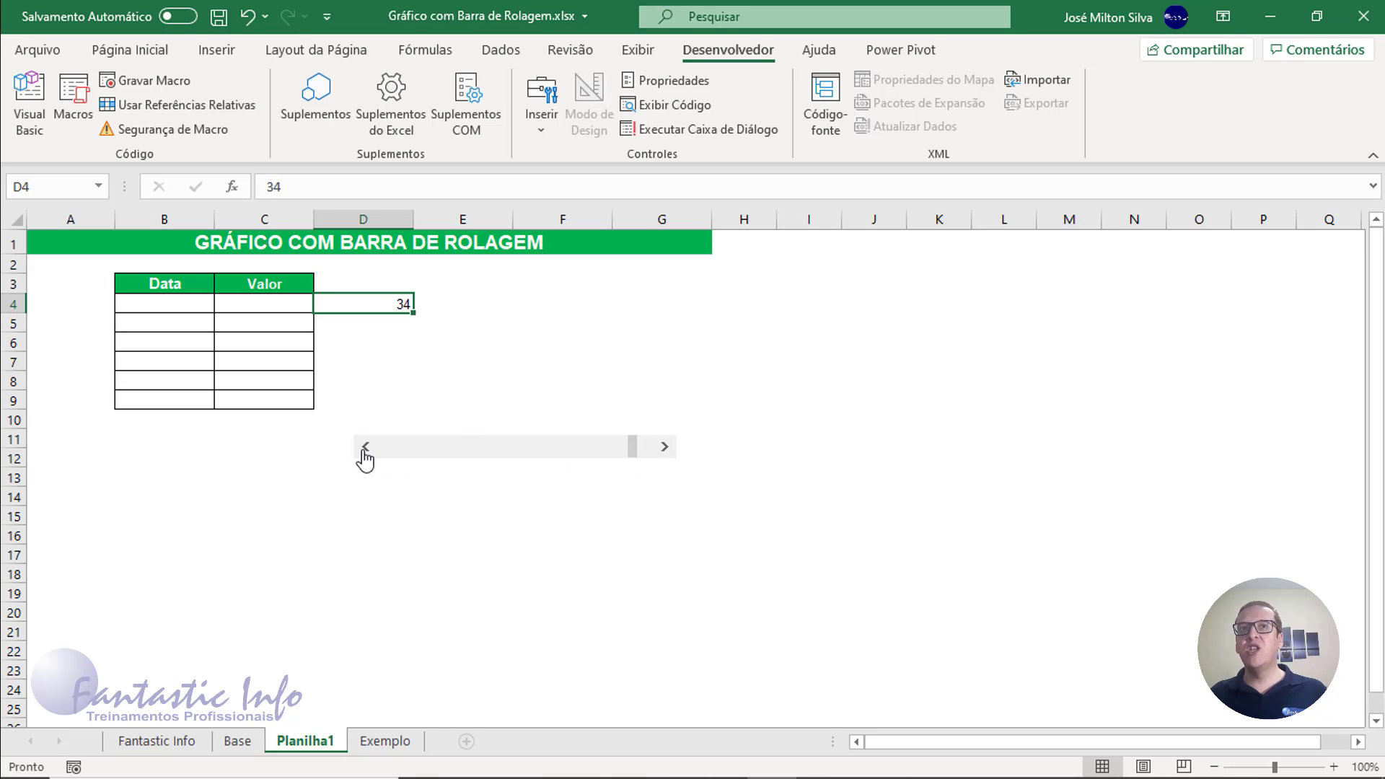
{"action": "left_click", "coordinate": [366, 449]}
{"action": "left_click", "coordinate": [366, 449]}
{"action": "left_click", "coordinate": [366, 449]}
{"action": "left_click", "coordinate": [366, 449]}
{"action": "left_click", "coordinate": [399, 454]}
{"action": "left_click", "coordinate": [398, 455]}
{"action": "left_click", "coordinate": [396, 455]}
{"action": "left_click", "coordinate": [397, 454]}
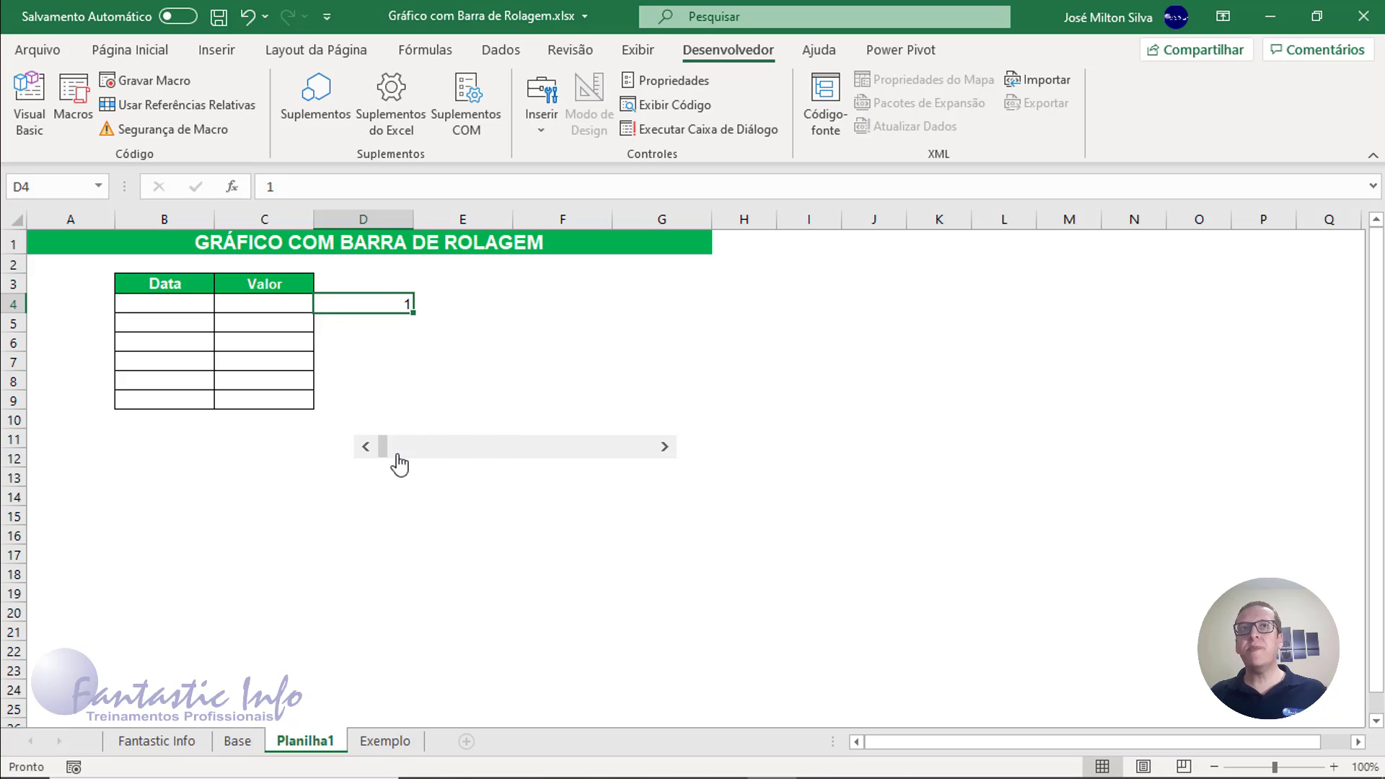
{"action": "left_click", "coordinate": [397, 454]}
{"action": "left_click", "coordinate": [395, 455]}
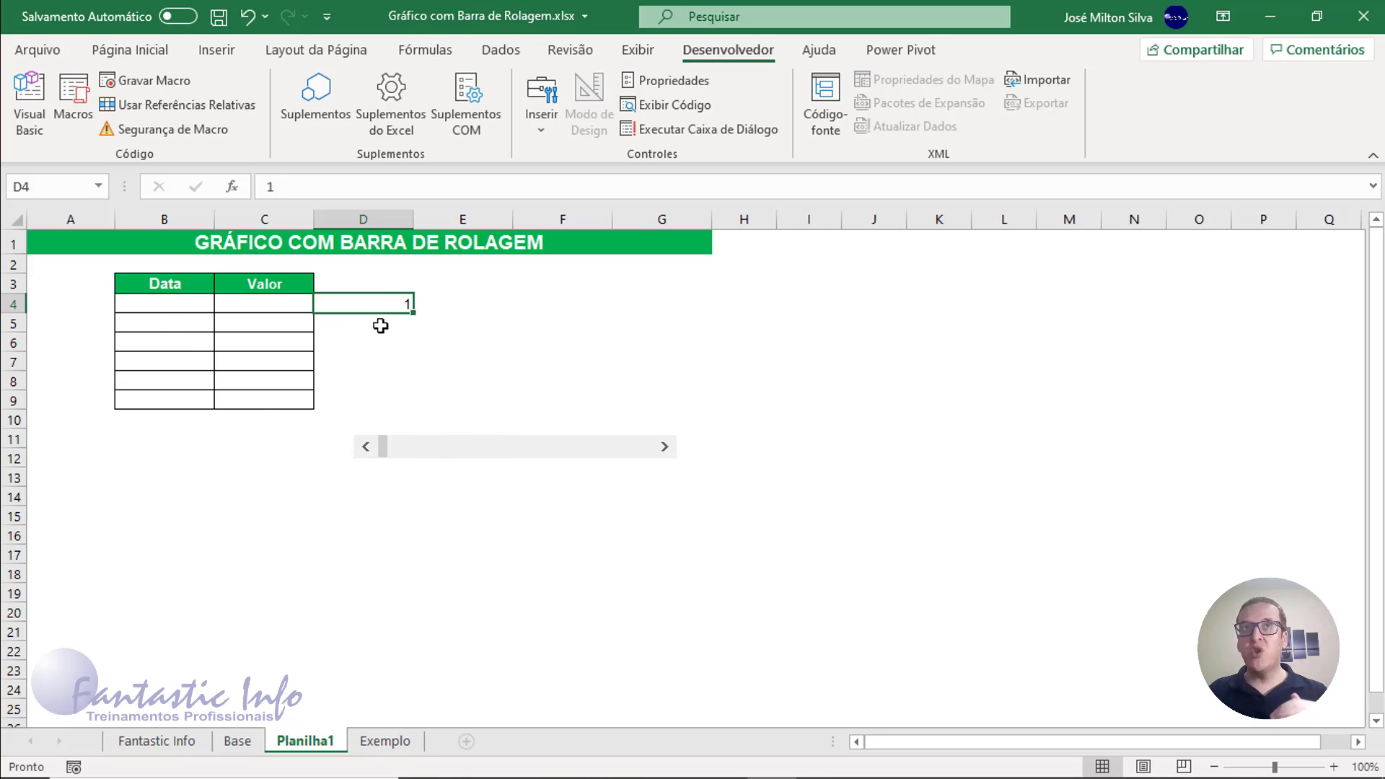
- Review cells B4 and D4 on Planilha1 and the DADOS data on the Base sheet, returning to B4 on Planilha1
{"action": "left_click", "coordinate": [184, 308]}
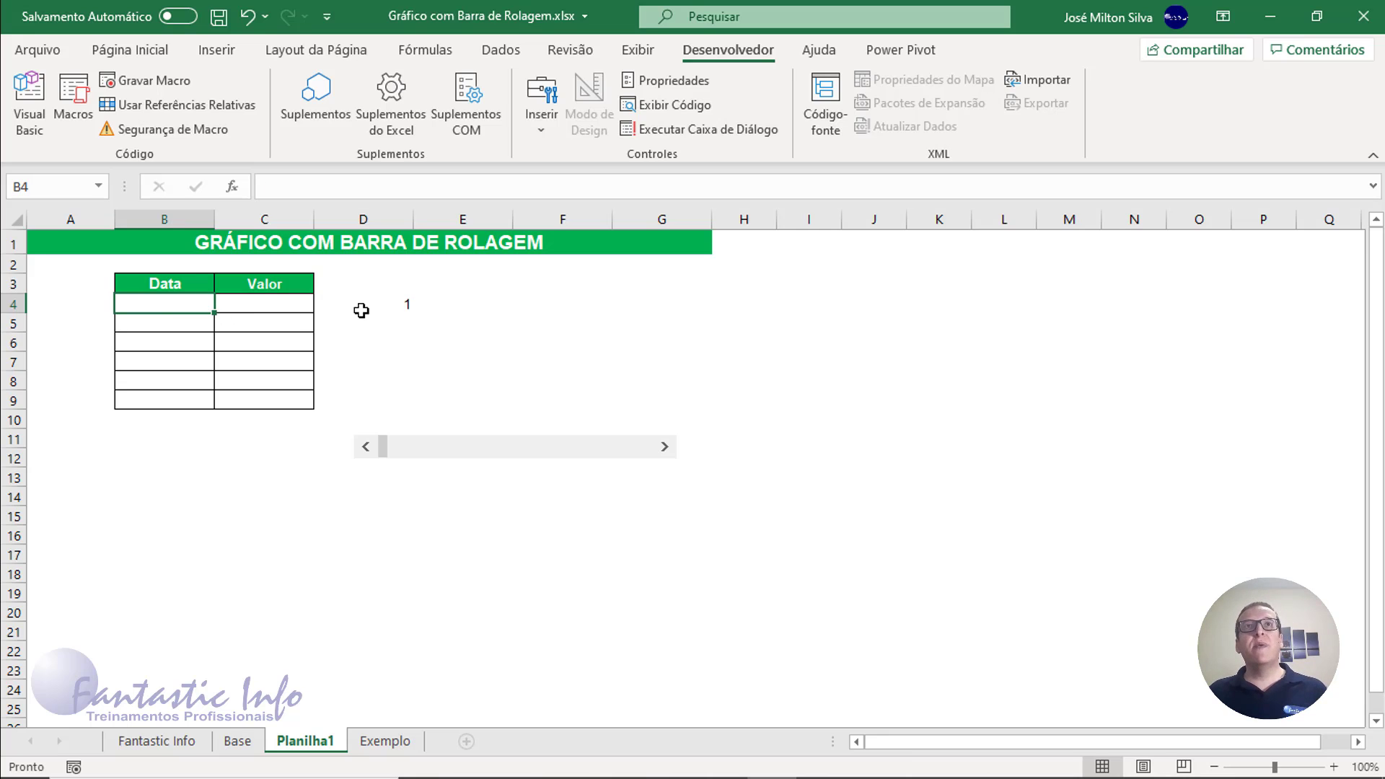
{"action": "left_click", "coordinate": [382, 311]}
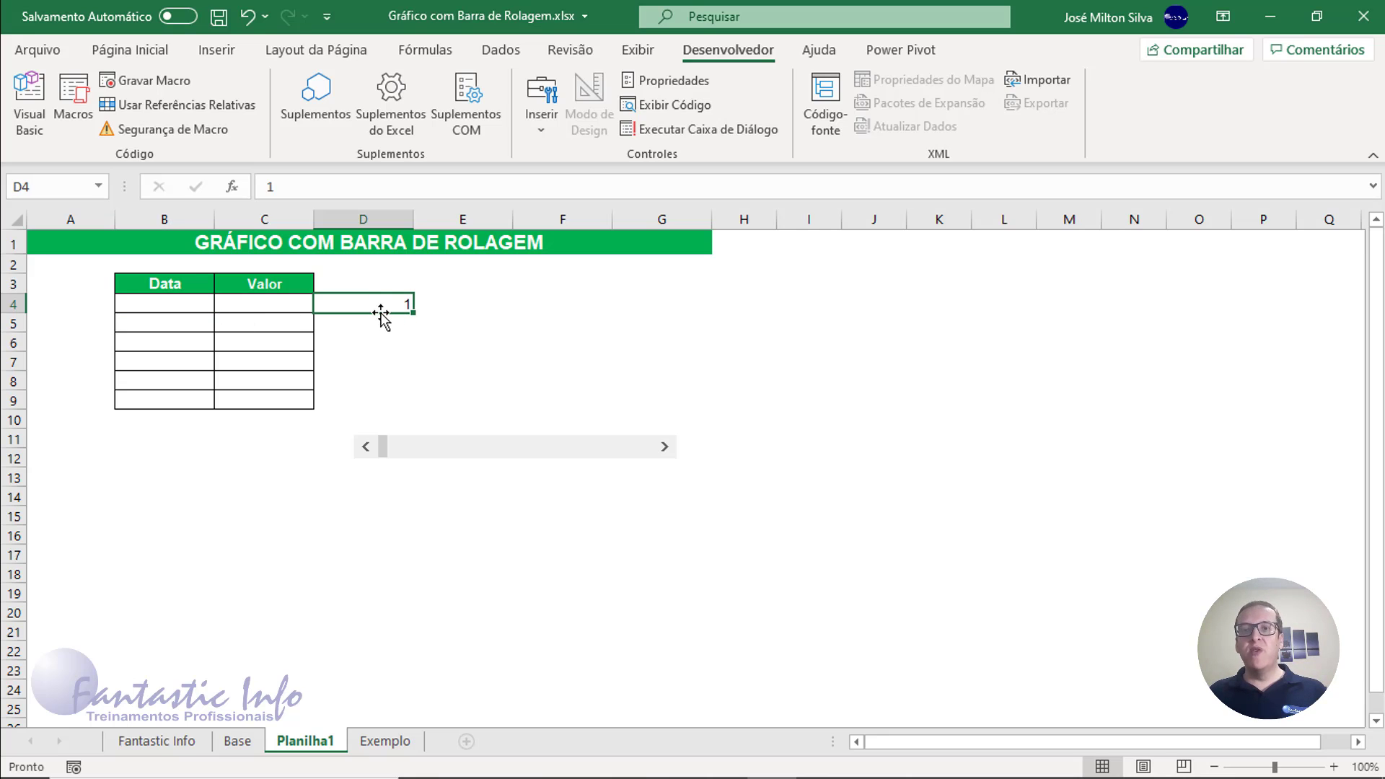
{"action": "left_click", "coordinate": [192, 305]}
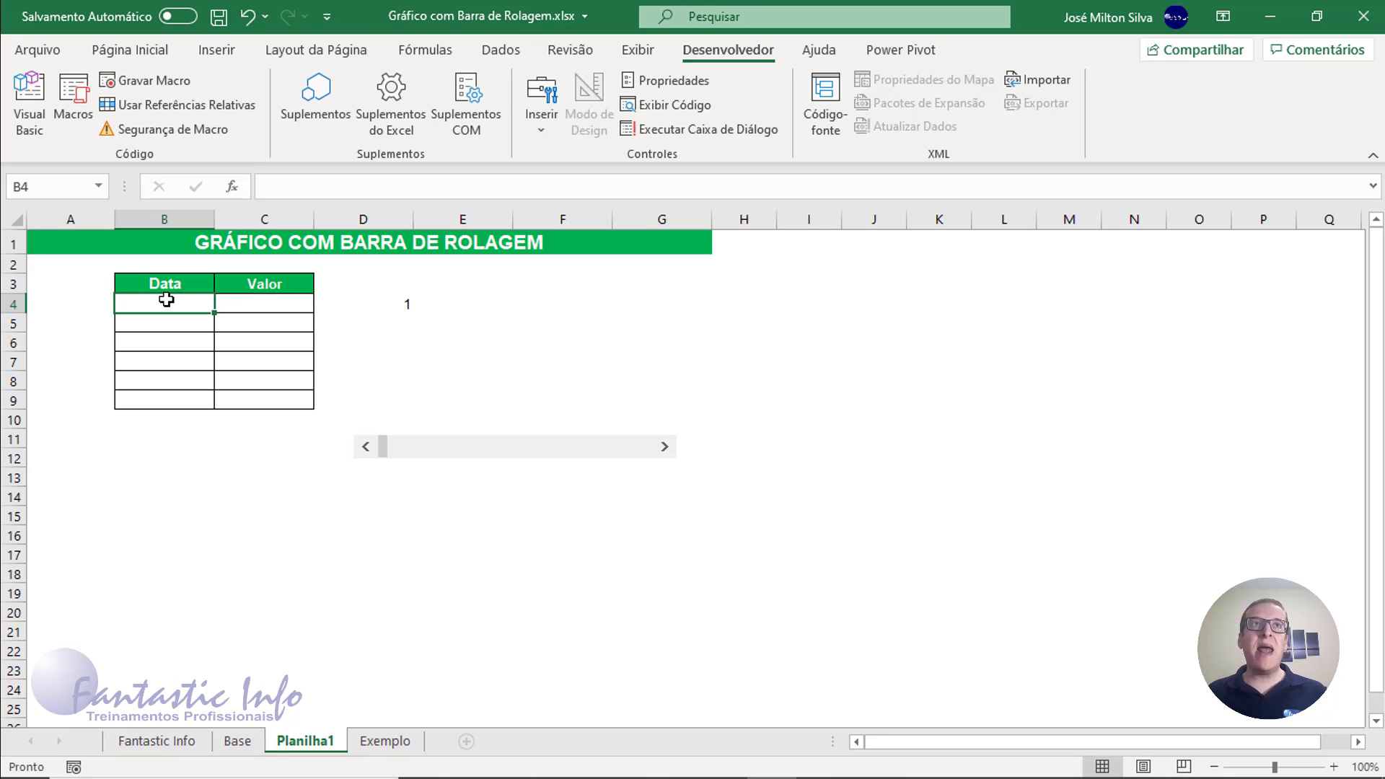
{"action": "left_click", "coordinate": [237, 741]}
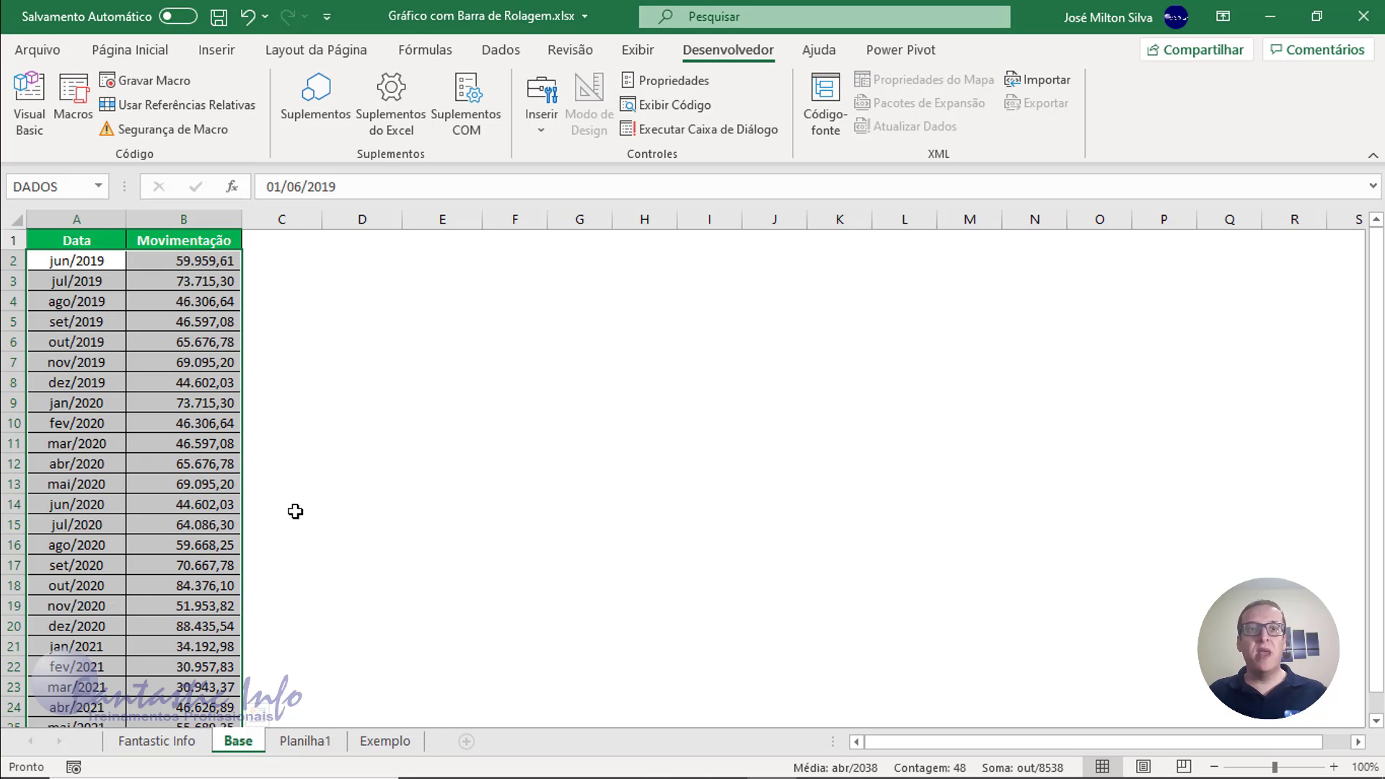
{"action": "left_click", "coordinate": [307, 742]}
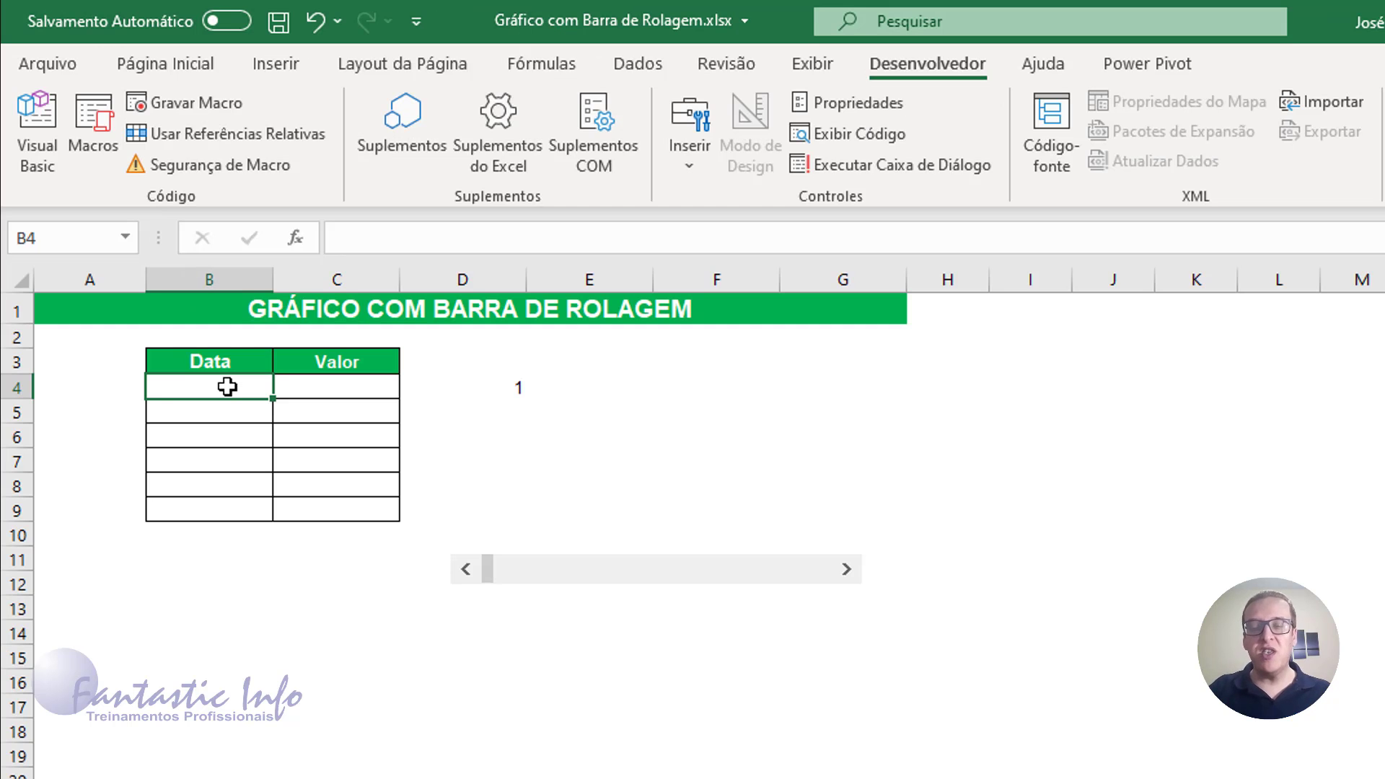
- Enter the formula =ÍNDICE(DADOS;D4;1) in cell B4 under Data
{"action": "type", "text": "="}
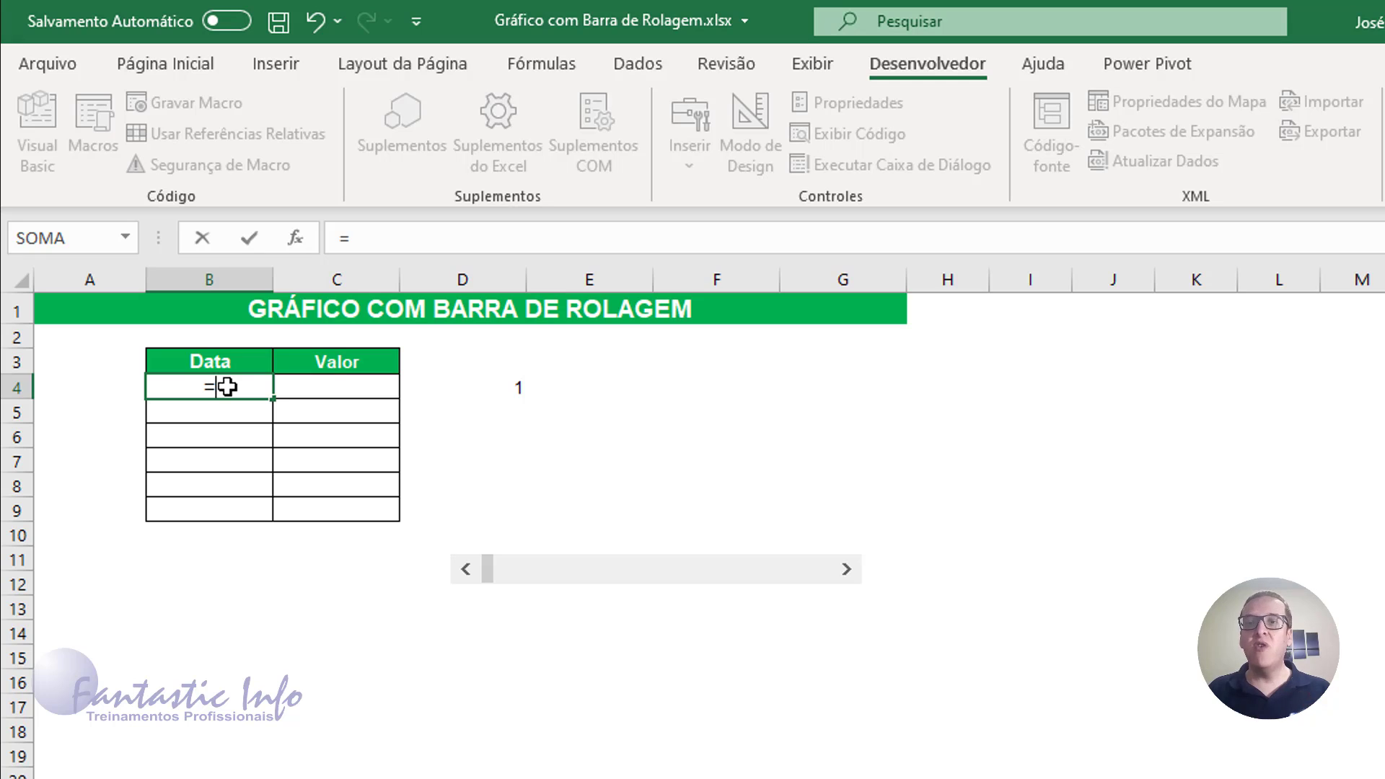
{"action": "type", "text": "ÍN"}
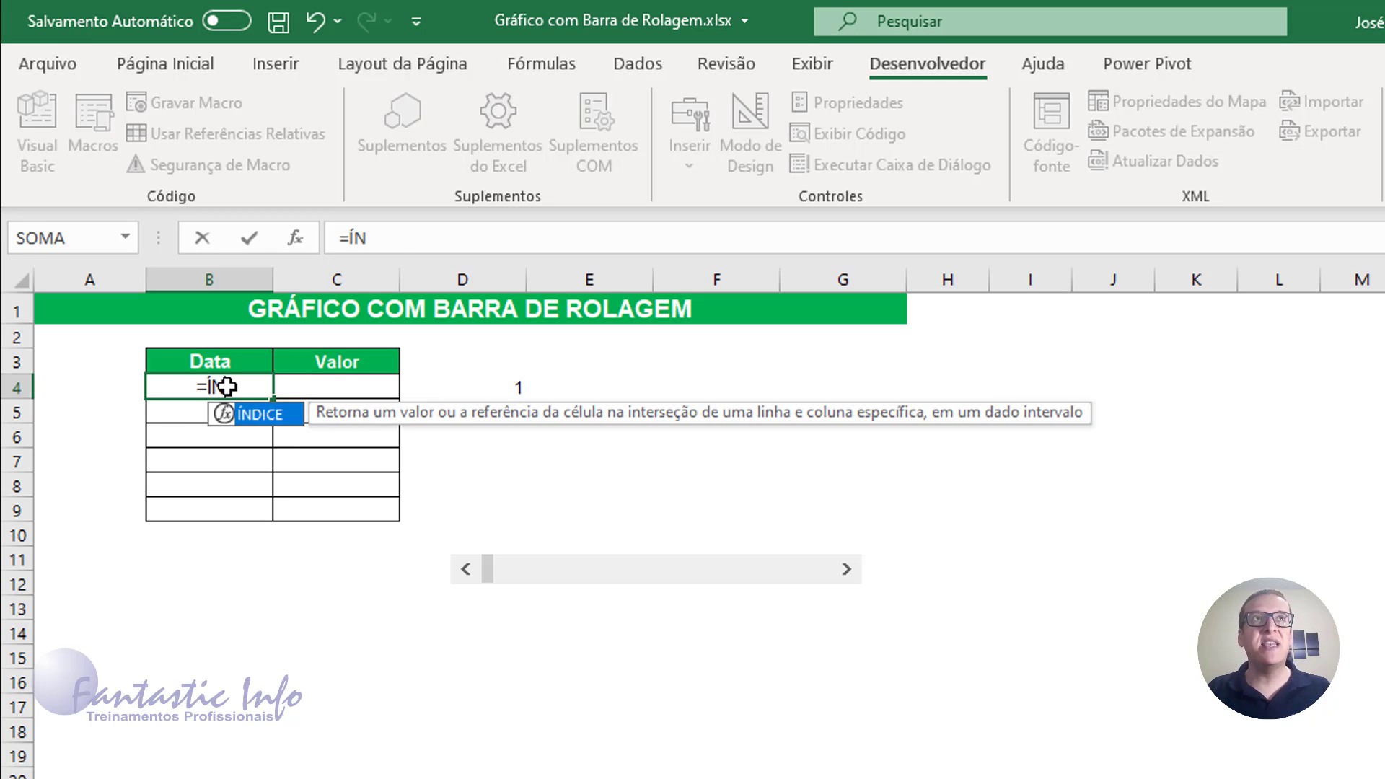
{"action": "key", "text": "Tab"}
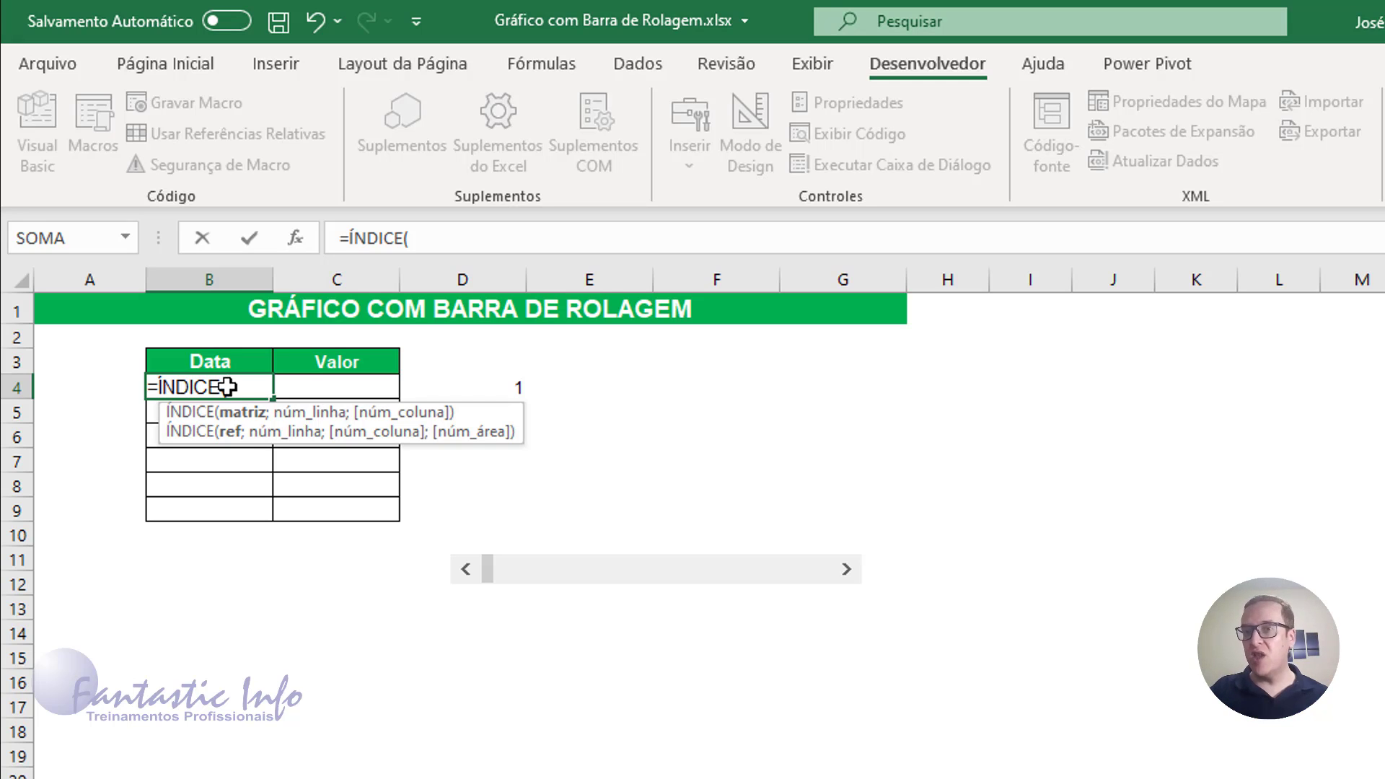
{"action": "type", "text": "DADO"}
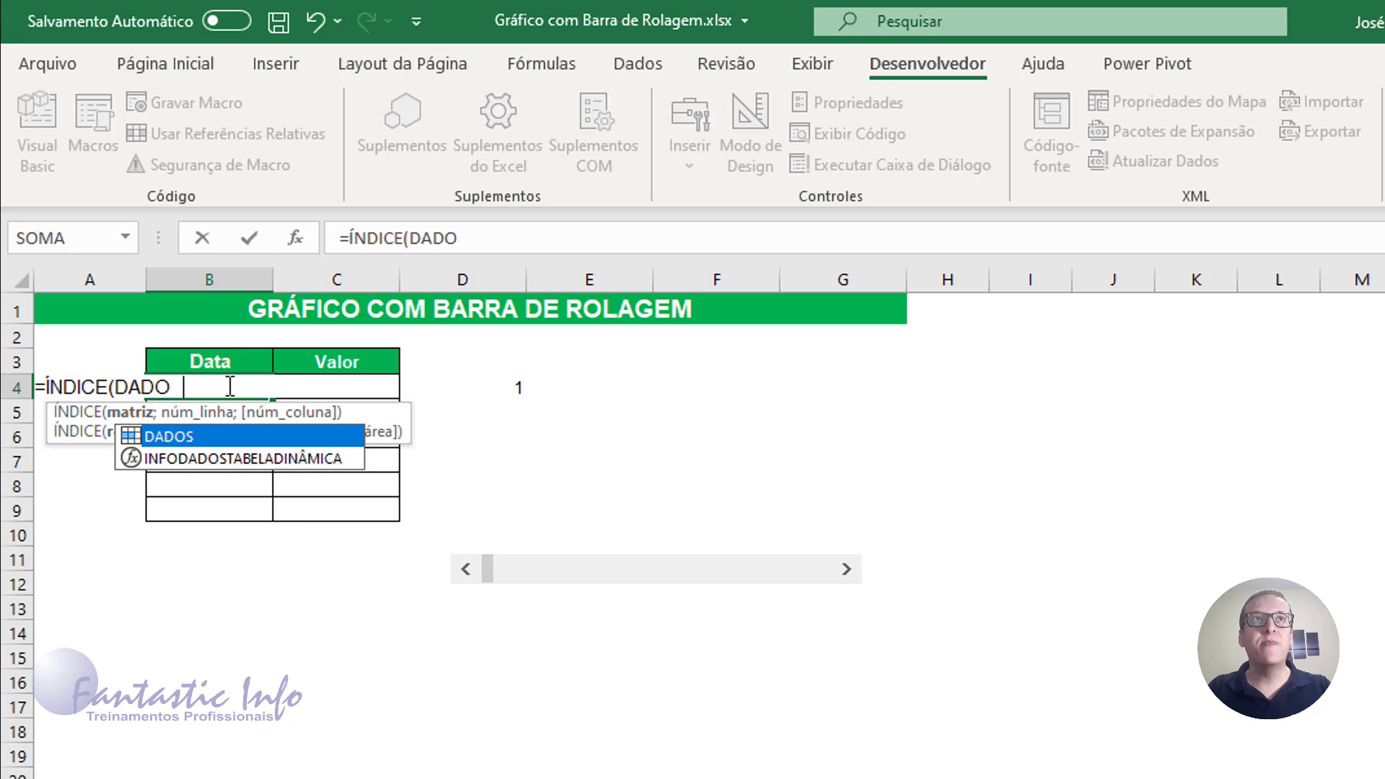
{"action": "type", "text": "S"}
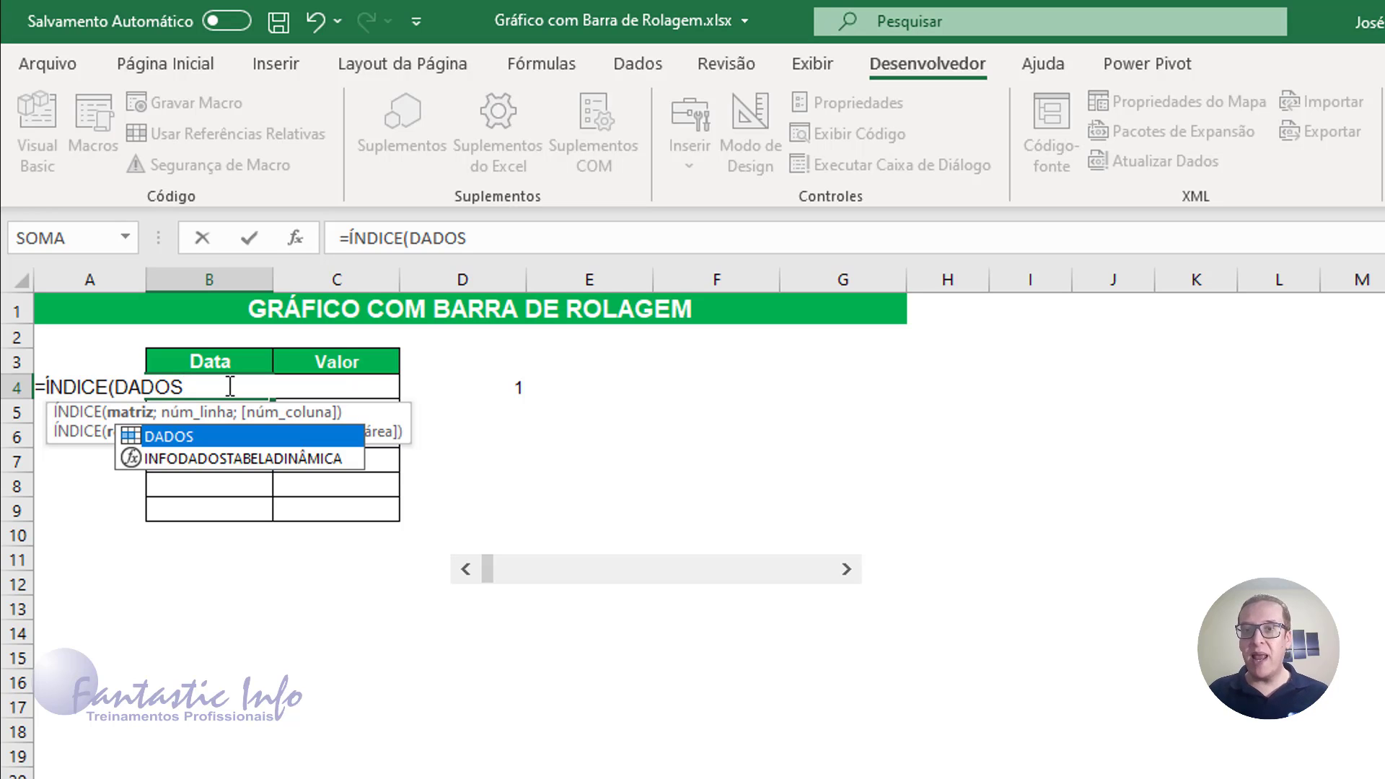
{"action": "type", "text": ";"}
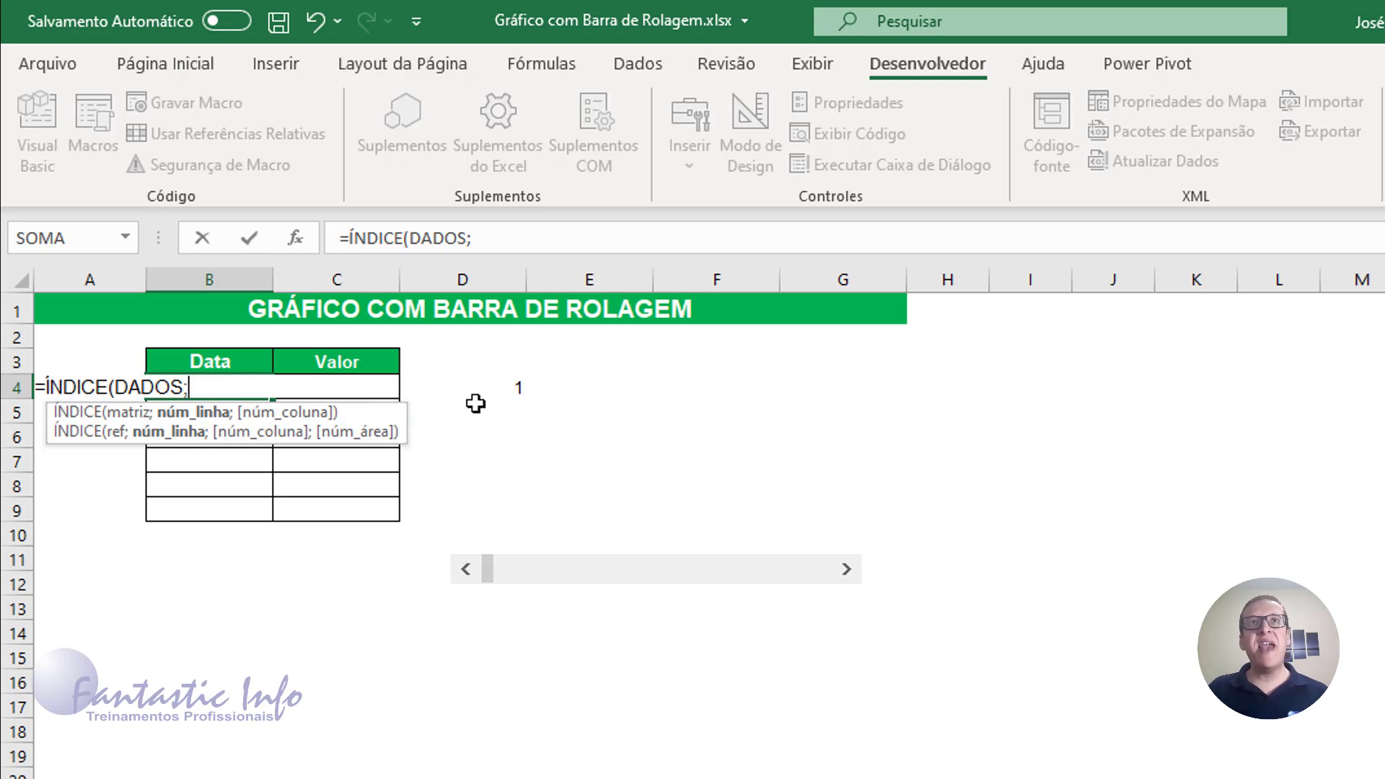
{"action": "left_click", "coordinate": [498, 390]}
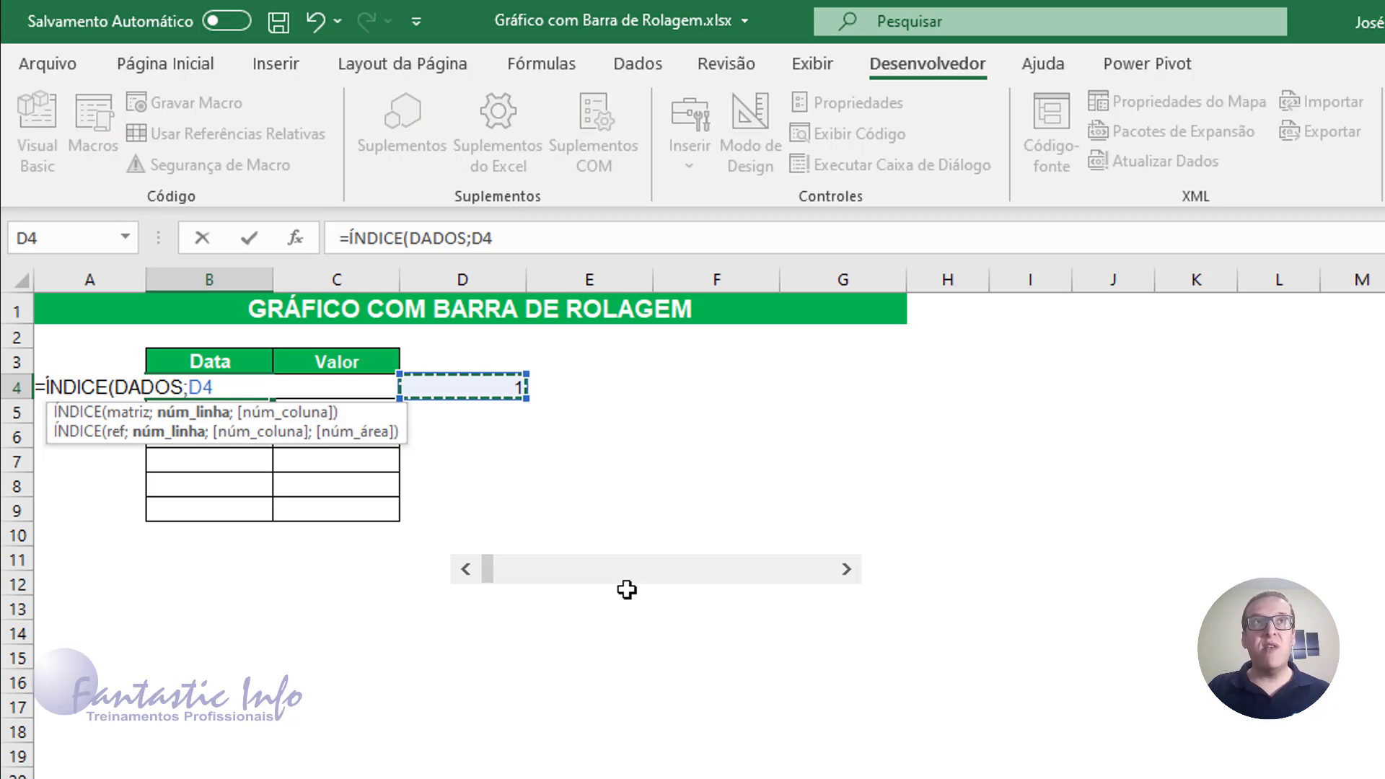
{"action": "type", "text": ";"}
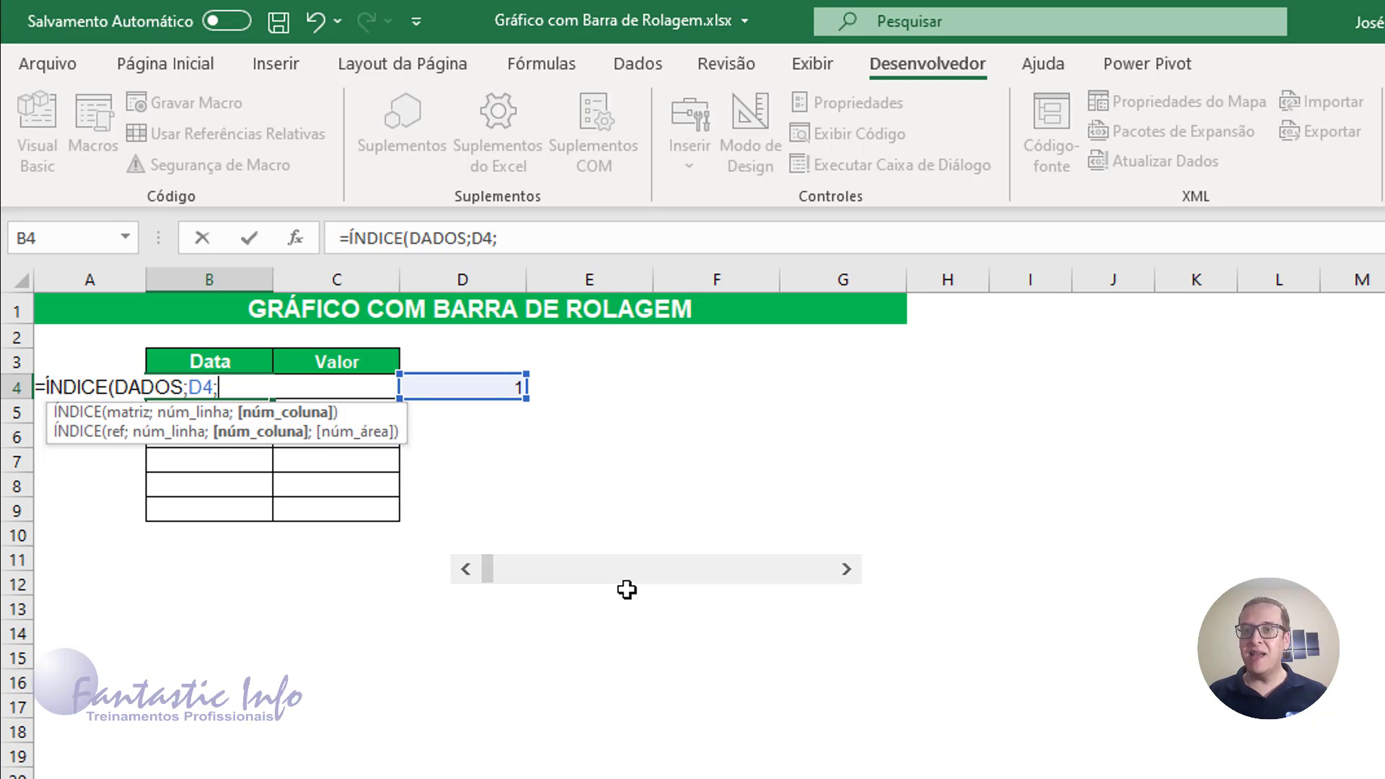
{"action": "type", "text": "1"}
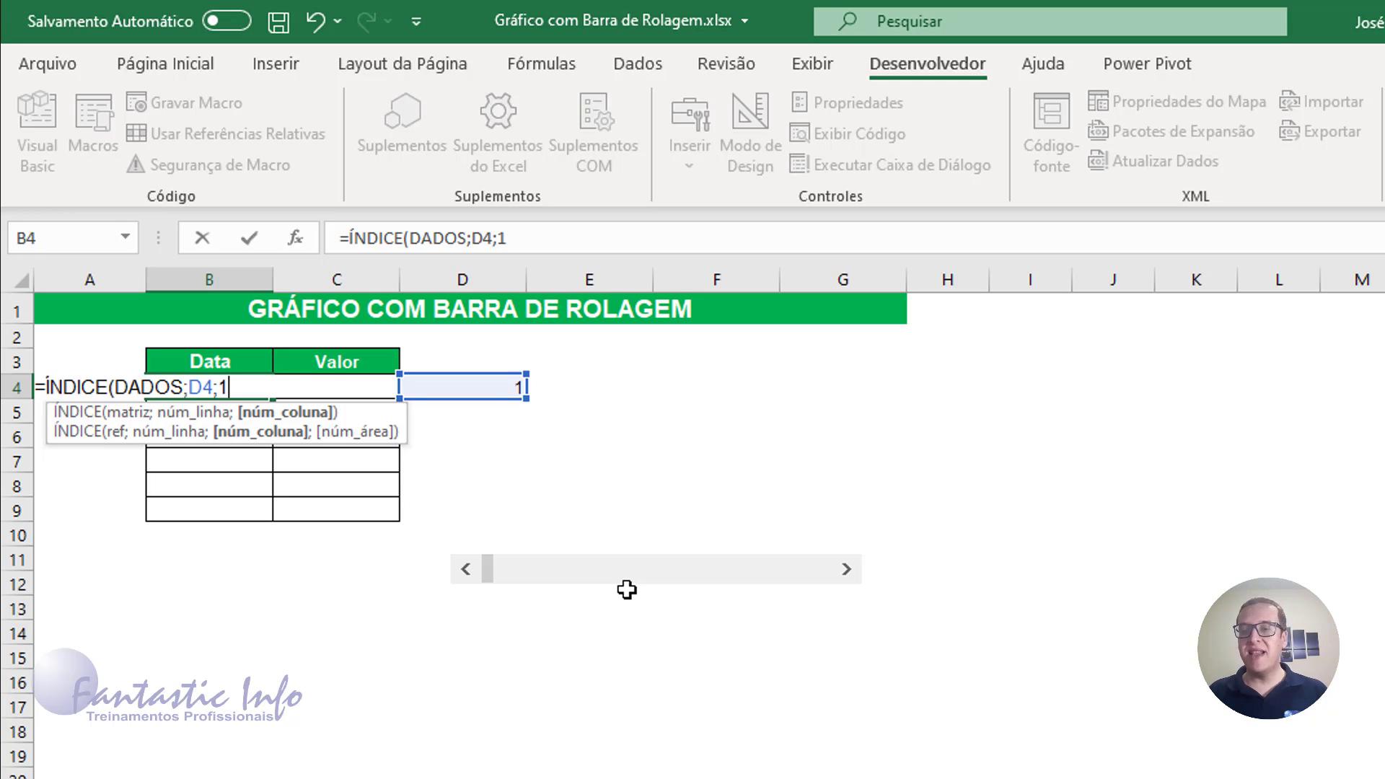
{"action": "type", "text": ")"}
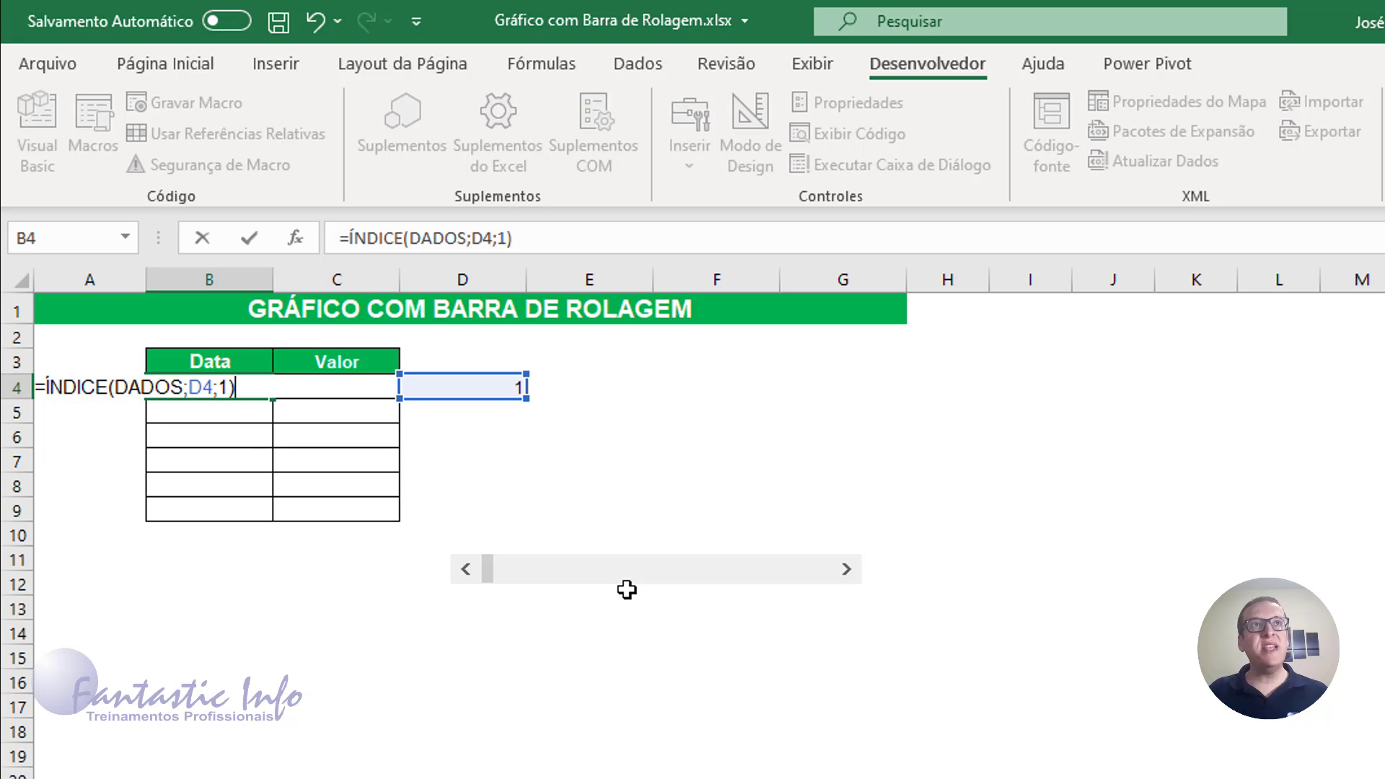
{"action": "key", "text": "Return"}
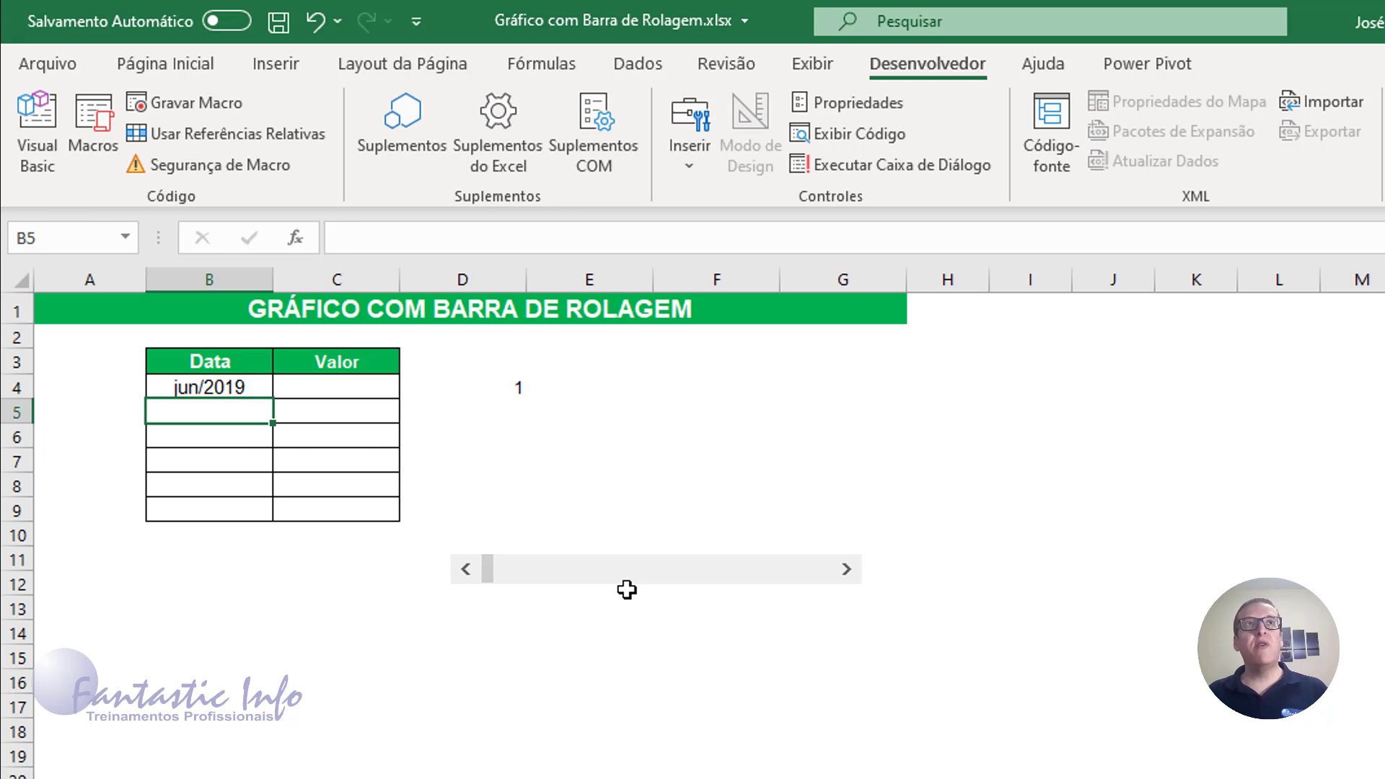
- Test the date formula in B4 by advancing the scroll bar in single increments until D4 is 10
{"action": "left_click", "coordinate": [847, 571]}
{"action": "left_click", "coordinate": [847, 571]}
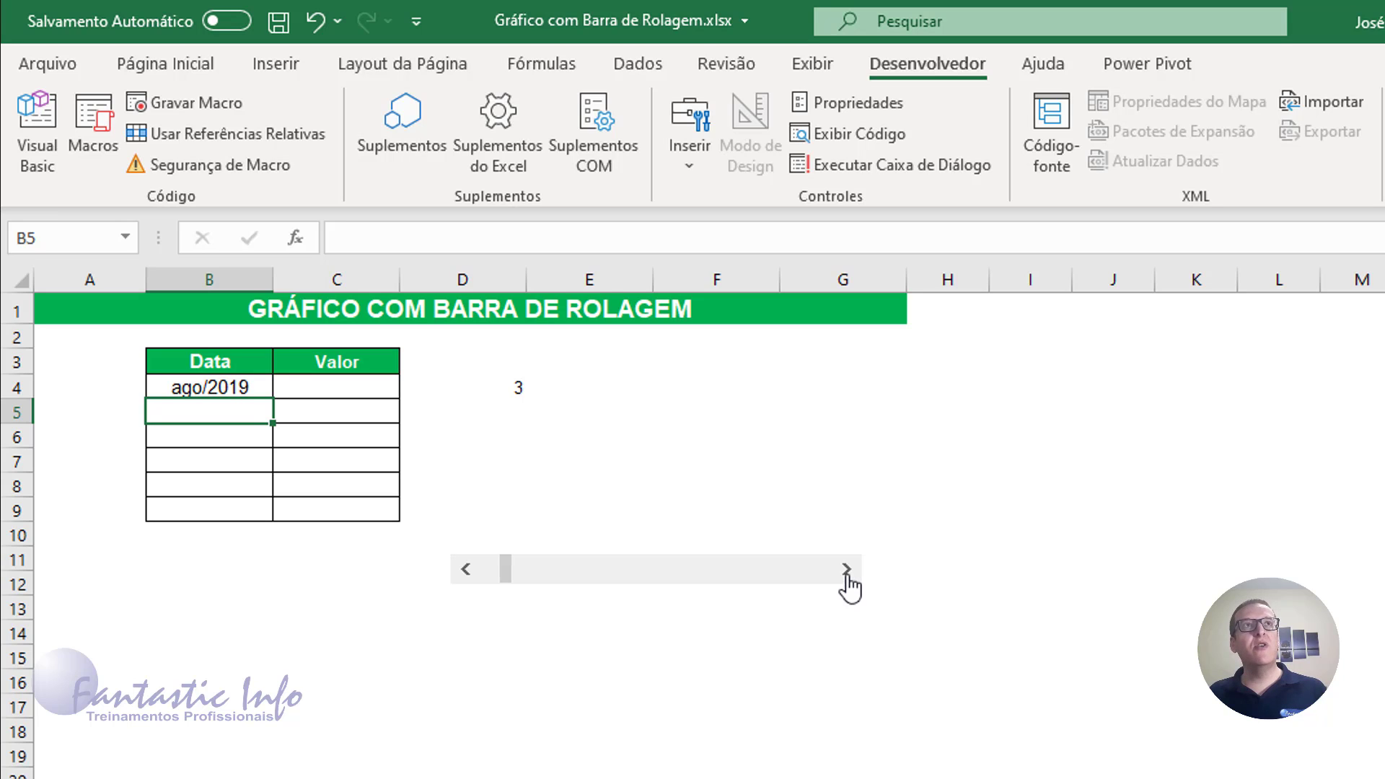
{"action": "left_click", "coordinate": [847, 571]}
{"action": "left_click", "coordinate": [847, 572]}
{"action": "left_click", "coordinate": [847, 571]}
{"action": "left_click", "coordinate": [847, 572]}
{"action": "left_click", "coordinate": [847, 571]}
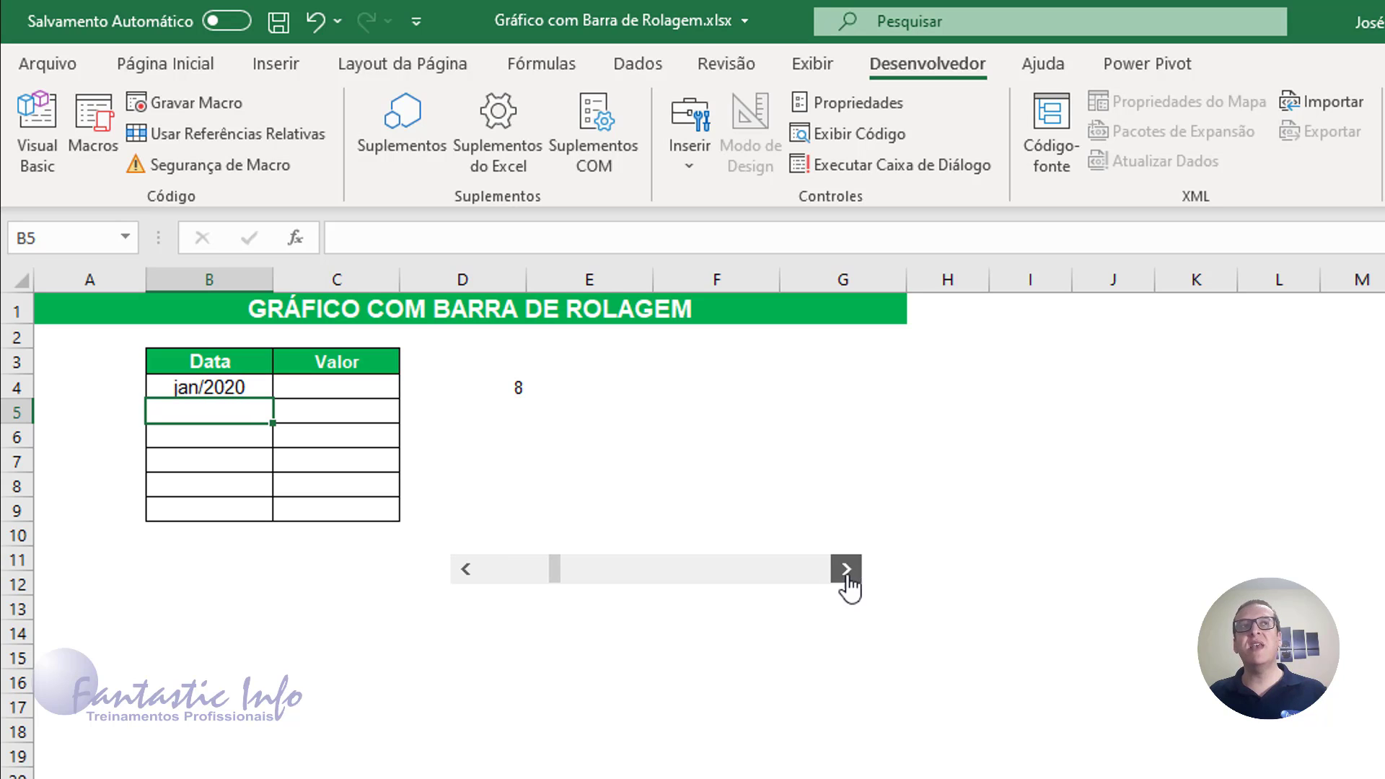
{"action": "left_click", "coordinate": [847, 571]}
{"action": "left_click", "coordinate": [847, 571]}
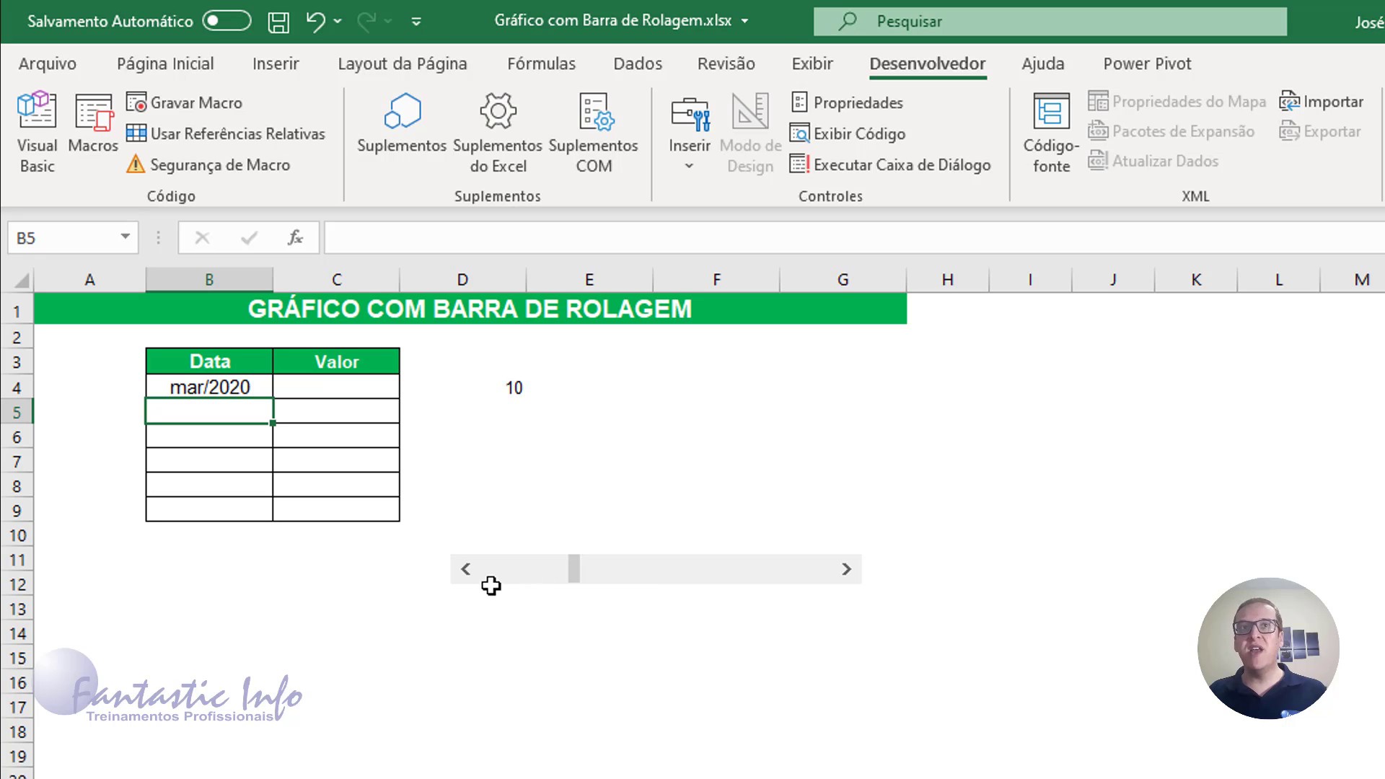
- Step the scroll bar back by single decrements until D4 is 1, checking the date in B4
{"action": "left_click", "coordinate": [465, 574]}
{"action": "left_click", "coordinate": [466, 574]}
{"action": "left_click", "coordinate": [465, 574]}
{"action": "left_click", "coordinate": [465, 574]}
{"action": "left_click", "coordinate": [465, 574]}
{"action": "left_click", "coordinate": [466, 574]}
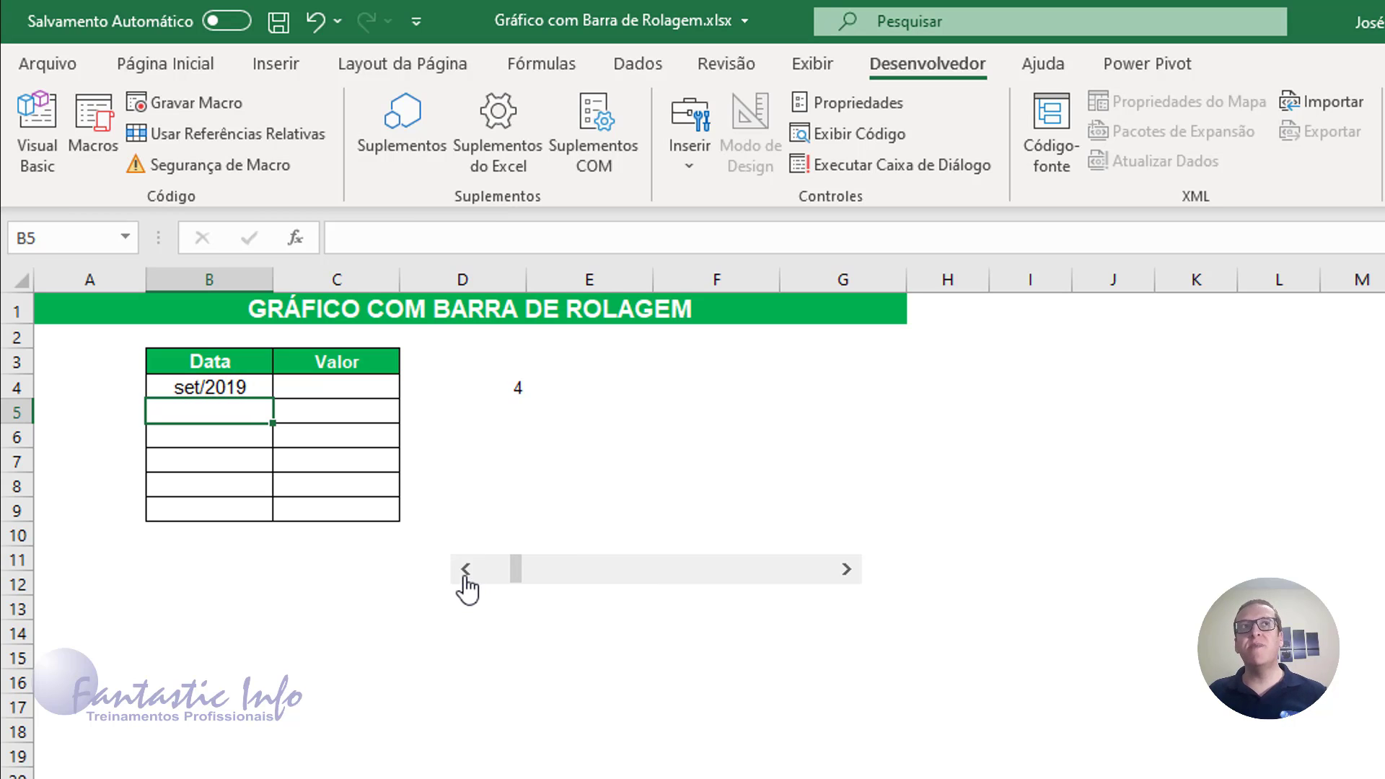
{"action": "left_click", "coordinate": [466, 573]}
{"action": "left_click", "coordinate": [465, 574]}
{"action": "left_click", "coordinate": [465, 573]}
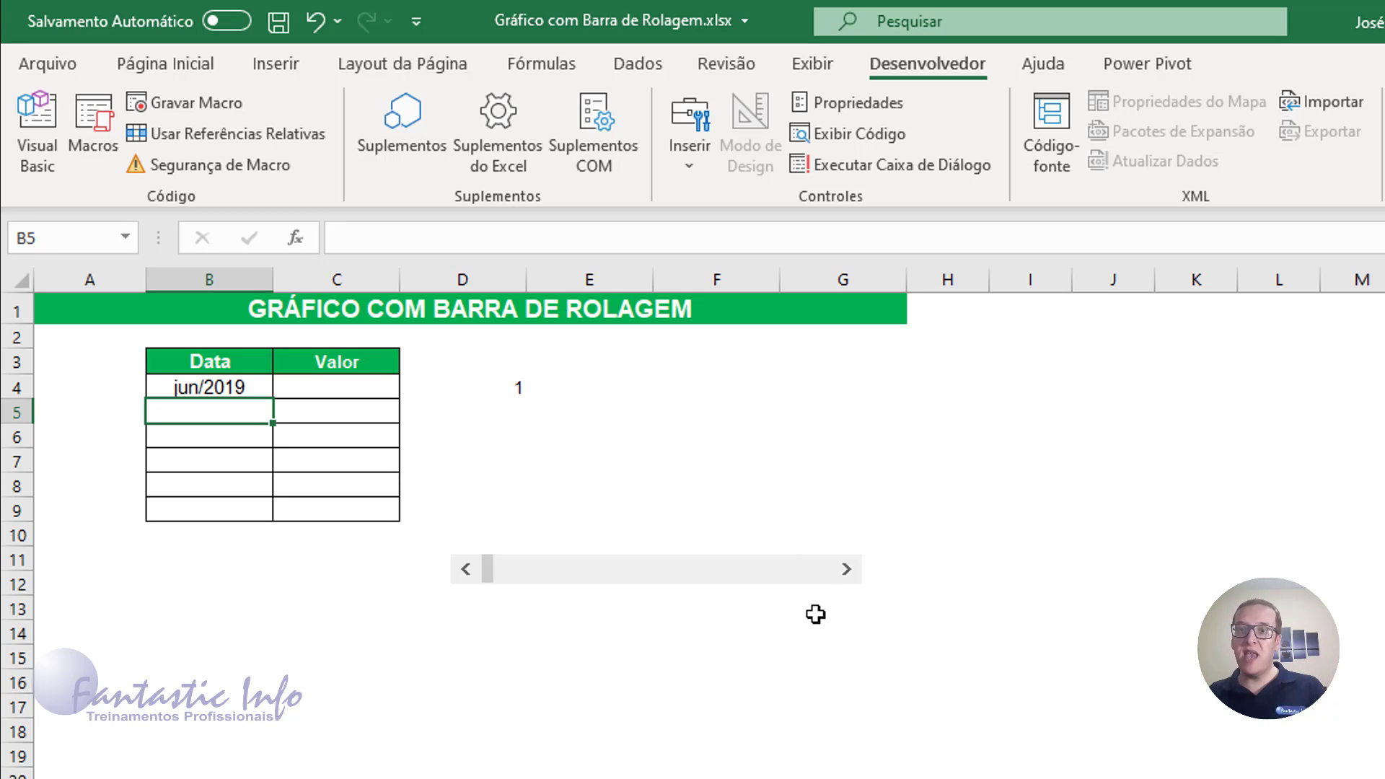
- Enter the formula =ÍNDICE(DADOS;D4;2) in cell C4 under Valor
{"action": "left_click", "coordinate": [358, 394]}
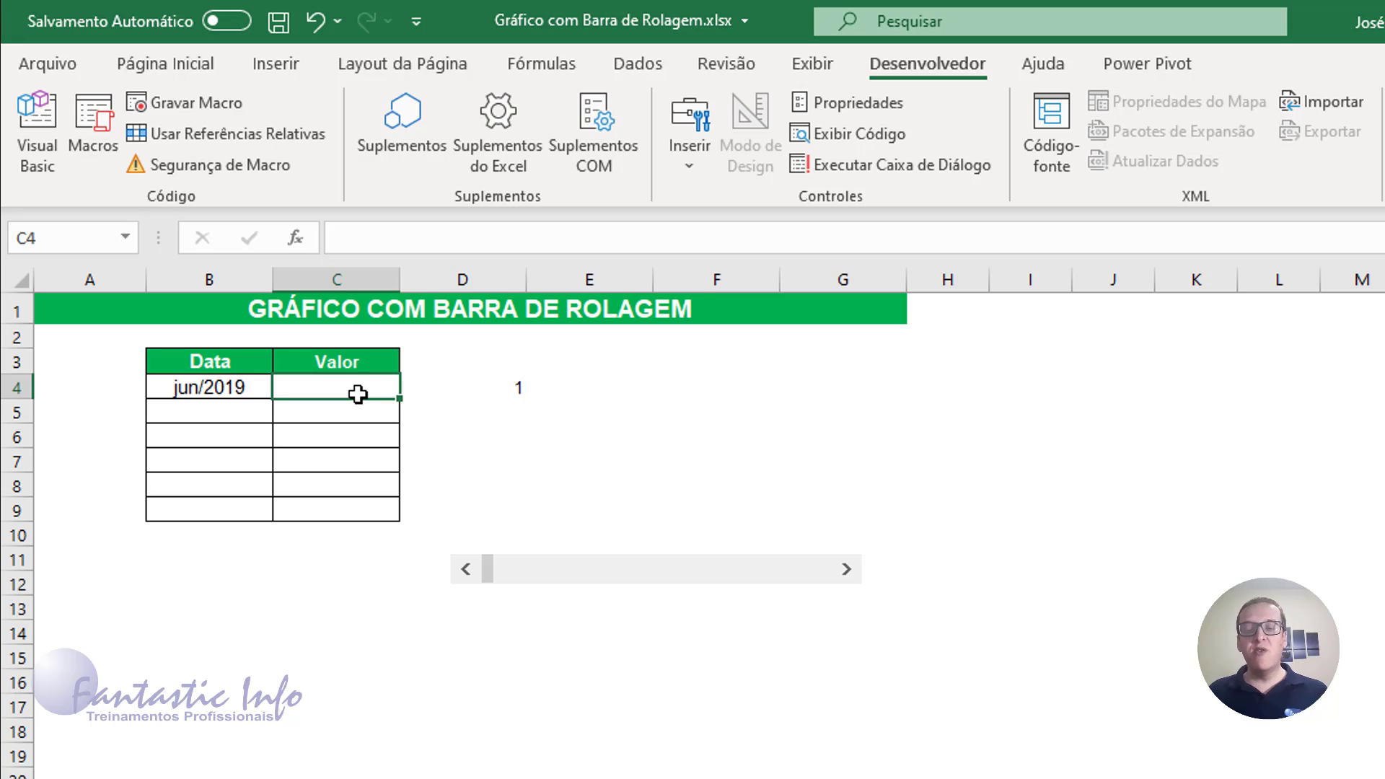
{"action": "type", "text": "=ÍN"}
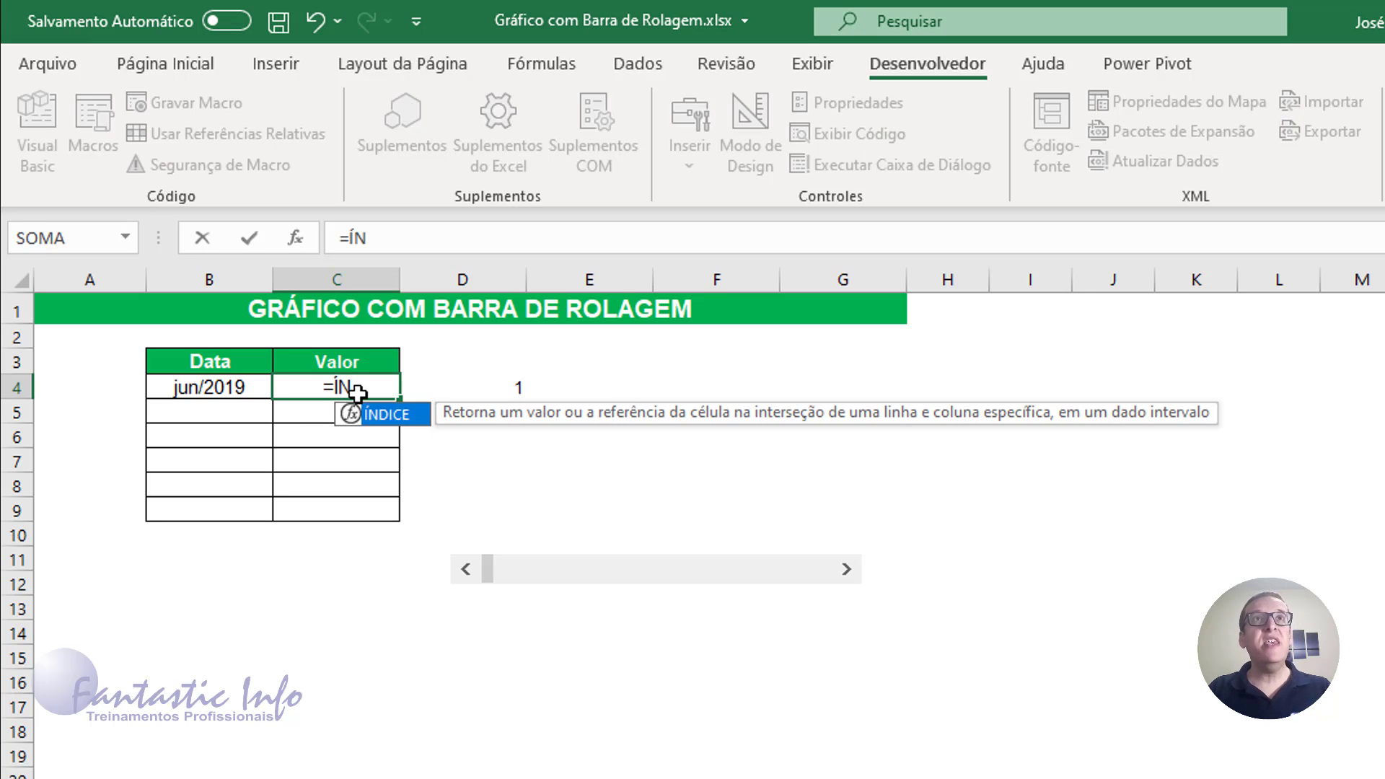
{"action": "key", "text": "Tab"}
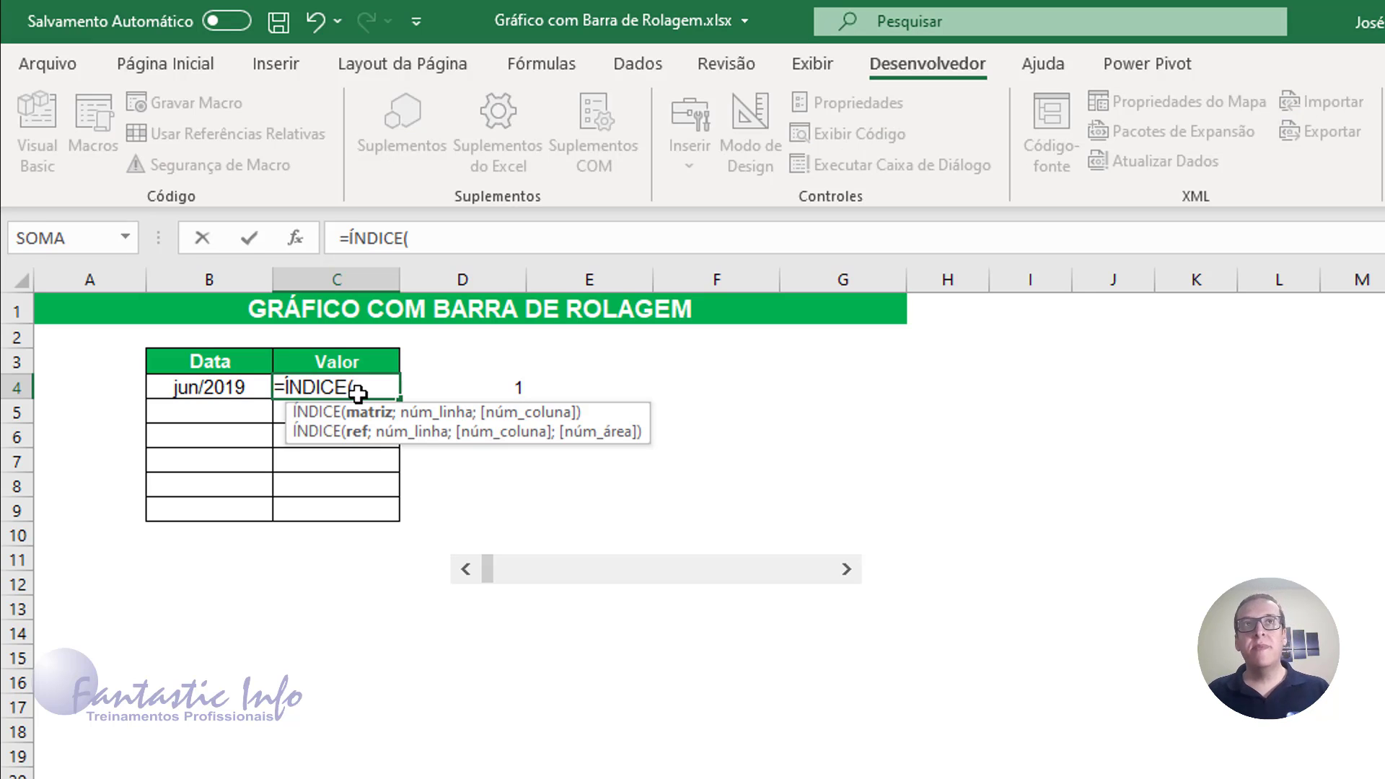
{"action": "type", "text": "DADOS"}
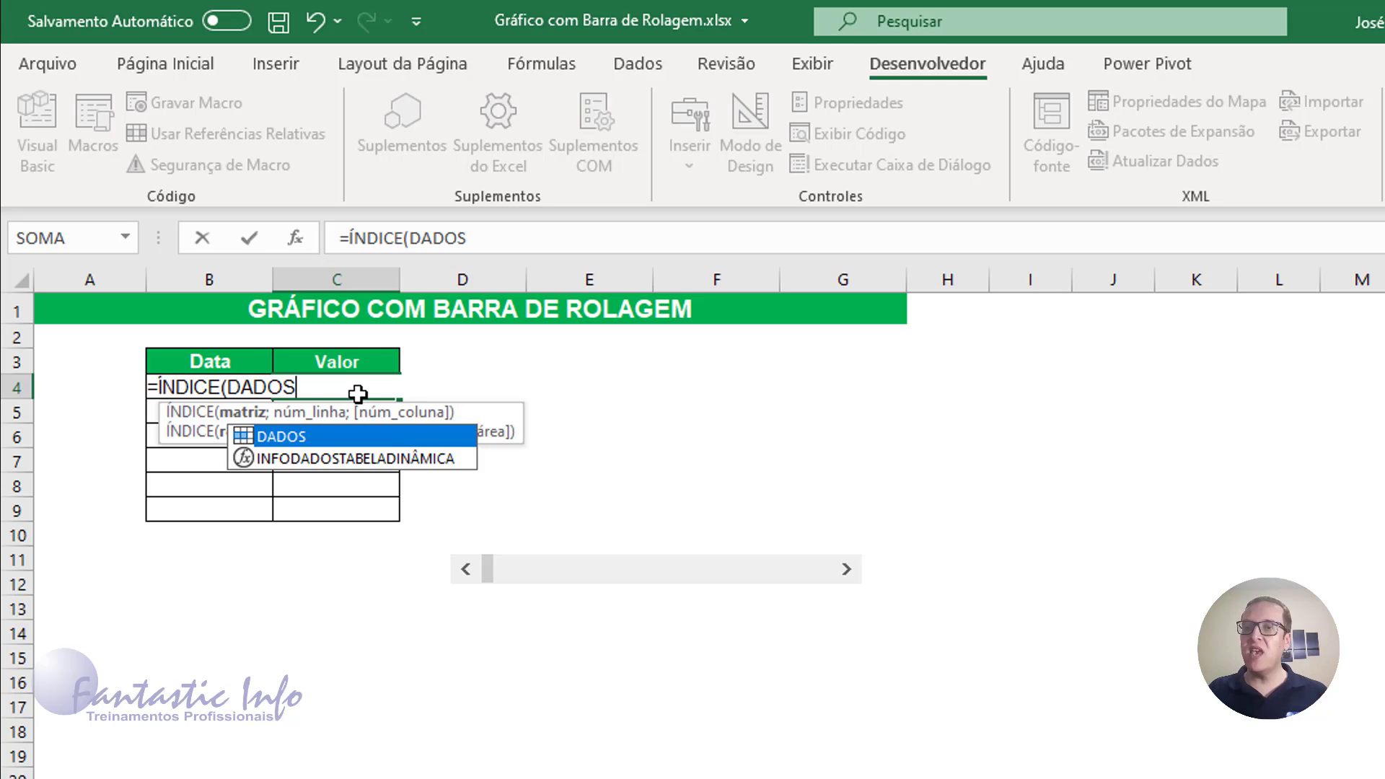
{"action": "type", "text": ";"}
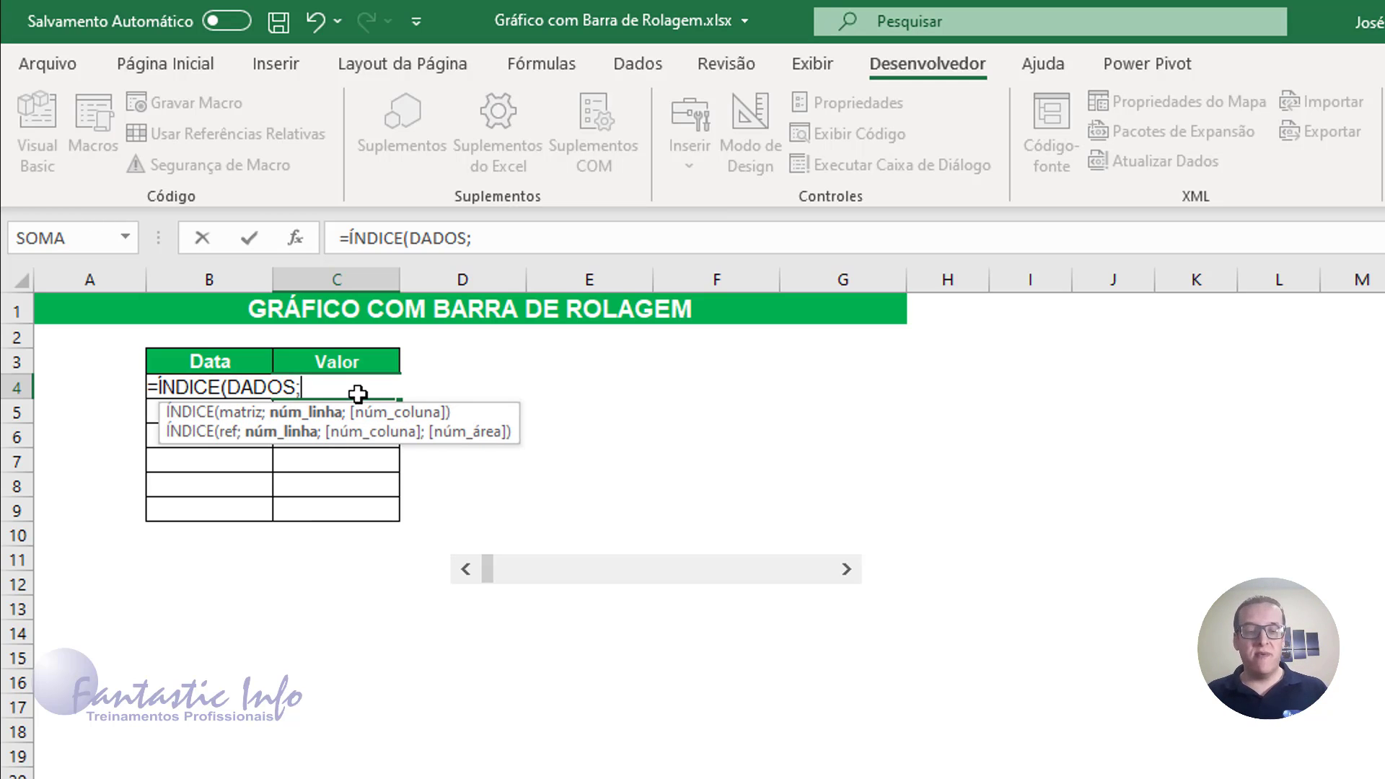
{"action": "type", "text": "D4"}
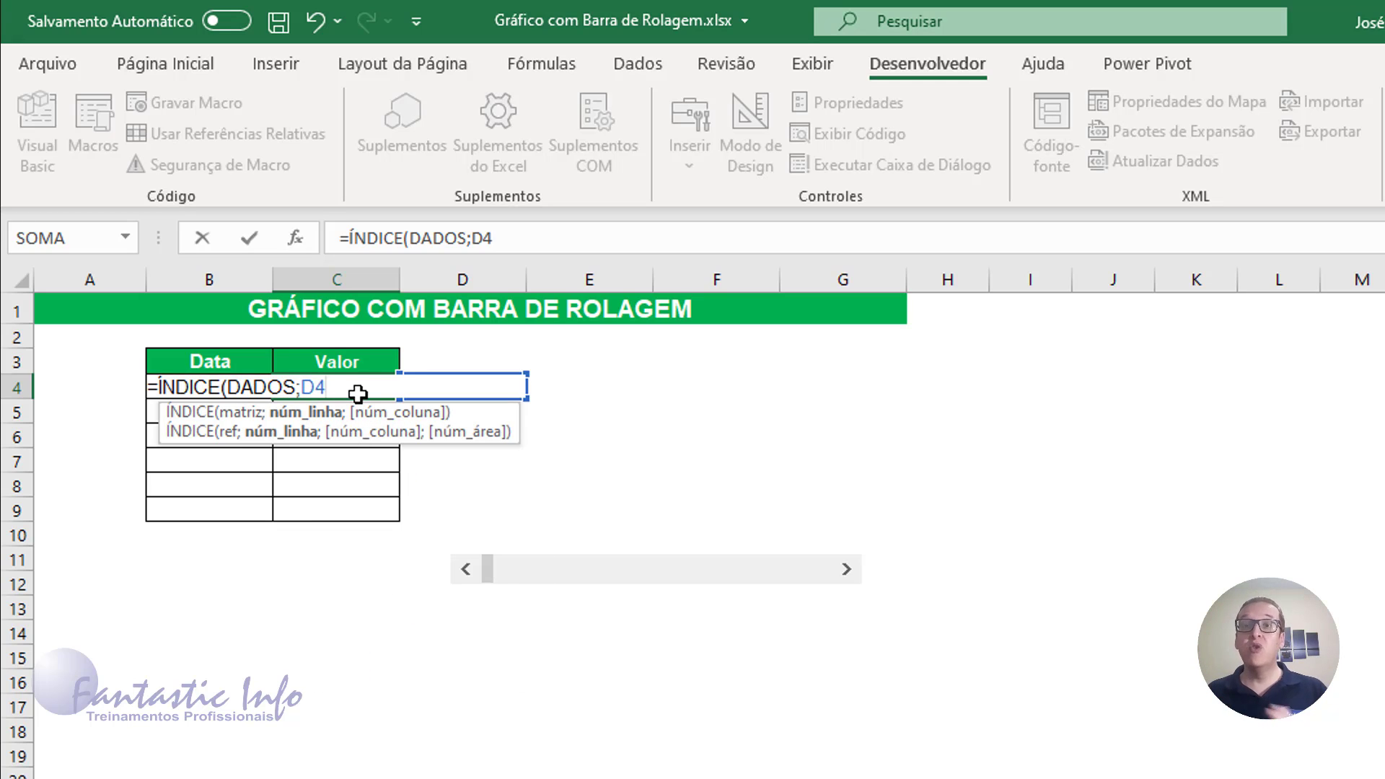
{"action": "type", "text": ";"}
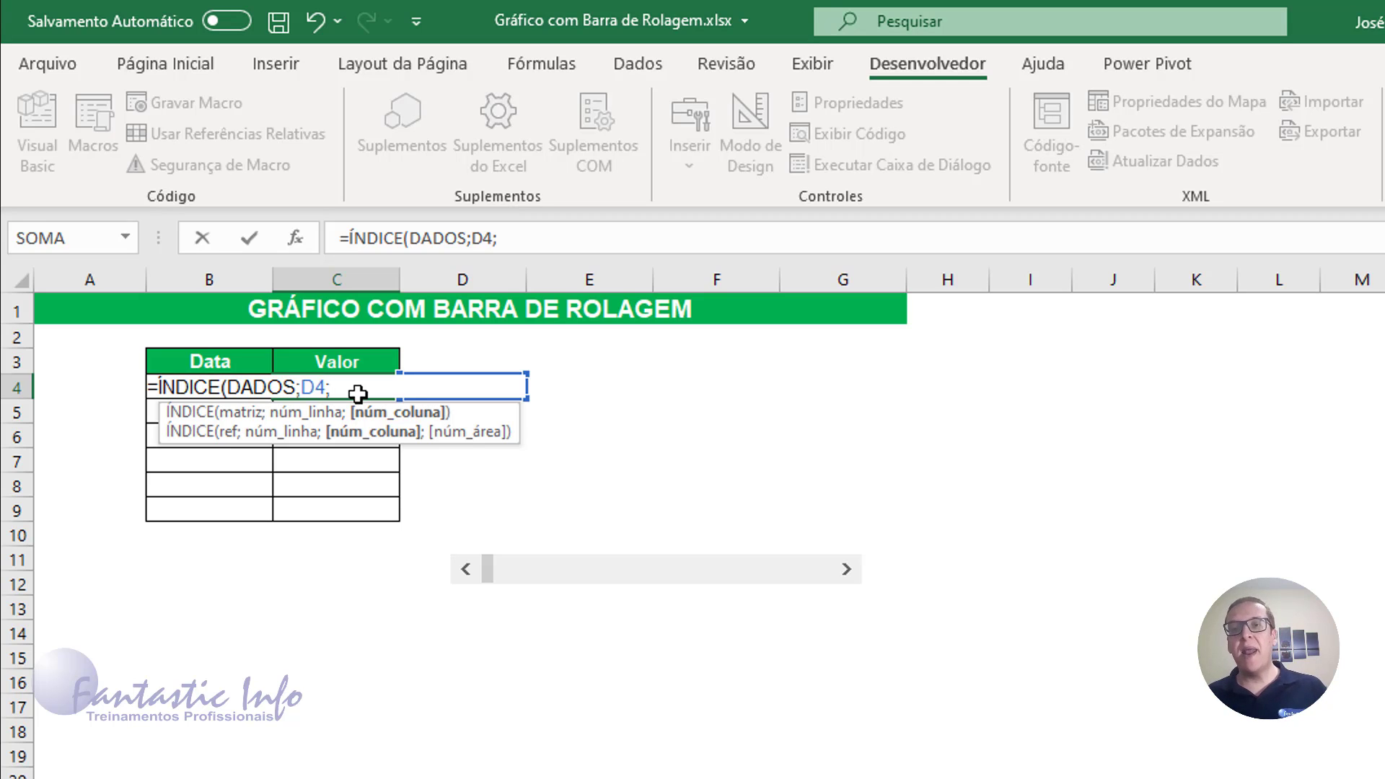
{"action": "type", "text": "2"}
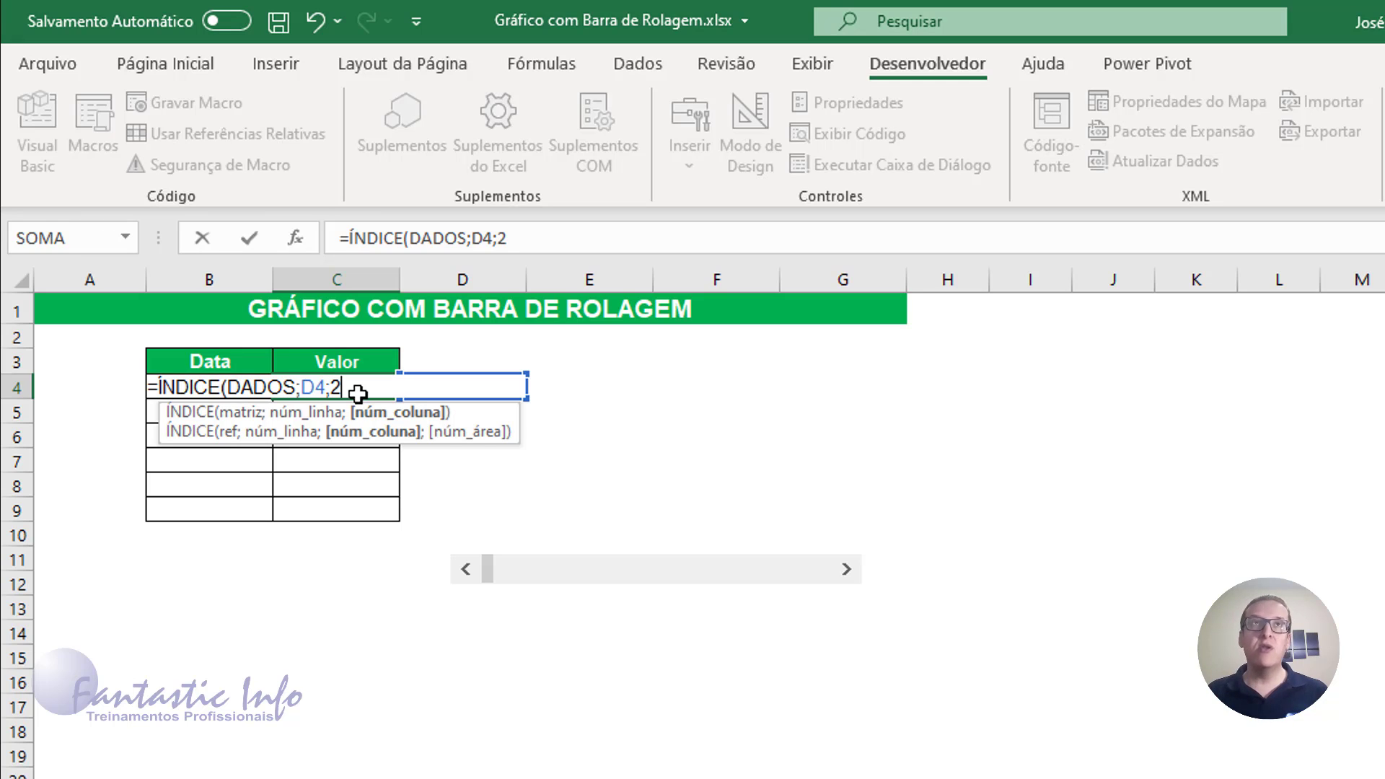
{"action": "type", "text": ")"}
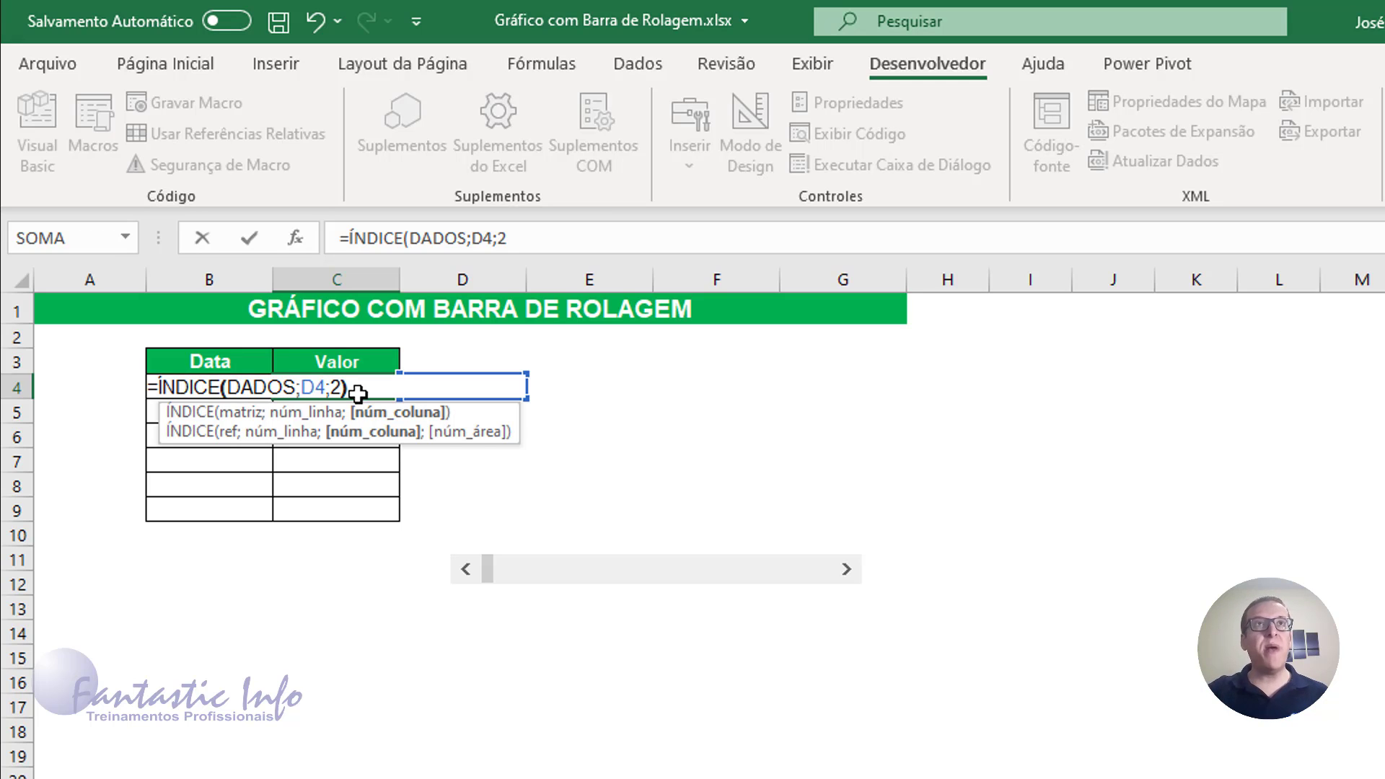
{"action": "key", "text": "Return"}
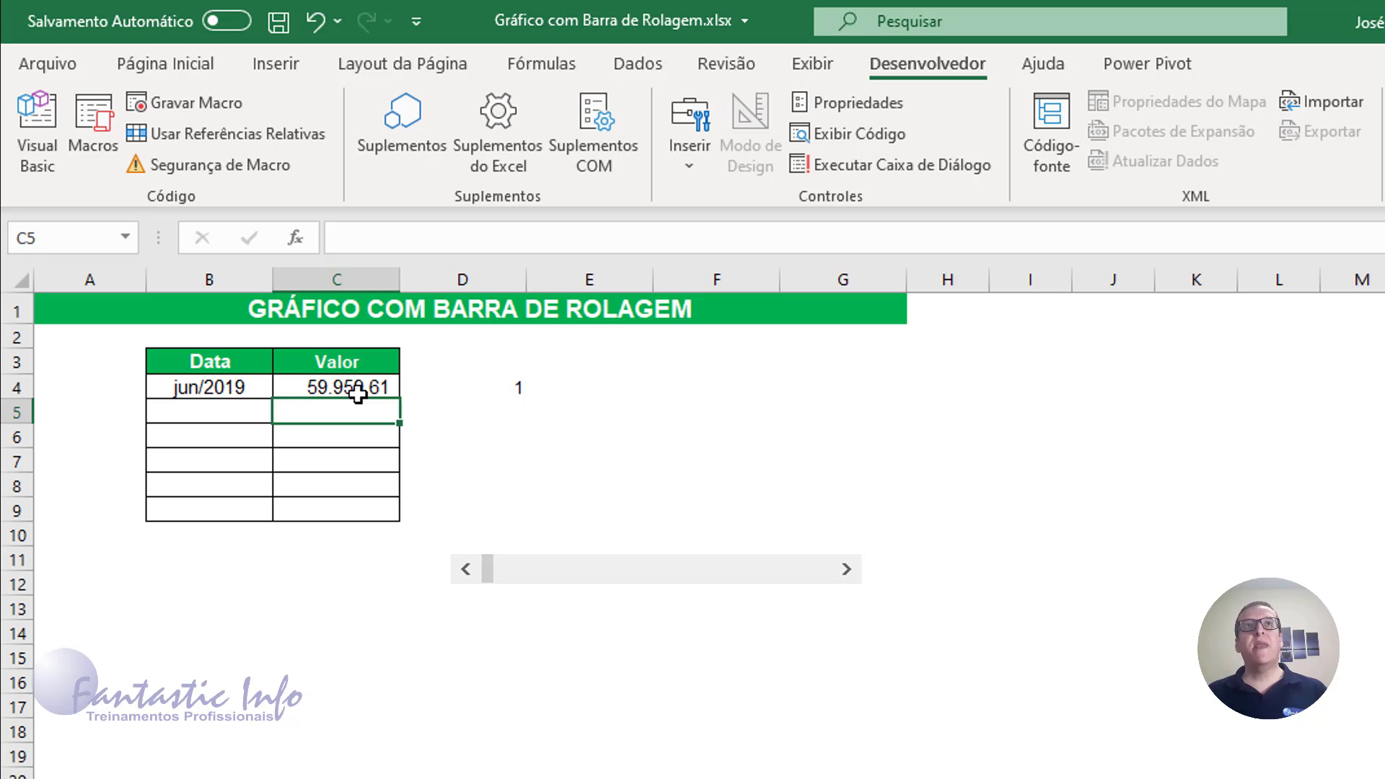
- Test the Data and Valor formulas in row 4 by stepping the scroll bar forward in single increments and back to 1
{"action": "left_click", "coordinate": [846, 570]}
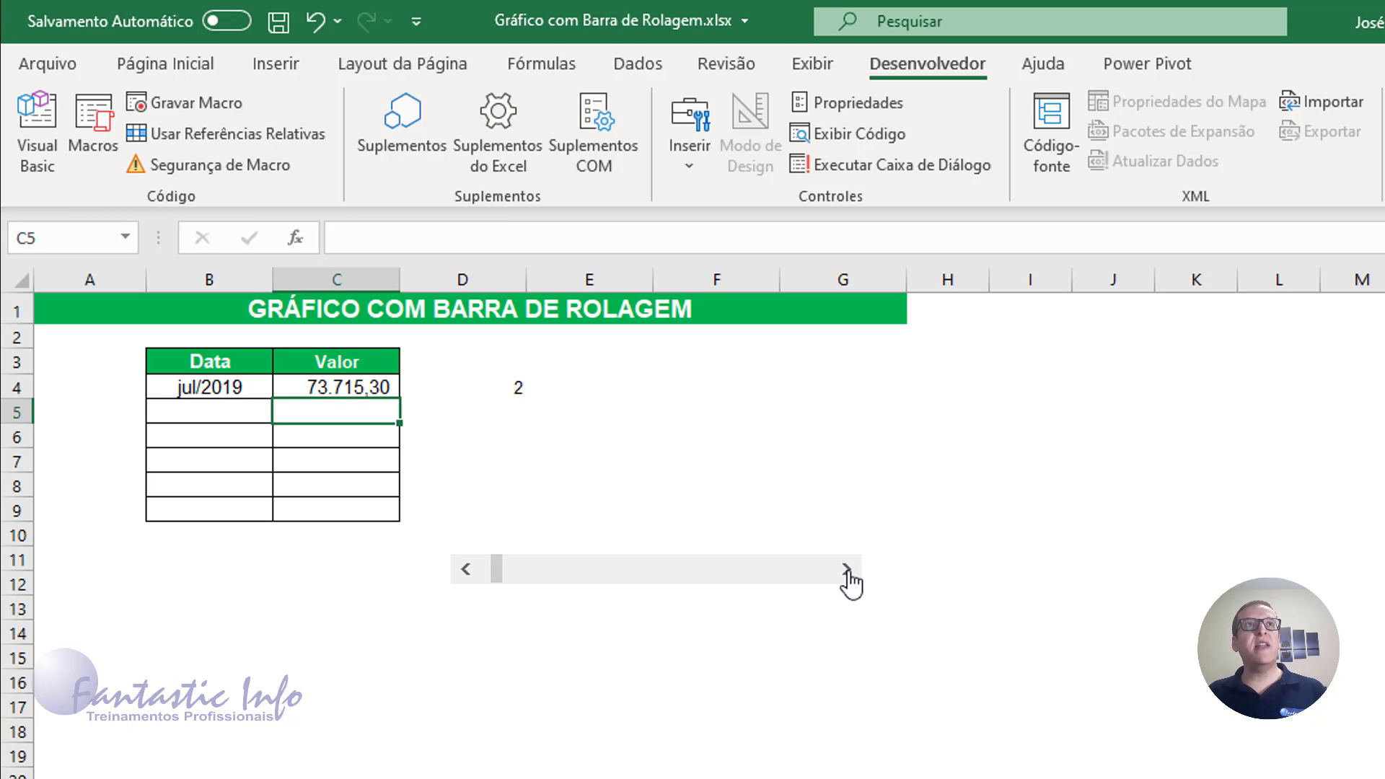
{"action": "left_click", "coordinate": [846, 570]}
{"action": "left_click", "coordinate": [846, 570]}
{"action": "left_click", "coordinate": [846, 570]}
{"action": "left_click", "coordinate": [847, 570]}
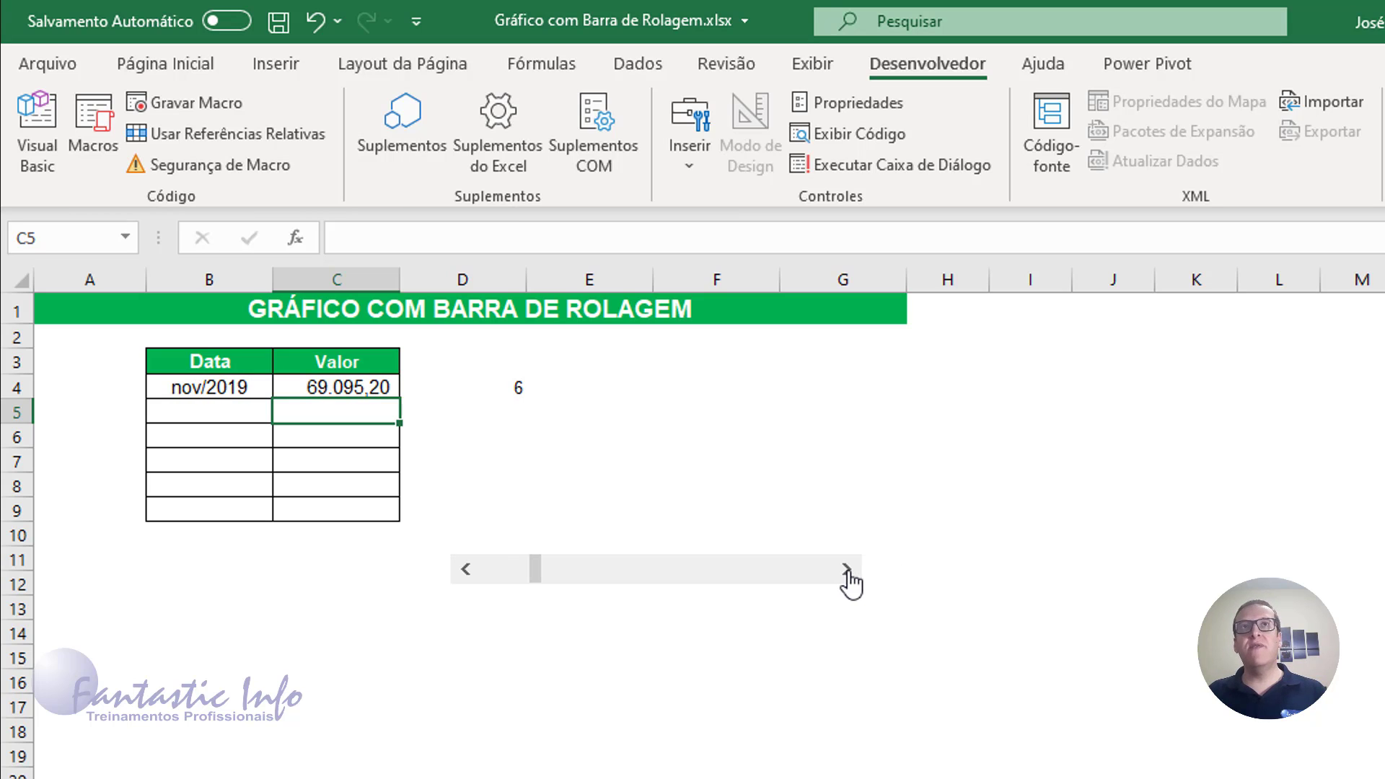
{"action": "left_click", "coordinate": [846, 570]}
{"action": "left_click", "coordinate": [467, 570]}
{"action": "left_click", "coordinate": [467, 570]}
{"action": "left_click", "coordinate": [467, 570]}
{"action": "left_click", "coordinate": [468, 570]}
{"action": "left_click", "coordinate": [468, 570]}
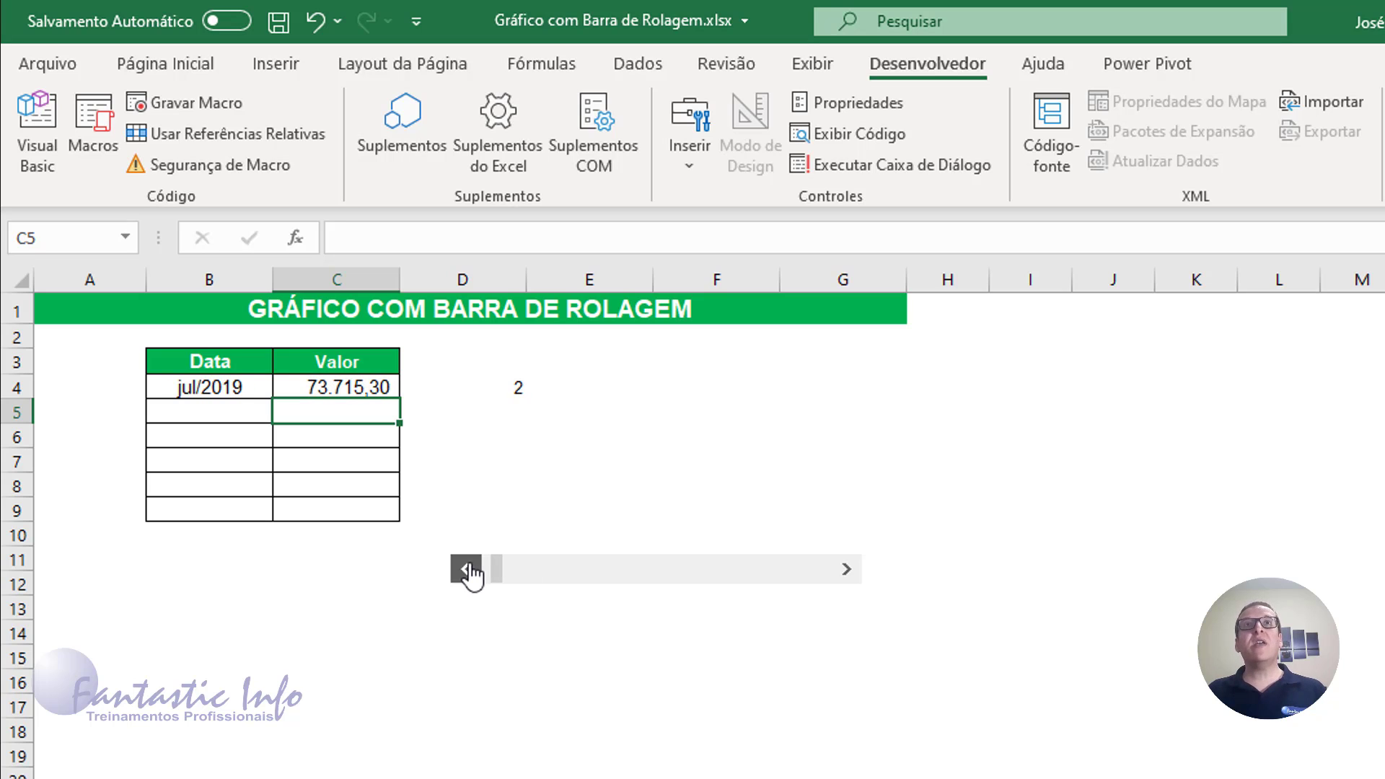
{"action": "left_click", "coordinate": [467, 570]}
- Enter the formula =D4+1 in cell D5 to give the table's second row its own row index
{"action": "left_click_drag", "start_coordinate": [204, 411], "coordinate": [298, 511]}
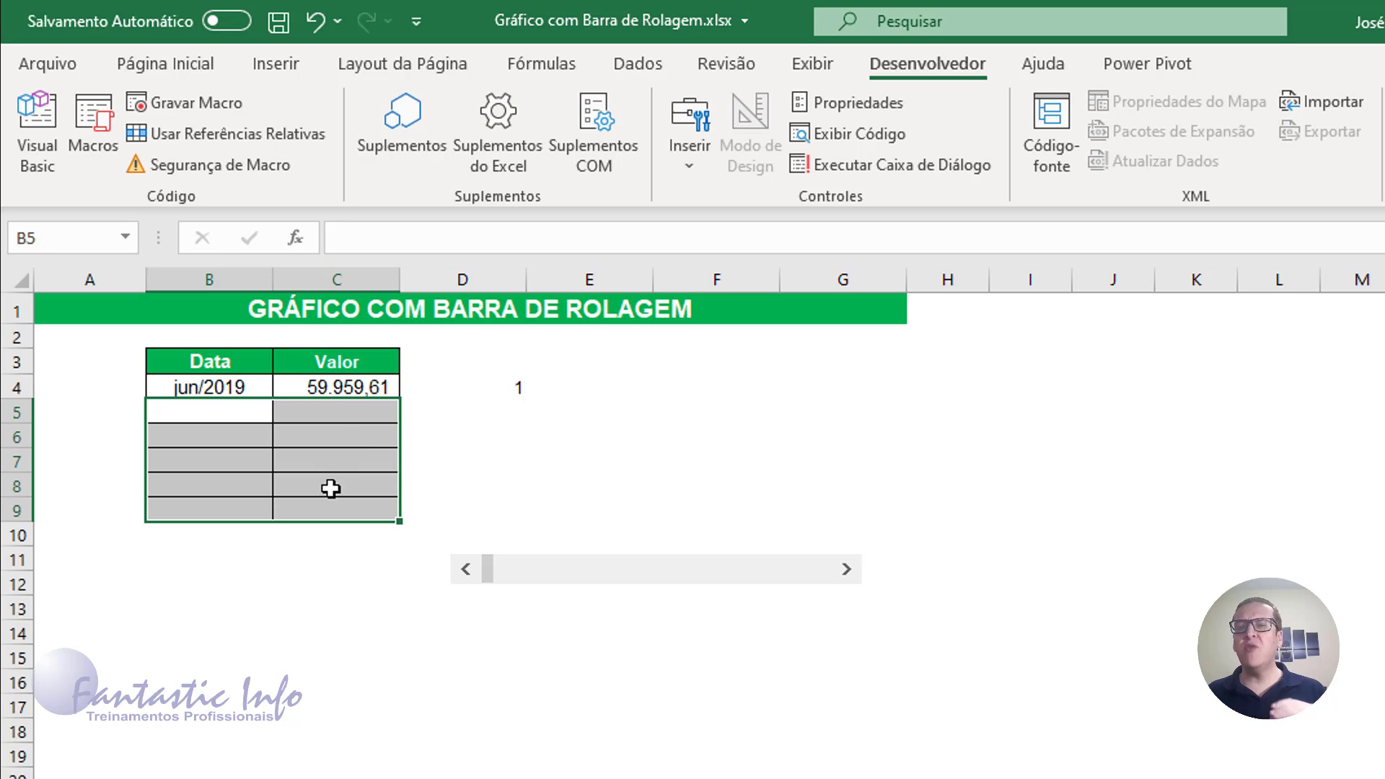
{"action": "left_click", "coordinate": [496, 382]}
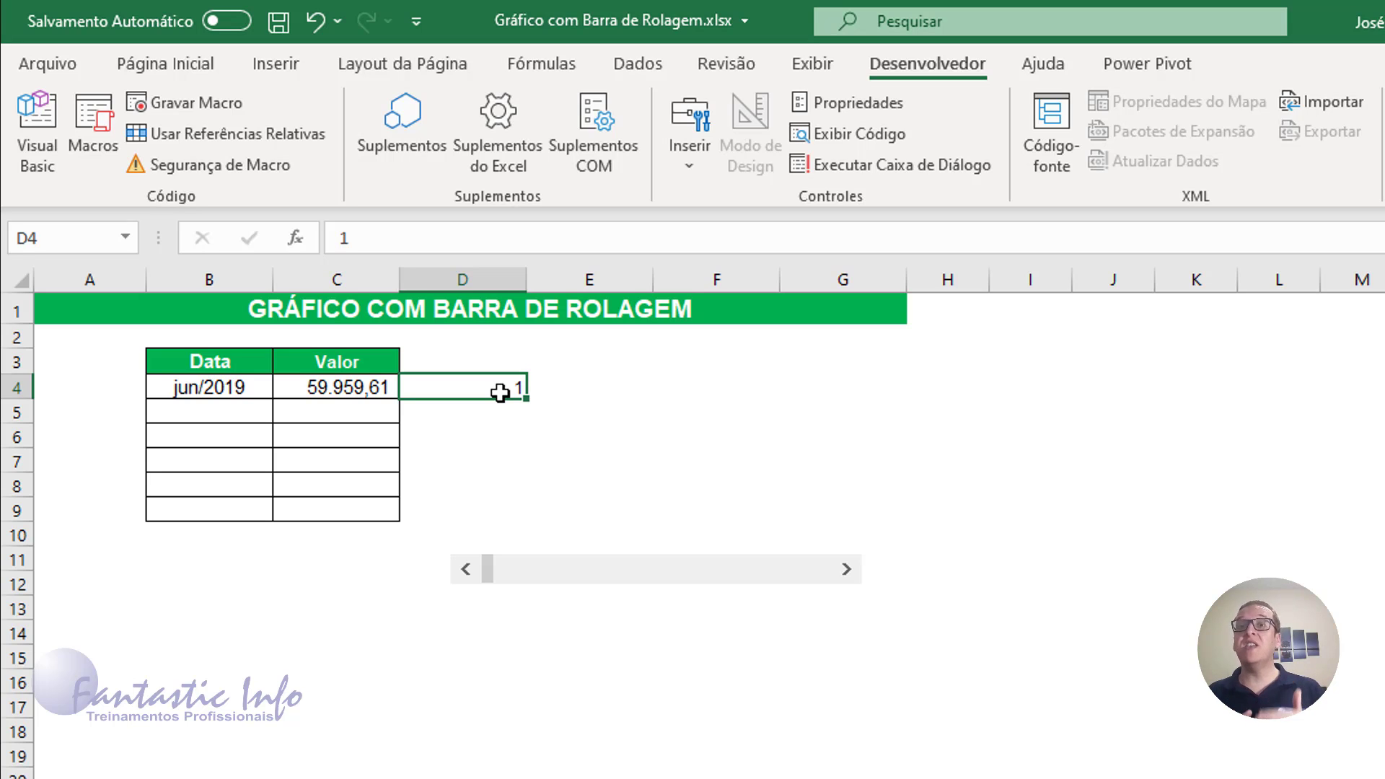
{"action": "key", "text": "Return"}
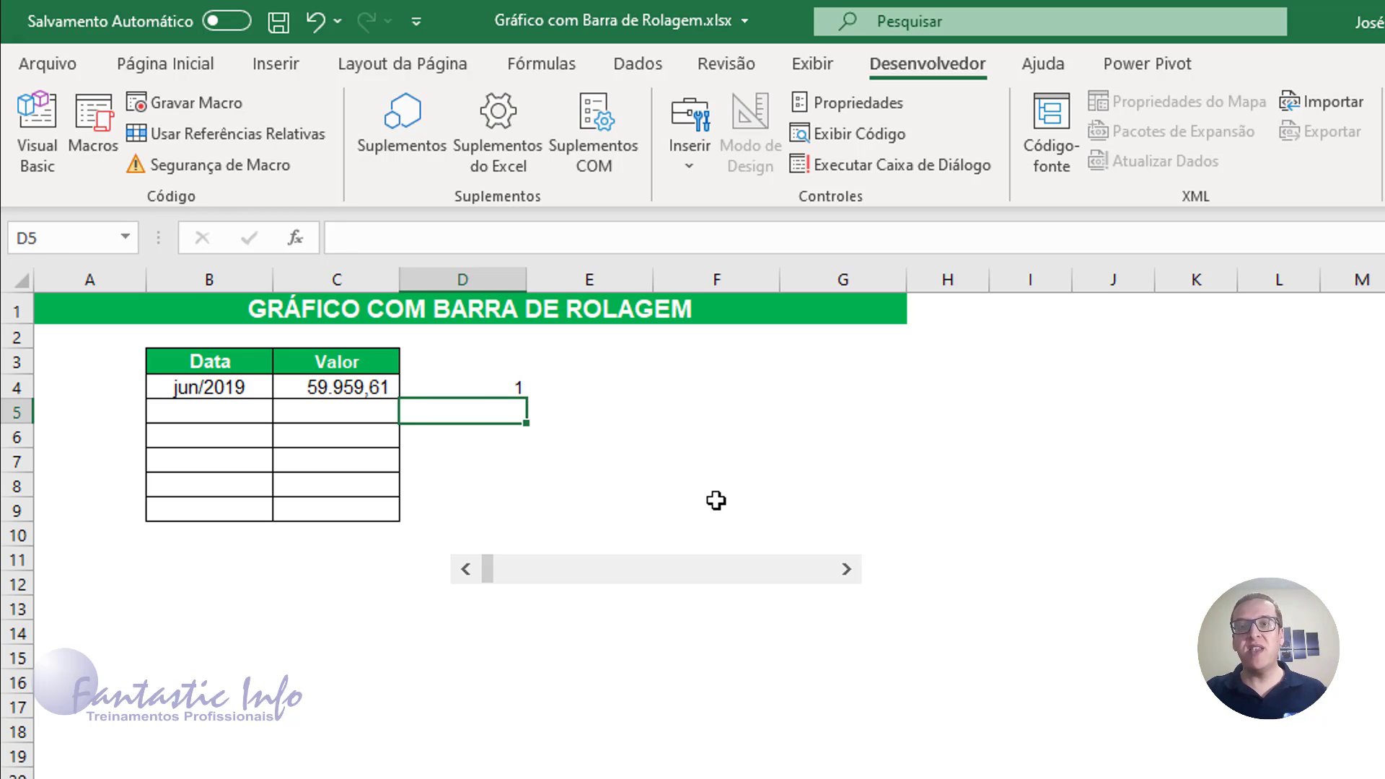
{"action": "type", "text": "="}
{"action": "left_click", "coordinate": [502, 393]}
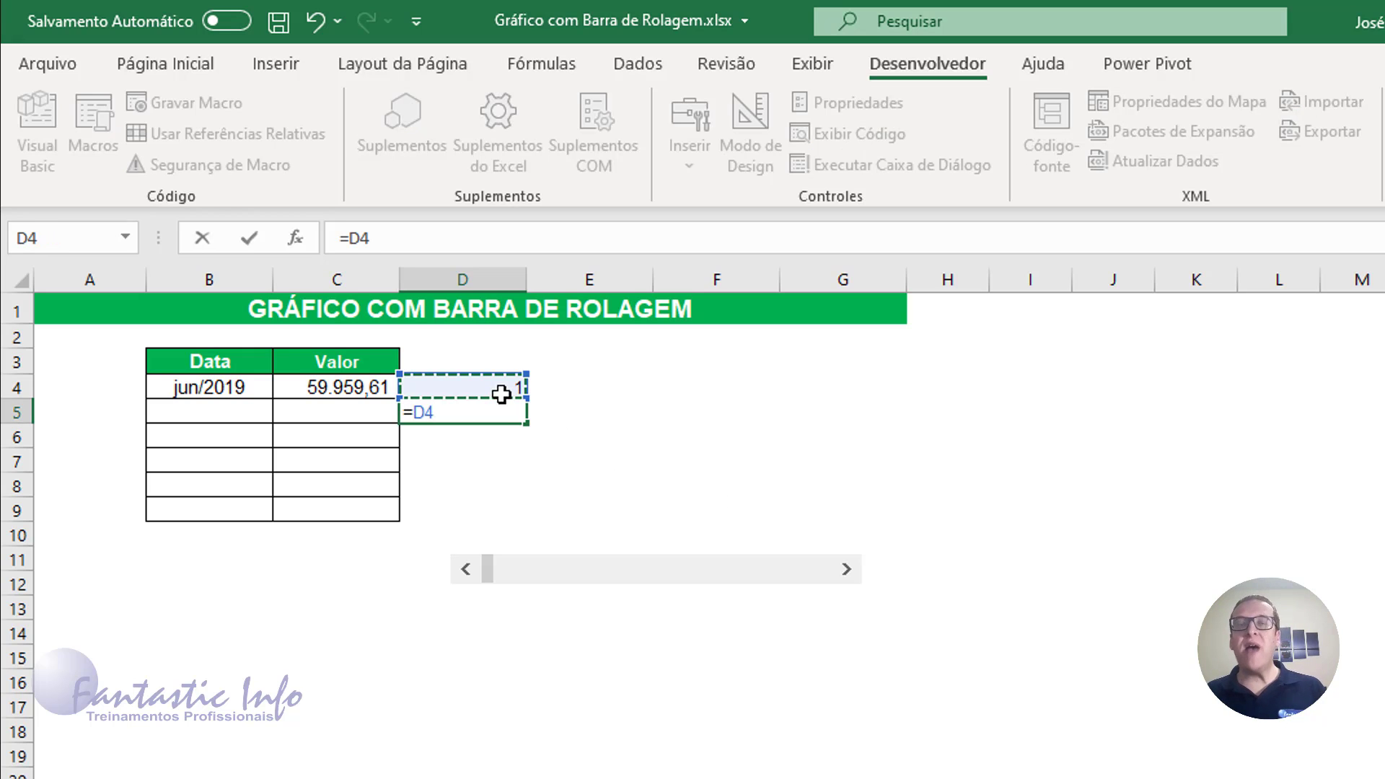
{"action": "type", "text": "+1"}
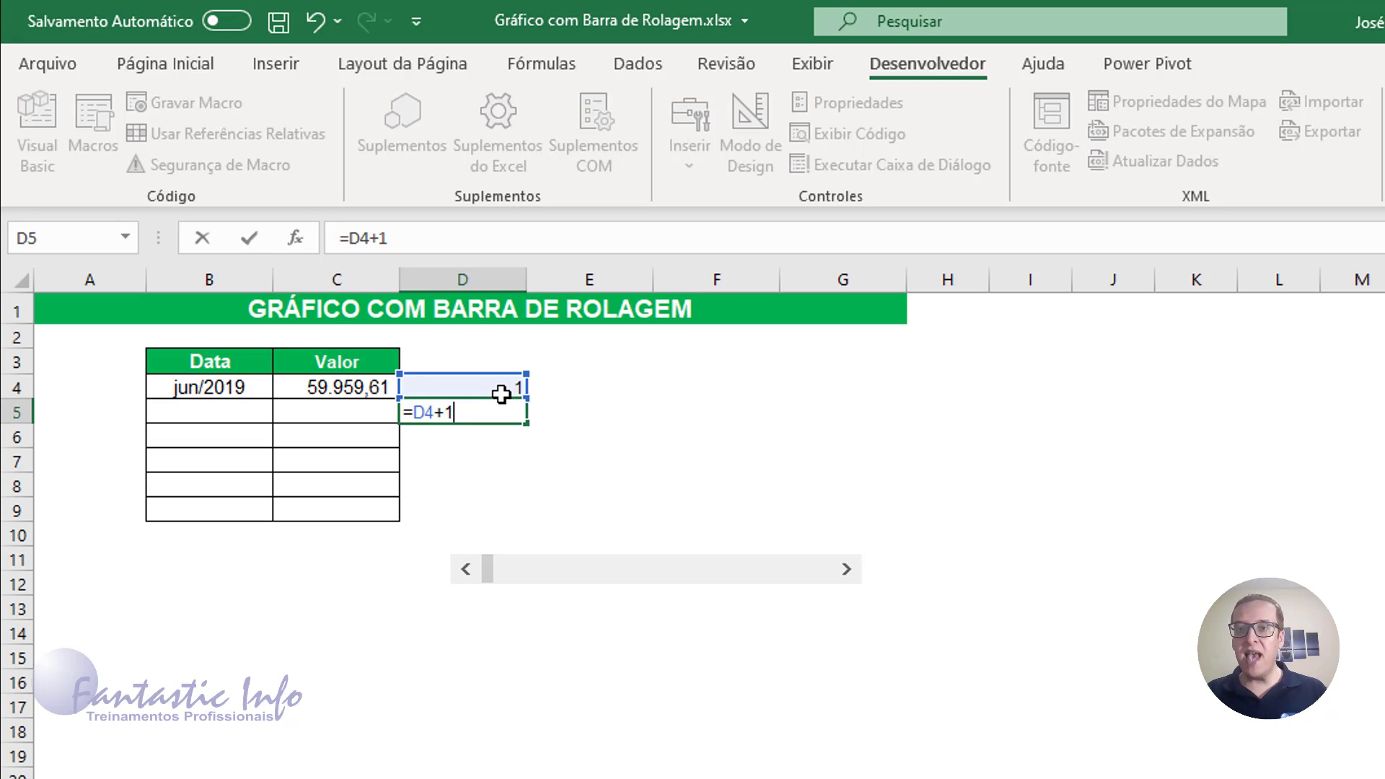
{"action": "key", "text": "Return"}
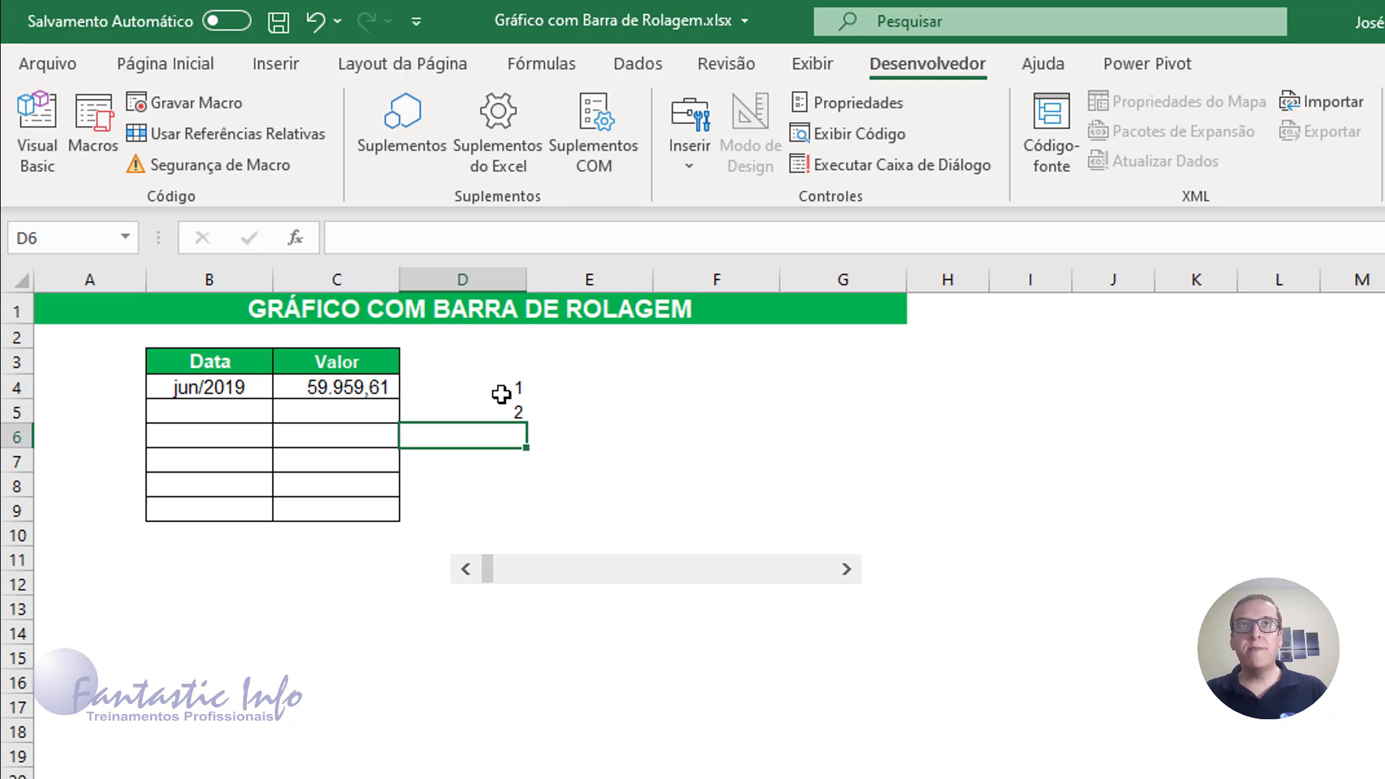
- Fill the row index formula in D5 down through cell D9
{"action": "left_click", "coordinate": [505, 387]}
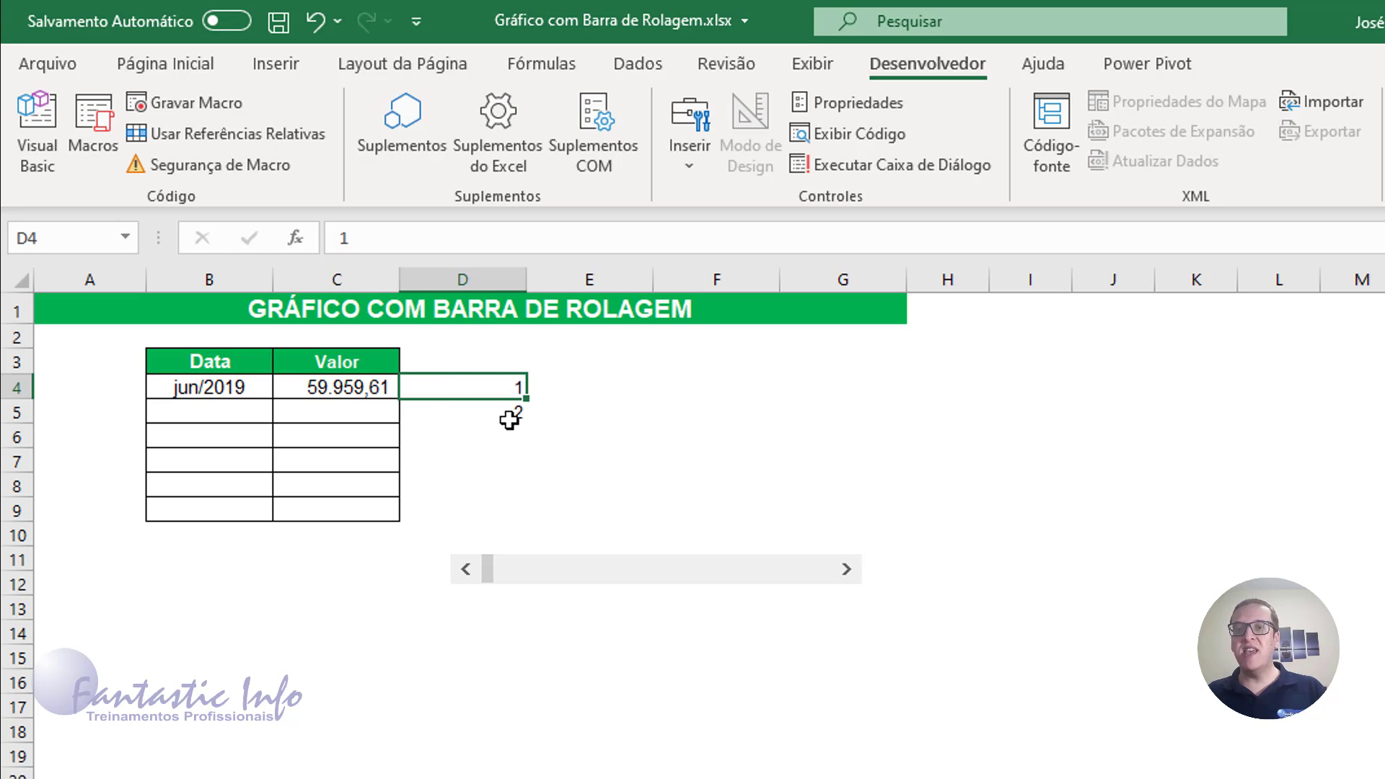
{"action": "left_click", "coordinate": [510, 420]}
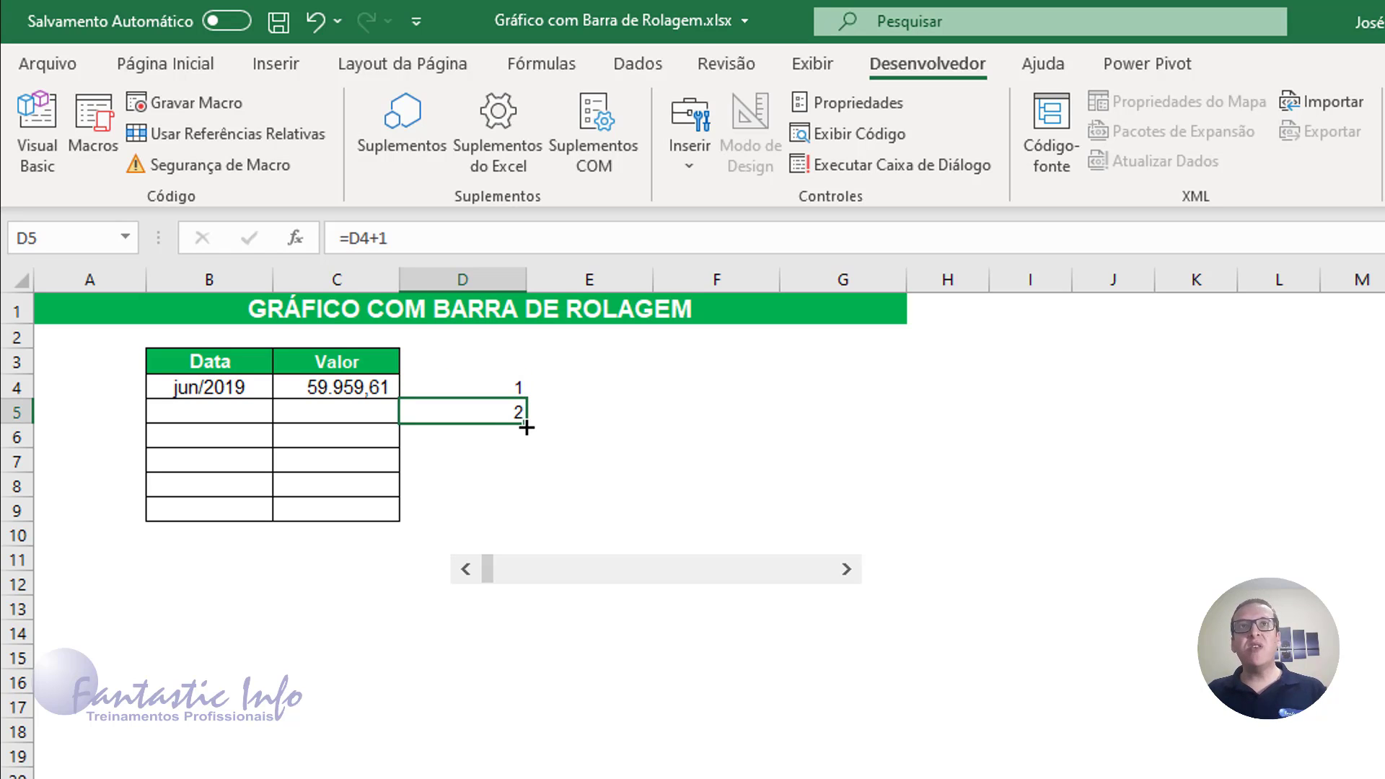
{"action": "left_click_drag", "start_coordinate": [525, 424], "coordinate": [521, 513]}
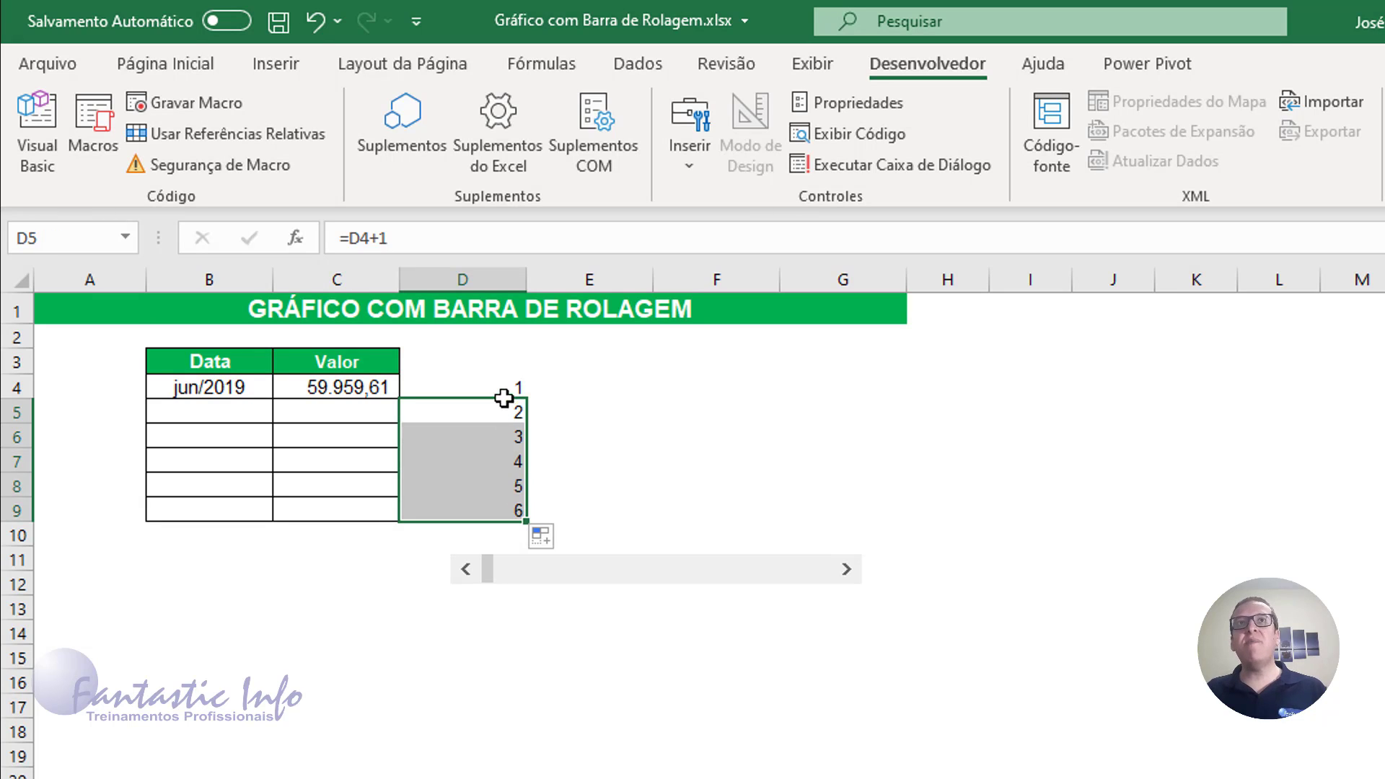
{"action": "key", "text": "F2"}
{"action": "key", "text": "Return"}
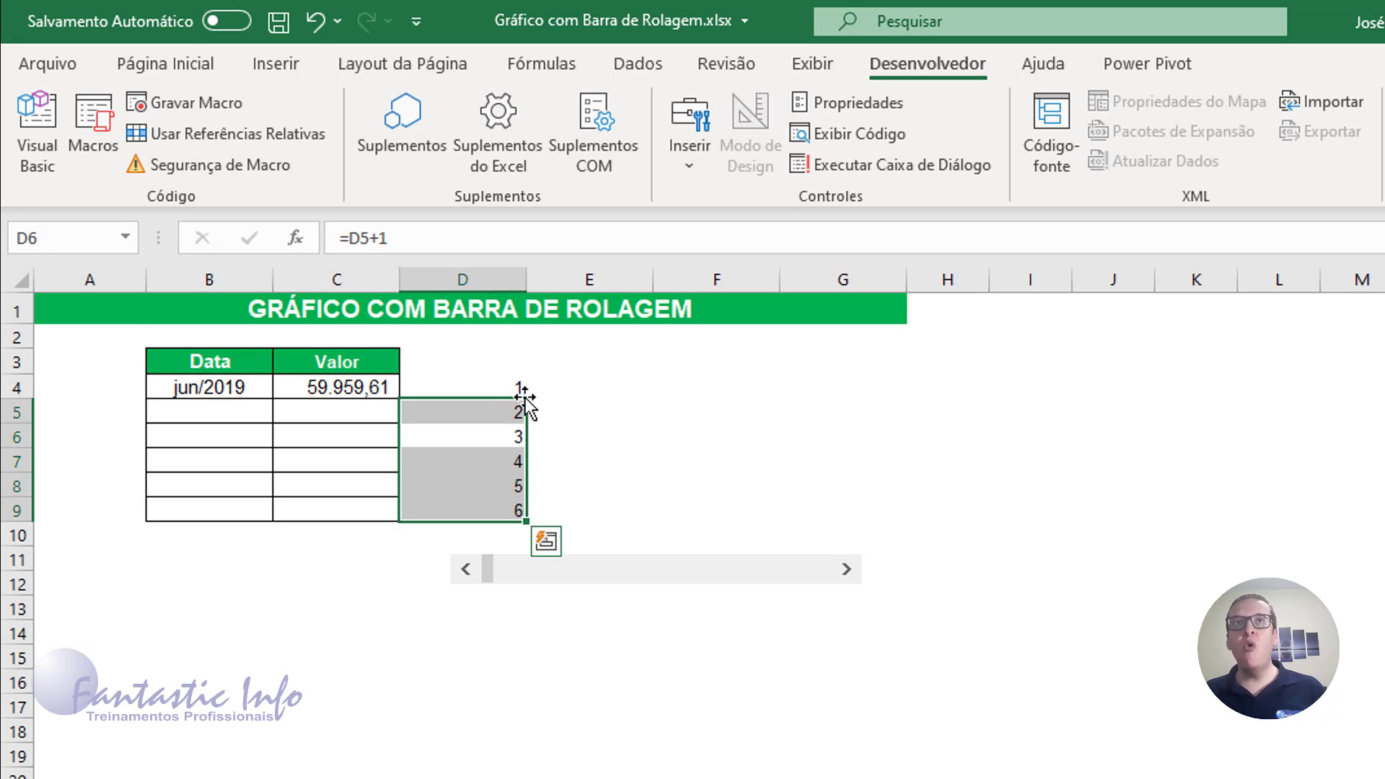
- Test the index cells D4:D9 by stepping the scroll bar three increments forward and back until D4 is 1
{"action": "left_click", "coordinate": [516, 392]}
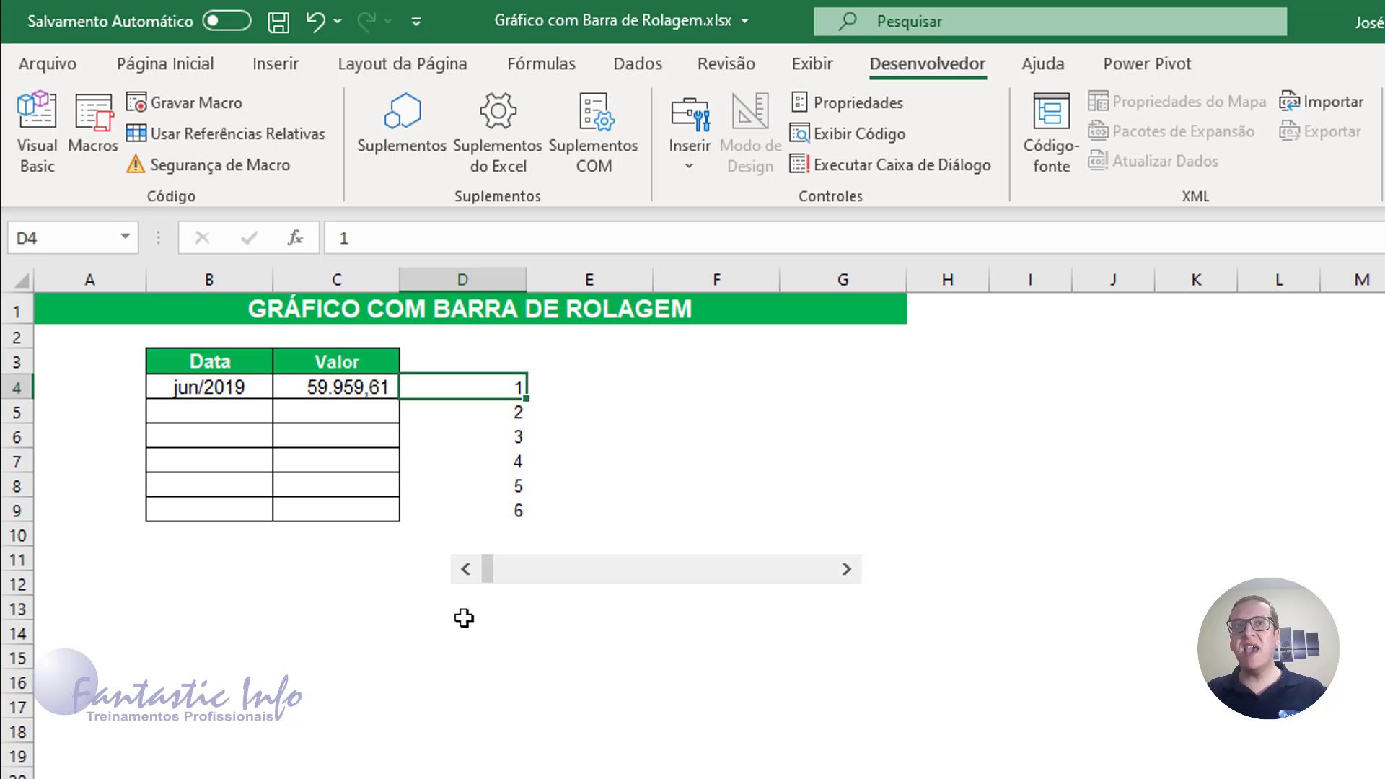
{"action": "left_click", "coordinate": [848, 574]}
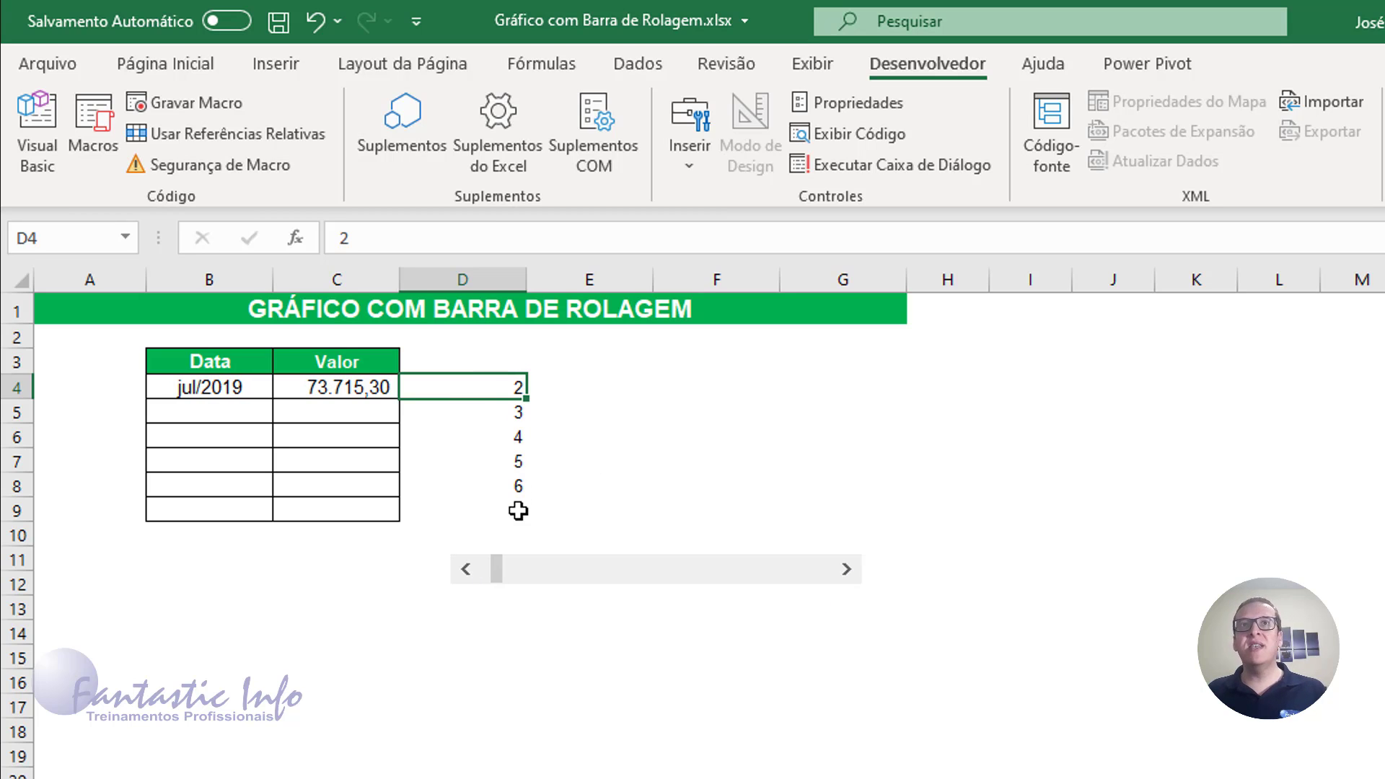
{"action": "left_click", "coordinate": [847, 570]}
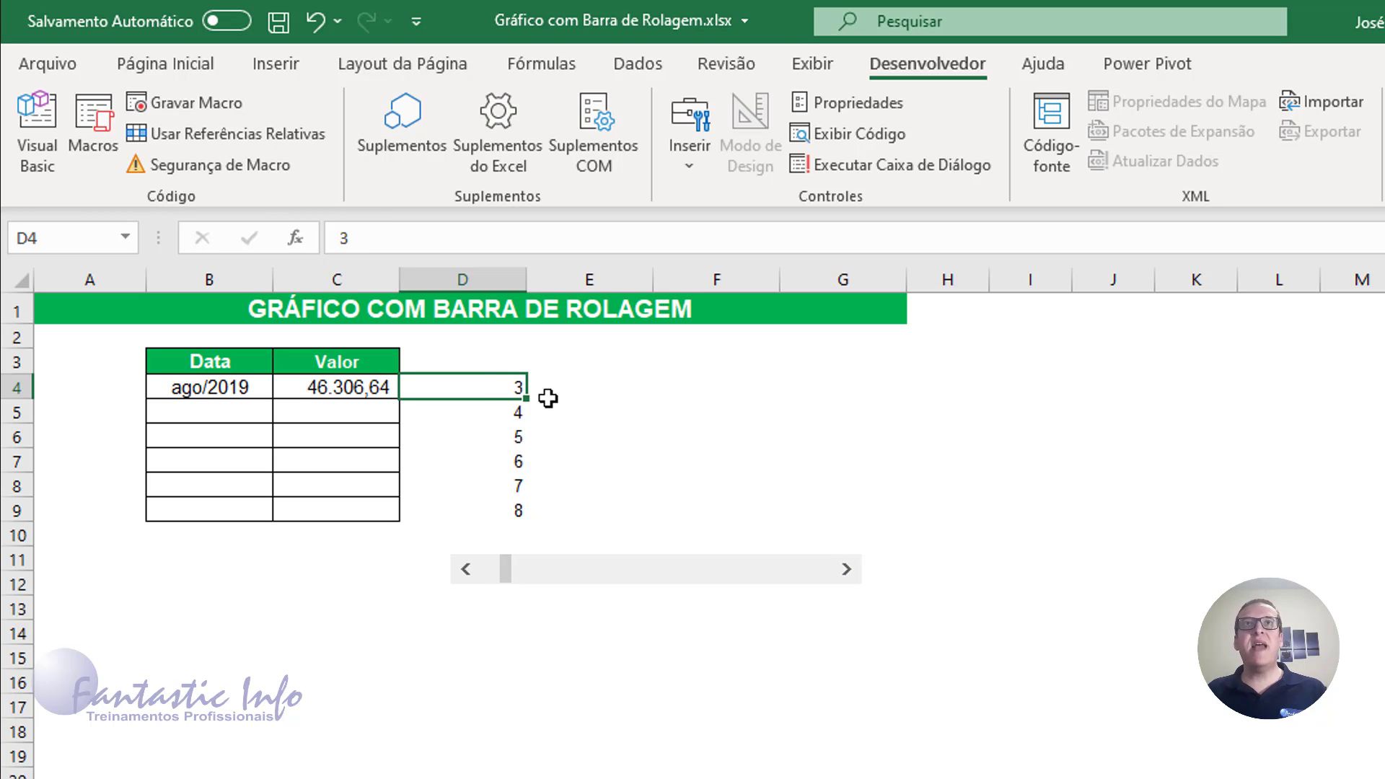
{"action": "left_click", "coordinate": [847, 574]}
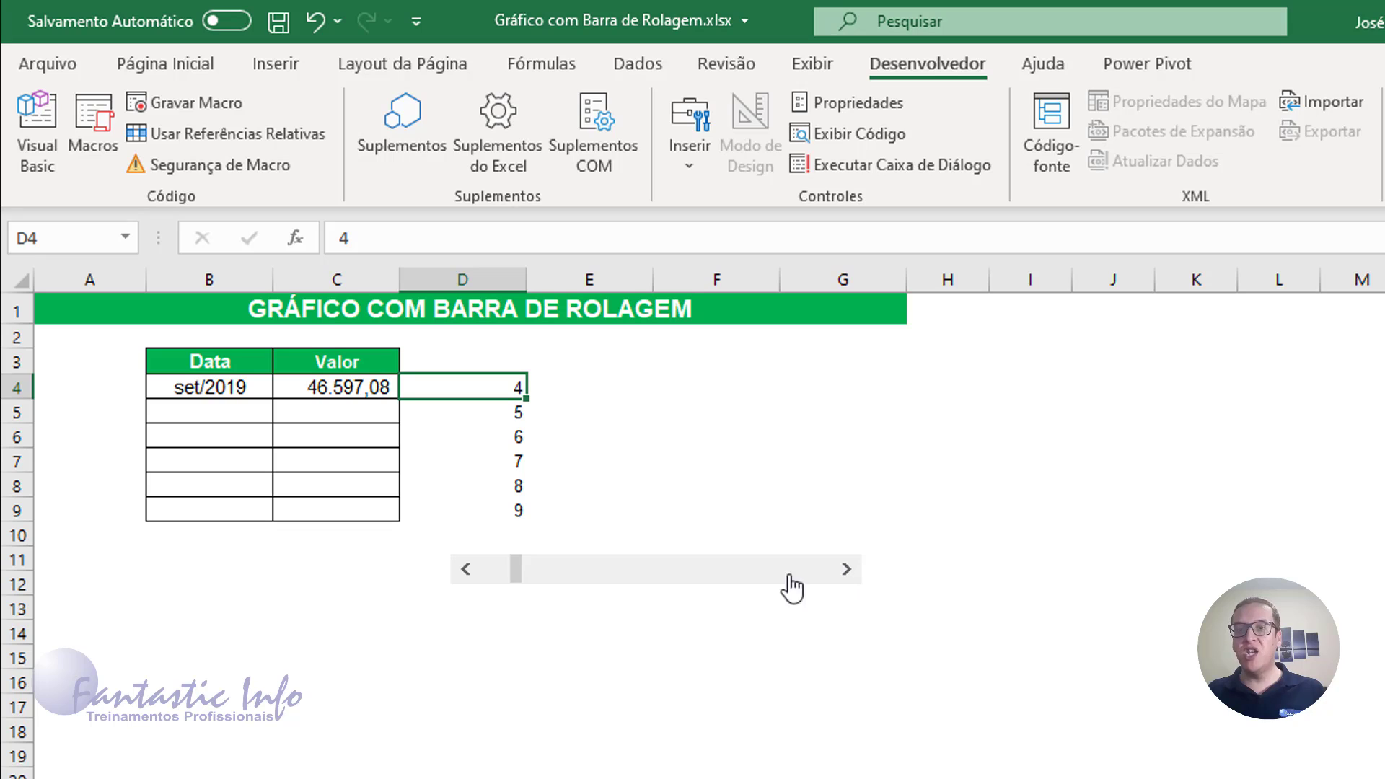
{"action": "left_click", "coordinate": [464, 574]}
{"action": "left_click", "coordinate": [465, 573]}
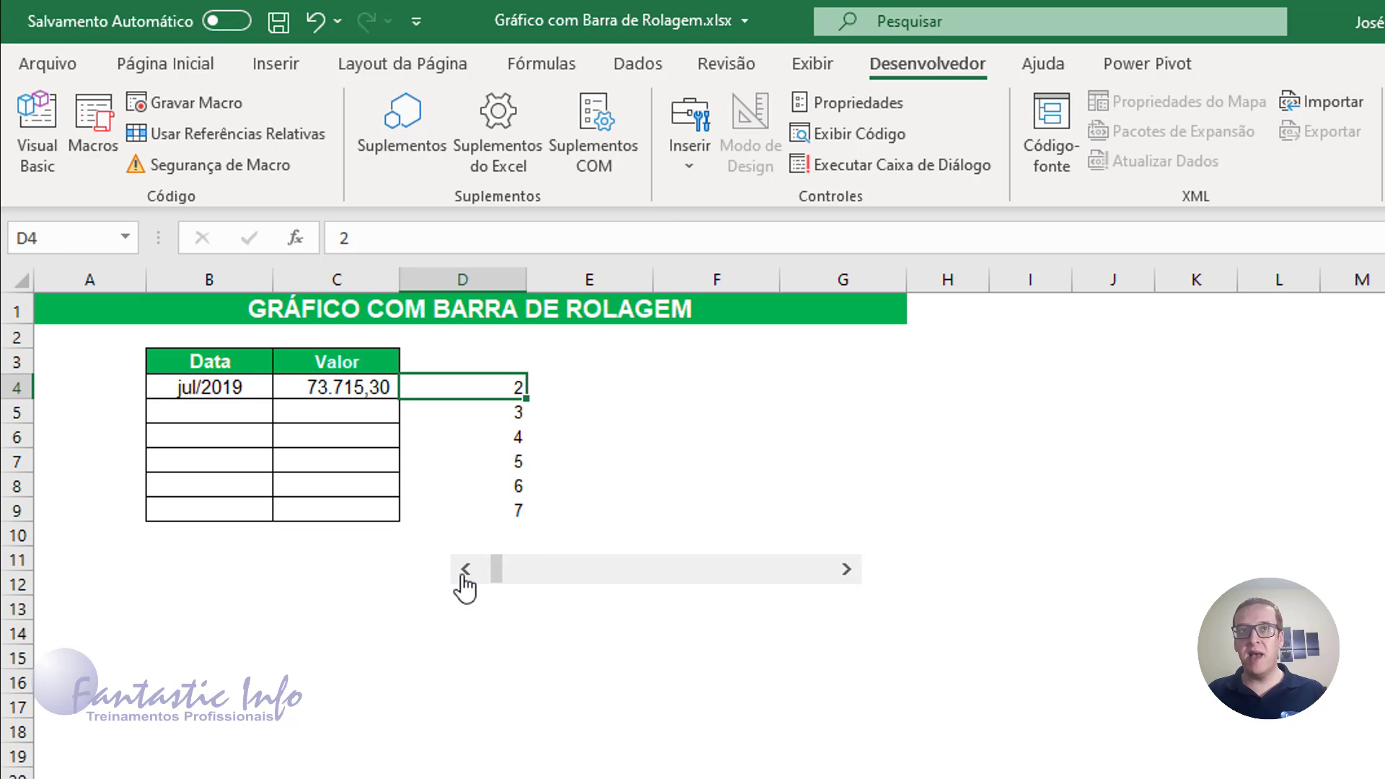
{"action": "left_click", "coordinate": [465, 574]}
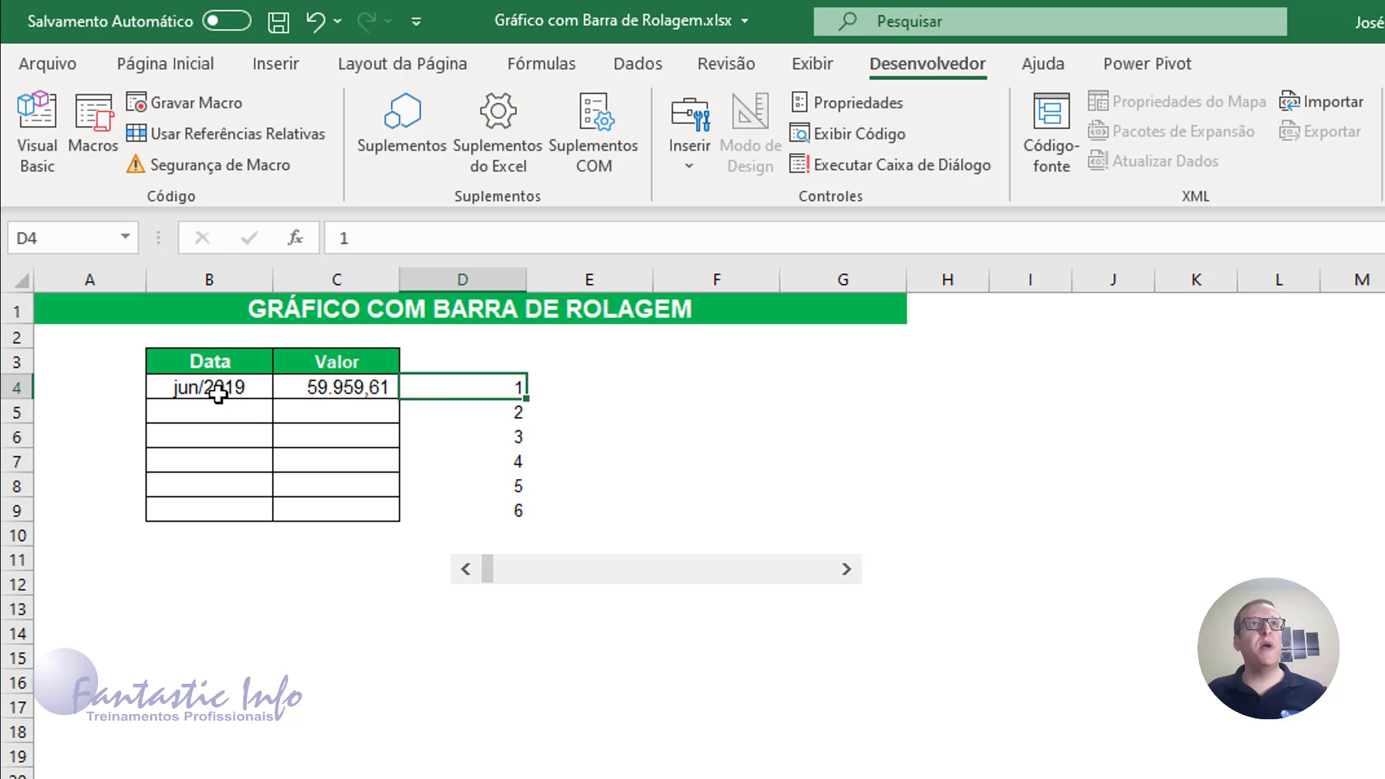
- Fill the ÍNDICE formulas in B4 and C4 down to row 9 of the Data and Valor table
{"action": "left_click_drag", "start_coordinate": [216, 389], "coordinate": [328, 390]}
{"action": "left_click_drag", "start_coordinate": [186, 390], "coordinate": [328, 391]}
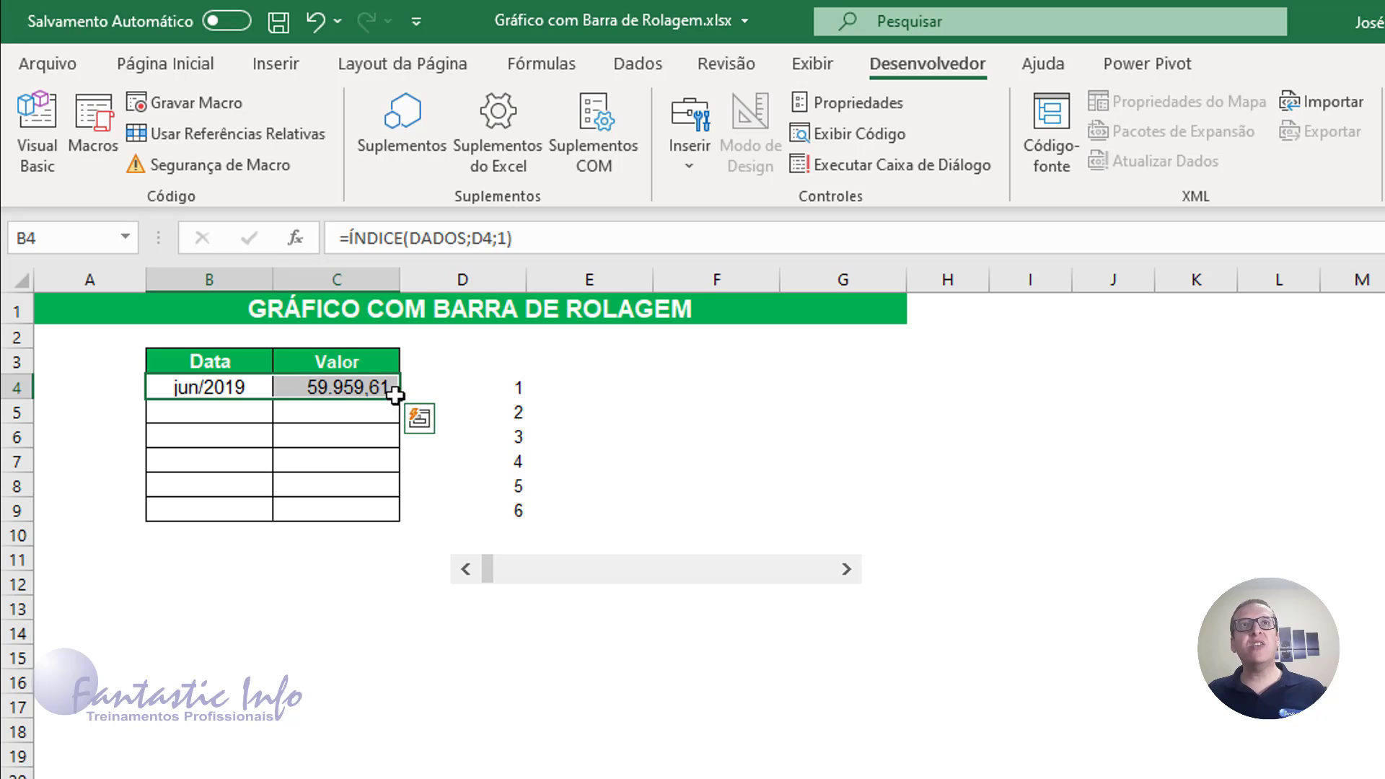
{"action": "left_click", "coordinate": [266, 391]}
{"action": "left_click_drag", "start_coordinate": [271, 399], "coordinate": [273, 516]}
{"action": "left_click", "coordinate": [369, 382]}
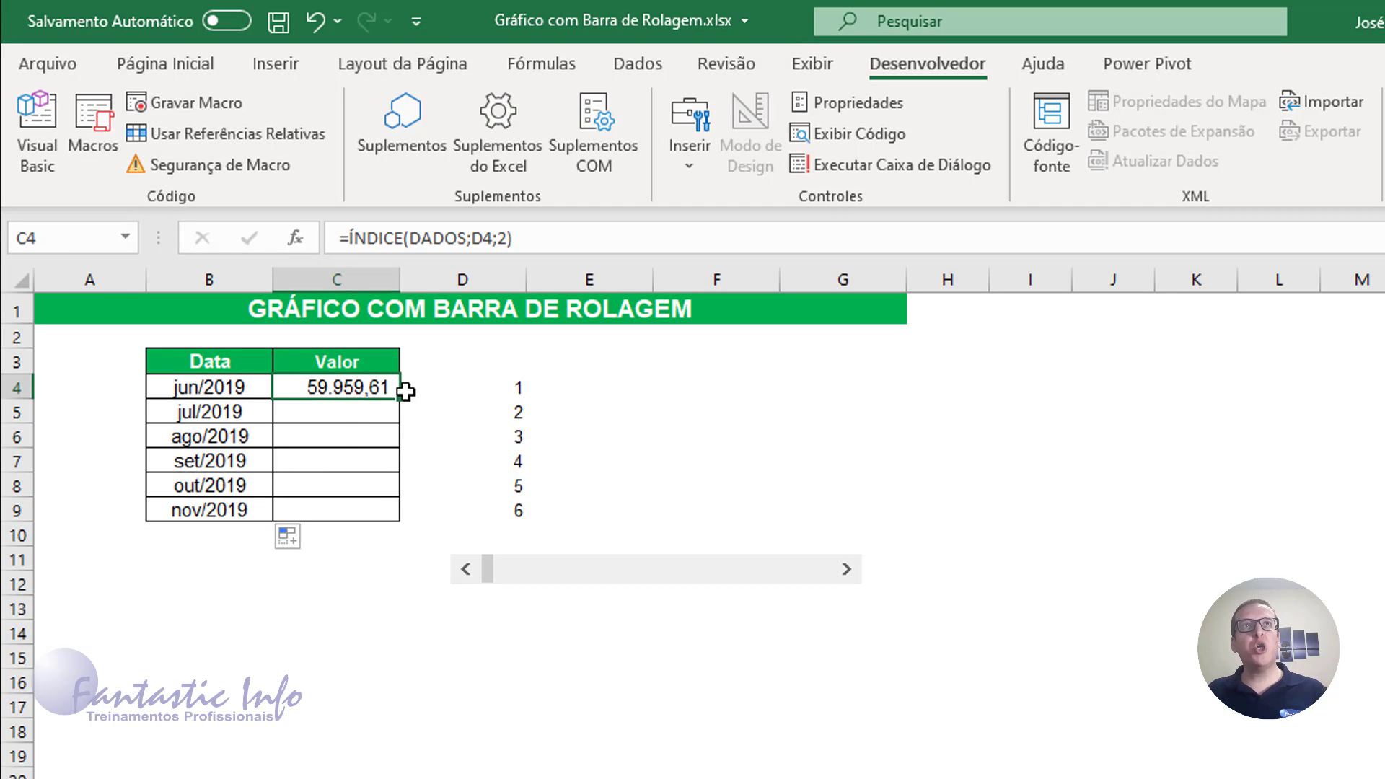
{"action": "left_click_drag", "start_coordinate": [401, 398], "coordinate": [394, 518]}
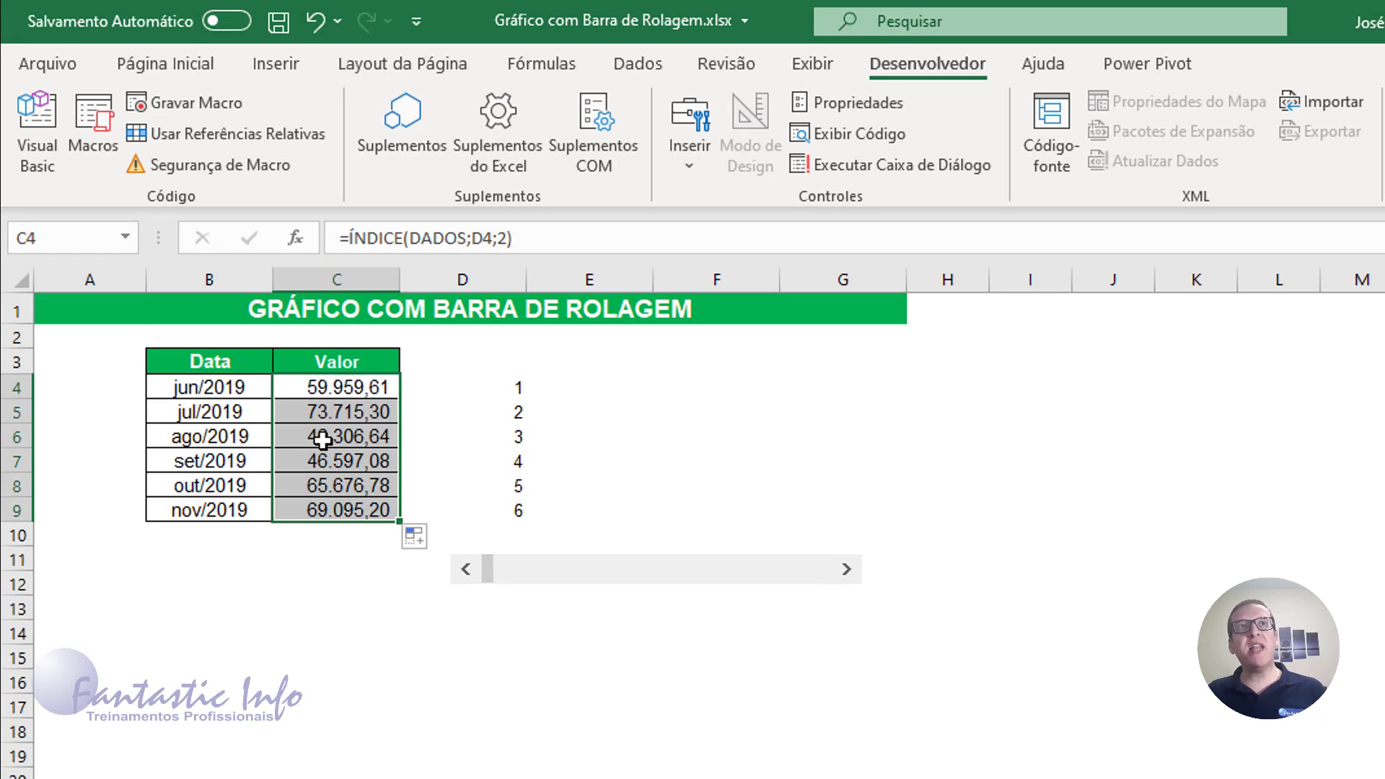
- Test the six-month table by stepping the scroll bar forward until D4 is 11 and returning it to 1
{"action": "left_click", "coordinate": [844, 581]}
{"action": "left_click", "coordinate": [844, 581]}
{"action": "left_click", "coordinate": [844, 580]}
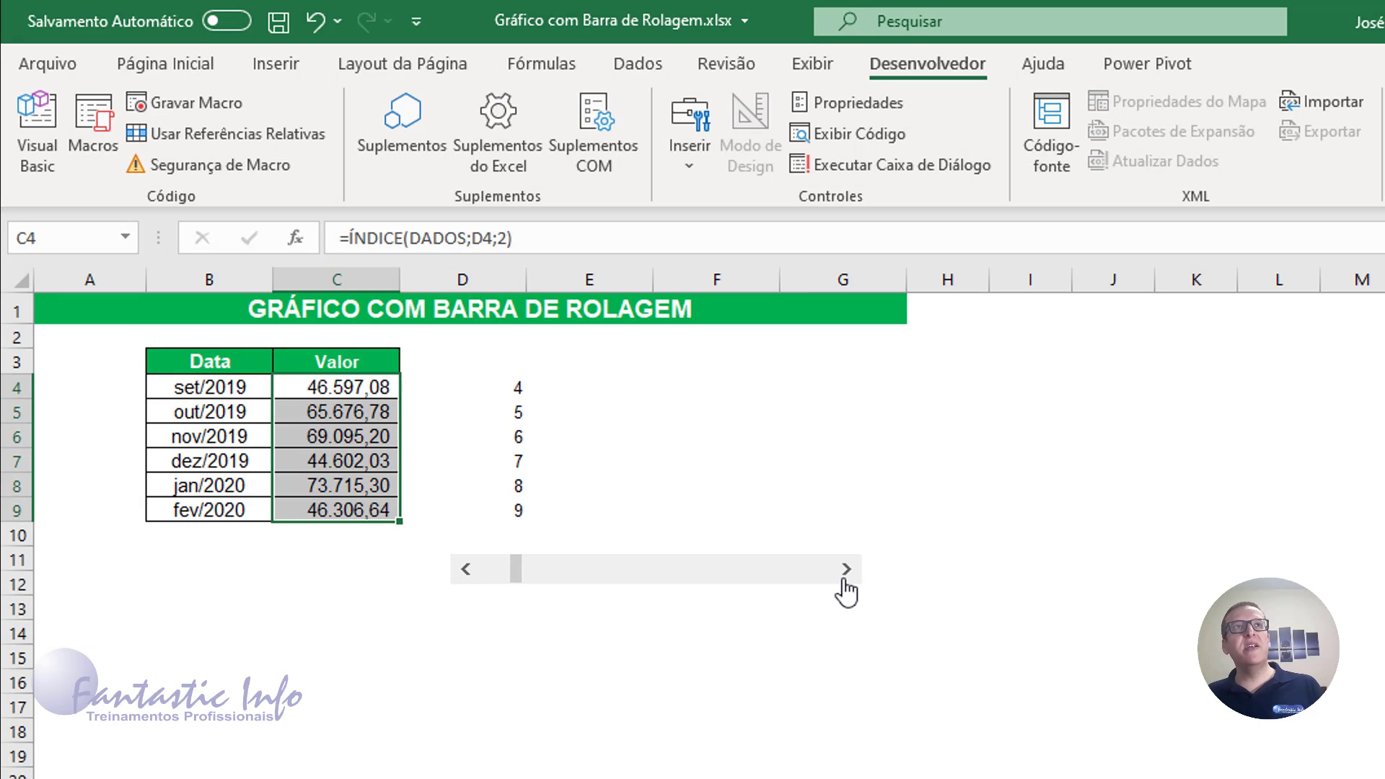
{"action": "left_click", "coordinate": [844, 580]}
{"action": "left_click", "coordinate": [844, 580]}
{"action": "left_click", "coordinate": [844, 580]}
{"action": "left_click", "coordinate": [844, 580]}
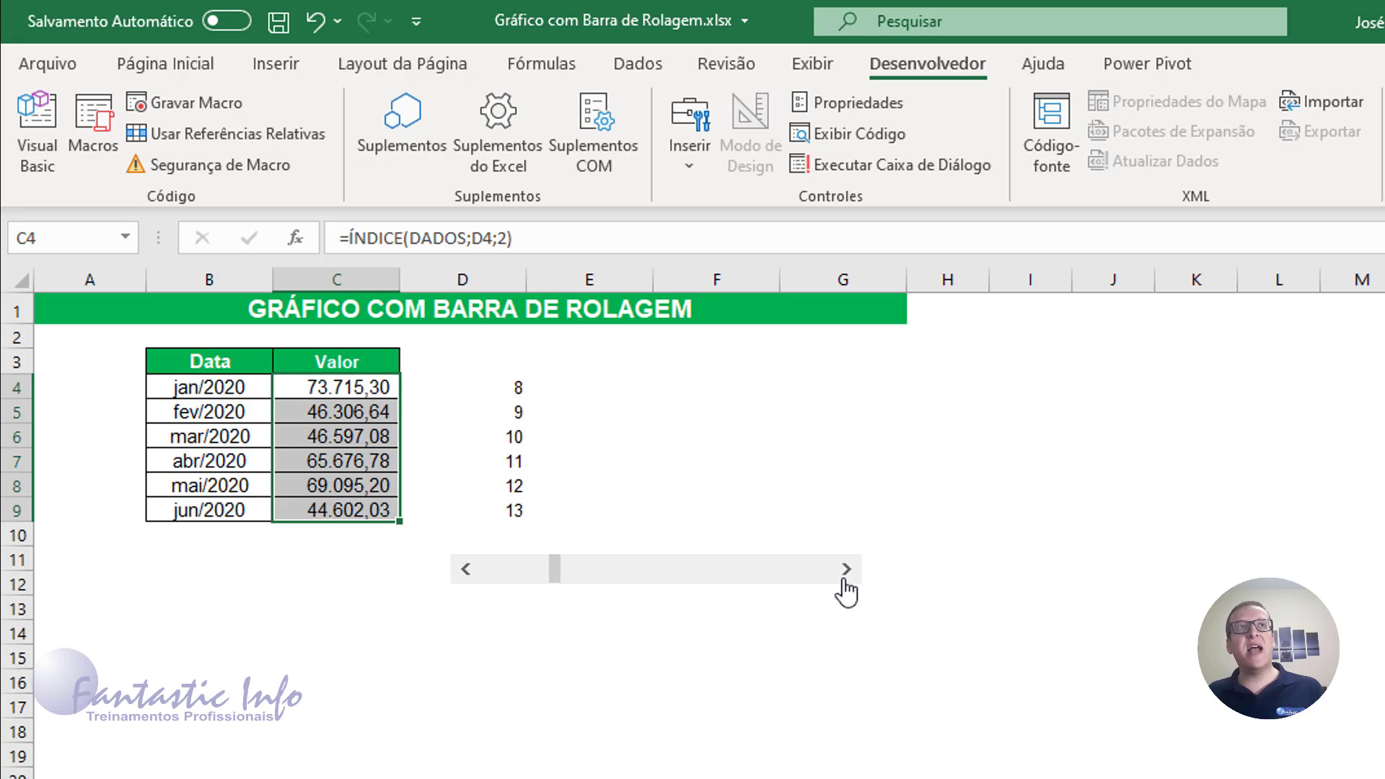
{"action": "left_click", "coordinate": [844, 581]}
{"action": "left_click", "coordinate": [844, 581]}
{"action": "left_click", "coordinate": [844, 581]}
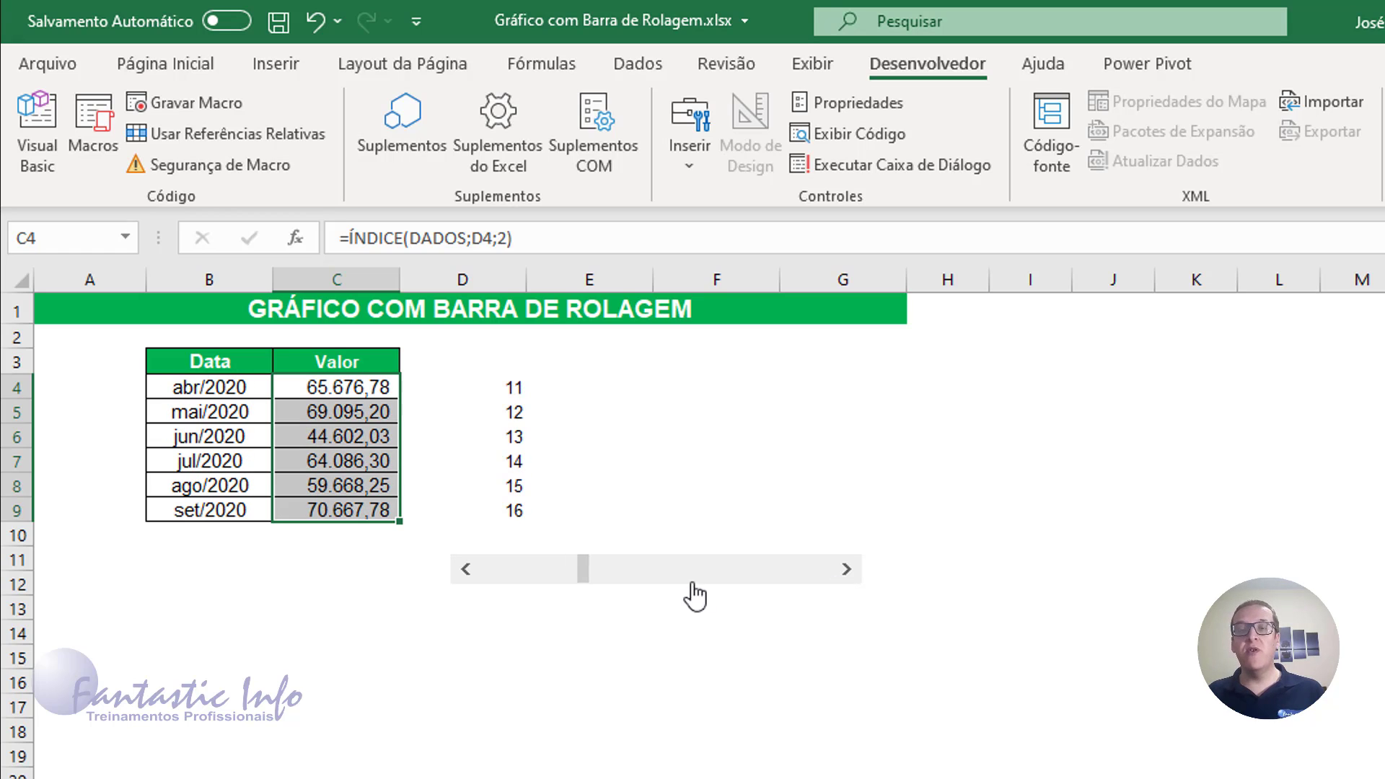
{"action": "left_click", "coordinate": [509, 581]}
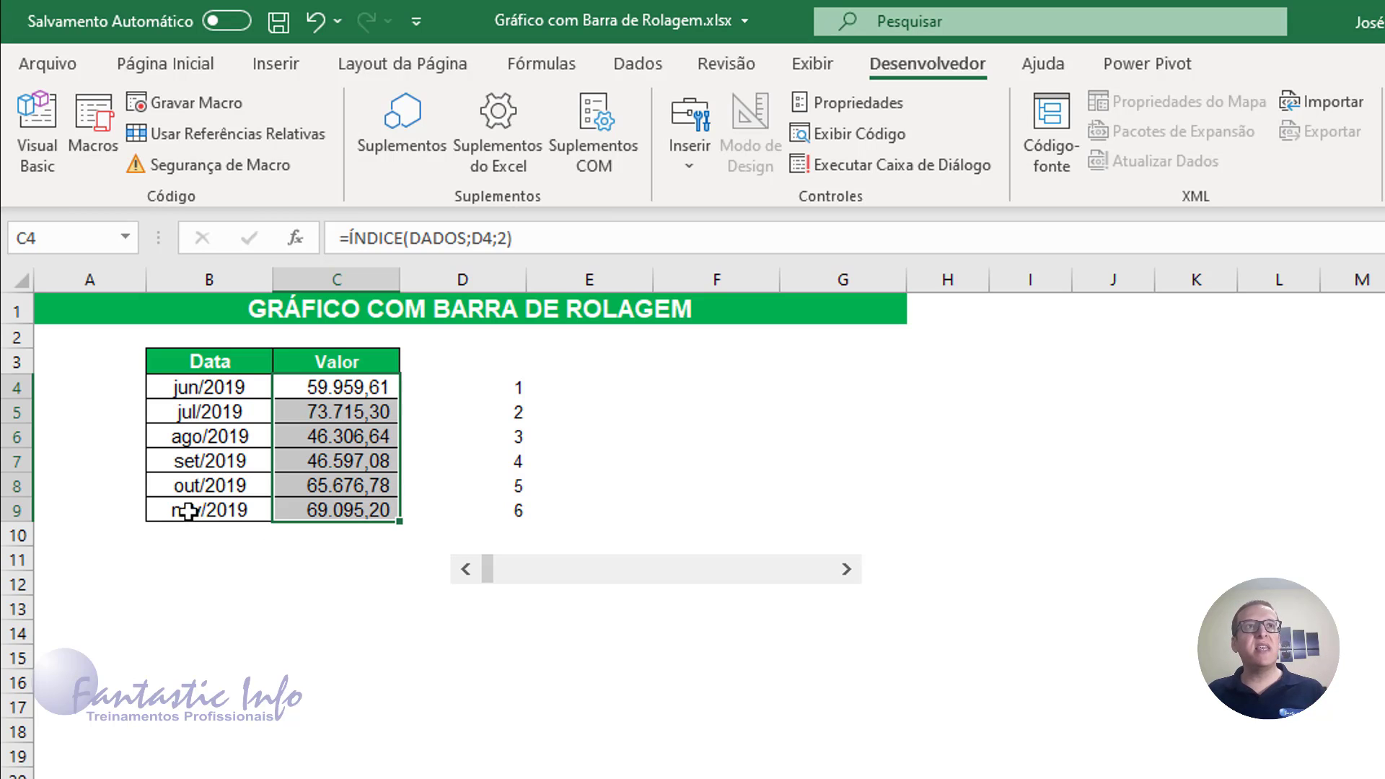
- Extend the table to twelve months by filling the Data, Valor and row index formulas of row 9 down to row 15
{"action": "left_click_drag", "start_coordinate": [187, 511], "coordinate": [388, 657]}
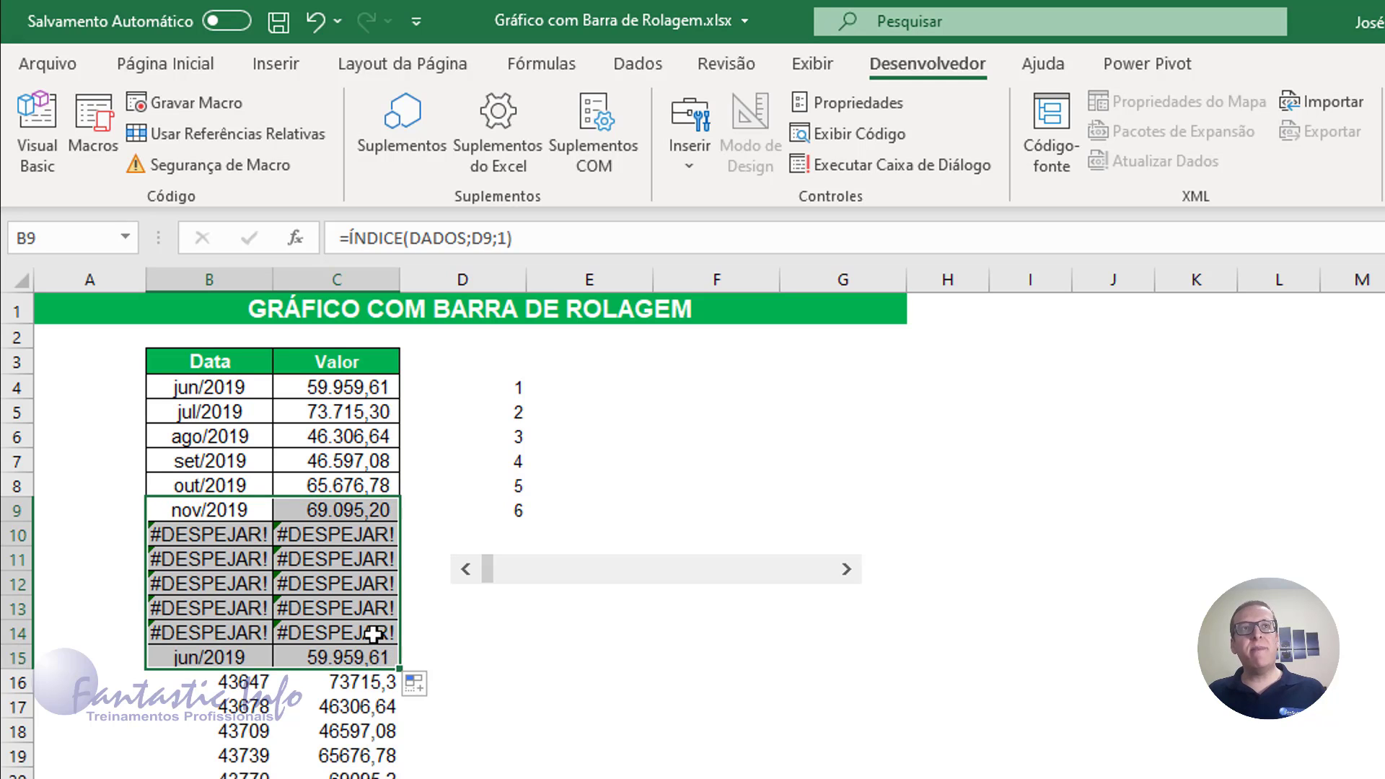
{"action": "left_click", "coordinate": [499, 513]}
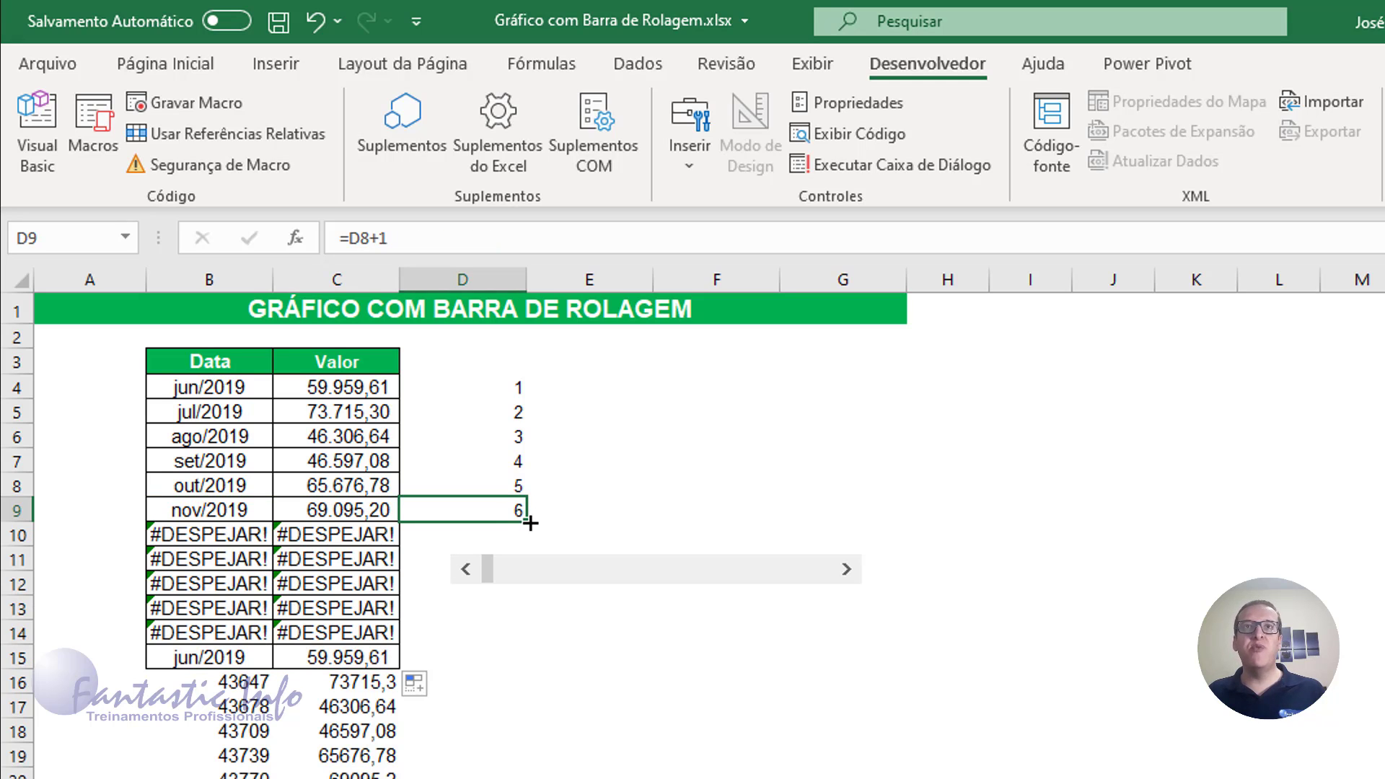
{"action": "left_click_drag", "start_coordinate": [531, 523], "coordinate": [524, 667]}
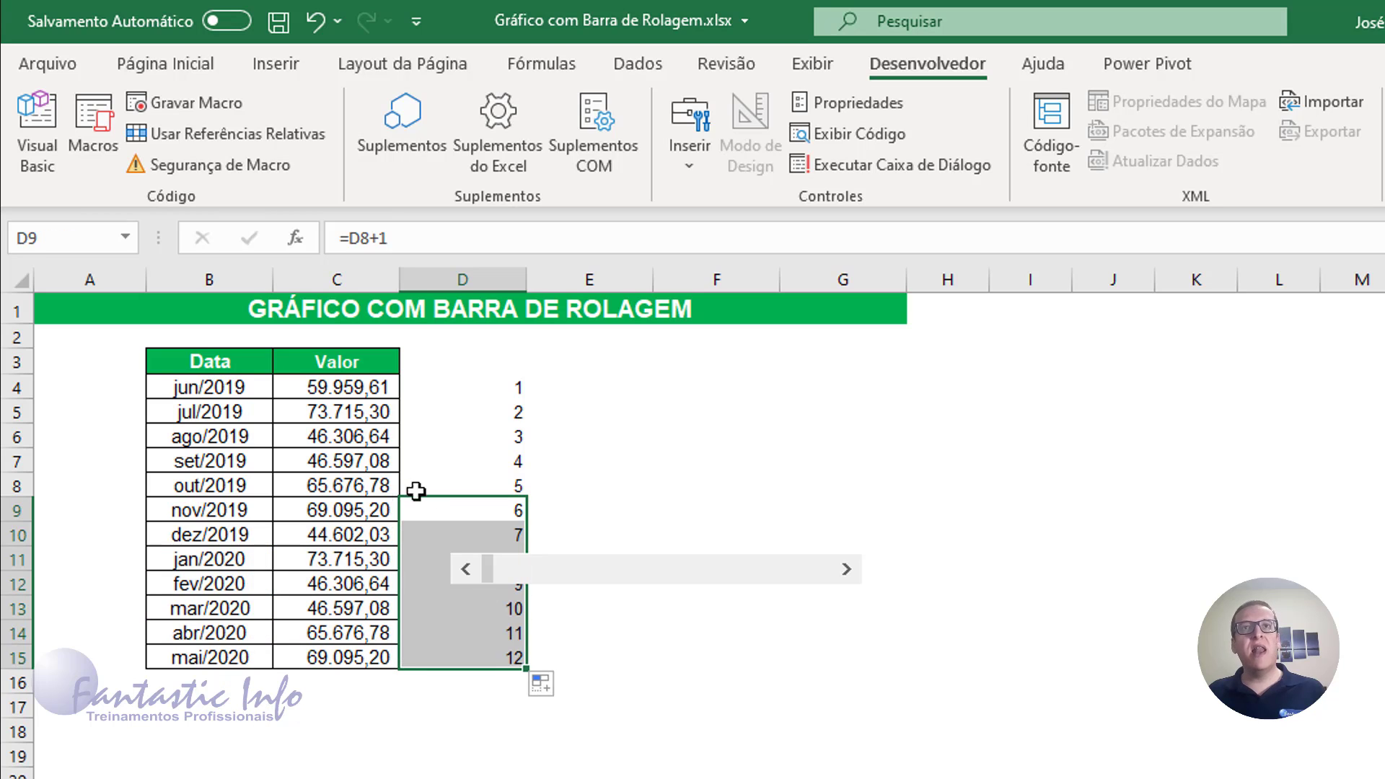
- Test the twelve-month table by stepping the scroll bar forward until D4 is 5
{"action": "left_click", "coordinate": [849, 571]}
{"action": "left_click", "coordinate": [850, 571]}
{"action": "left_click", "coordinate": [849, 571]}
{"action": "left_click", "coordinate": [850, 571]}
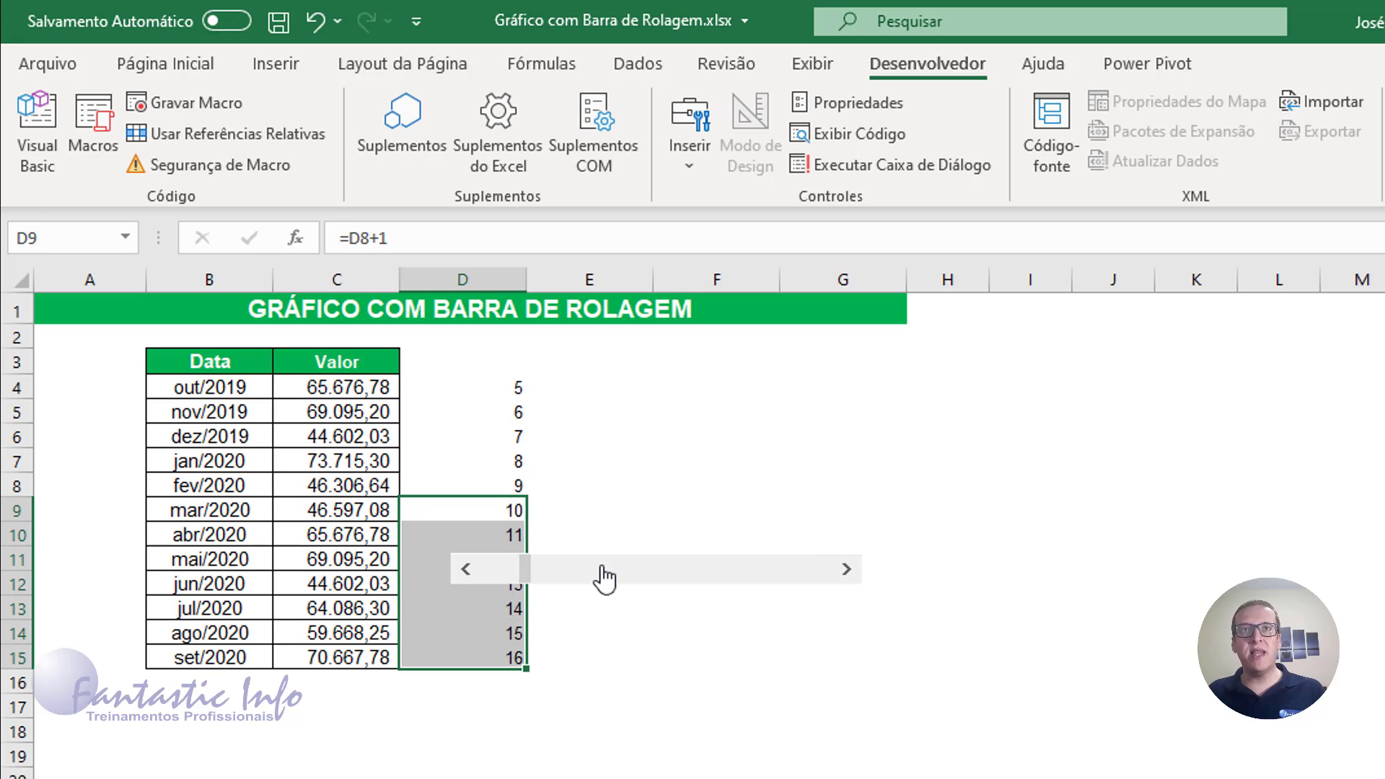
{"action": "left_click", "coordinate": [311, 19]}
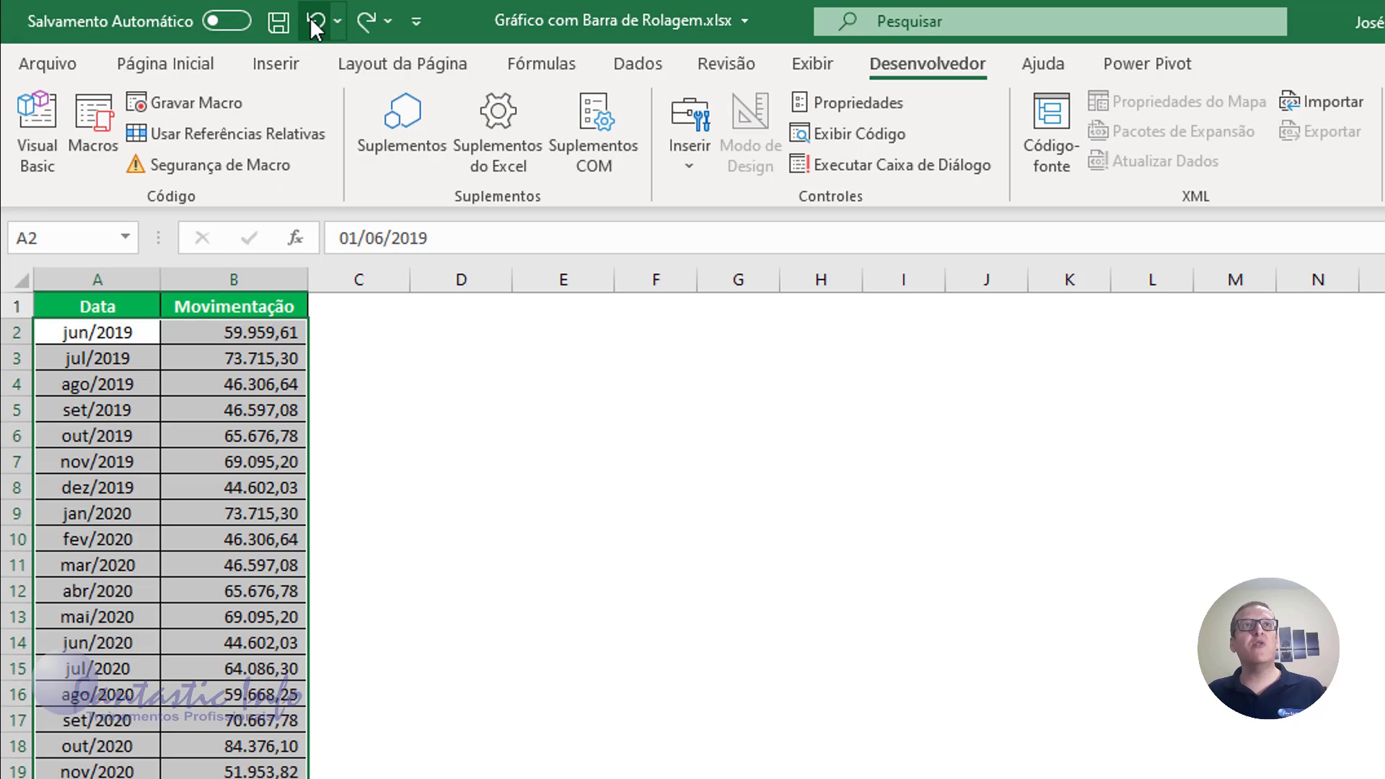
{"action": "left_click", "coordinate": [367, 22]}
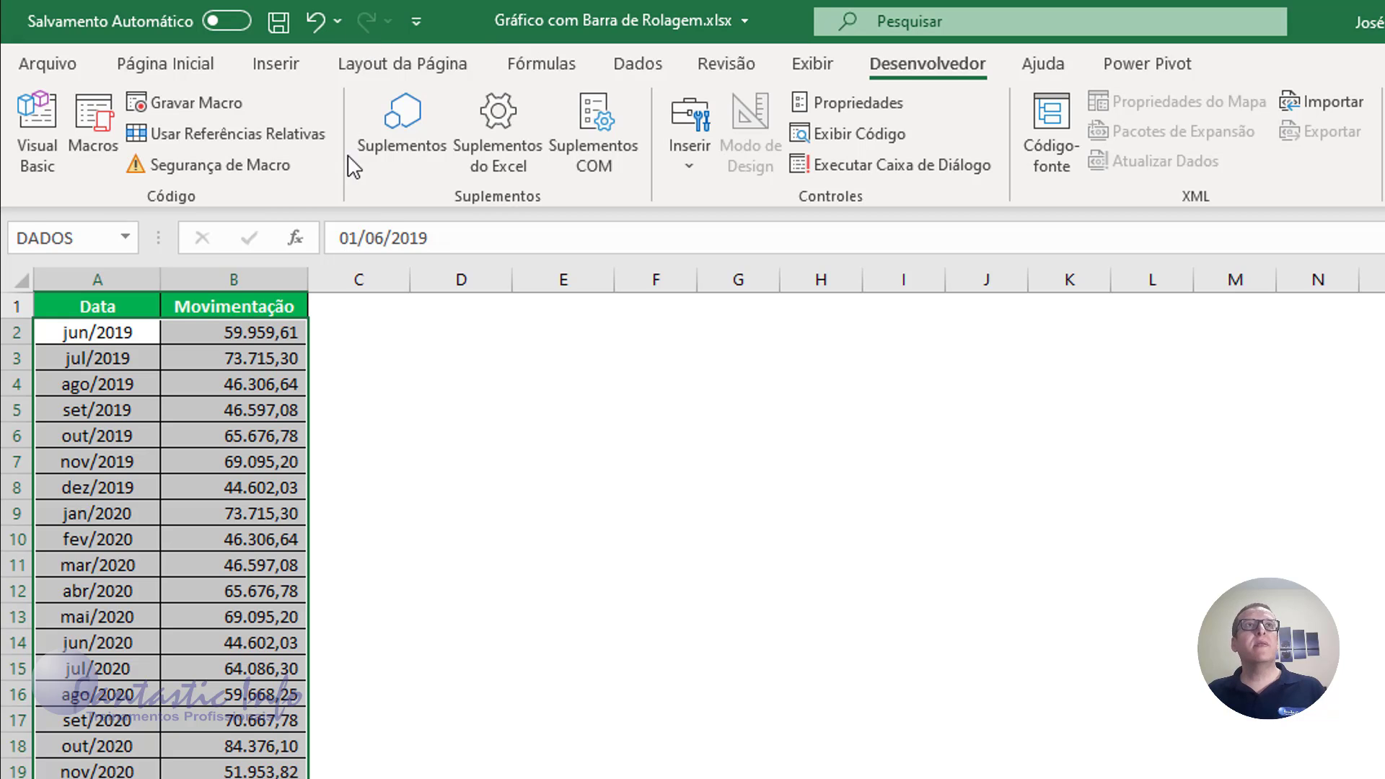
{"action": "key", "text": "ctrl+Page_Down"}
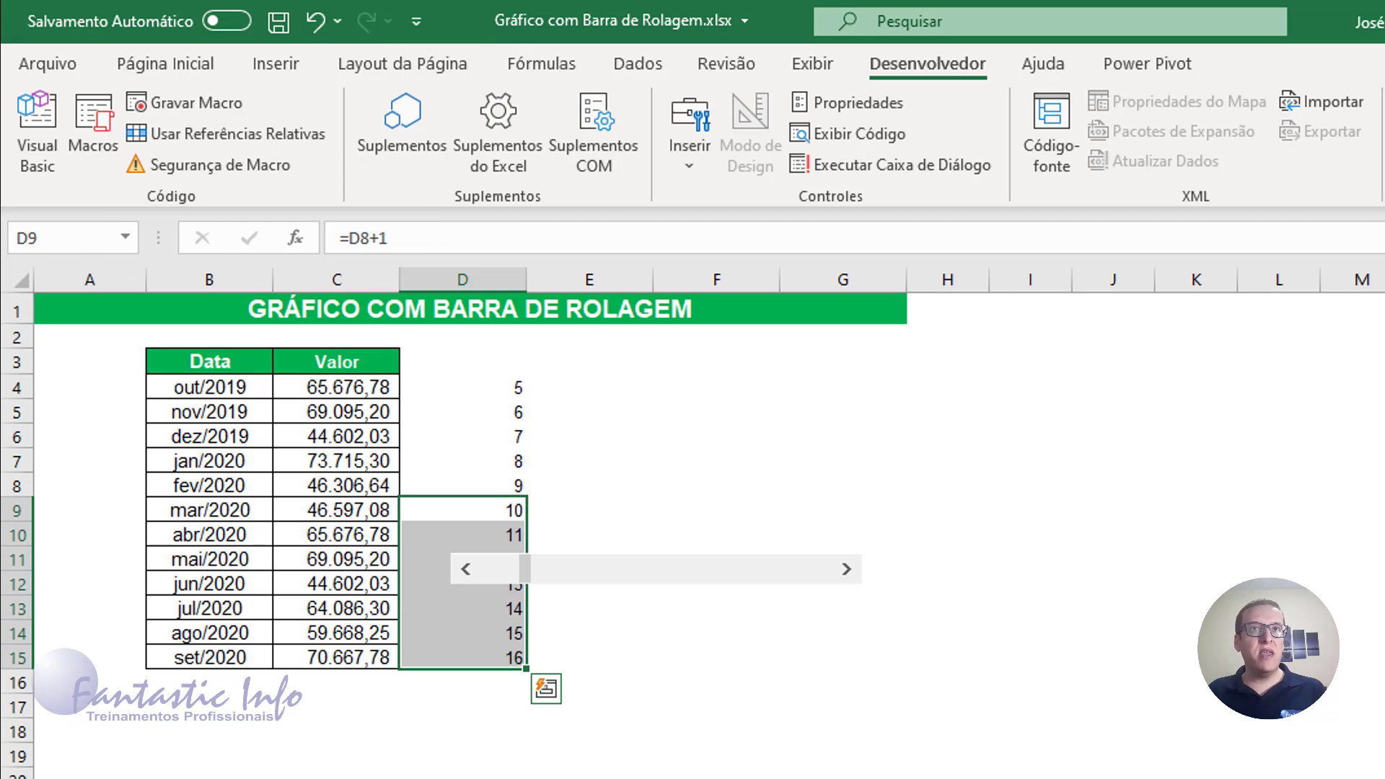
- Return the scroll bar to its start so that D4 is 1
{"action": "left_click", "coordinate": [298, 554]}
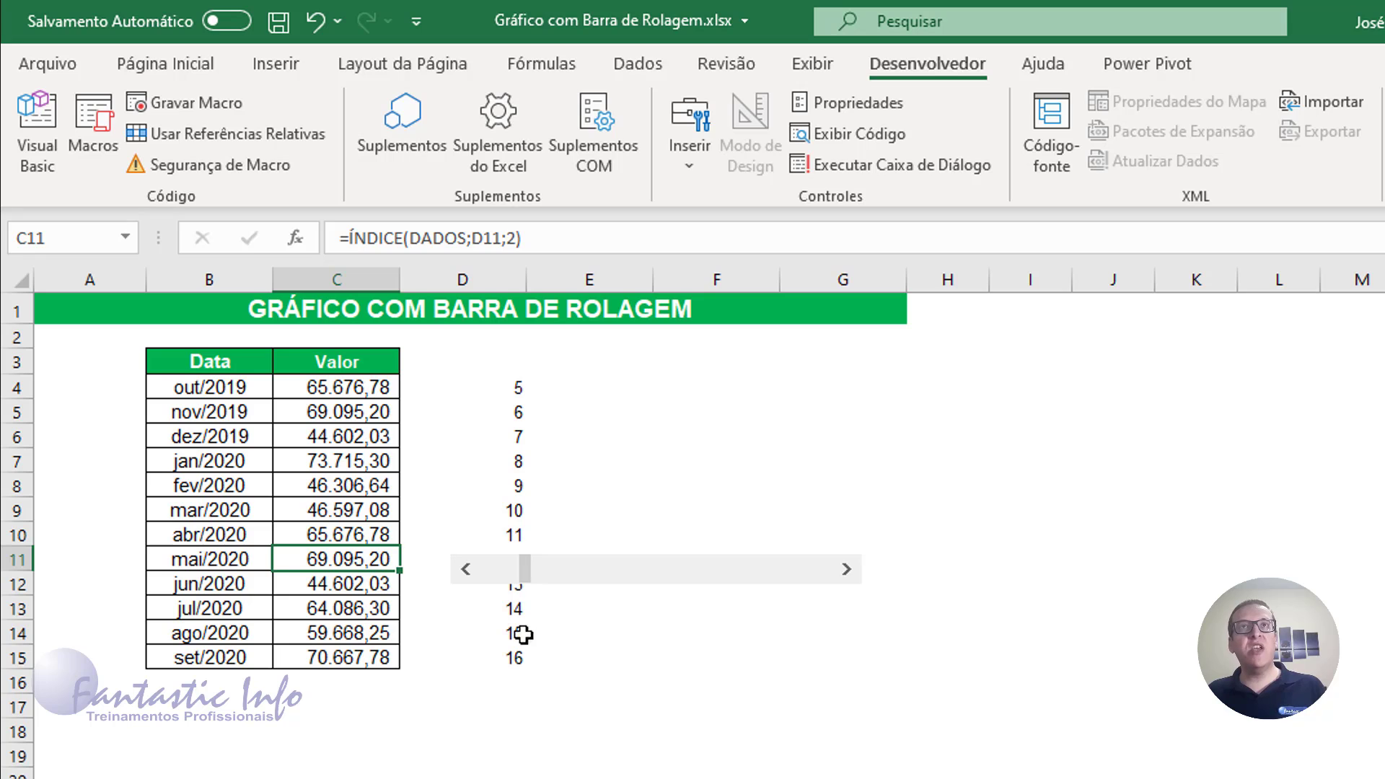
{"action": "left_click", "coordinate": [492, 576]}
{"action": "left_click", "coordinate": [492, 576]}
{"action": "left_click", "coordinate": [492, 576]}
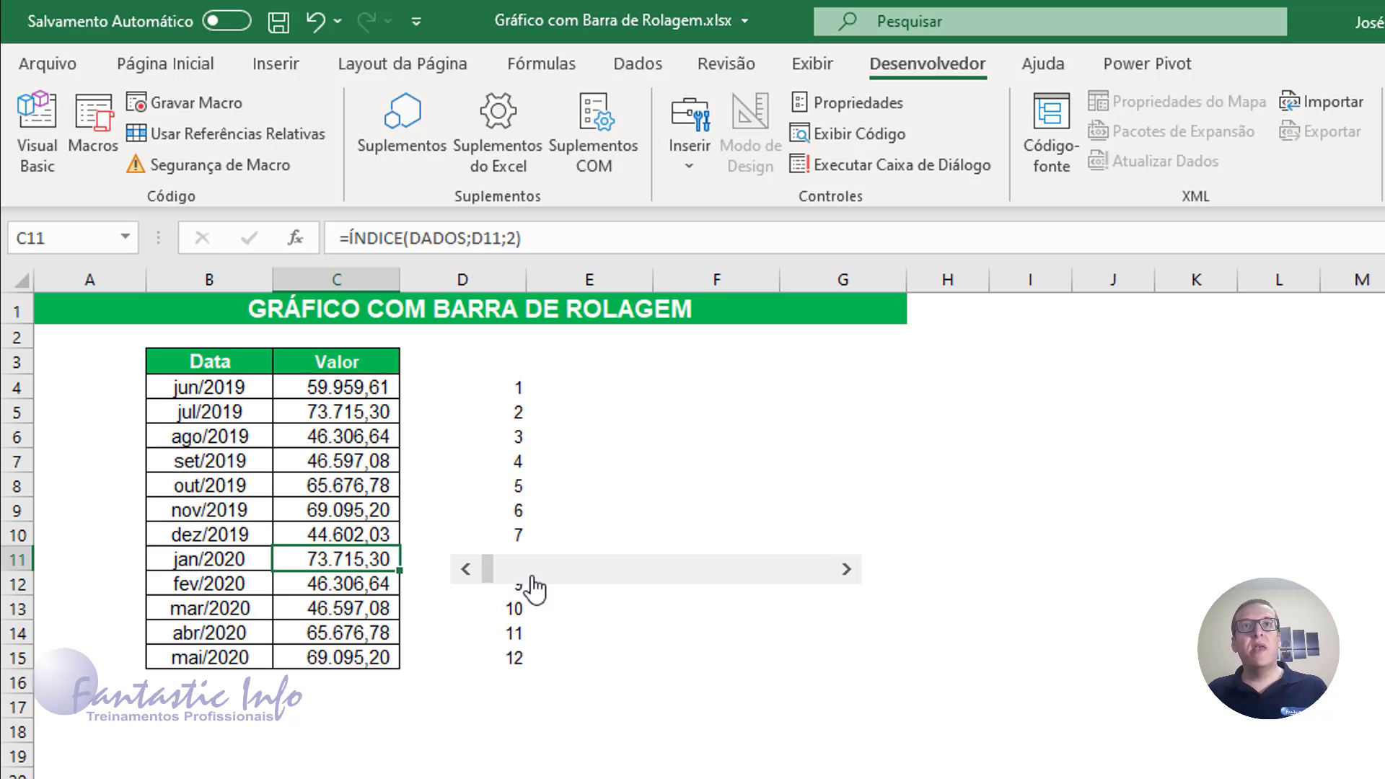
- Move the scroll bar down to rows 17 and 18, below the extended table, clear of the index numbers in column D
{"action": "right_click", "coordinate": [619, 569]}
{"action": "key", "text": "Escape"}
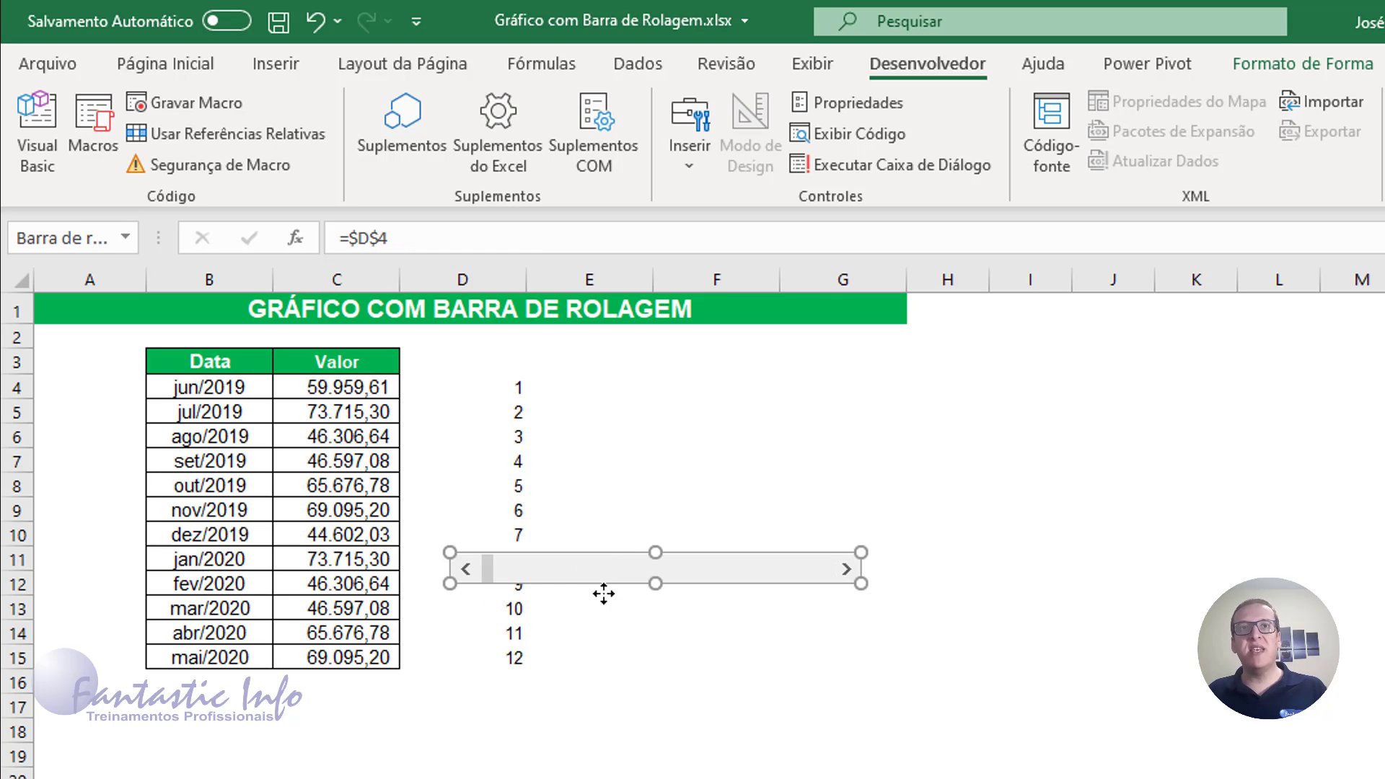
{"action": "left_click_drag", "start_coordinate": [604, 593], "coordinate": [624, 748]}
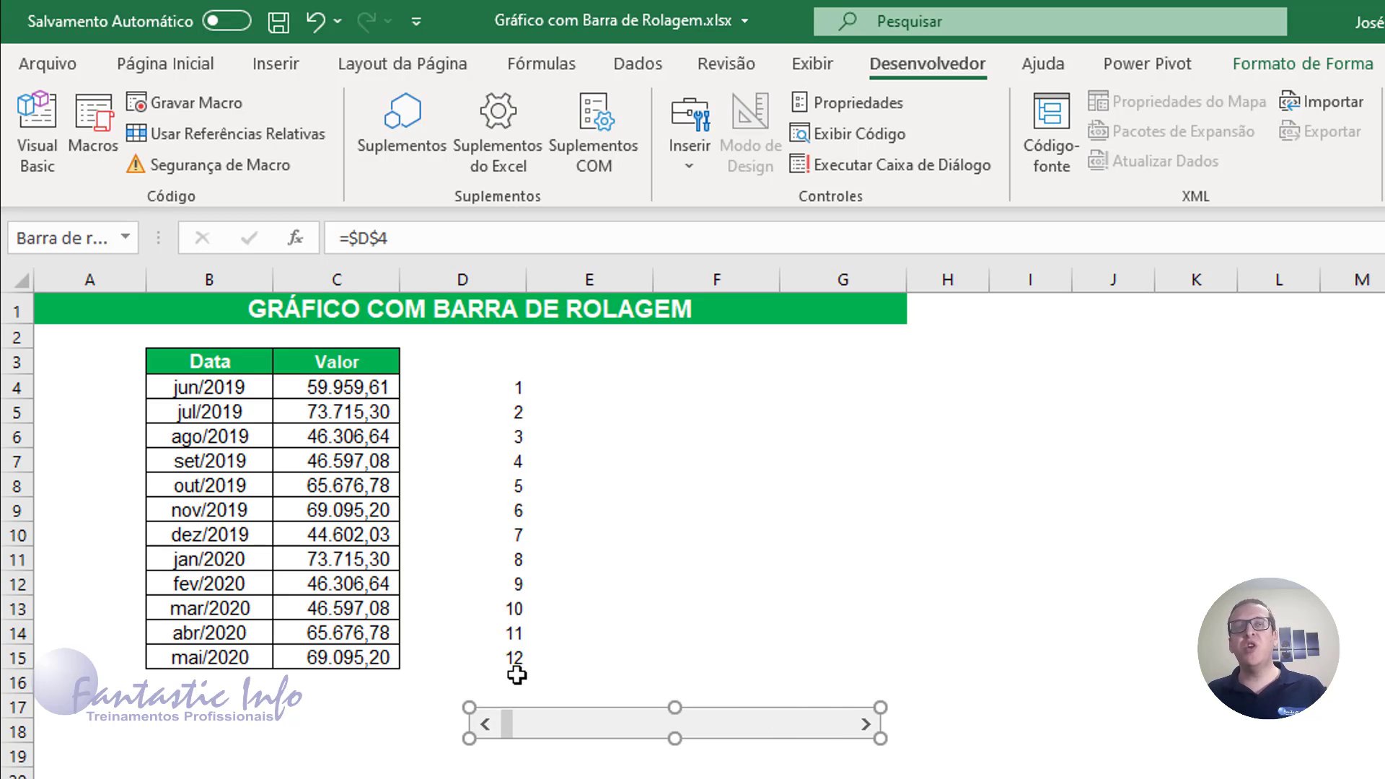
{"action": "left_click_drag", "start_coordinate": [189, 540], "coordinate": [301, 639]}
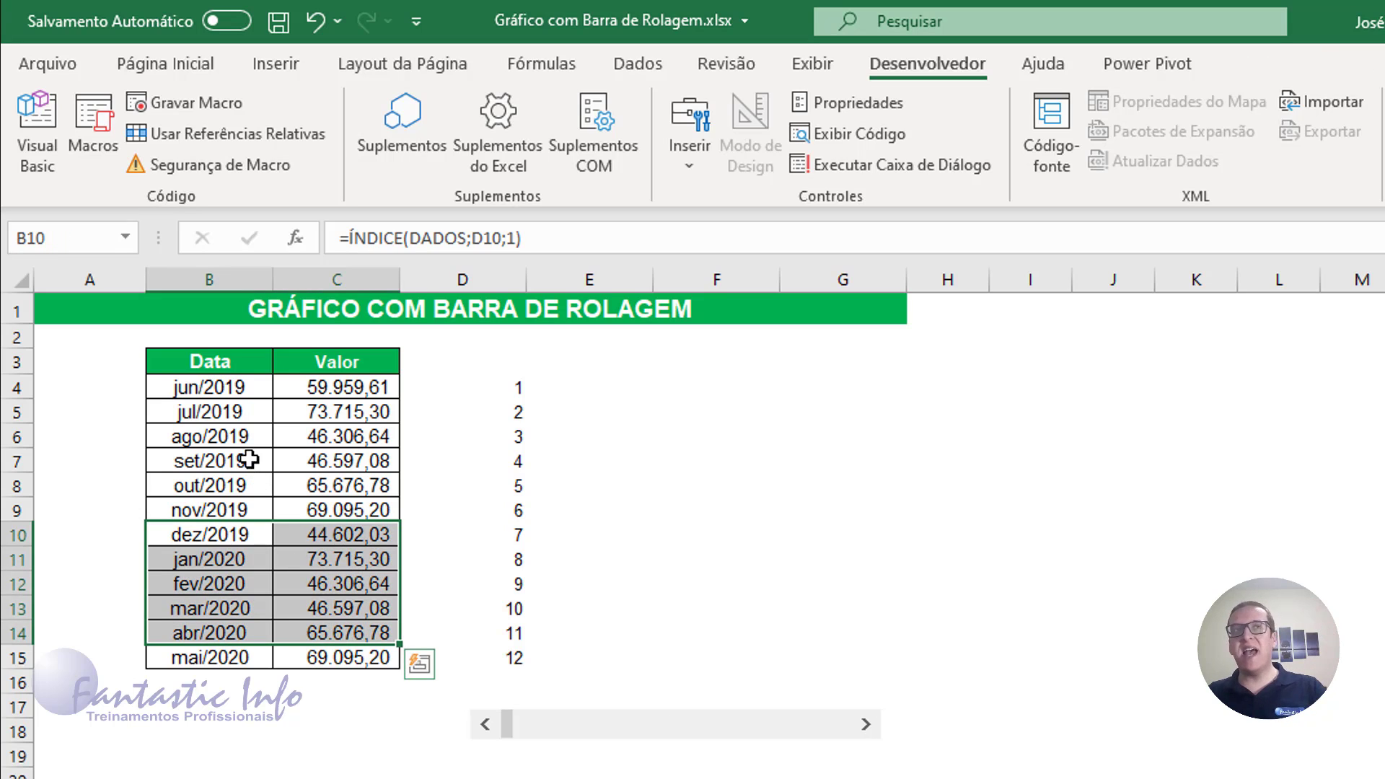
- Insert a 2D line chart with markers from the Data and Valor table in B3:C15
{"action": "left_click", "coordinate": [197, 364]}
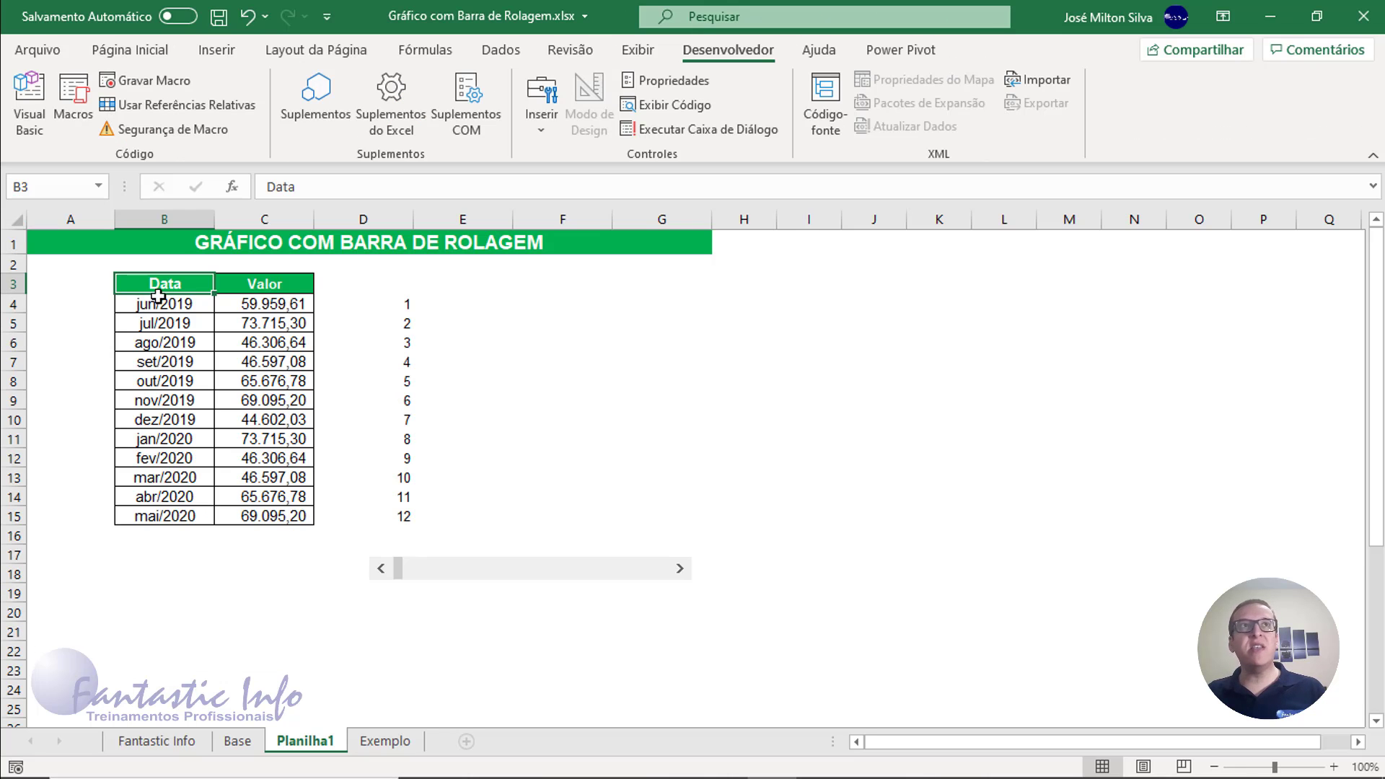
{"action": "left_click_drag", "start_coordinate": [158, 292], "coordinate": [256, 513]}
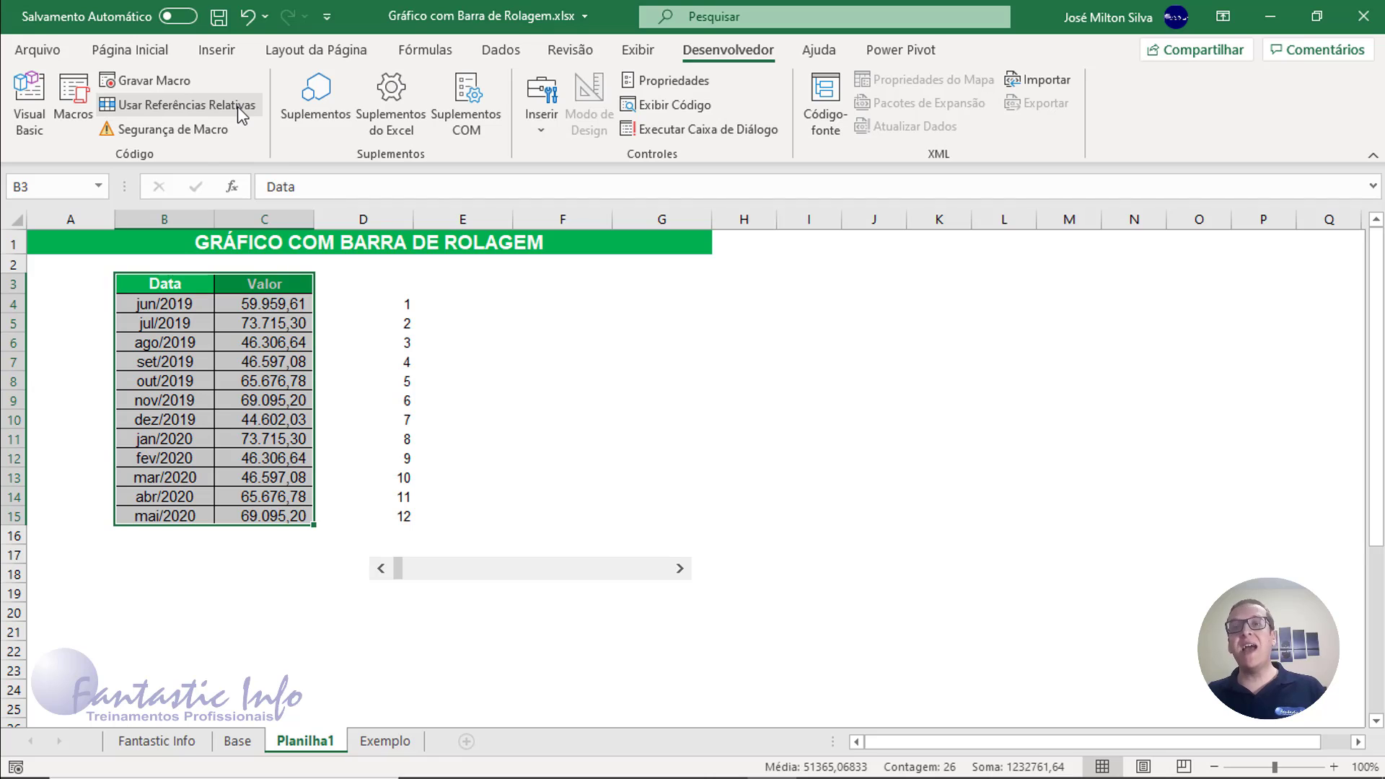
{"action": "left_click", "coordinate": [243, 50]}
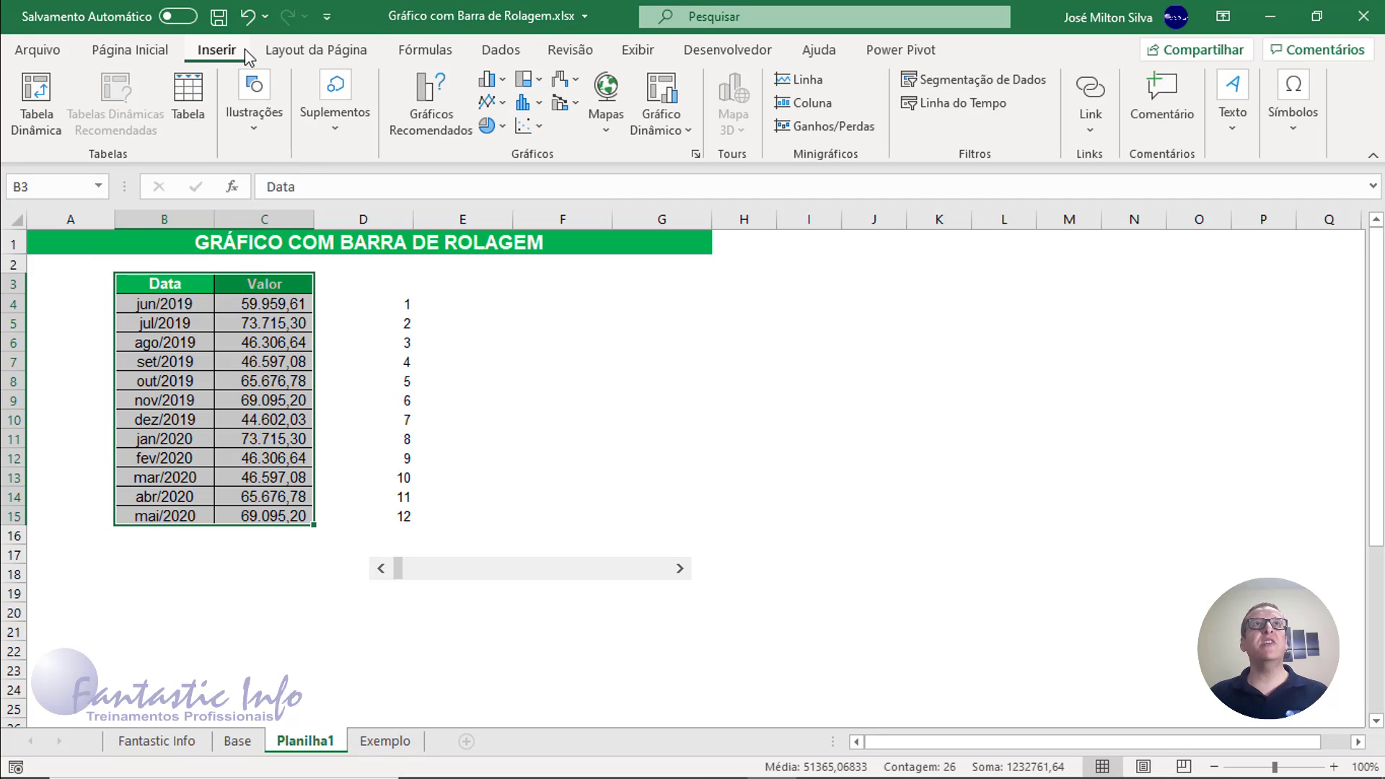
{"action": "left_click", "coordinate": [503, 81]}
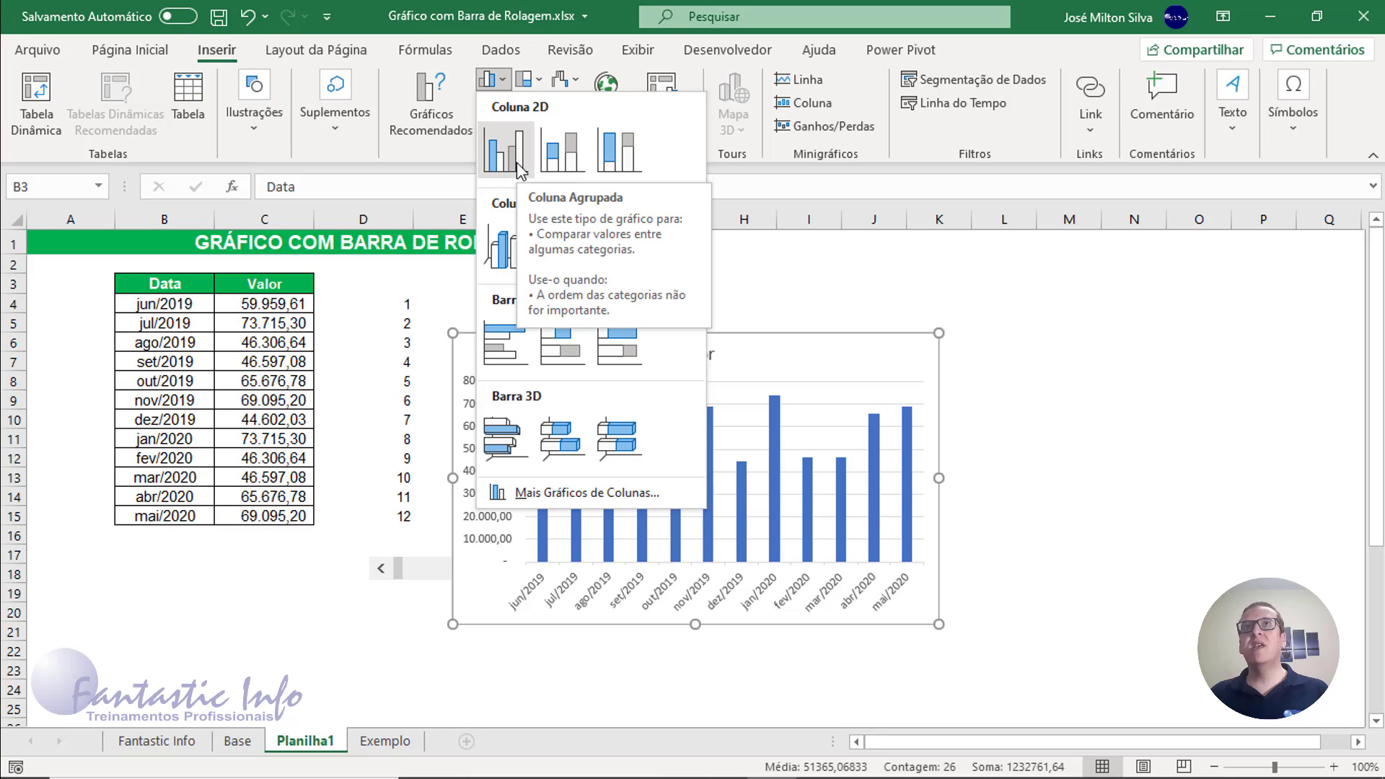
{"action": "left_click", "coordinate": [431, 147]}
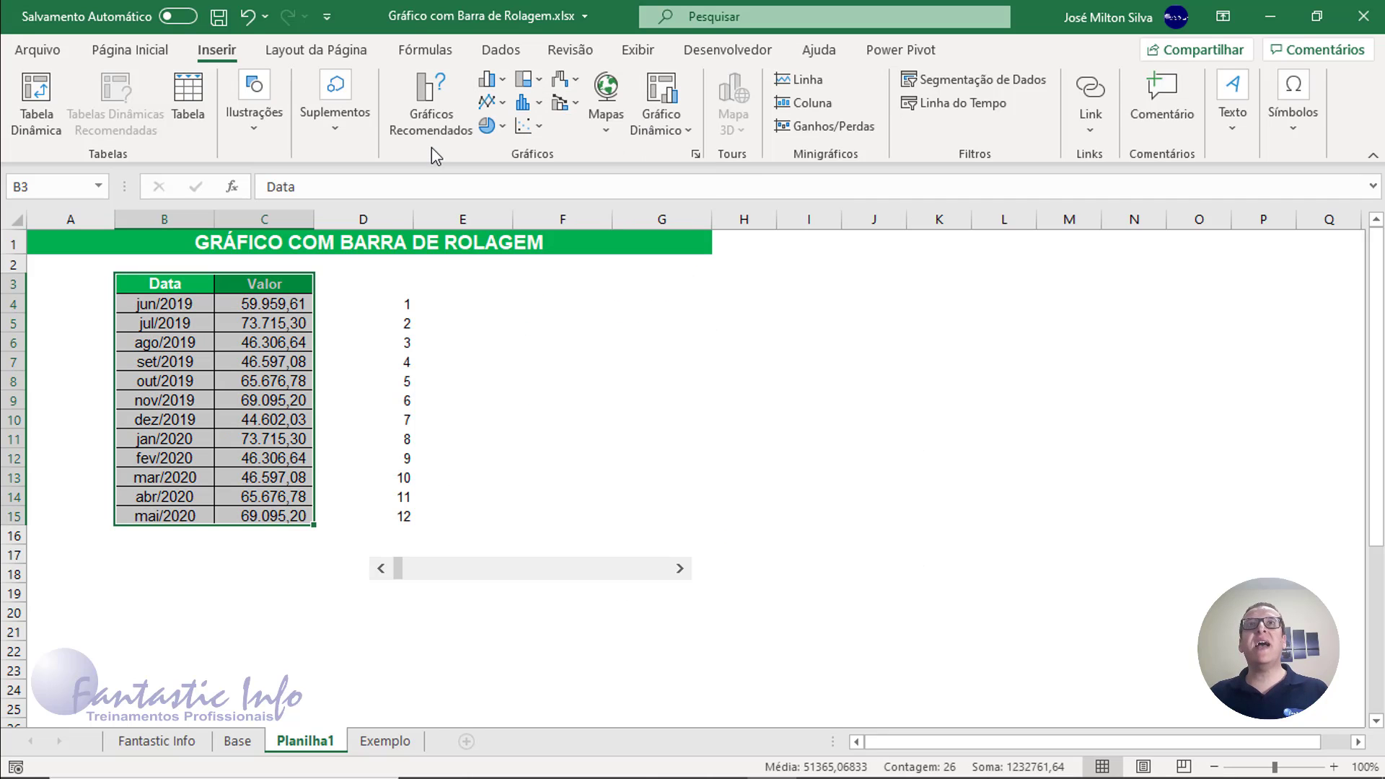
{"action": "left_click", "coordinate": [503, 102]}
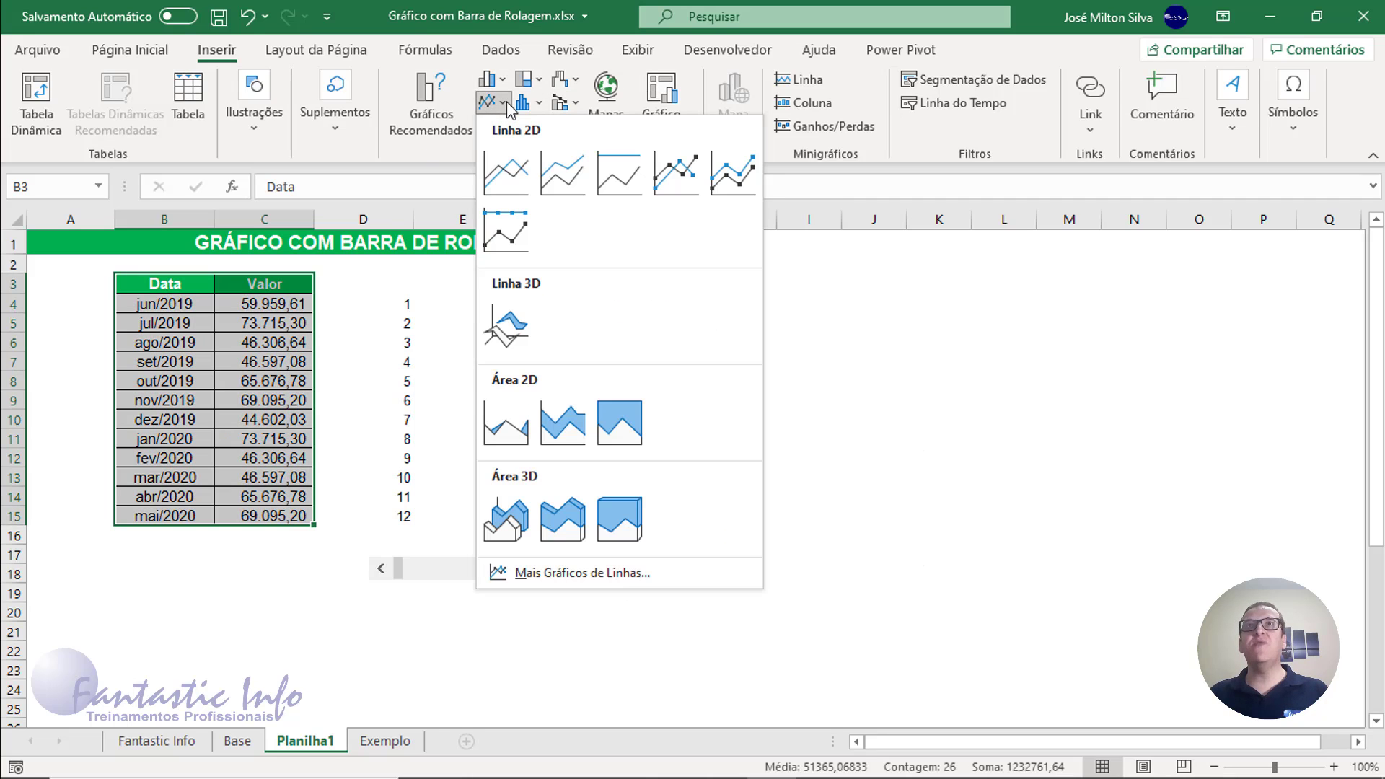
{"action": "left_click", "coordinate": [673, 189]}
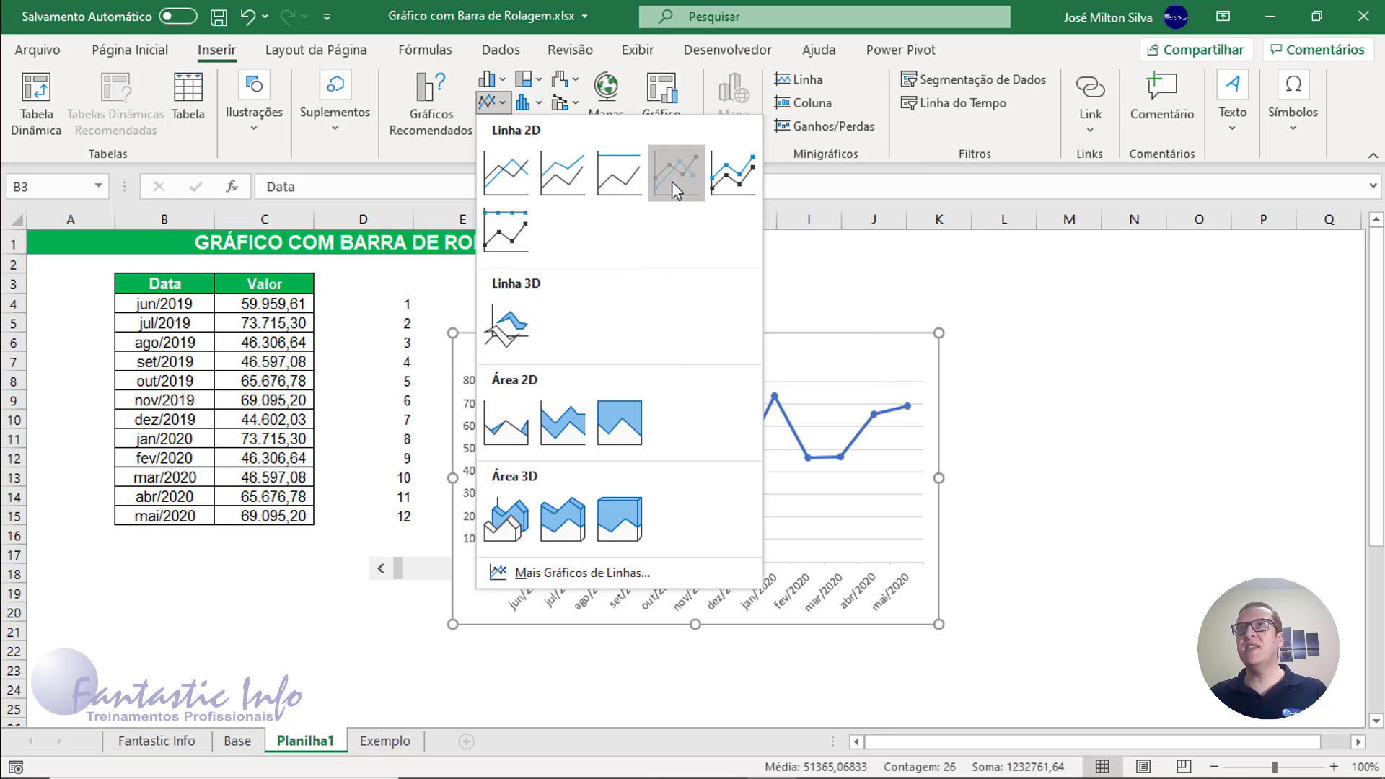
- Move the chart up beside the table, starting at row 2, and widen it to reach column L
{"action": "left_click_drag", "start_coordinate": [599, 327], "coordinate": [632, 258]}
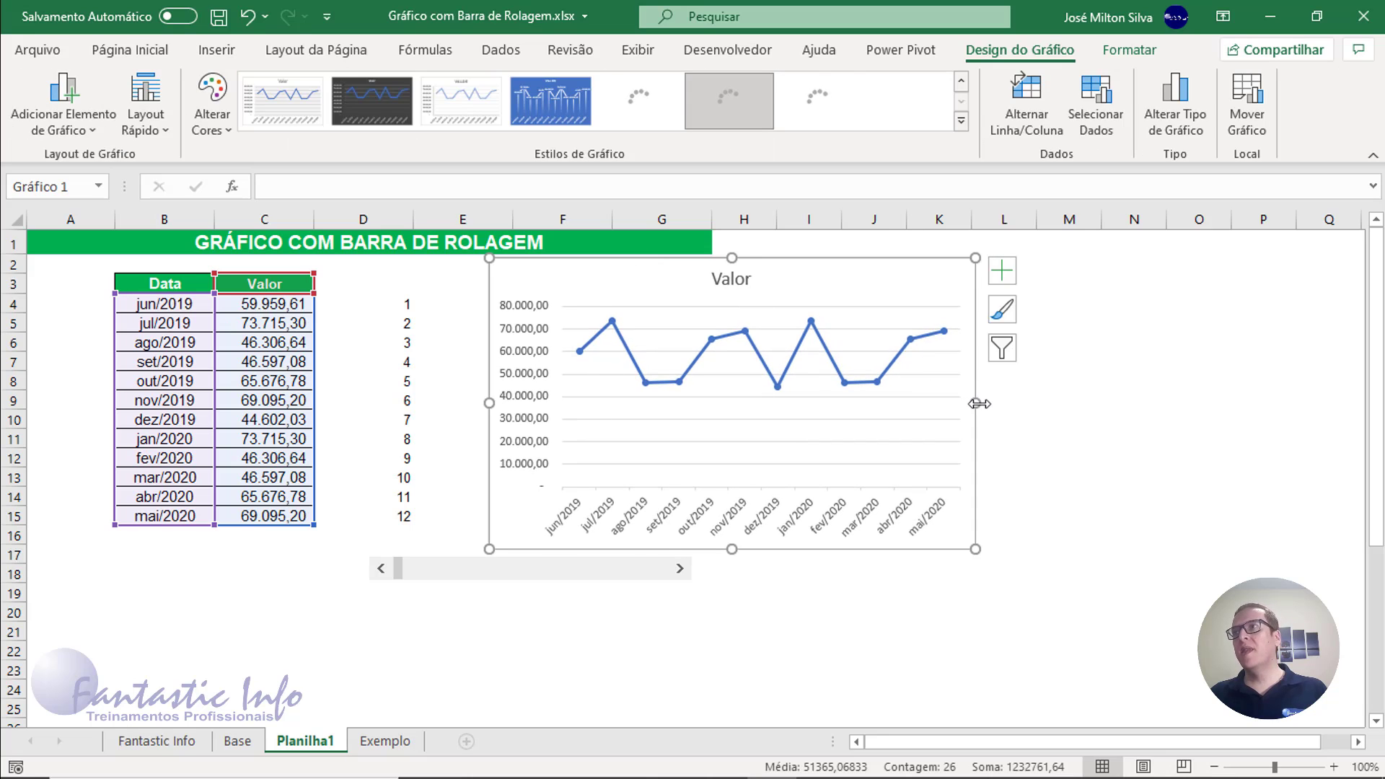
{"action": "left_click_drag", "start_coordinate": [975, 402], "coordinate": [1056, 406]}
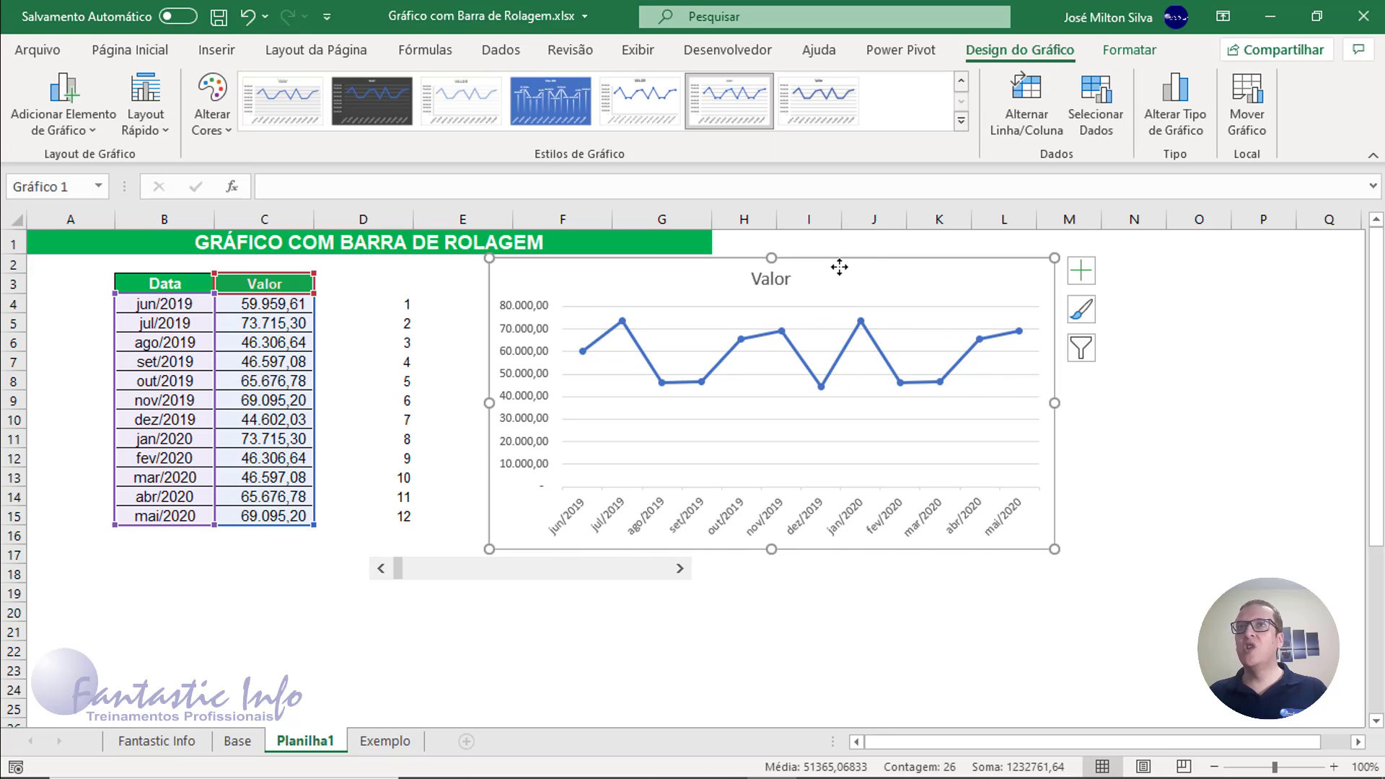
{"action": "left_click_drag", "start_coordinate": [839, 268], "coordinate": [819, 270]}
- Delete the chart's vertical value axis and widen the chart to column M
{"action": "left_click", "coordinate": [508, 388]}
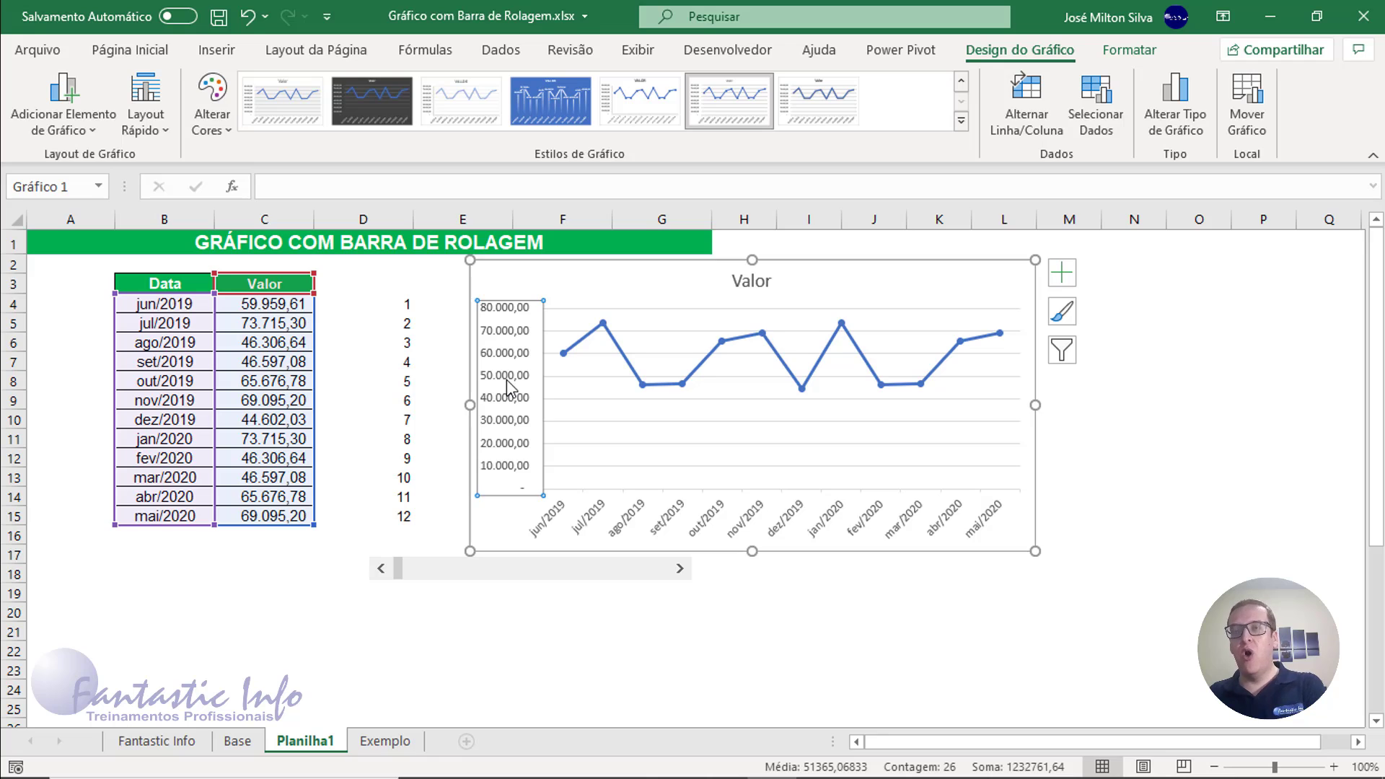
{"action": "key", "text": "Delete"}
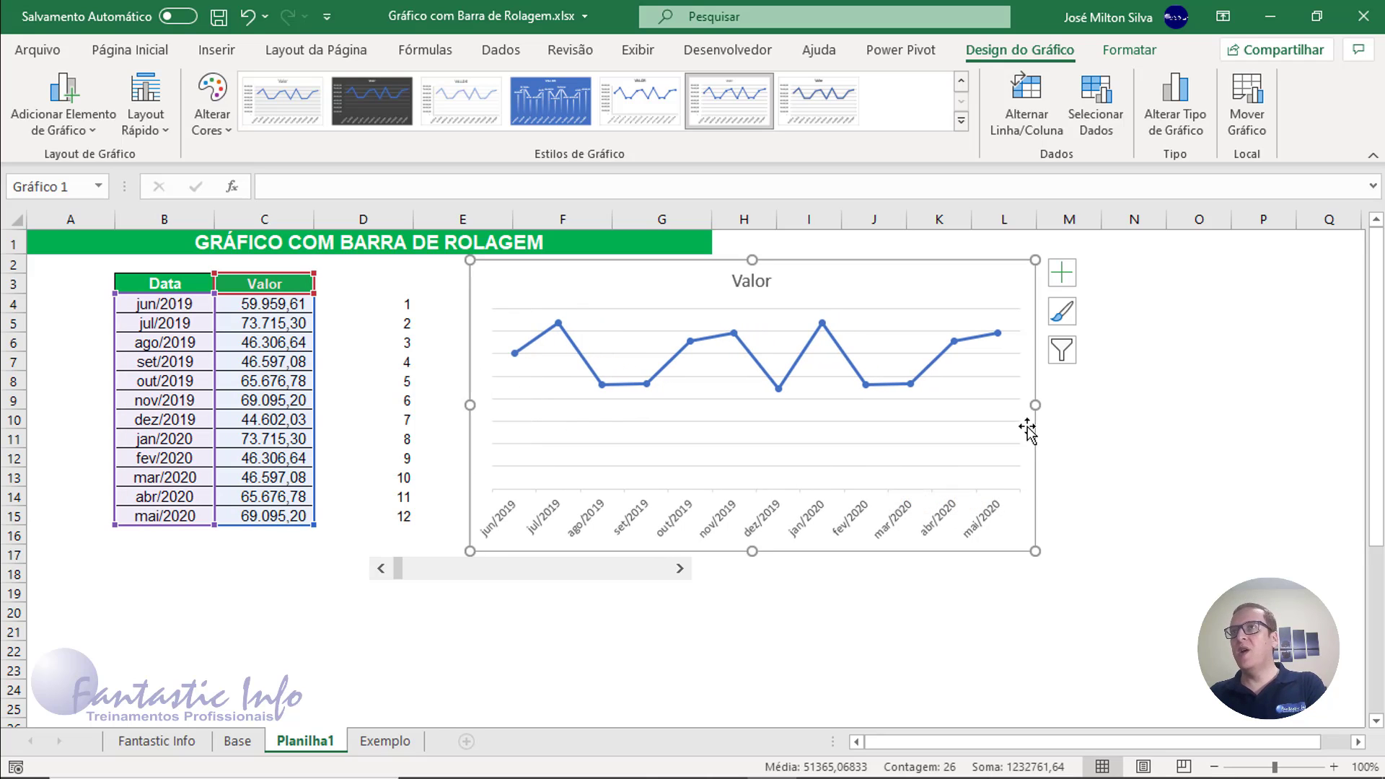
{"action": "left_click_drag", "start_coordinate": [1038, 405], "coordinate": [1095, 406]}
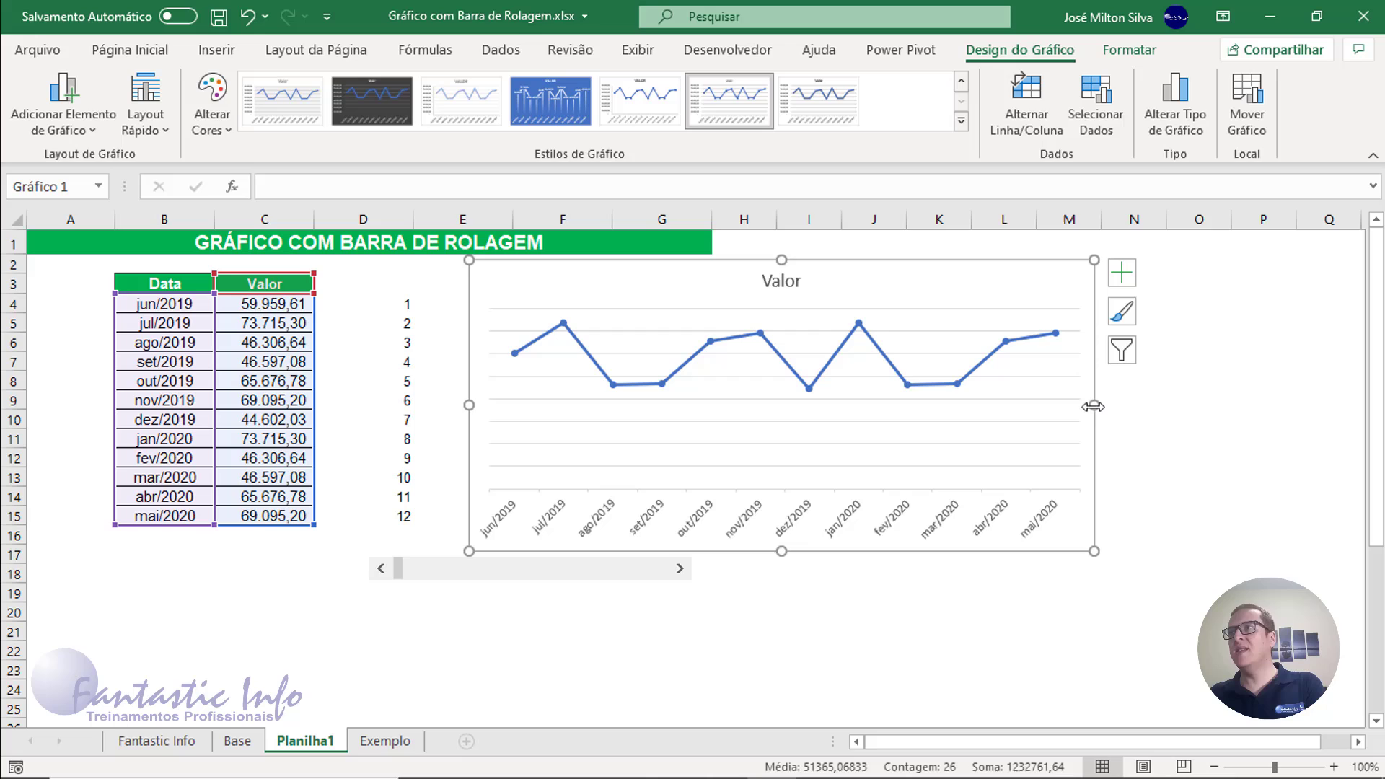
- Add data labels above the line's points, and widen and reposition the chart over columns D to L, clear of the table
{"action": "left_click", "coordinate": [1123, 281]}
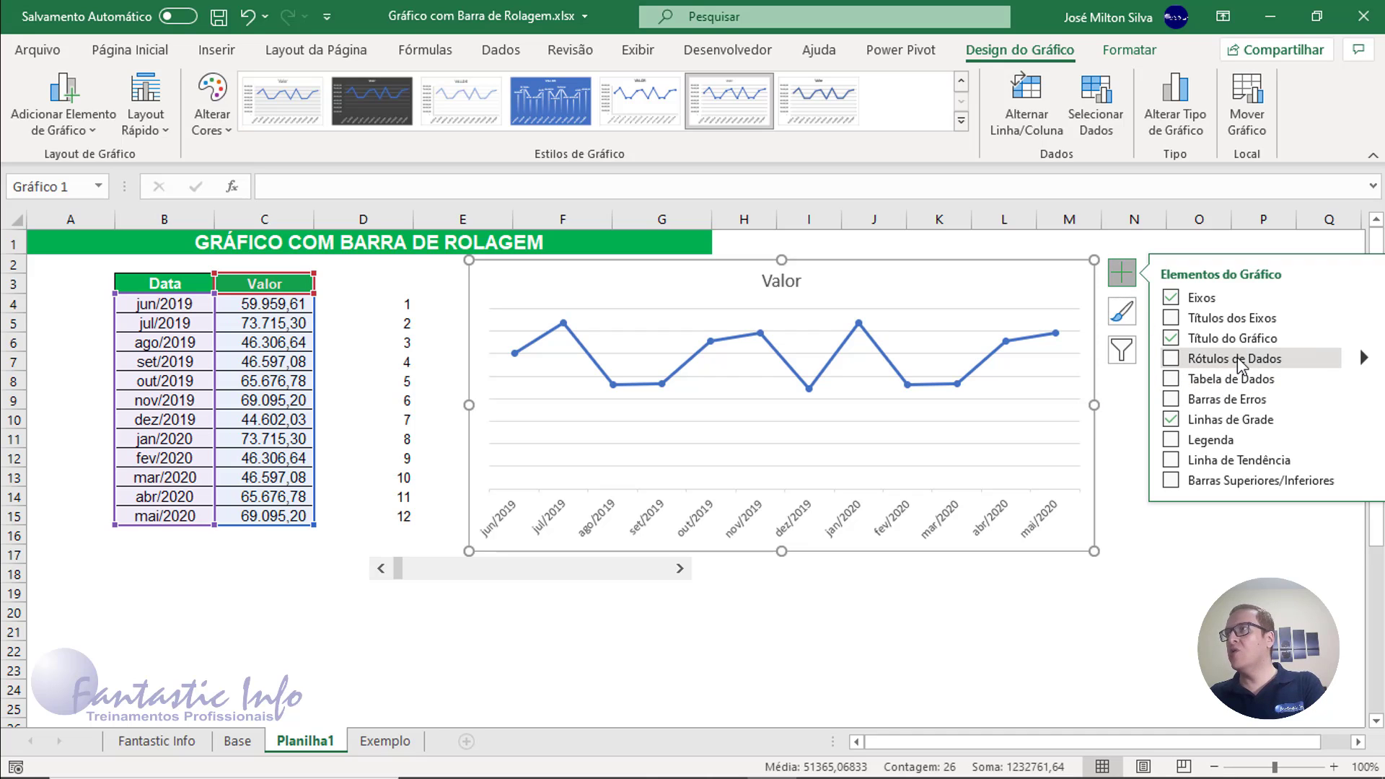
{"action": "left_click_drag", "start_coordinate": [949, 272], "coordinate": [786, 264]}
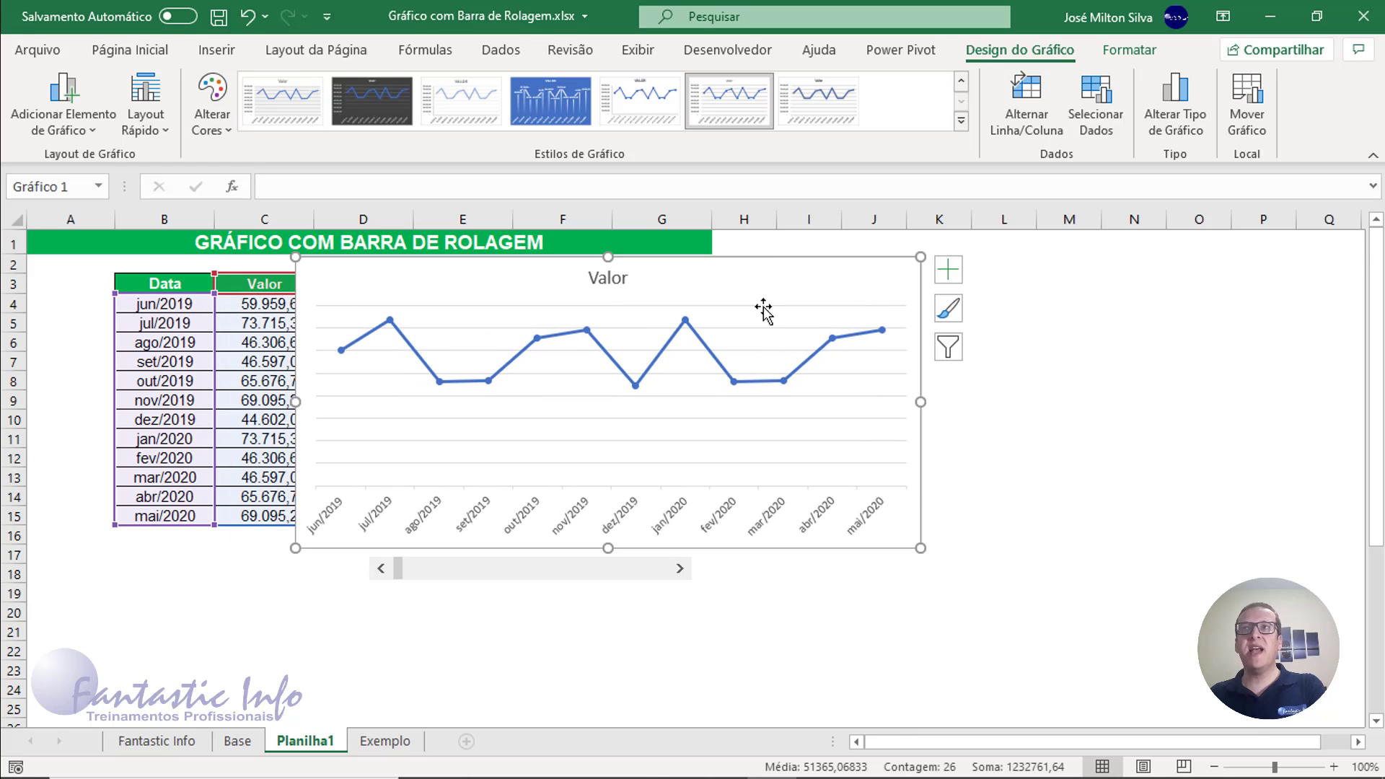
{"action": "left_click", "coordinate": [956, 278]}
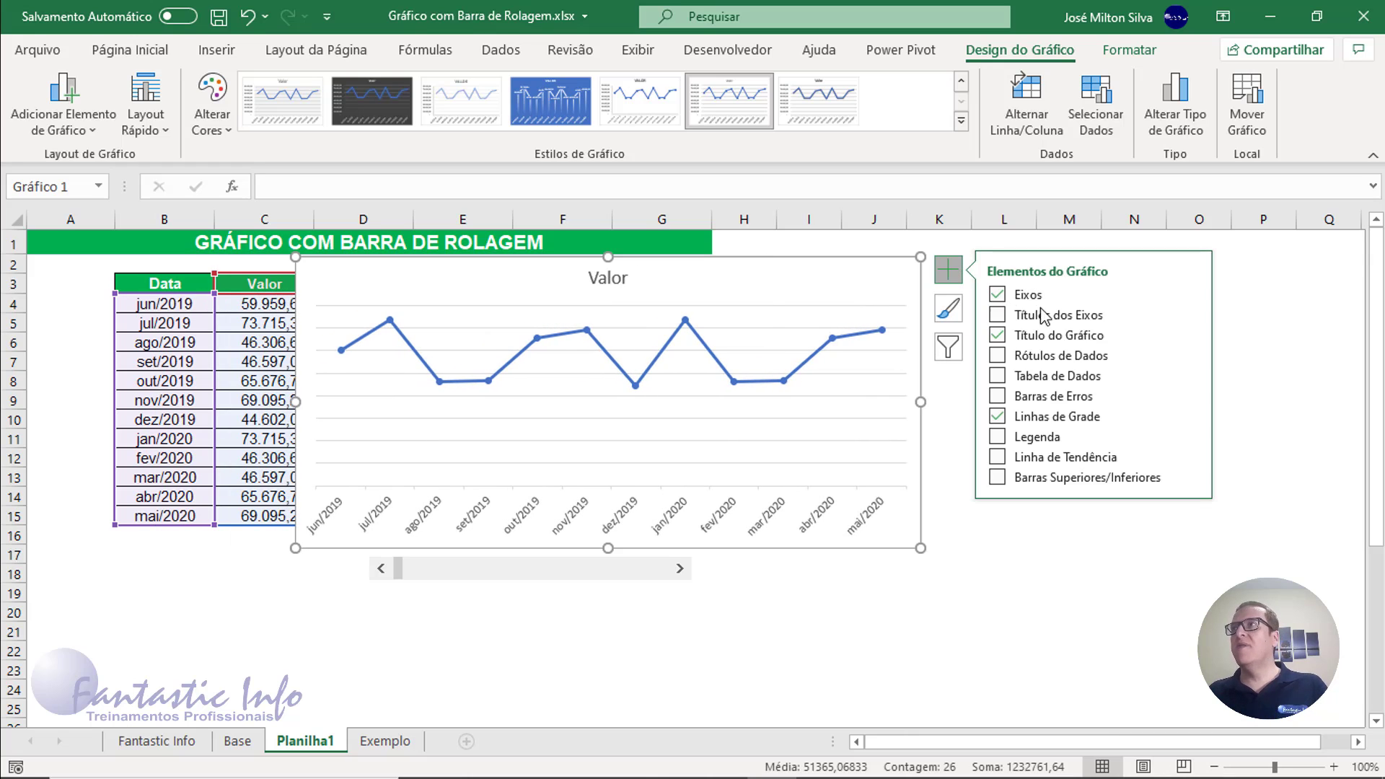
{"action": "left_click", "coordinate": [1191, 354]}
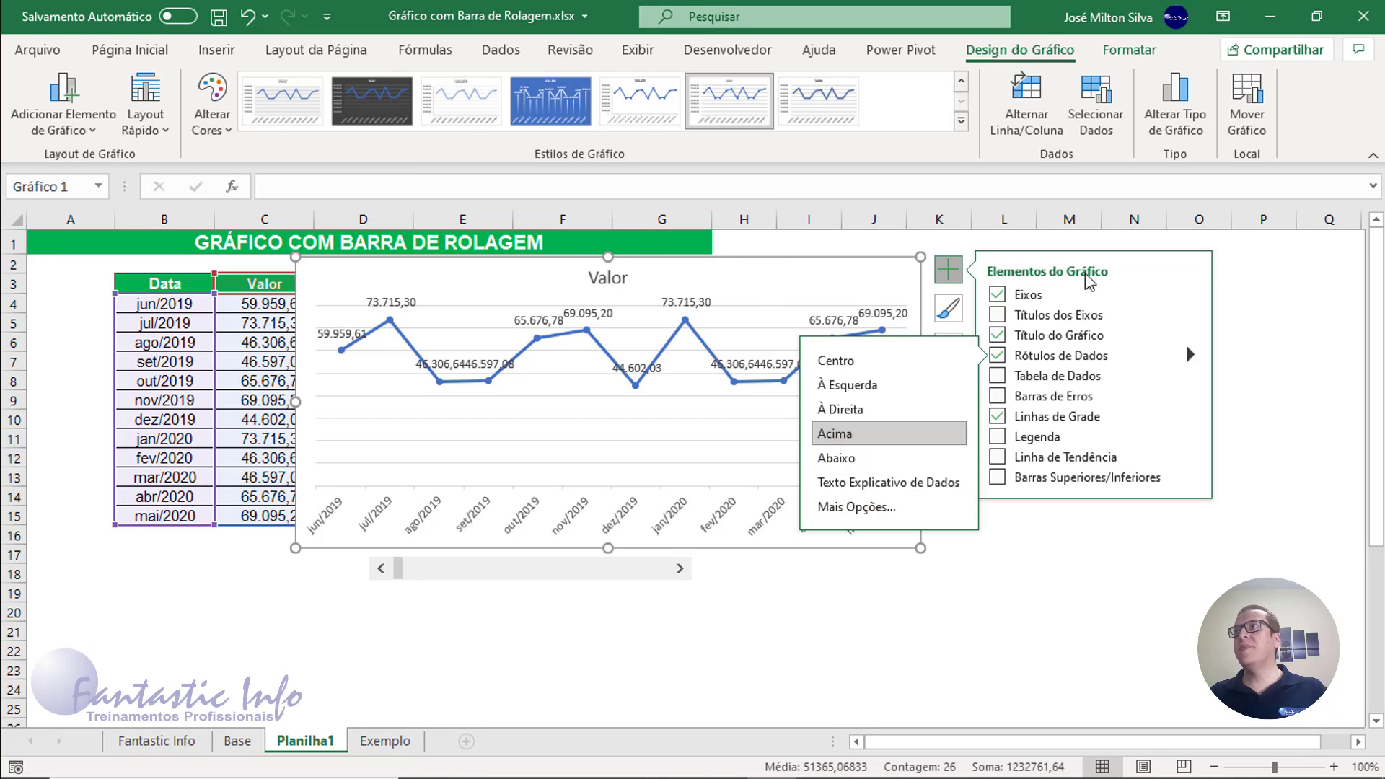
{"action": "left_click", "coordinate": [948, 269]}
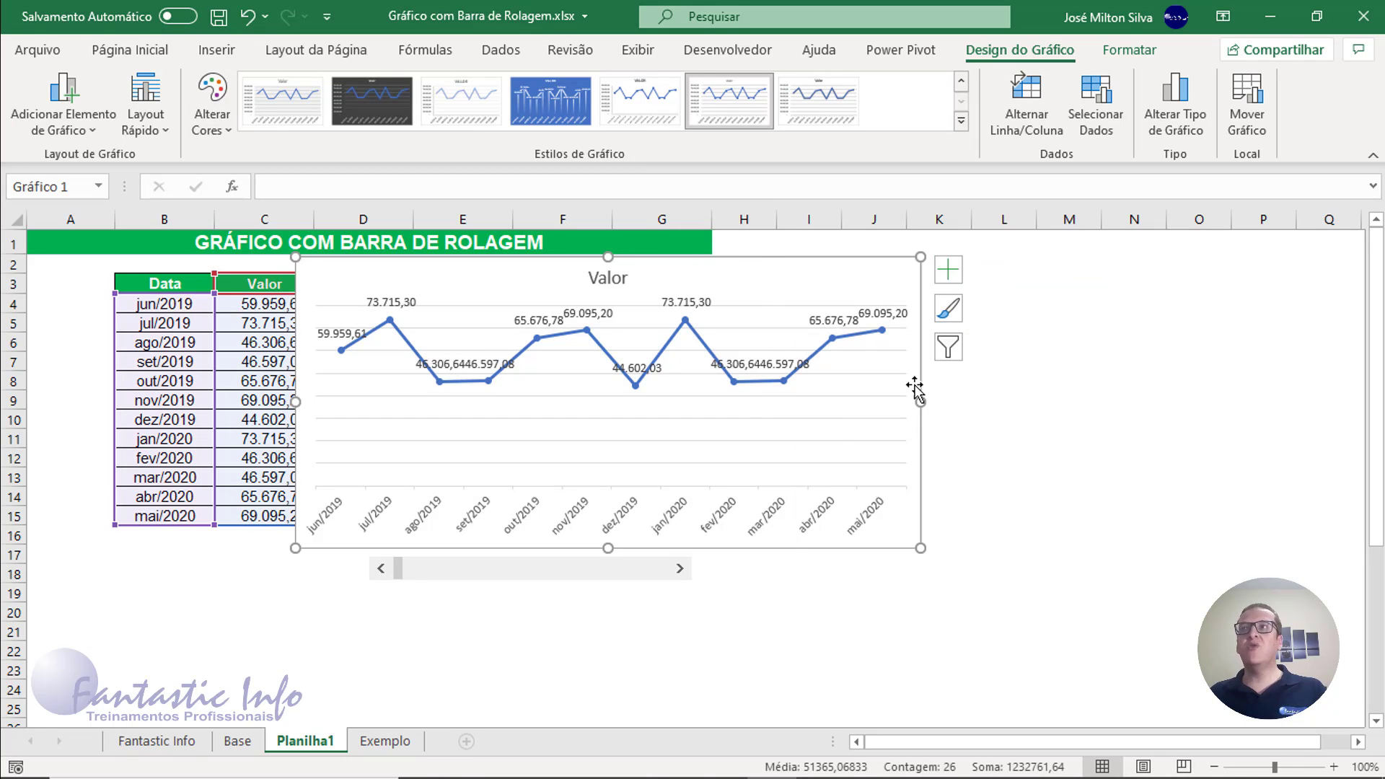
{"action": "left_click_drag", "start_coordinate": [920, 408], "coordinate": [979, 401]}
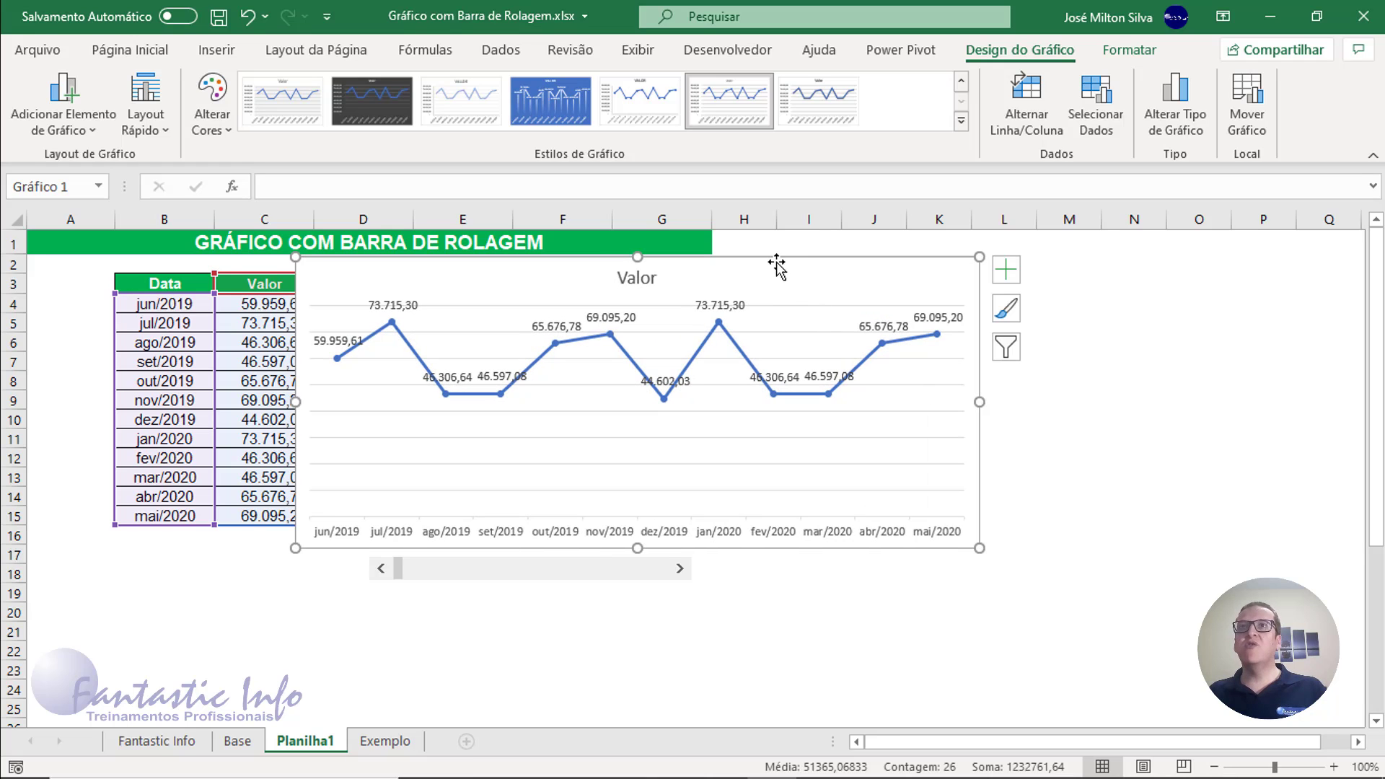
{"action": "mouse_move", "coordinate": [777, 267]}
{"action": "left_mouse_down"}
{"action": "mouse_move", "coordinate": [934, 260]}
{"action": "mouse_move", "coordinate": [833, 256]}
{"action": "left_mouse_up"}
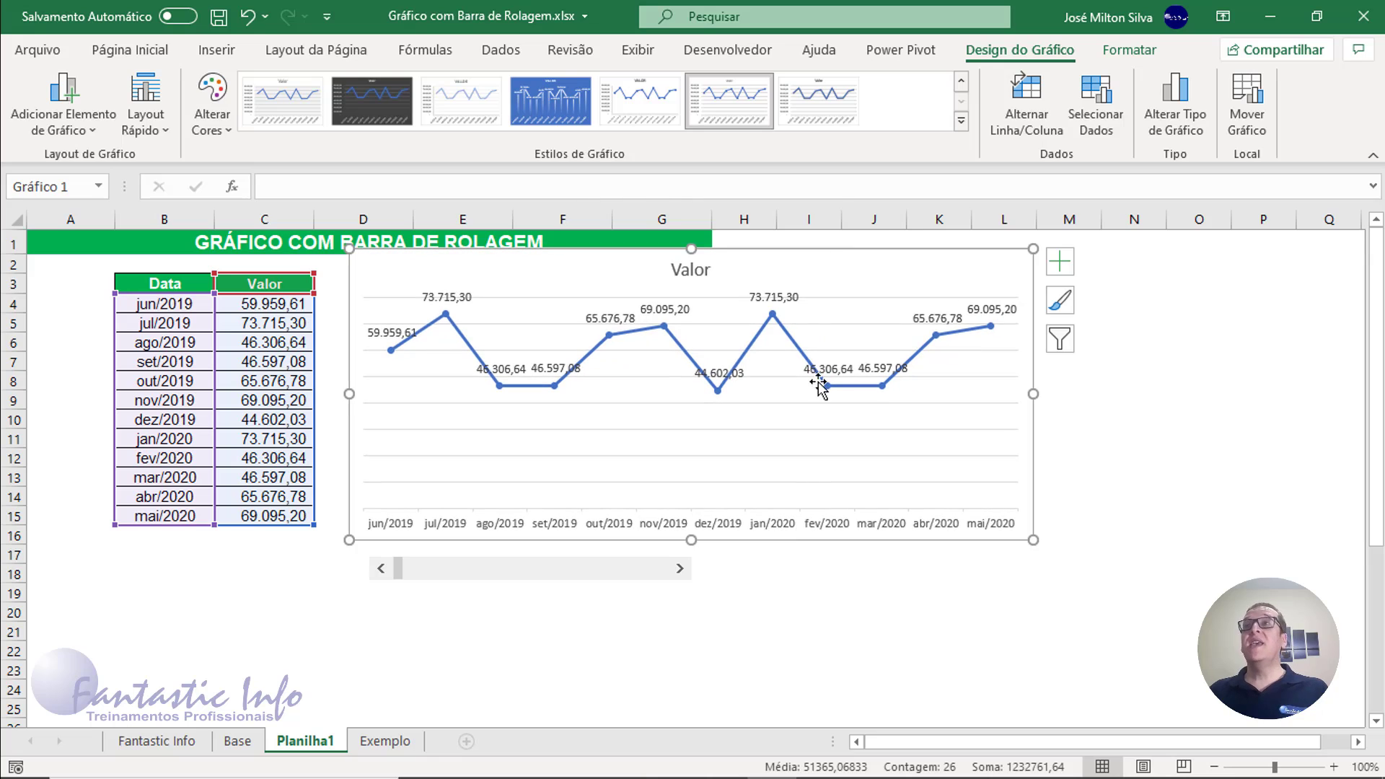
- Test the chart by stepping the scroll bar forward until the table starts at out/2019
{"action": "left_click", "coordinate": [681, 570]}
{"action": "left_click", "coordinate": [680, 569]}
{"action": "left_click", "coordinate": [680, 570]}
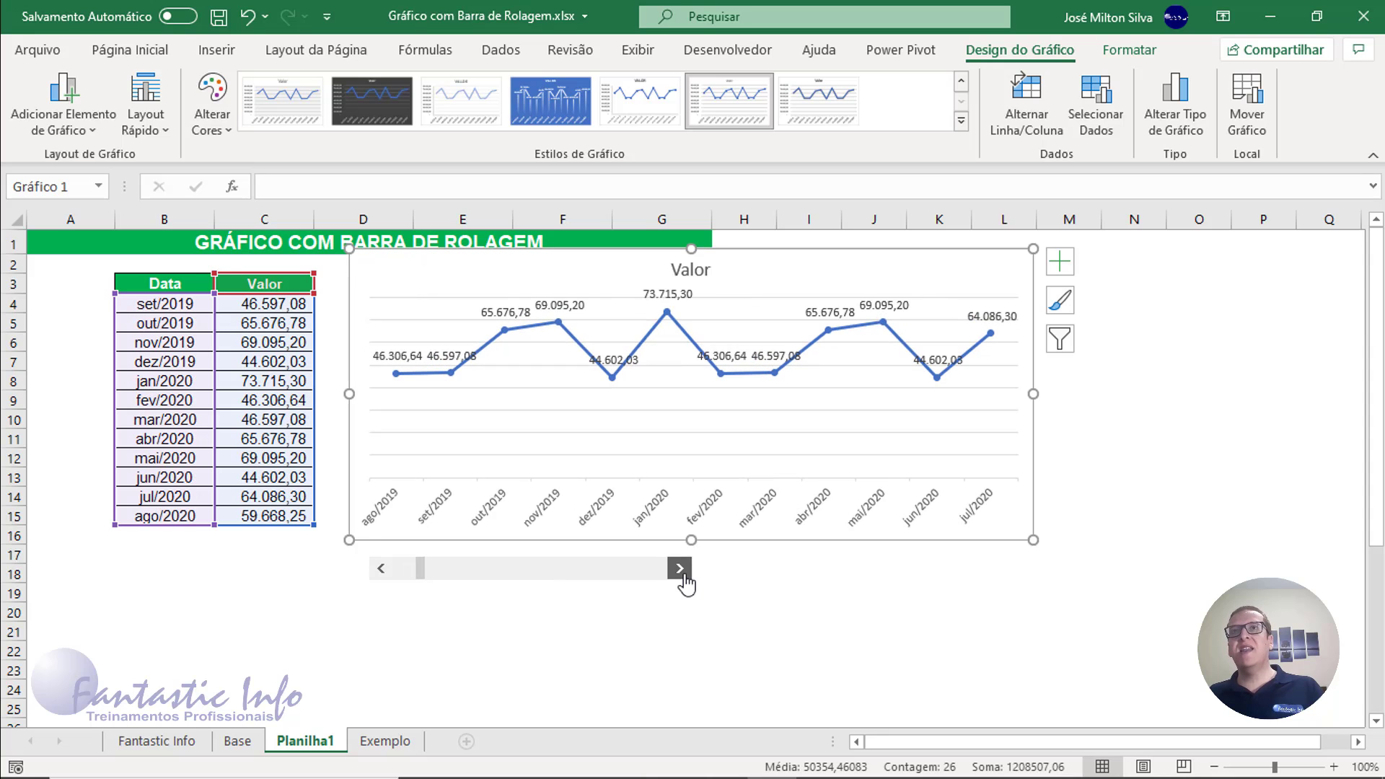
{"action": "left_click", "coordinate": [680, 570]}
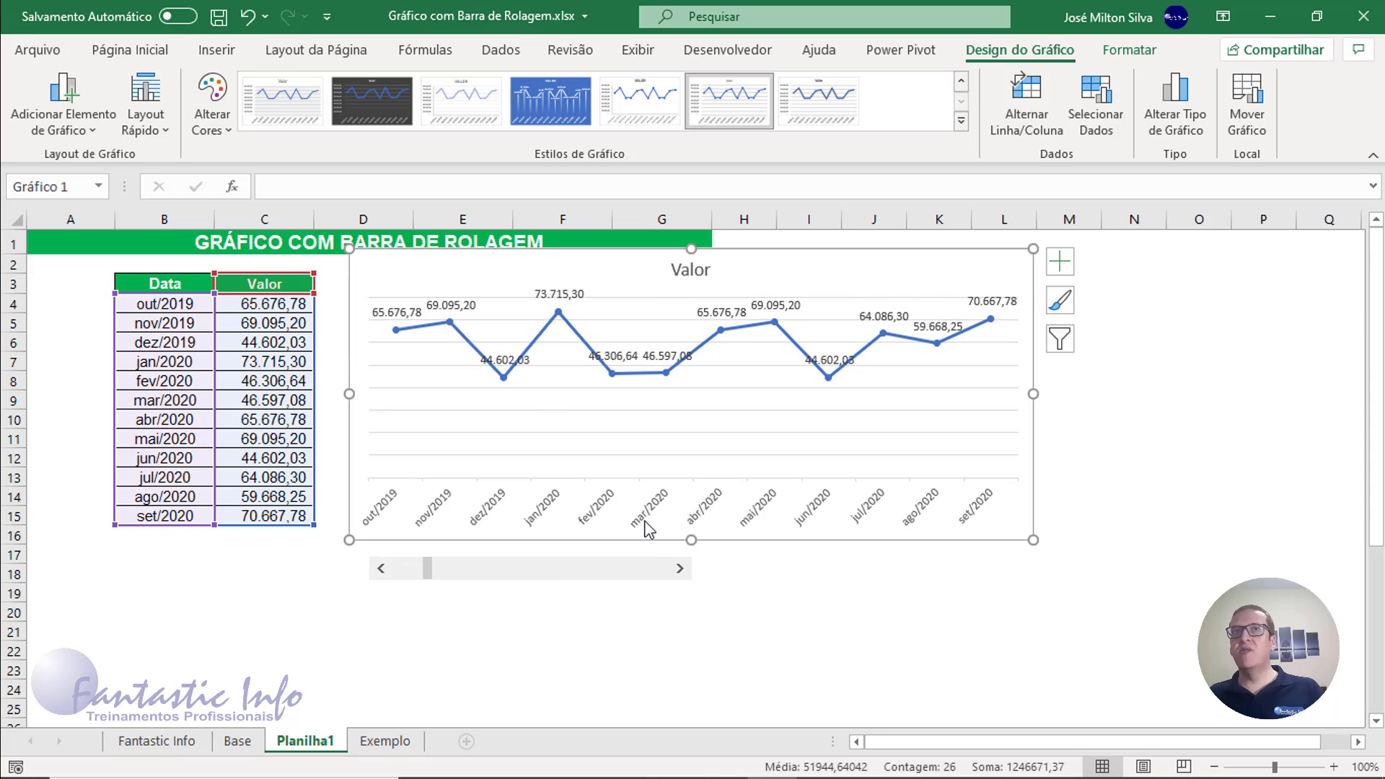
- Rotate the chart's data labels upward with Girar Texto para Cima
{"action": "left_click", "coordinate": [568, 296]}
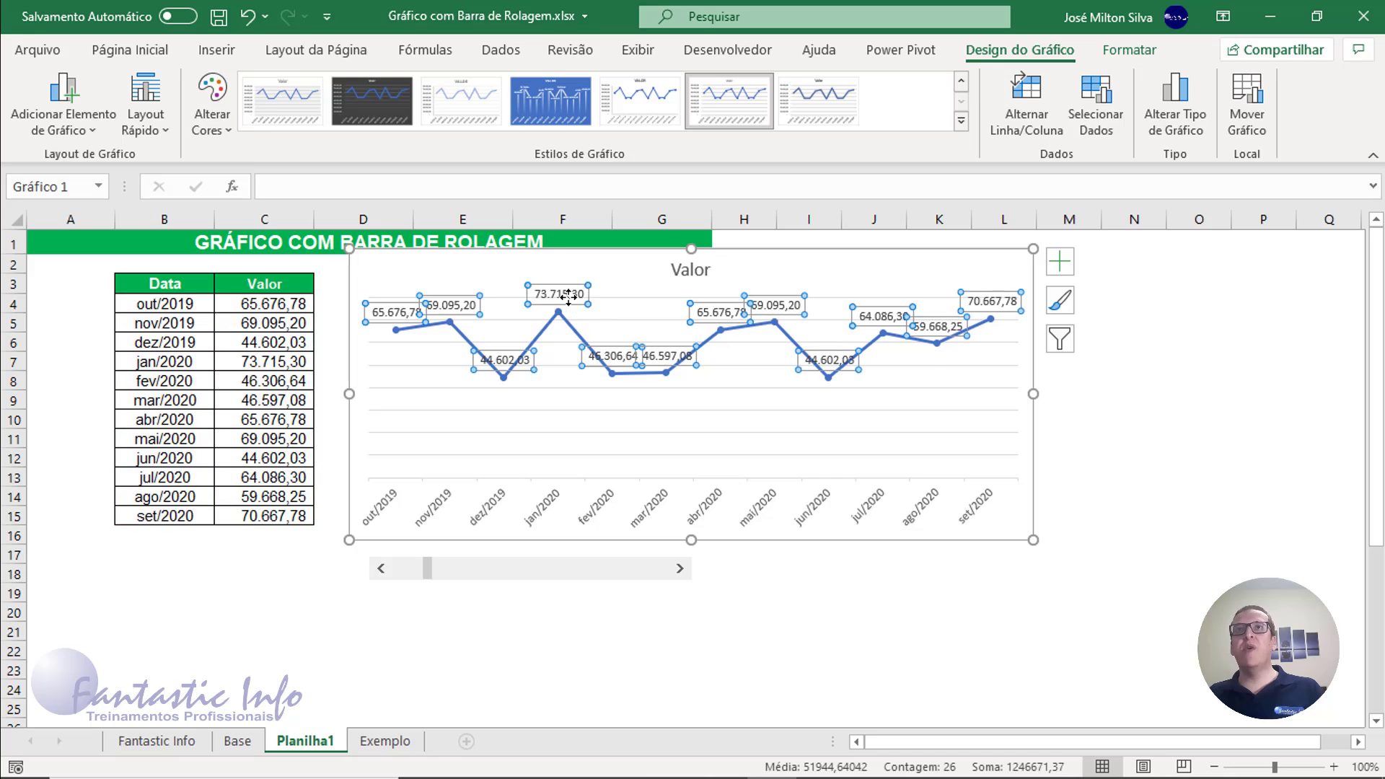
{"action": "left_click", "coordinate": [165, 49]}
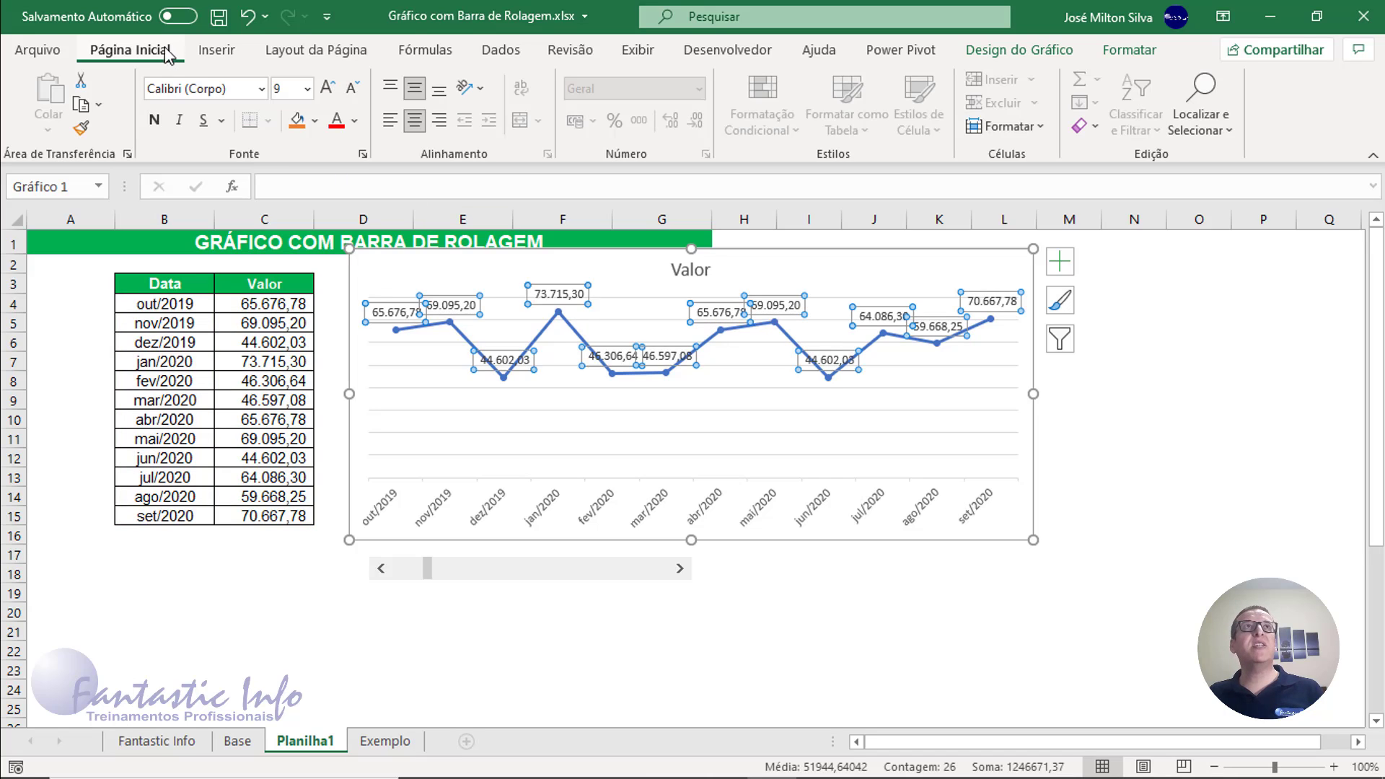
{"action": "left_click", "coordinate": [469, 88]}
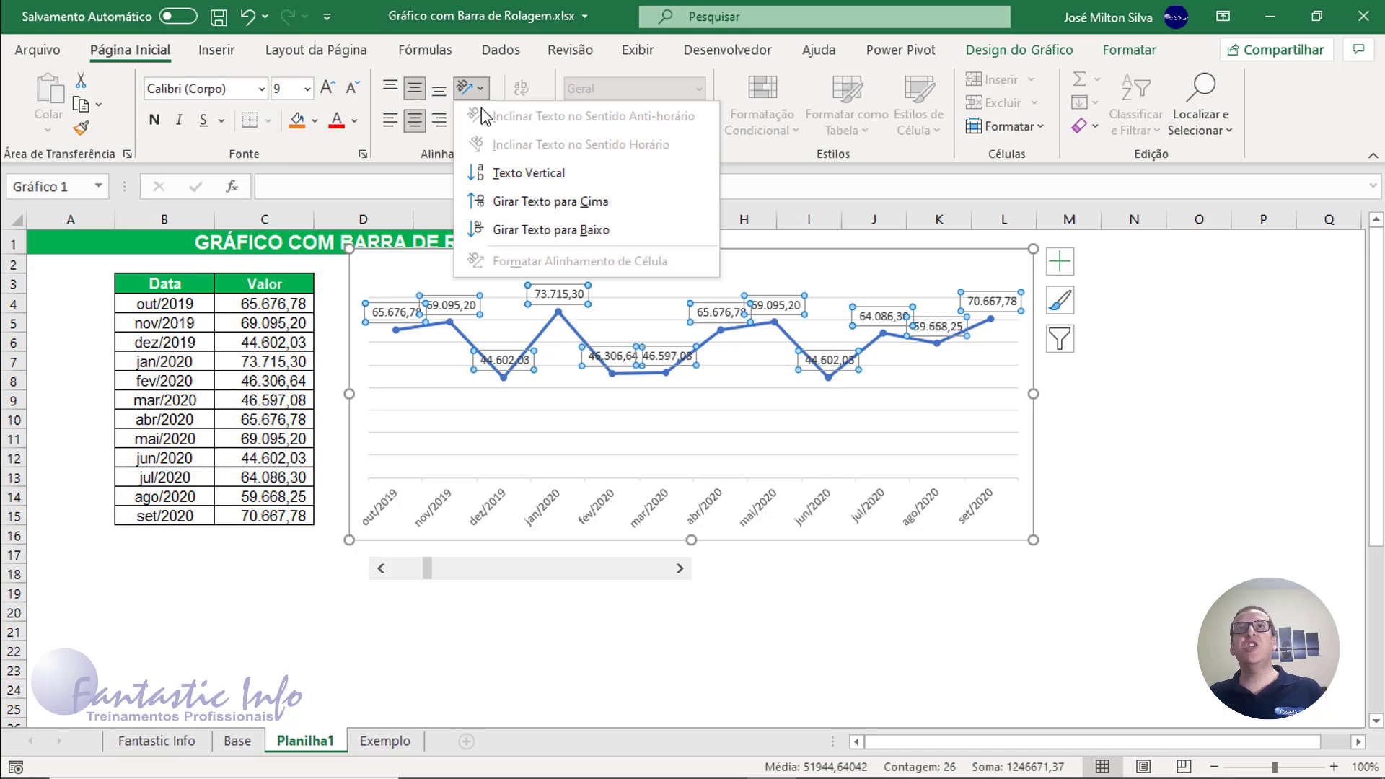
{"action": "left_click", "coordinate": [498, 205]}
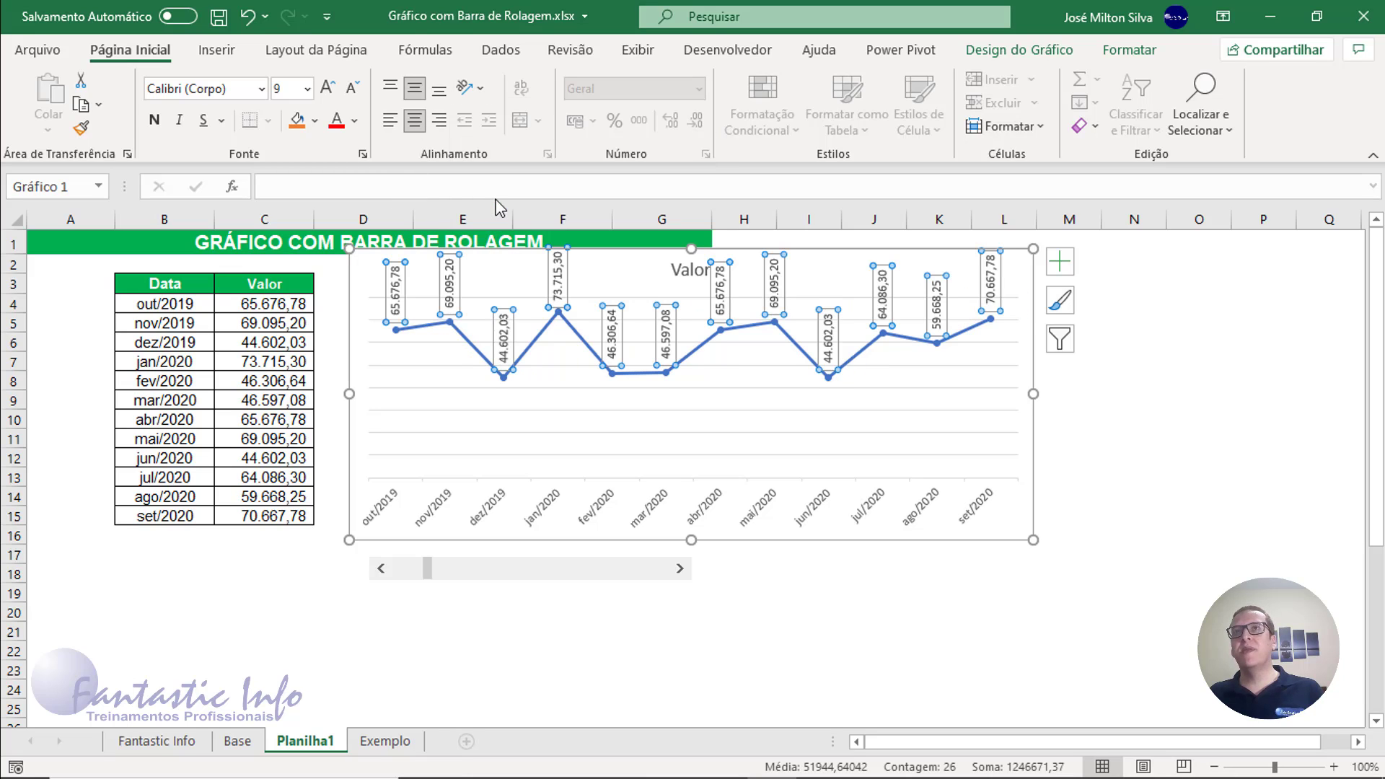
- Lower the upper edge of the plot area to make room for the rotated labels, and delete the horizontal gridlines
{"action": "left_click", "coordinate": [616, 303]}
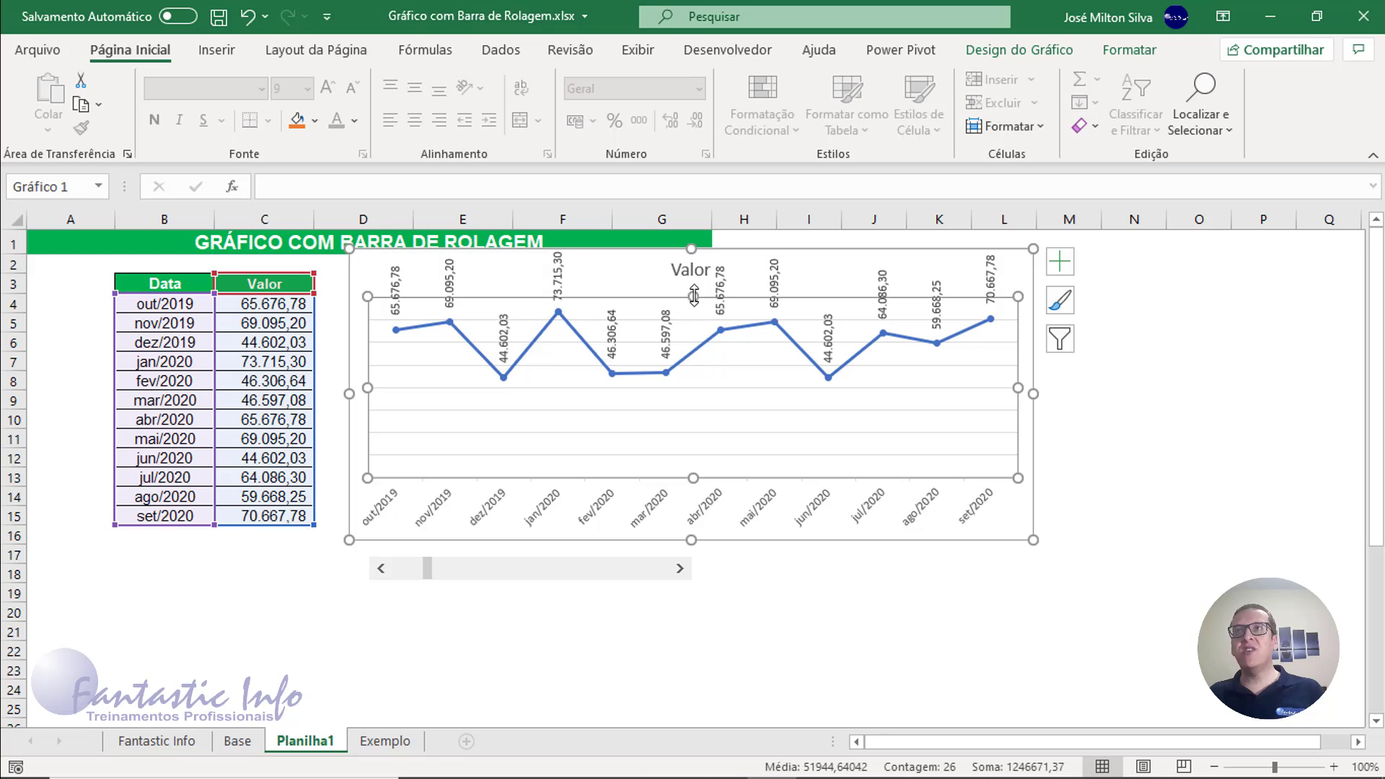
{"action": "left_click_drag", "start_coordinate": [694, 297], "coordinate": [692, 336]}
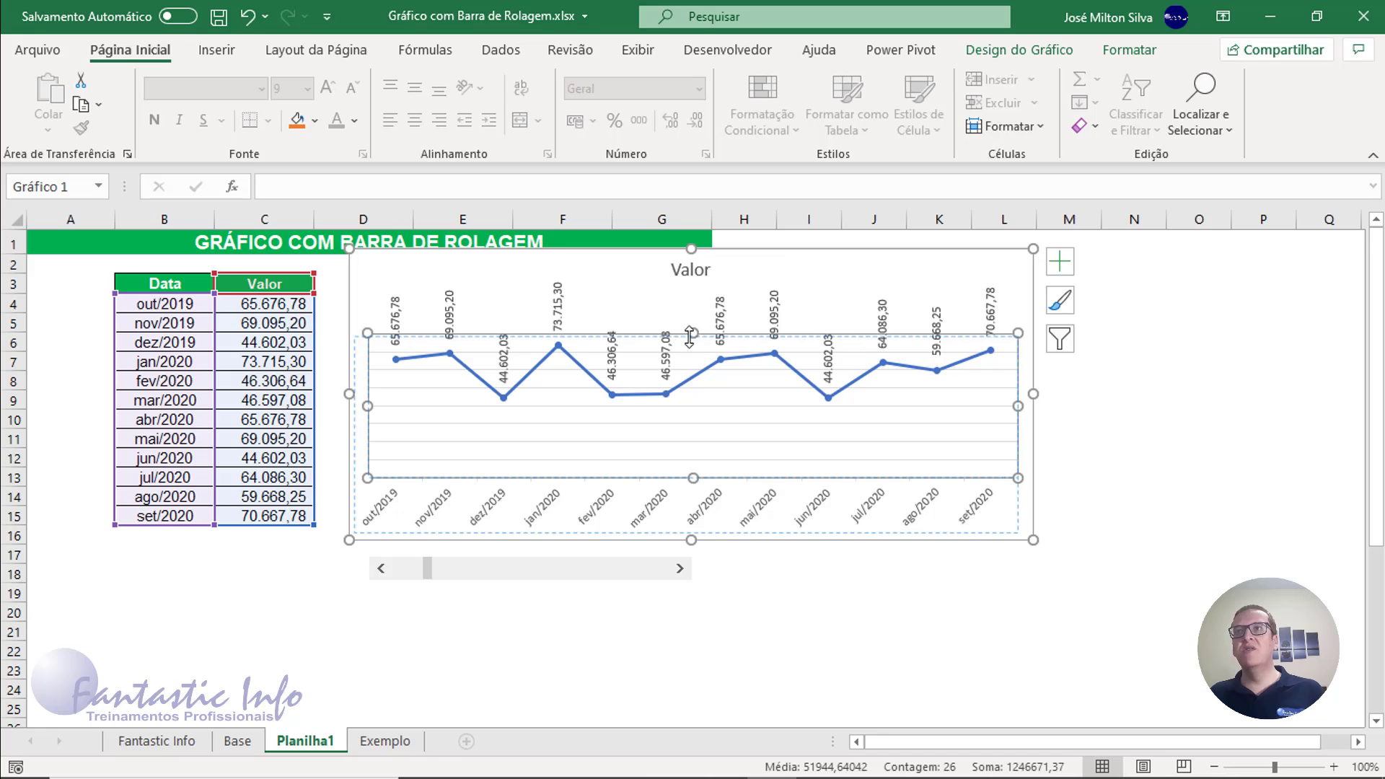
{"action": "left_click", "coordinate": [682, 455]}
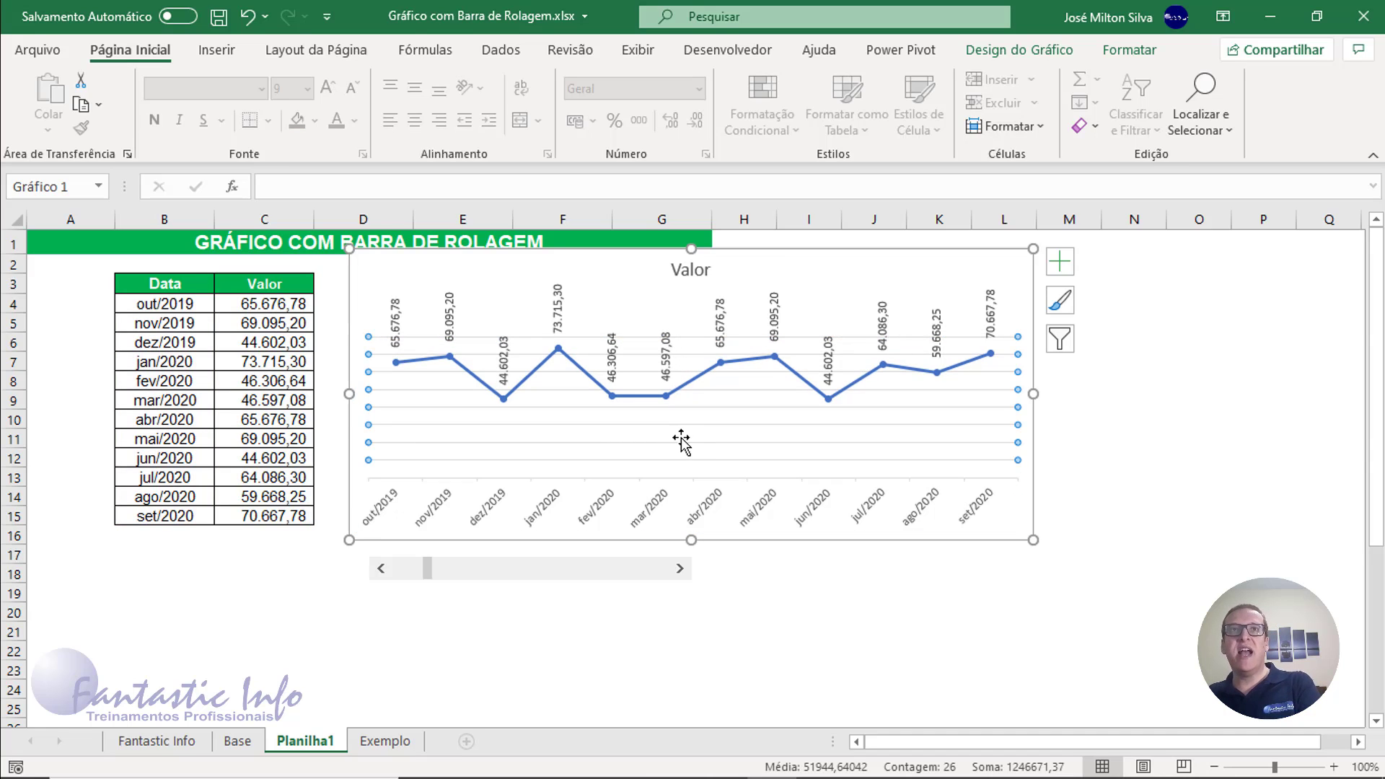
{"action": "key", "text": "Delete"}
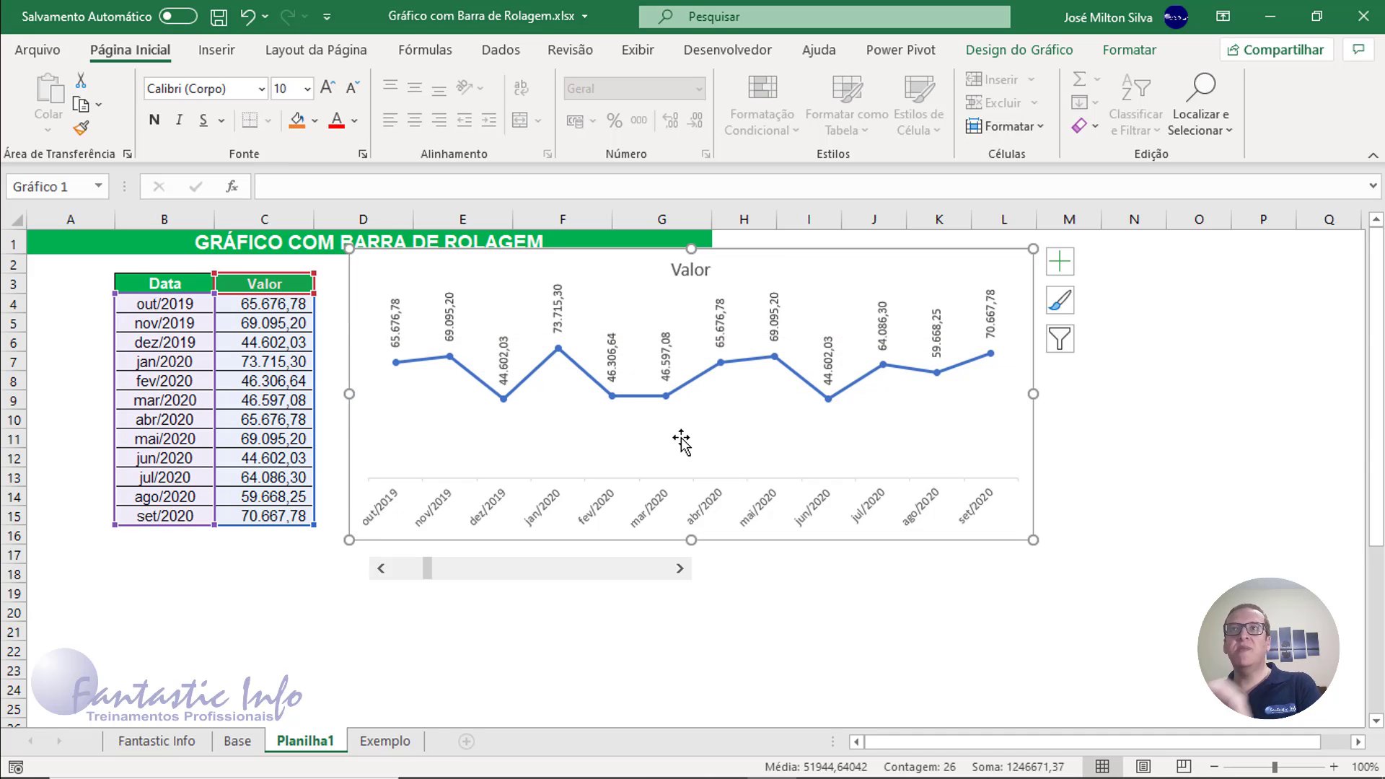
- Check the reformatted chart by stepping the scroll bar forward until the table starts at abr/2020
{"action": "left_click", "coordinate": [679, 569]}
{"action": "left_click", "coordinate": [679, 569]}
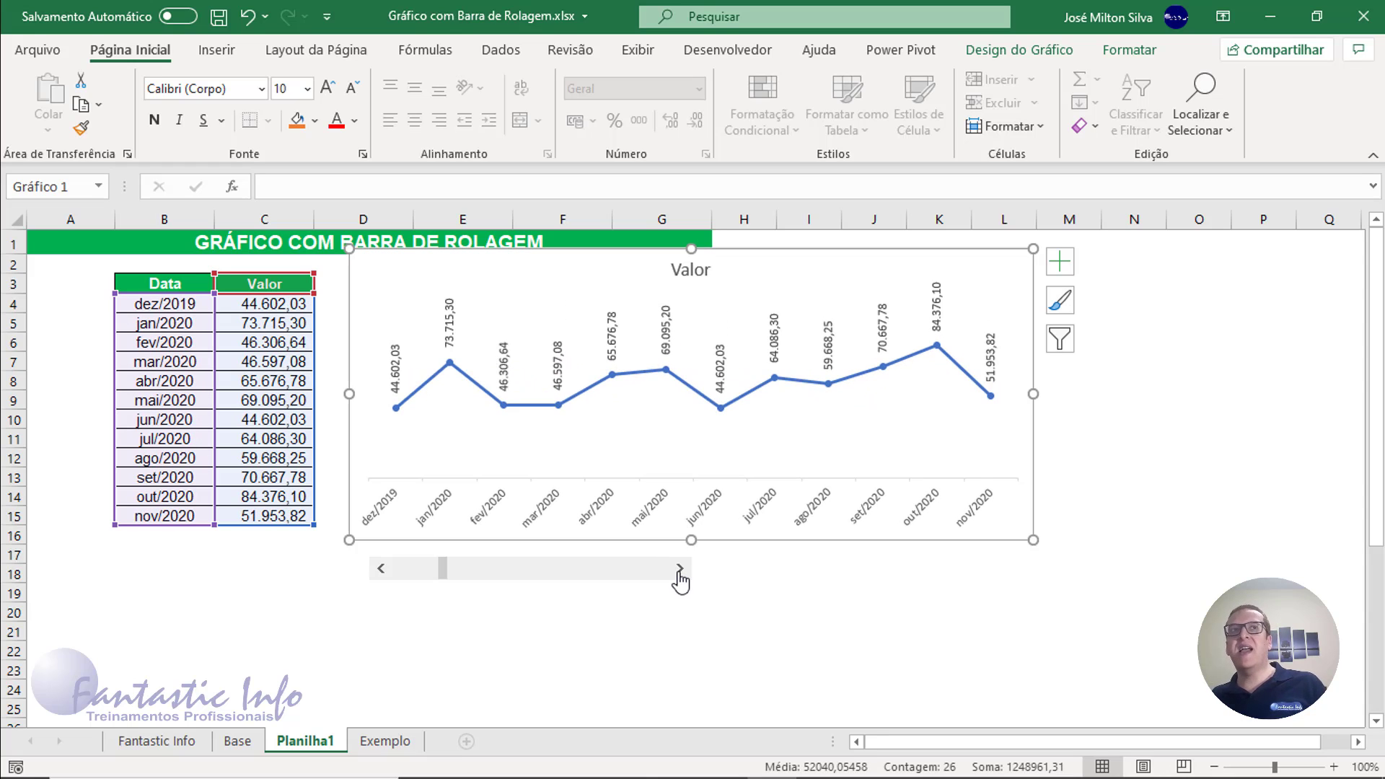
{"action": "left_click", "coordinate": [679, 570]}
{"action": "left_click", "coordinate": [679, 569]}
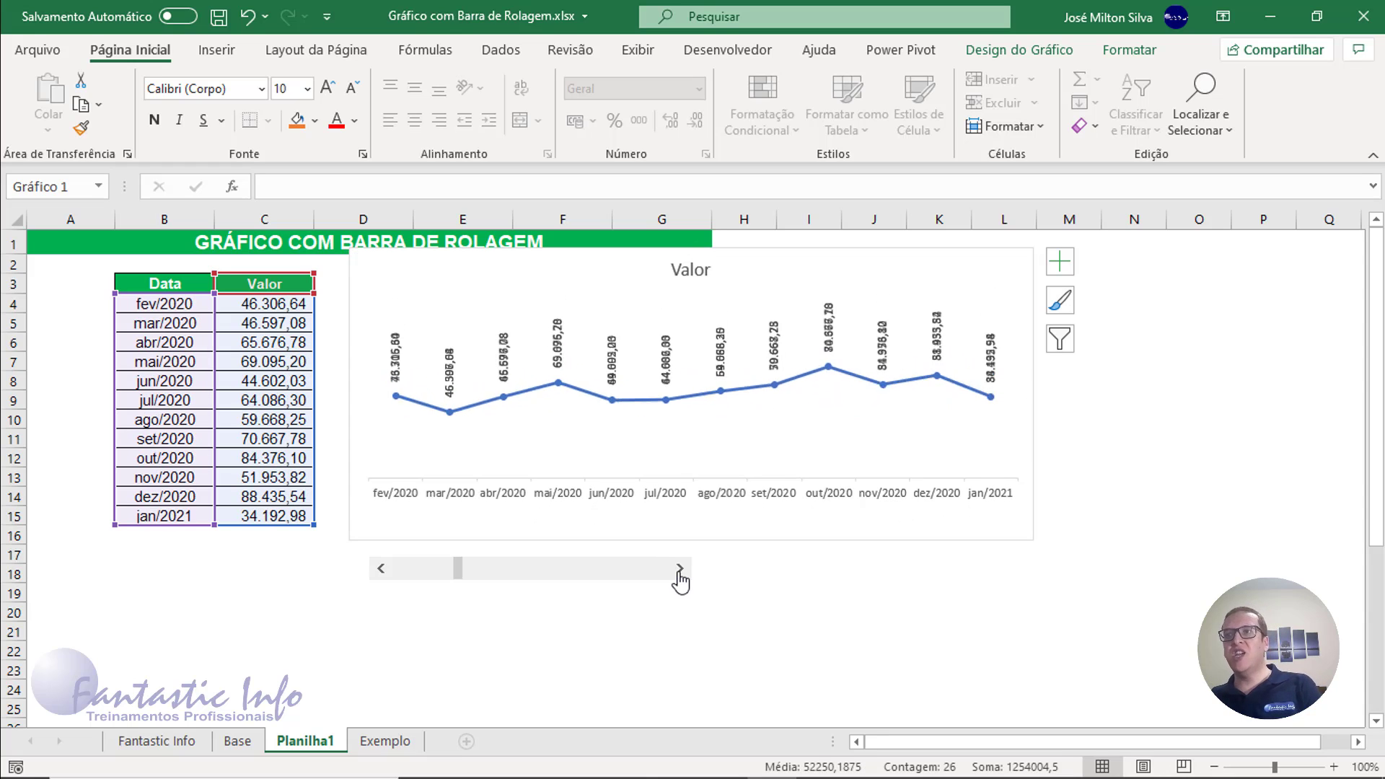
{"action": "left_click", "coordinate": [678, 569]}
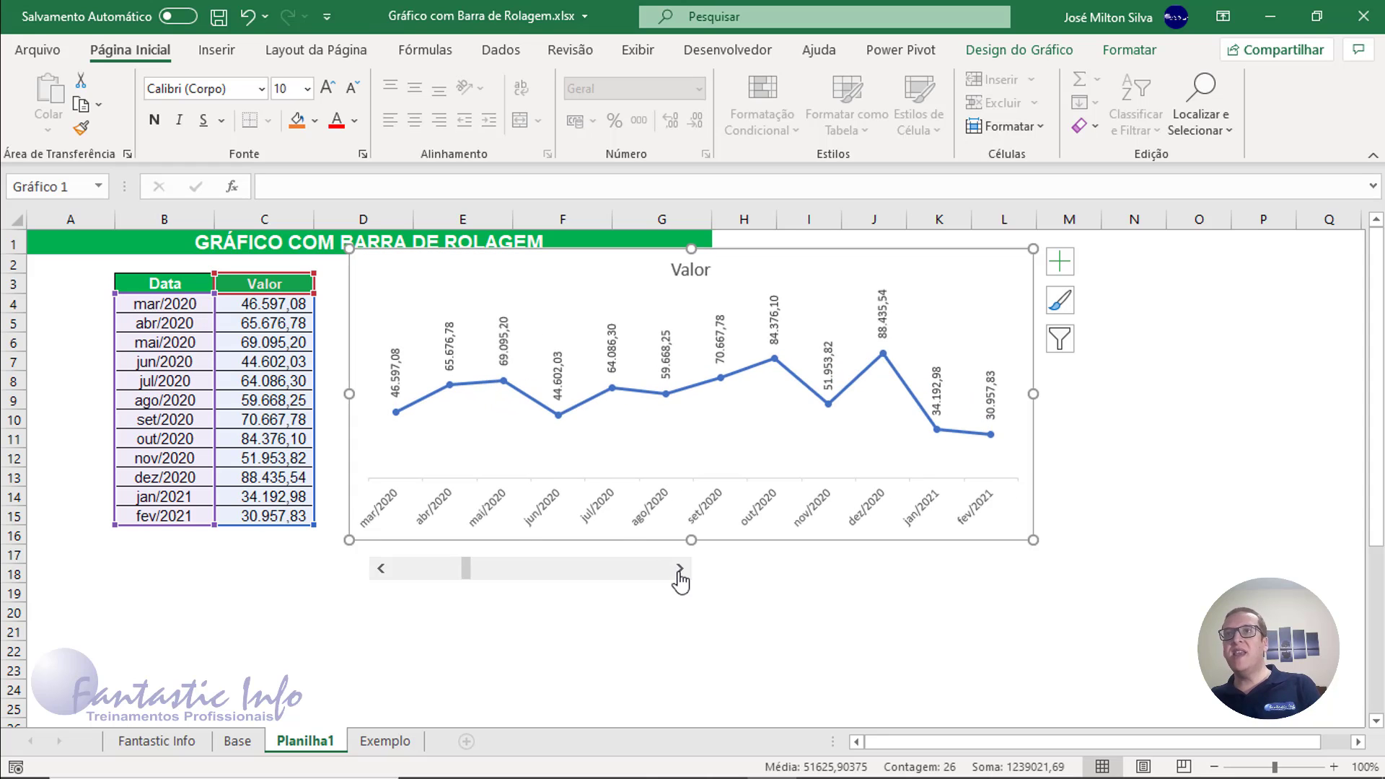
{"action": "left_click", "coordinate": [679, 569]}
- Narrow the chart so that it ends just past column K, and close the chart area formatting options
{"action": "left_click_drag", "start_coordinate": [1036, 394], "coordinate": [999, 408]}
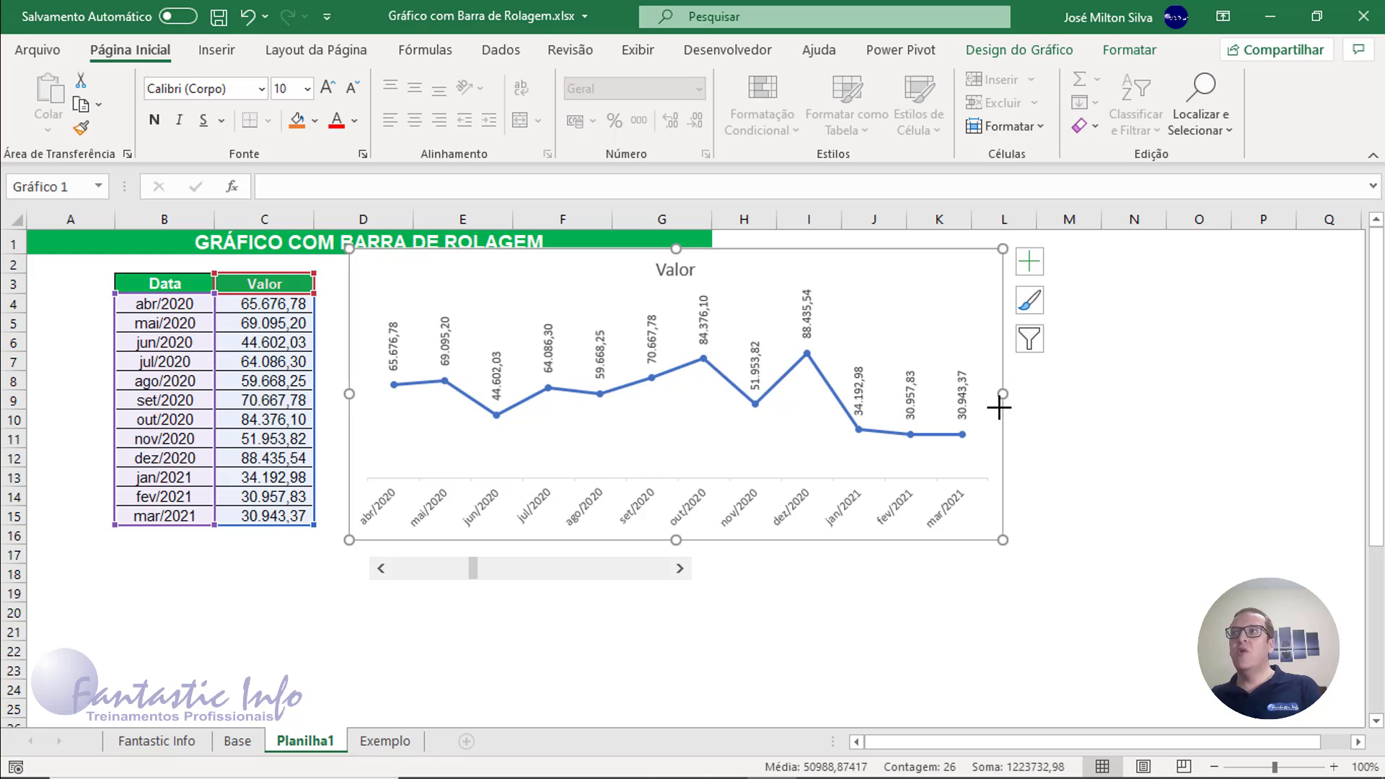
{"action": "double_click", "coordinate": [990, 401]}
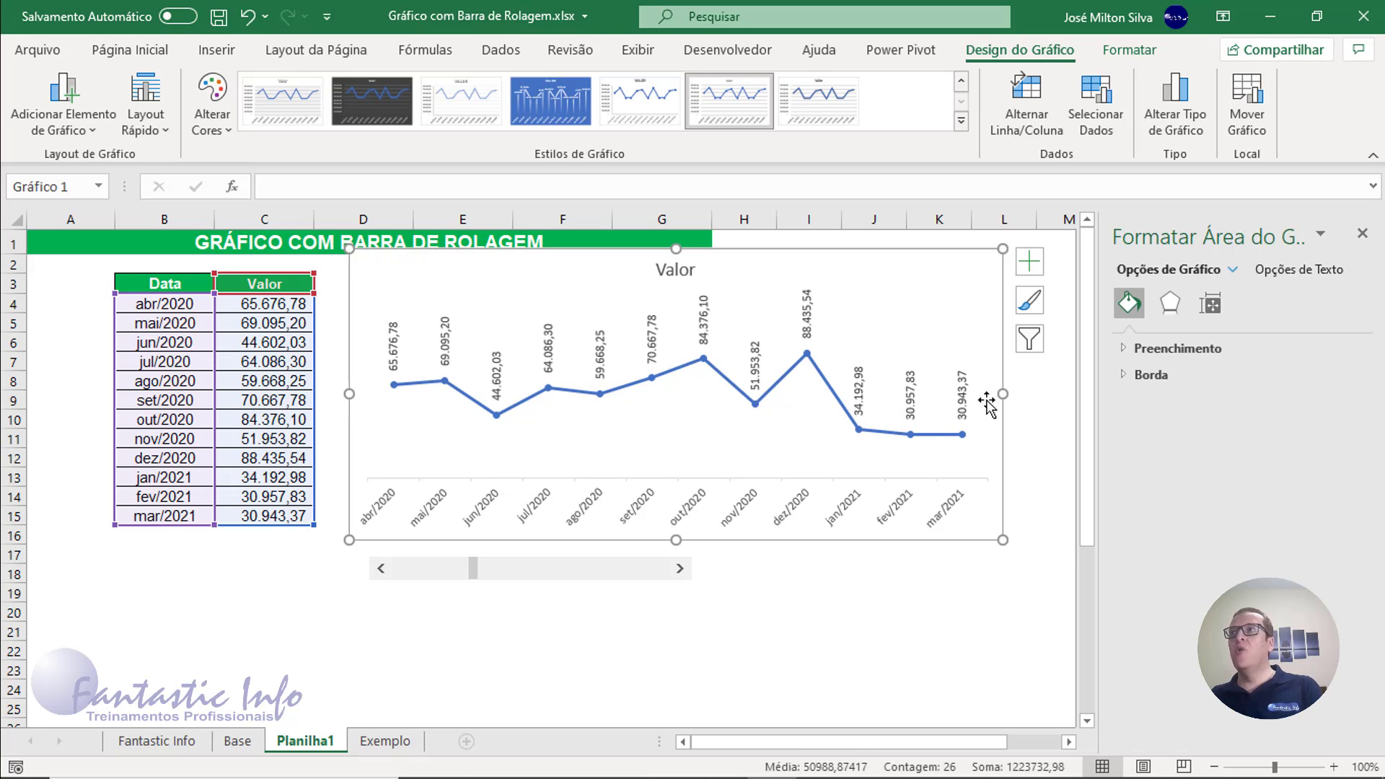
{"action": "left_click_drag", "start_coordinate": [1000, 392], "coordinate": [975, 393]}
{"action": "left_click", "coordinate": [1362, 233]}
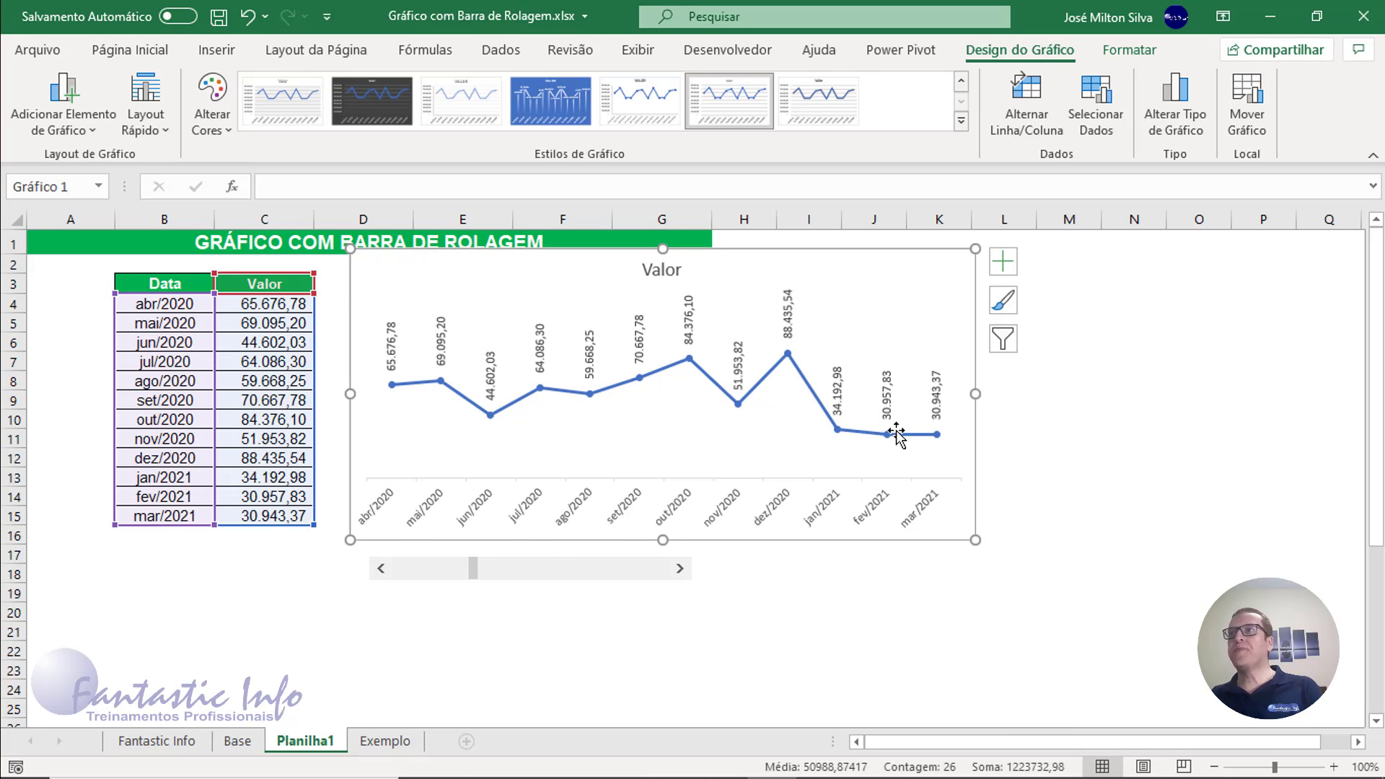
- Rotate the date labels on the chart's horizontal axis upward with Girar Texto para Cima
{"action": "left_click", "coordinate": [525, 512]}
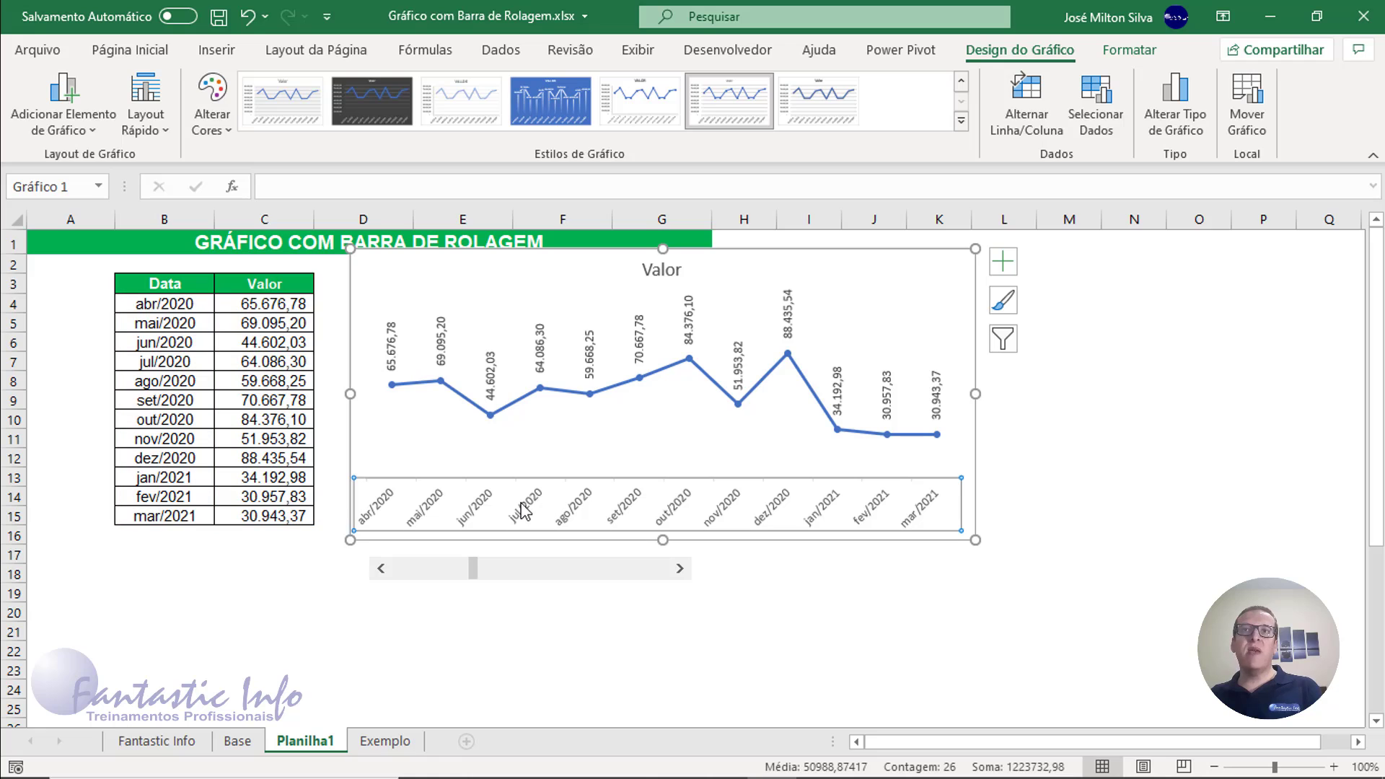
{"action": "left_click", "coordinate": [130, 50]}
{"action": "left_click", "coordinate": [488, 89]}
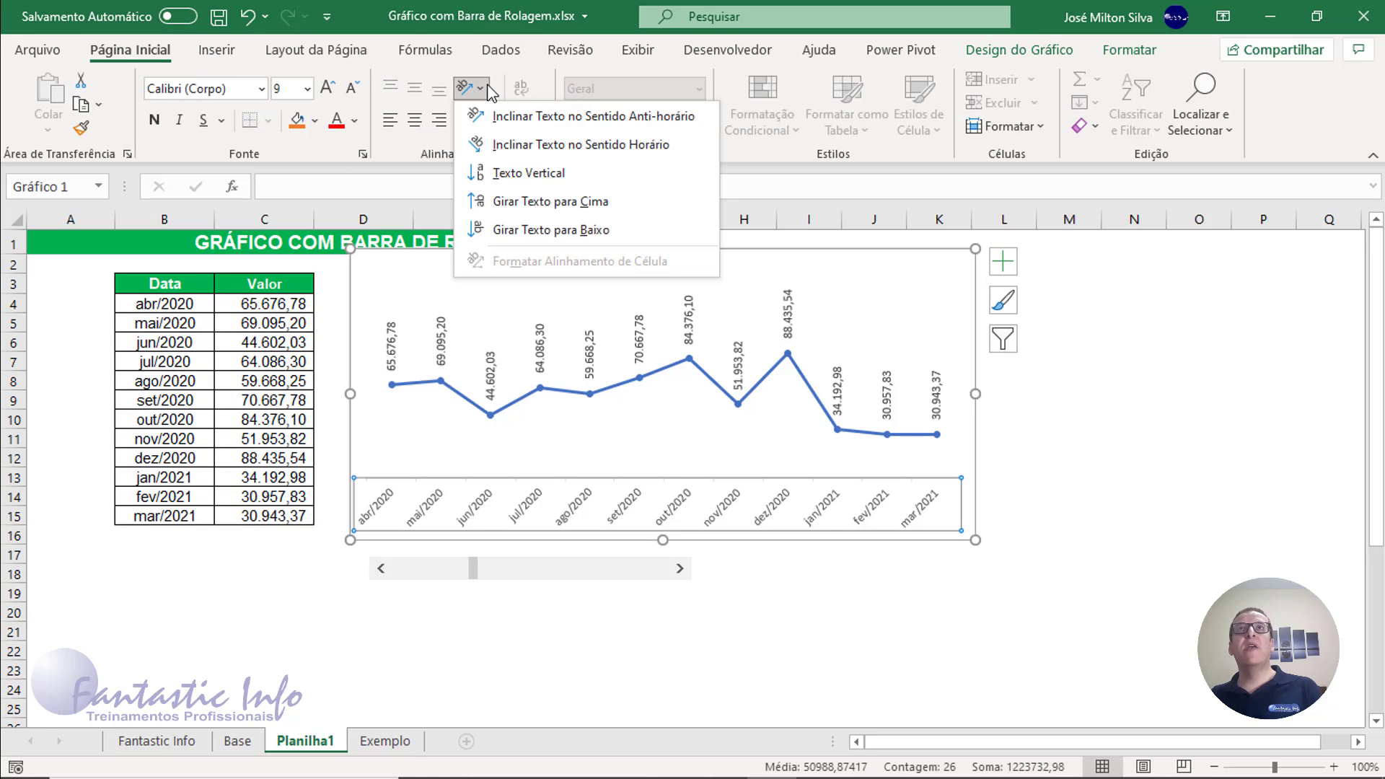
{"action": "left_click", "coordinate": [518, 202]}
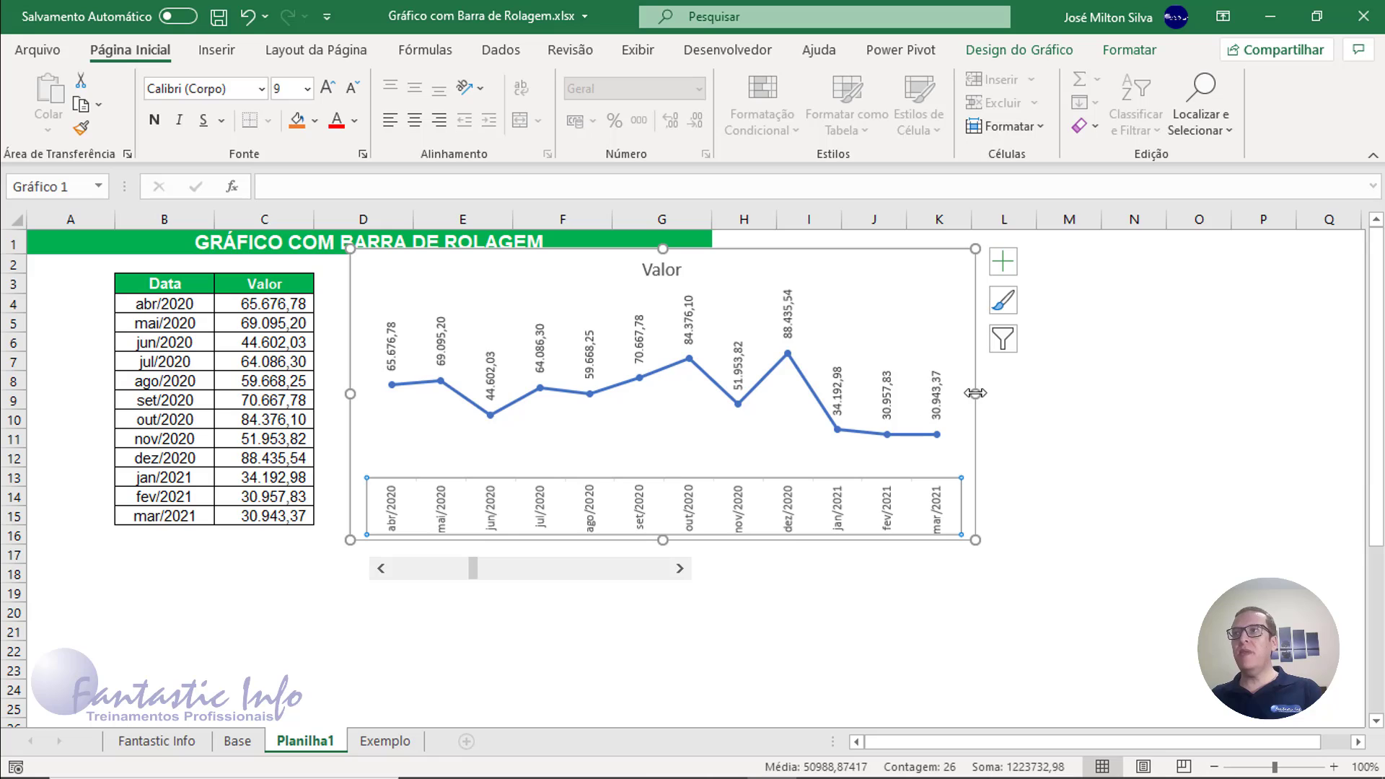
- Narrow the chart slightly and move it just below the title banner, beside the Data and Valor table
{"action": "left_click_drag", "start_coordinate": [975, 394], "coordinate": [944, 395]}
{"action": "left_click_drag", "start_coordinate": [816, 248], "coordinate": [800, 262]}
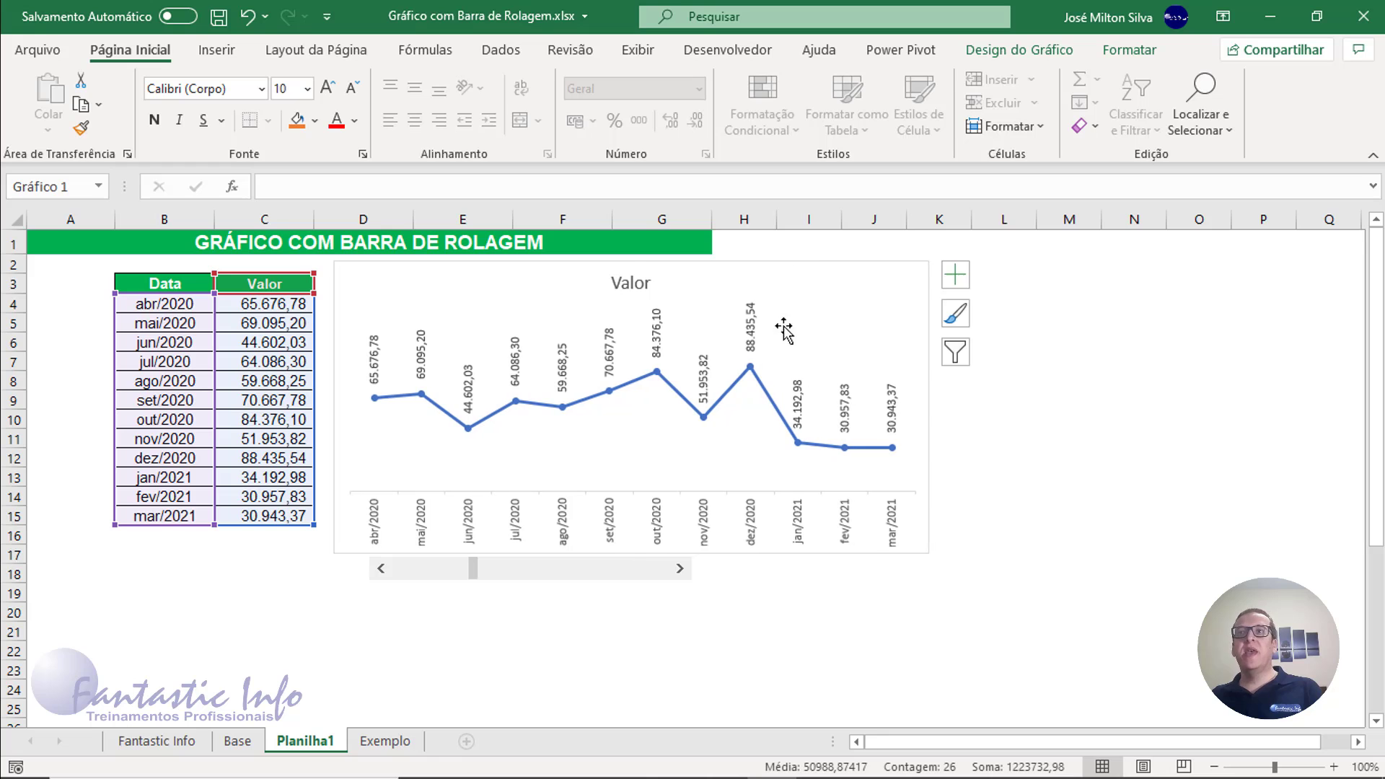
- Test the scroll bar by stepping forward until the table starts at ago/2020, and step back to mai/2020
{"action": "left_click", "coordinate": [680, 569]}
{"action": "left_click", "coordinate": [681, 569]}
{"action": "left_click", "coordinate": [680, 569]}
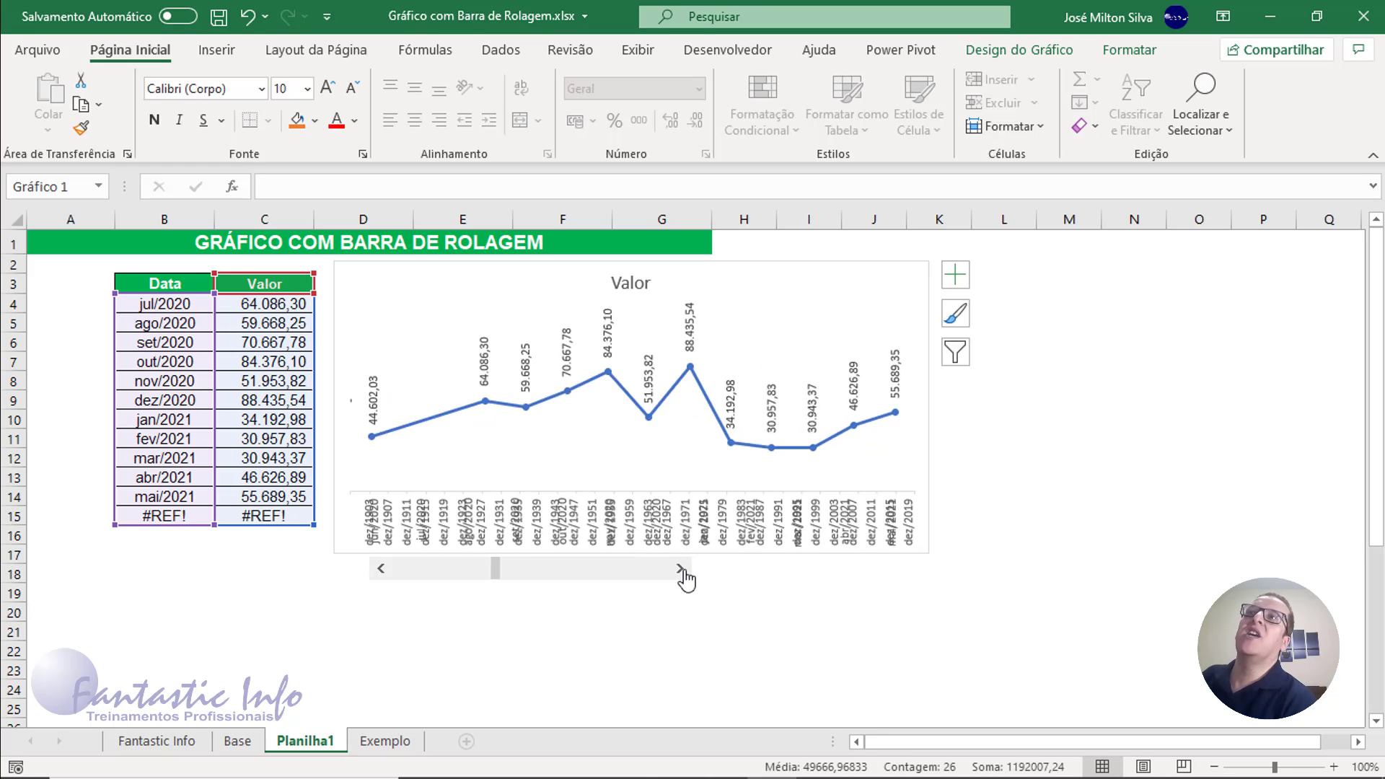
{"action": "left_click", "coordinate": [680, 569]}
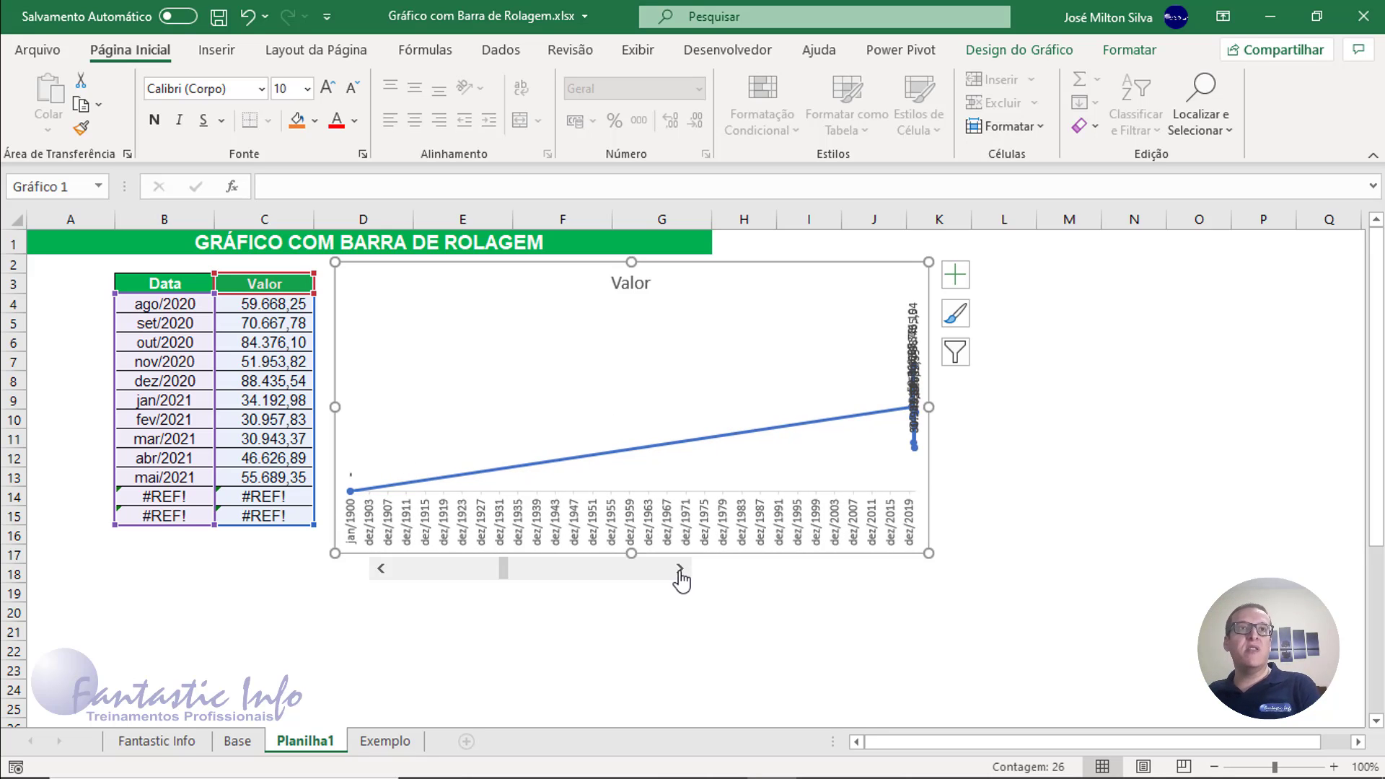
{"action": "left_click", "coordinate": [381, 569]}
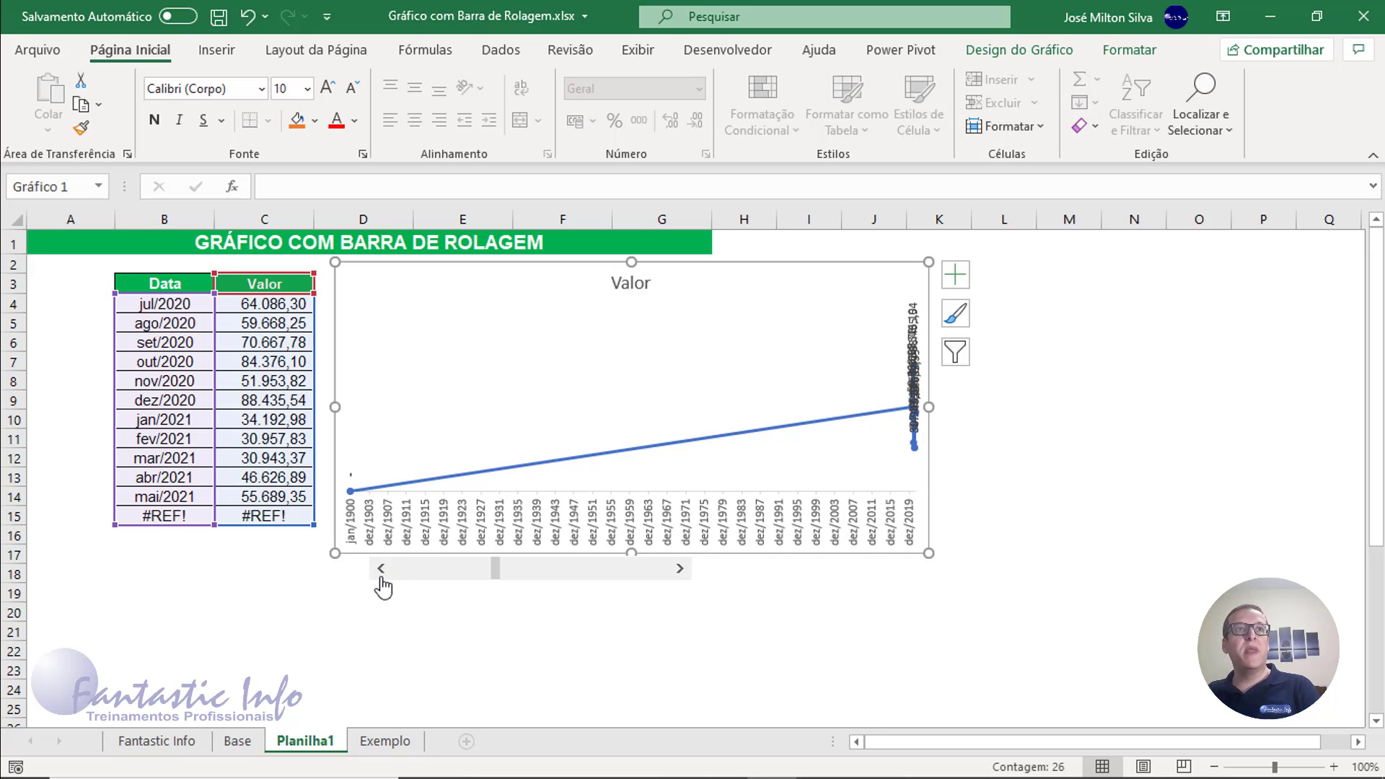
{"action": "left_click", "coordinate": [381, 569]}
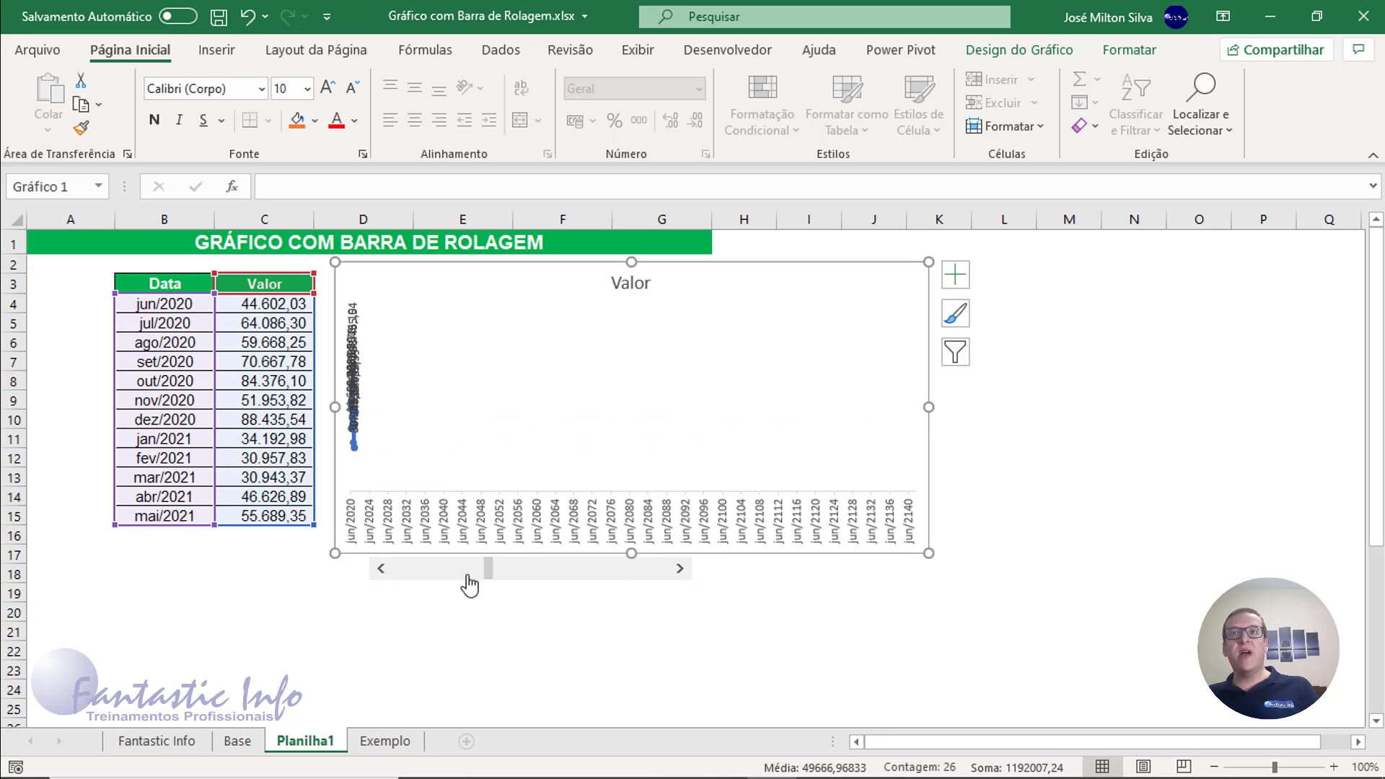
{"action": "left_click", "coordinate": [380, 569]}
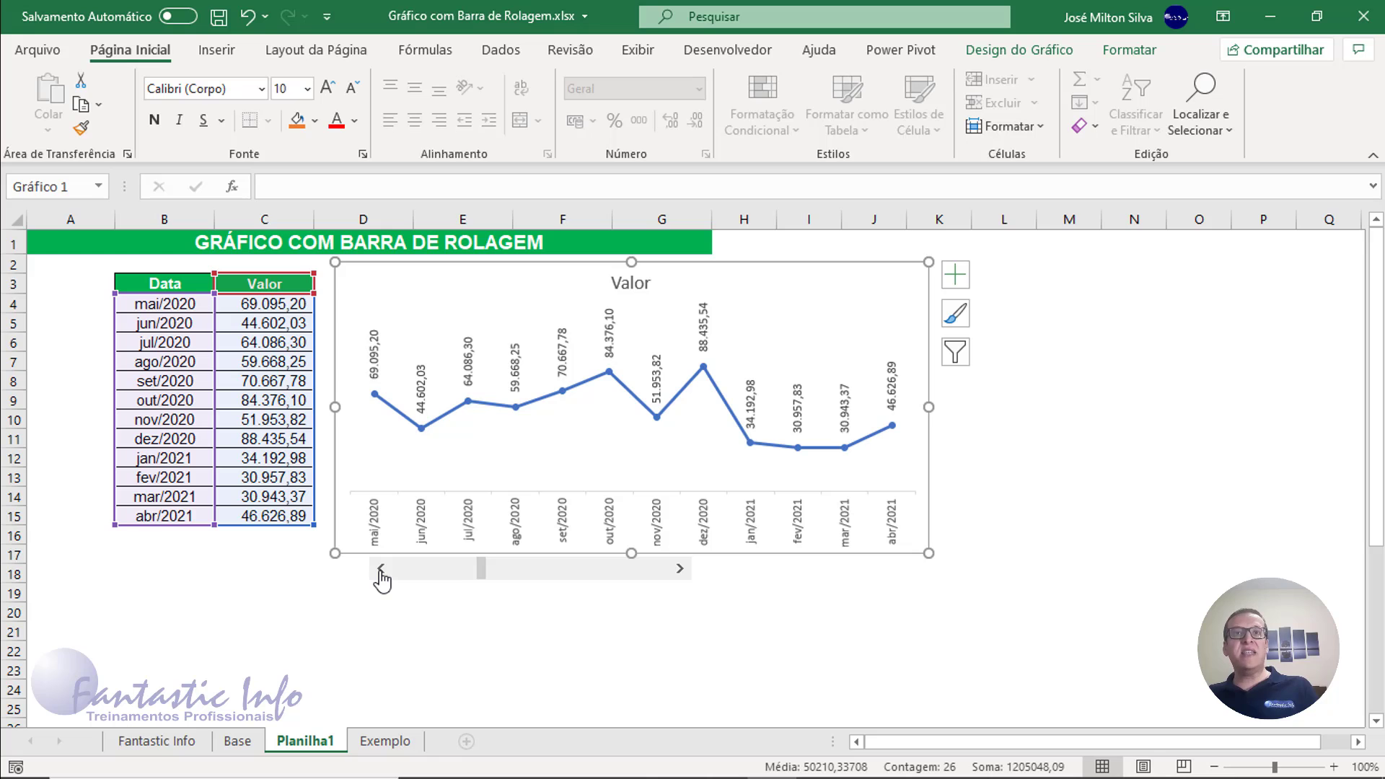
- Move the chart clear of column D and step the scroll bar back and forth around index 24 in D15, ending with the table at jun/2020
{"action": "left_click_drag", "start_coordinate": [430, 261], "coordinate": [579, 258]}
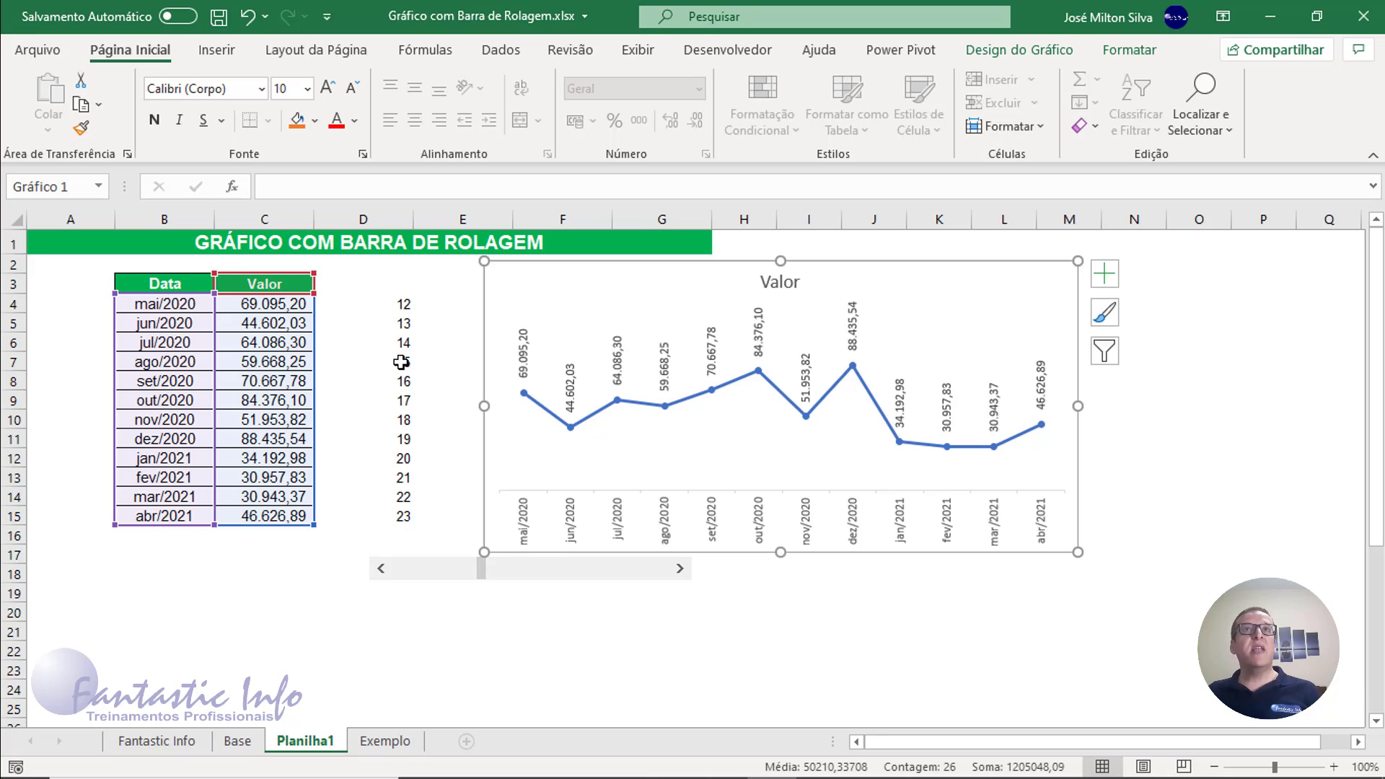
{"action": "left_click", "coordinate": [679, 574]}
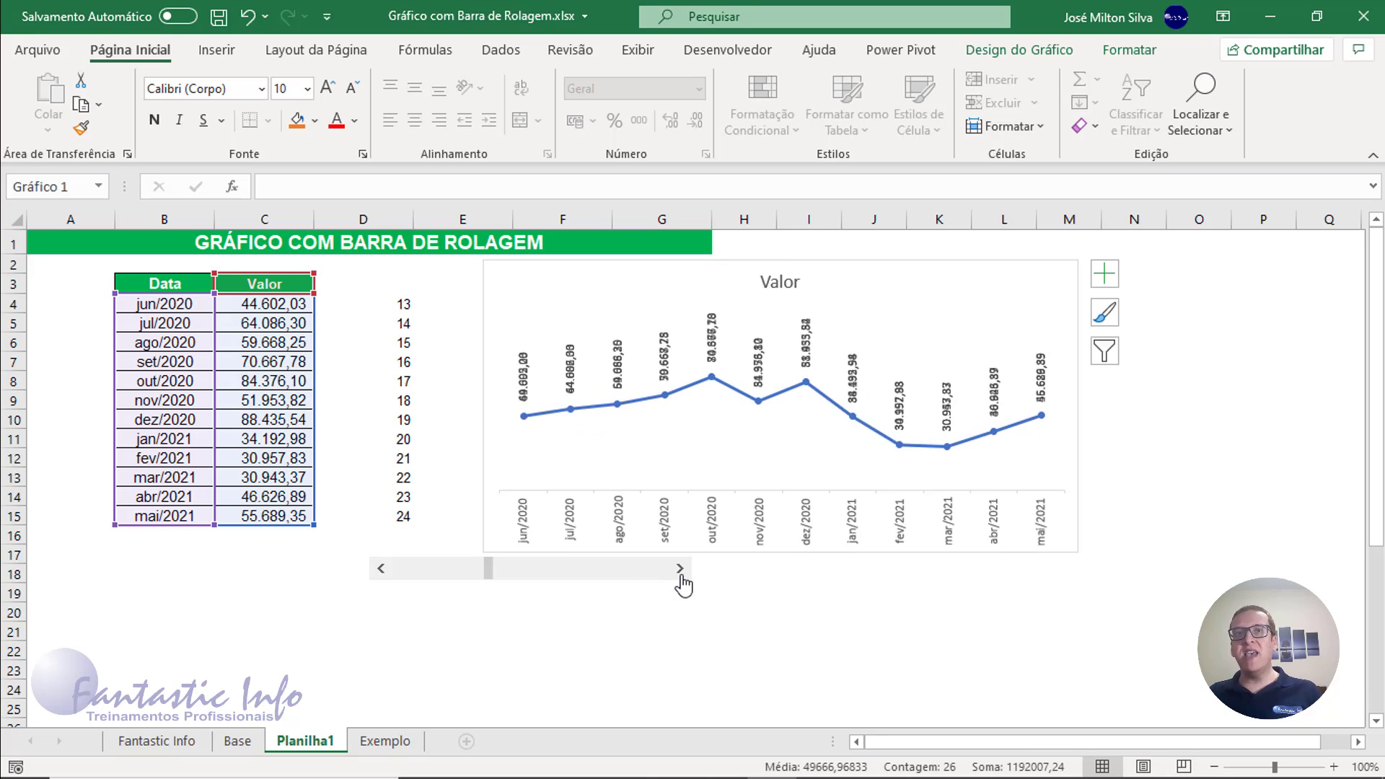
{"action": "left_click", "coordinate": [680, 574]}
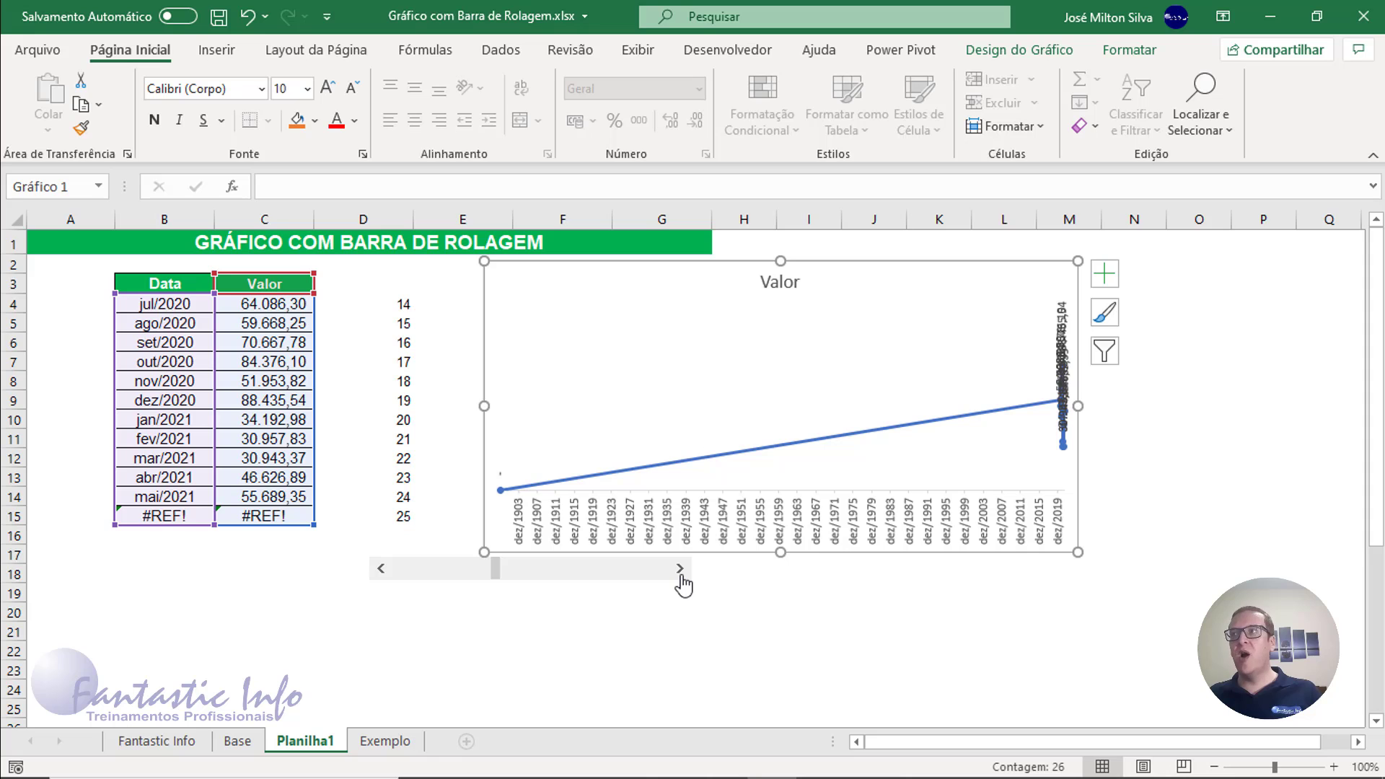
{"action": "left_click", "coordinate": [382, 569]}
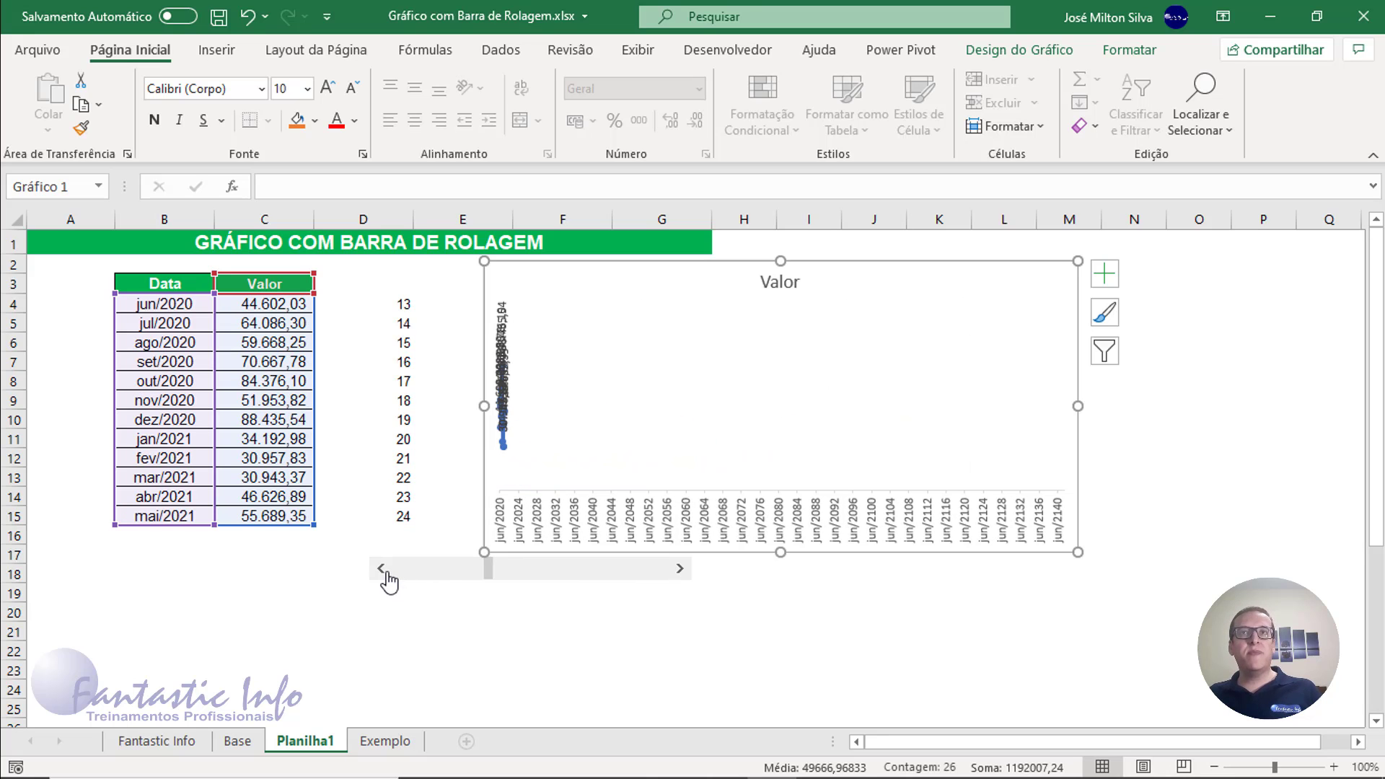
{"action": "left_click", "coordinate": [383, 570]}
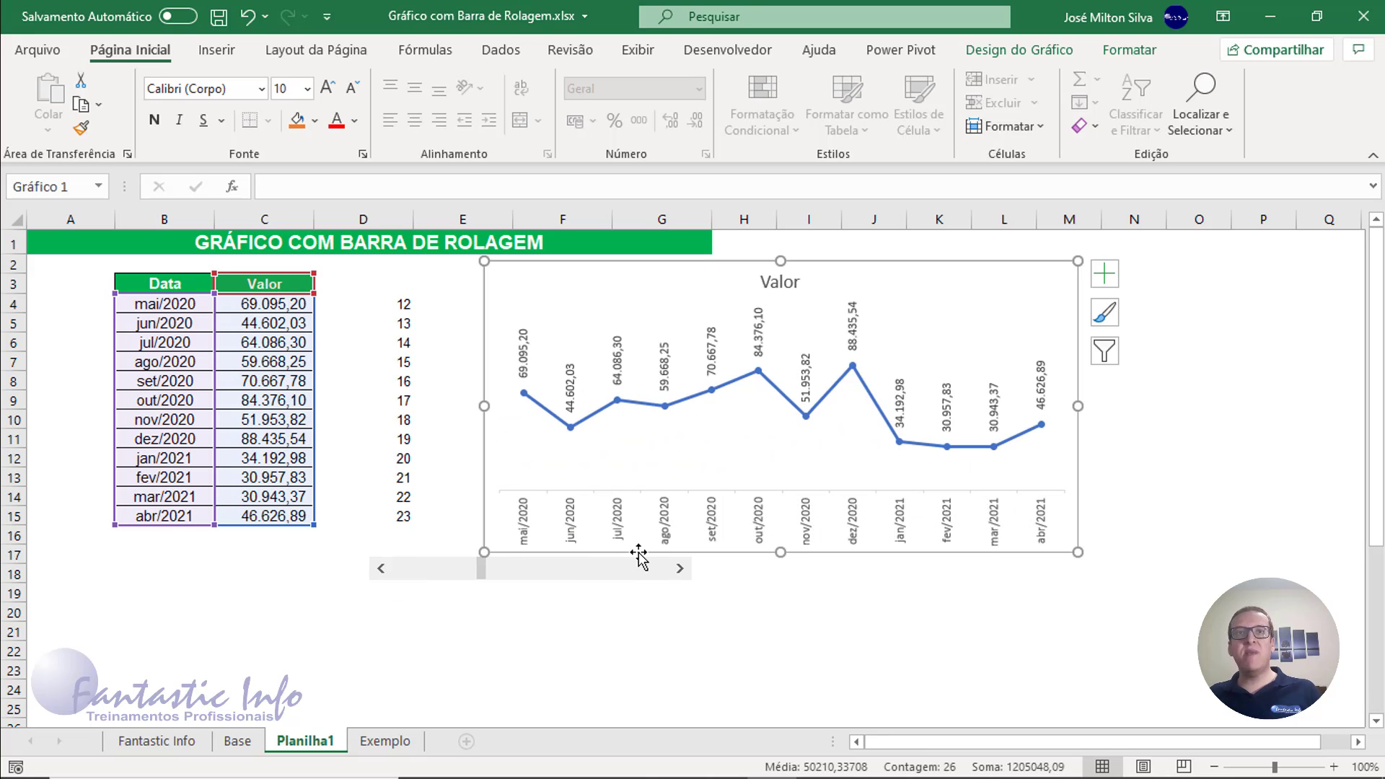
{"action": "left_click", "coordinate": [679, 569]}
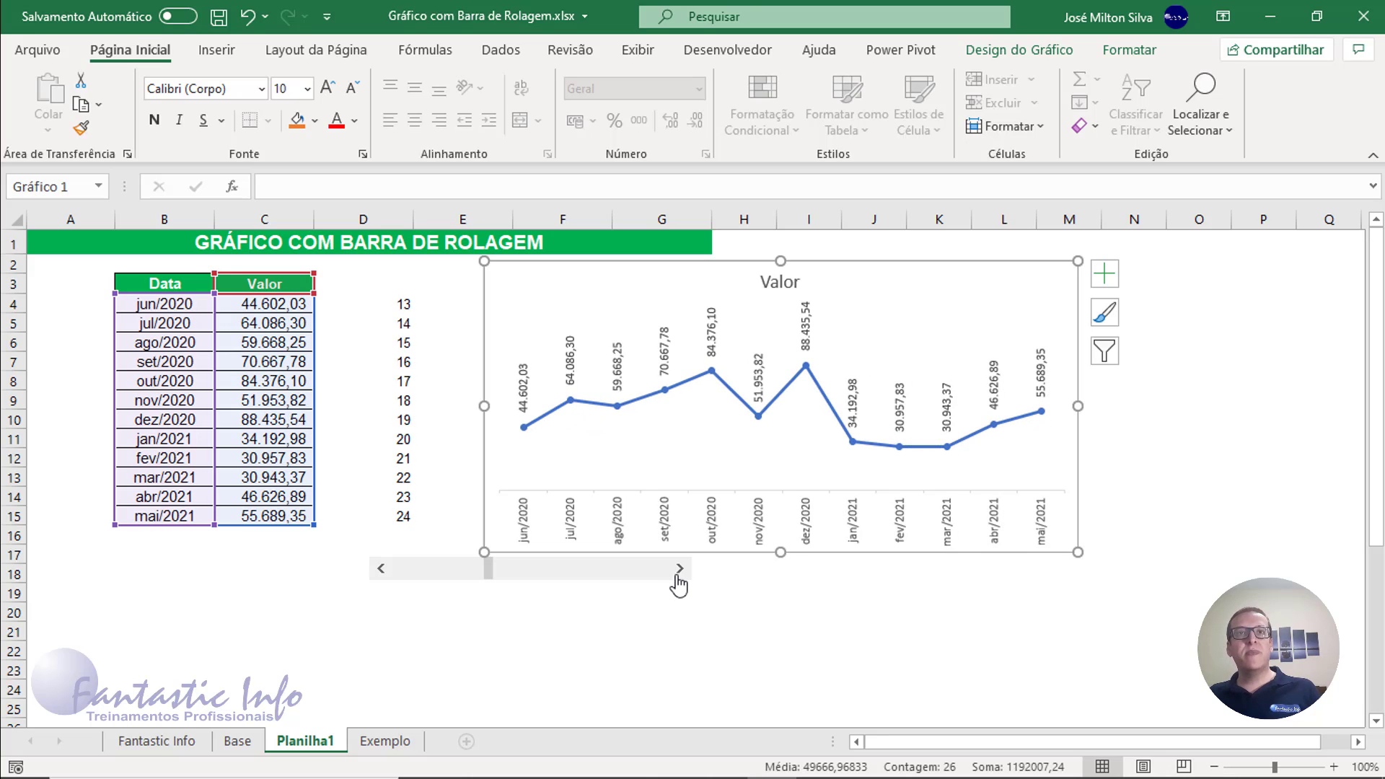
{"action": "left_click", "coordinate": [678, 570]}
{"action": "left_click", "coordinate": [378, 570]}
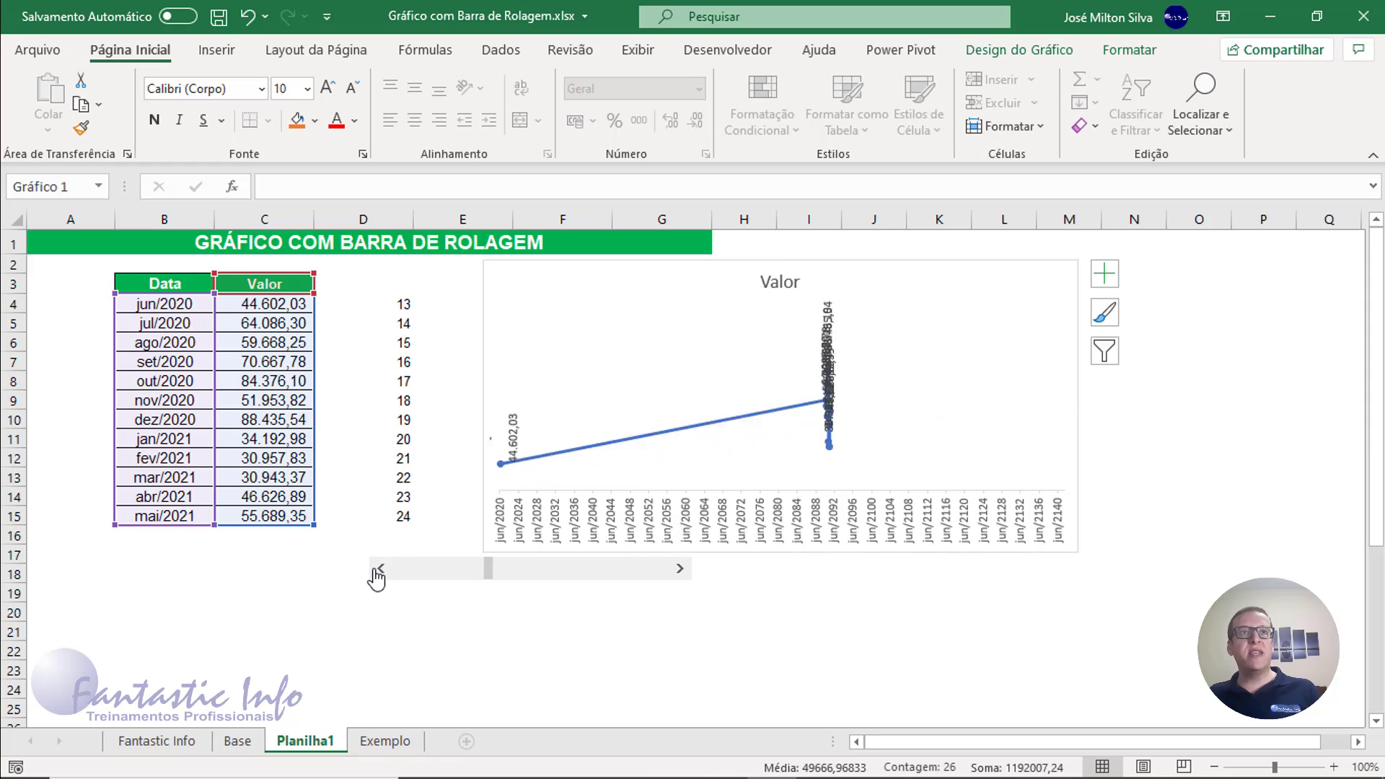
- Change B4 to =SEERRO(ÍNDICE(DADOS;D4;1);NÃO.DISP()) and fill the formula down through B15
{"action": "left_click", "coordinate": [165, 306]}
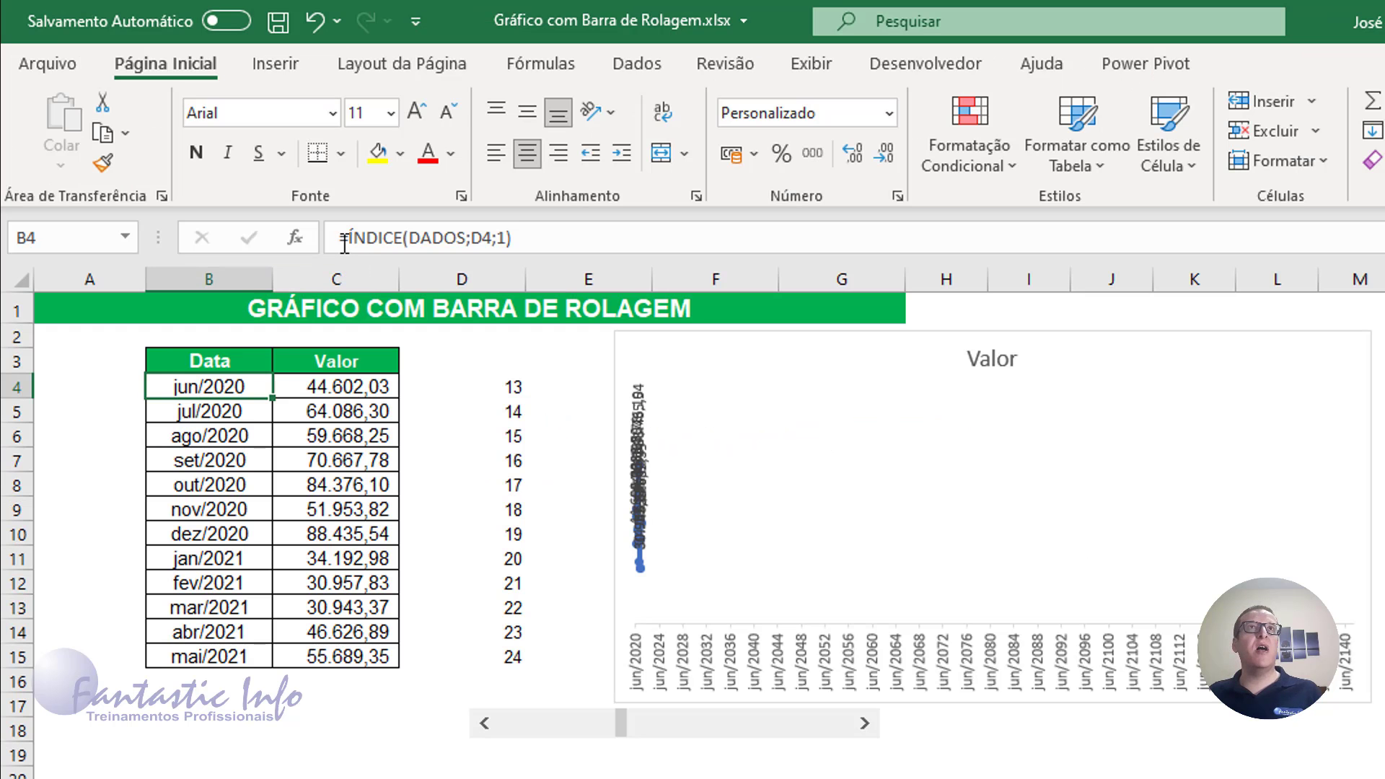
{"action": "left_click", "coordinate": [348, 241]}
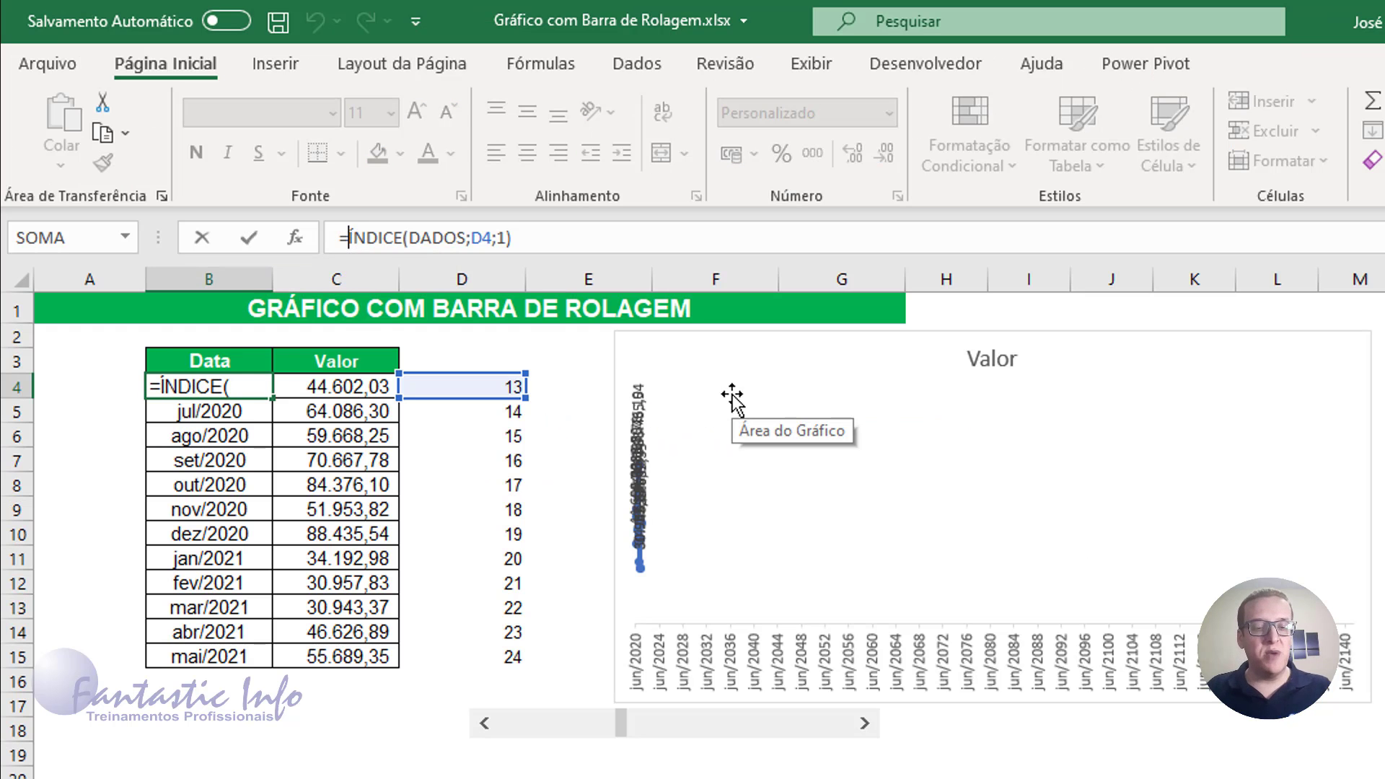
{"action": "type", "text": "SEERR"}
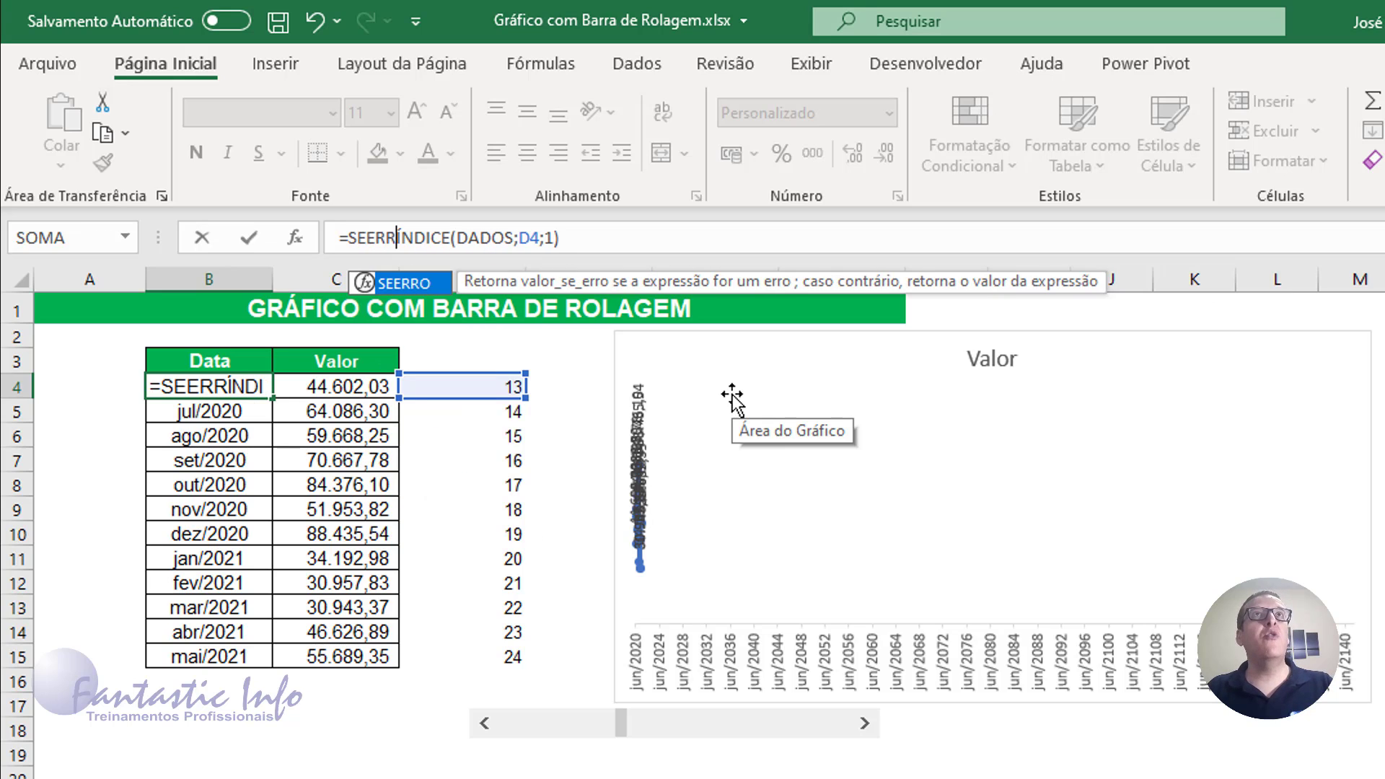
{"action": "type", "text": "O("}
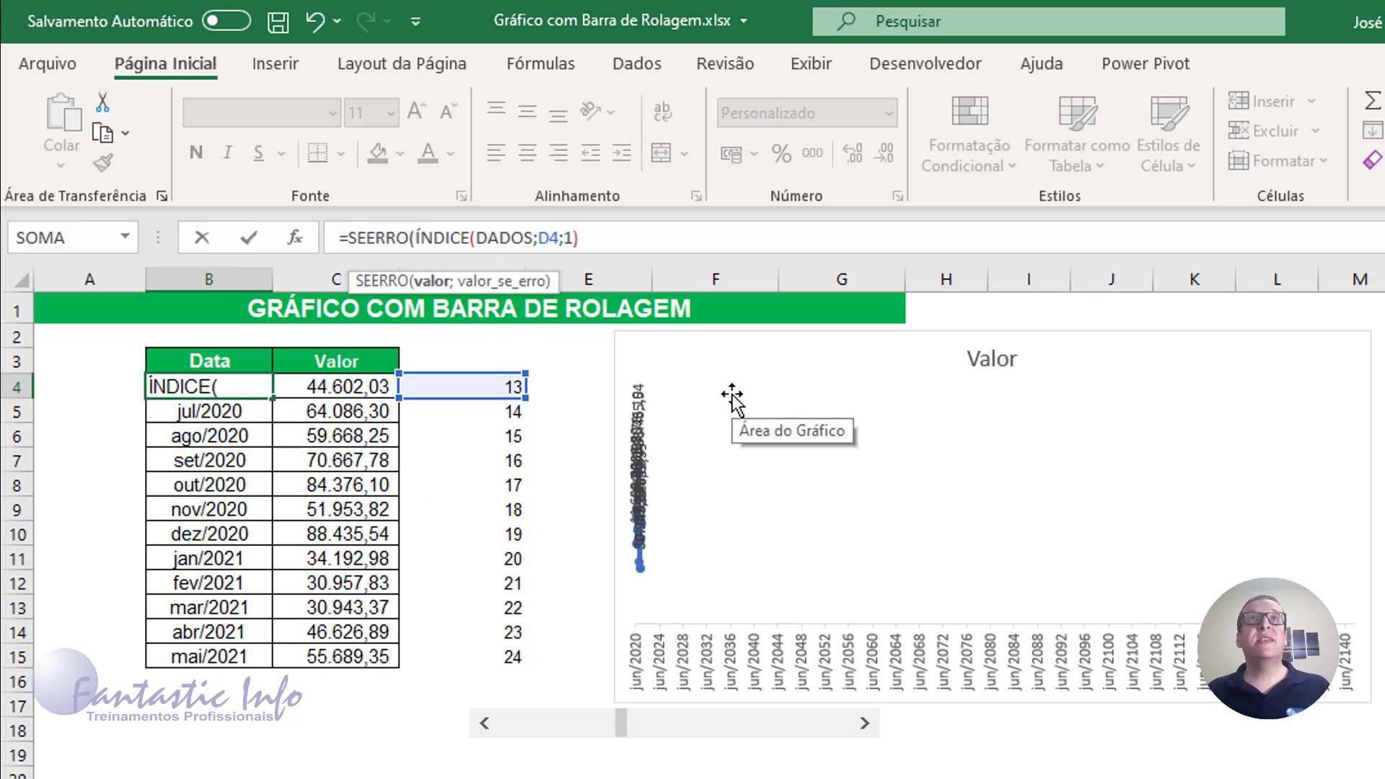
{"action": "left_click", "coordinate": [616, 237]}
{"action": "type", "text": ";"}
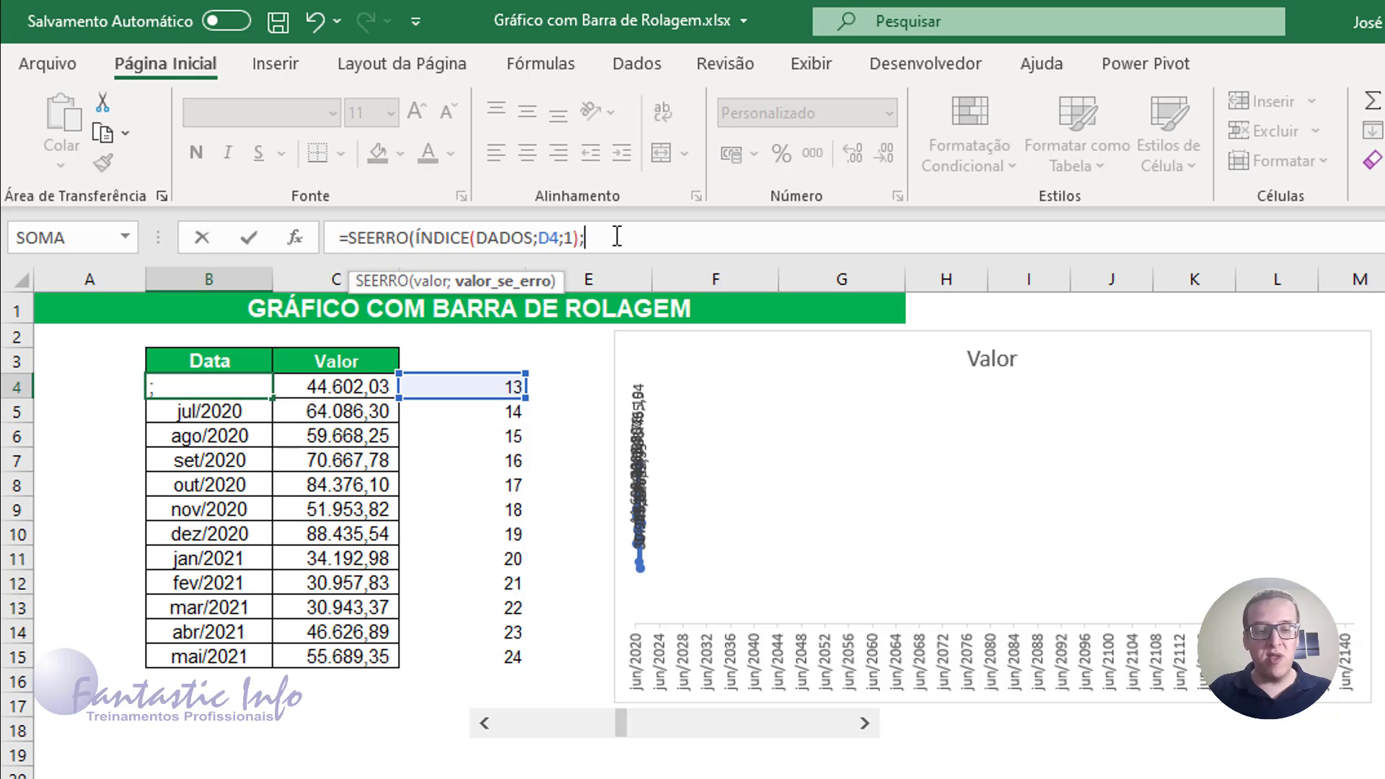
{"action": "type", "text": "N"}
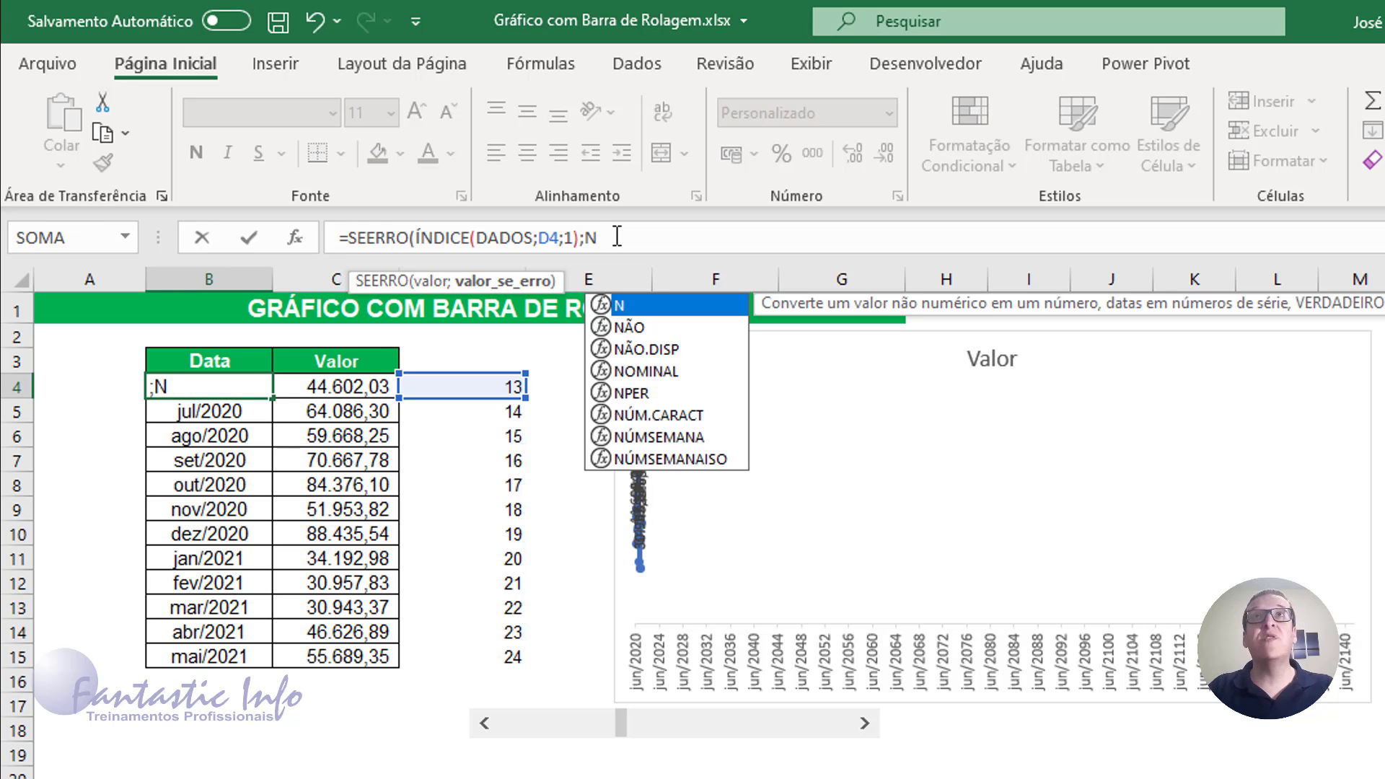
{"action": "type", "text": "Ã"}
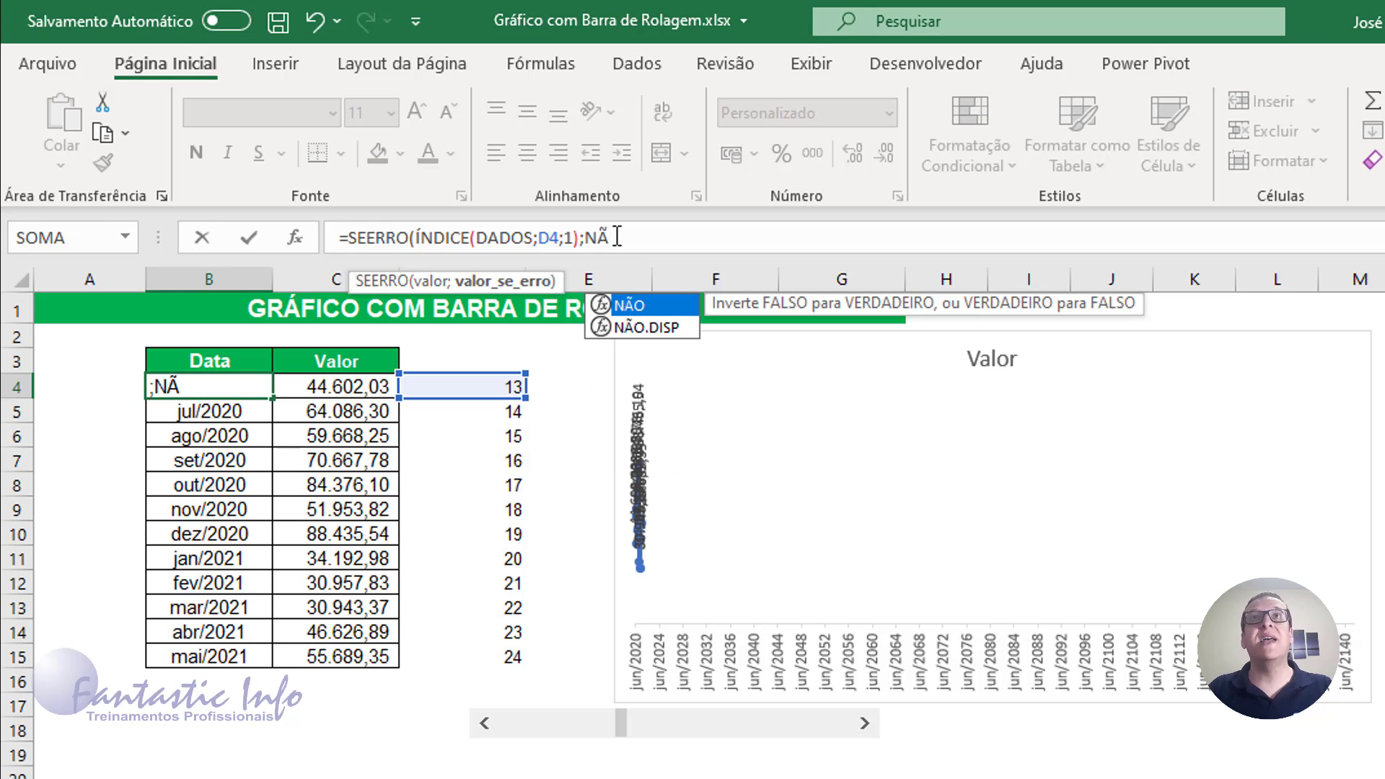
{"action": "double_click", "coordinate": [663, 328]}
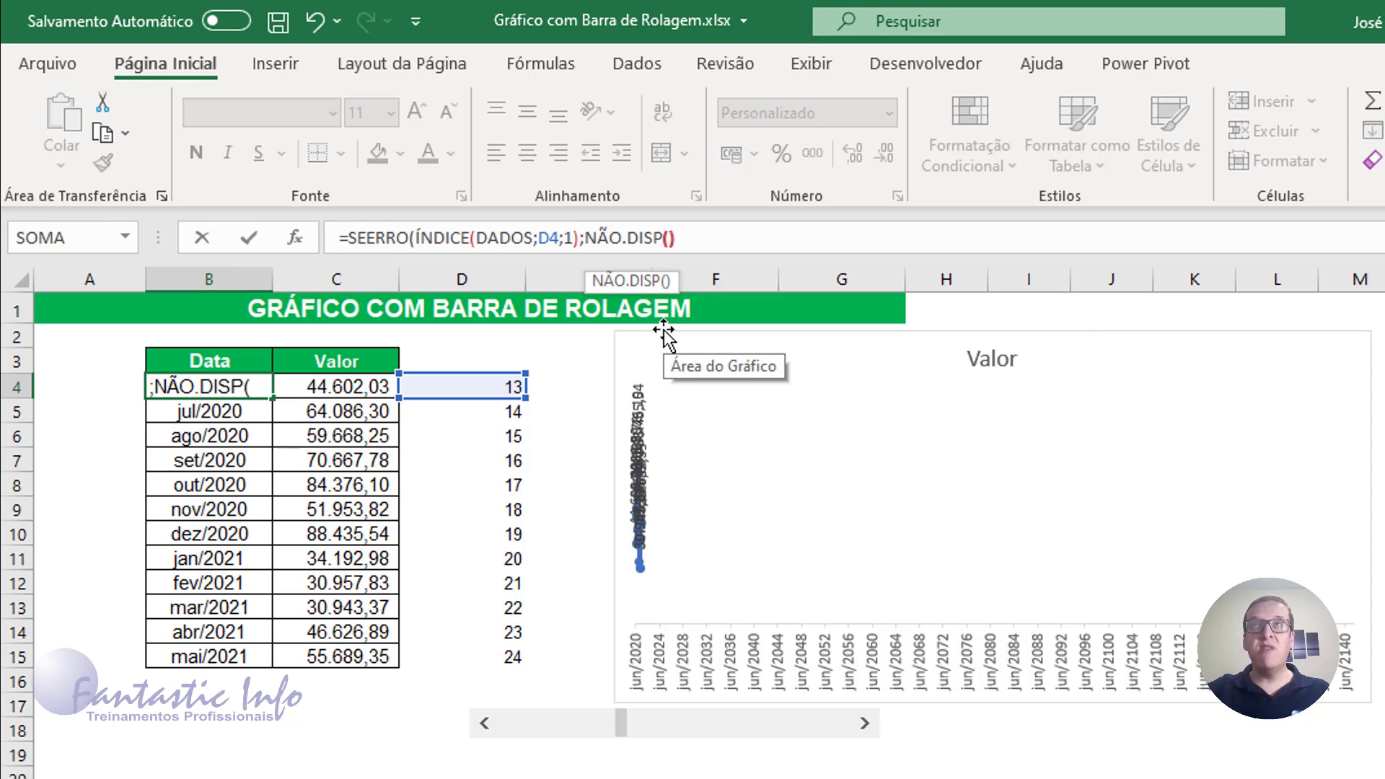
{"action": "type", "text": ")"}
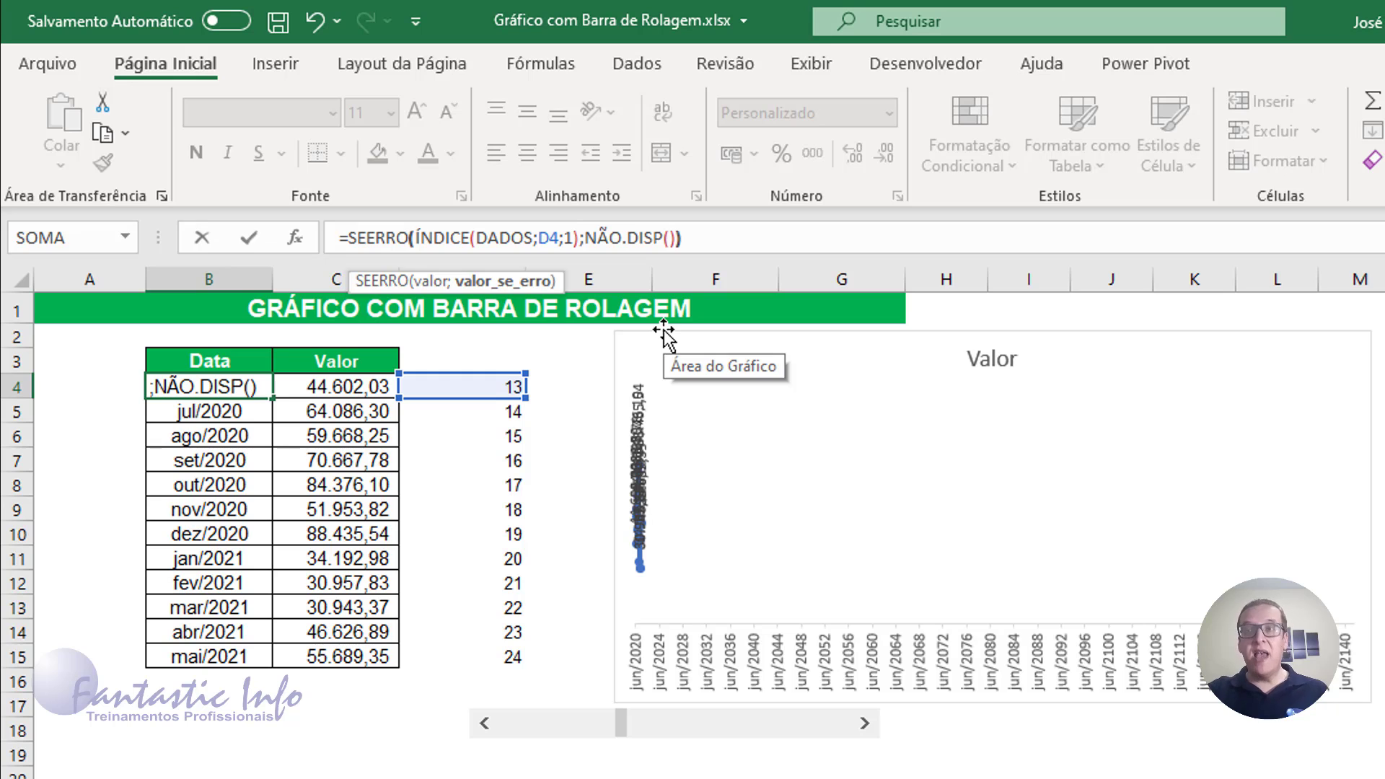
{"action": "type", "text": ")"}
{"action": "key", "text": "Return"}
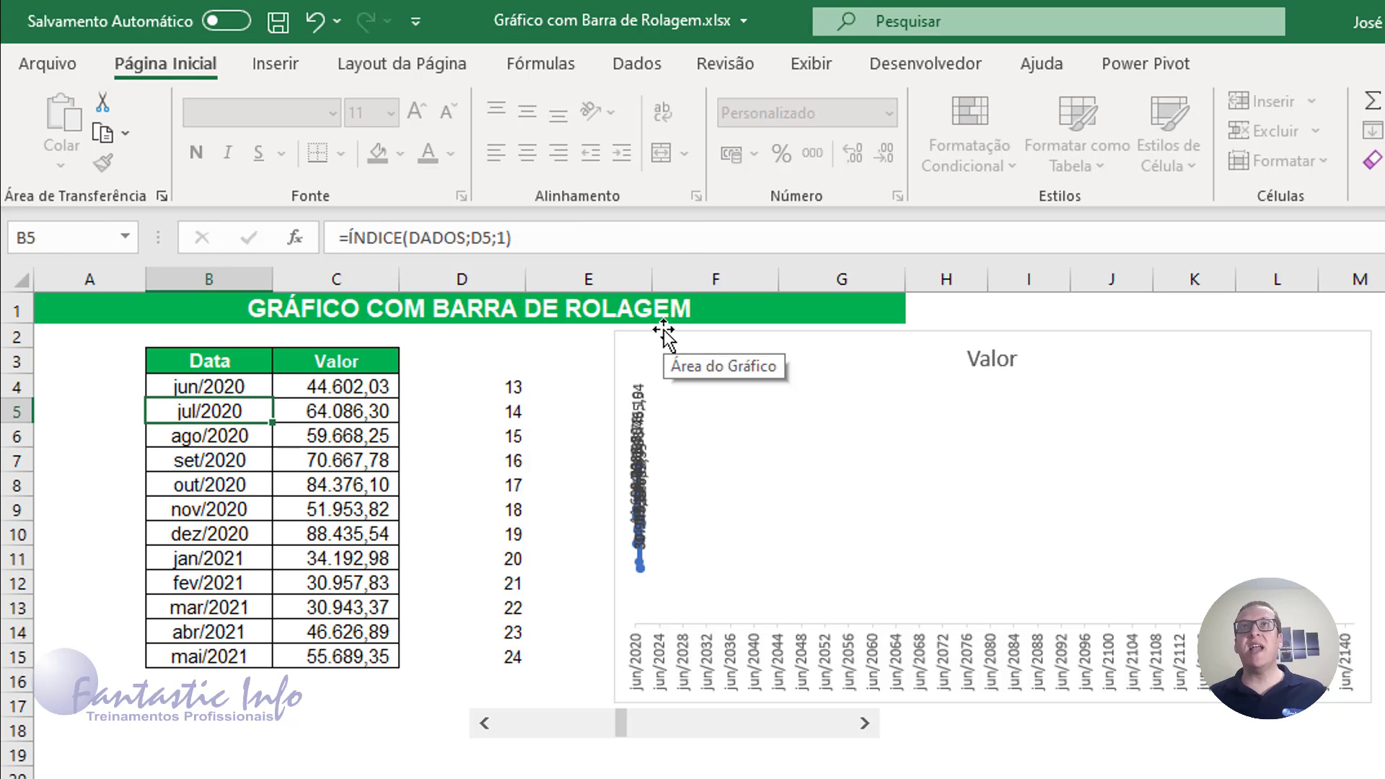
{"action": "left_click", "coordinate": [266, 386]}
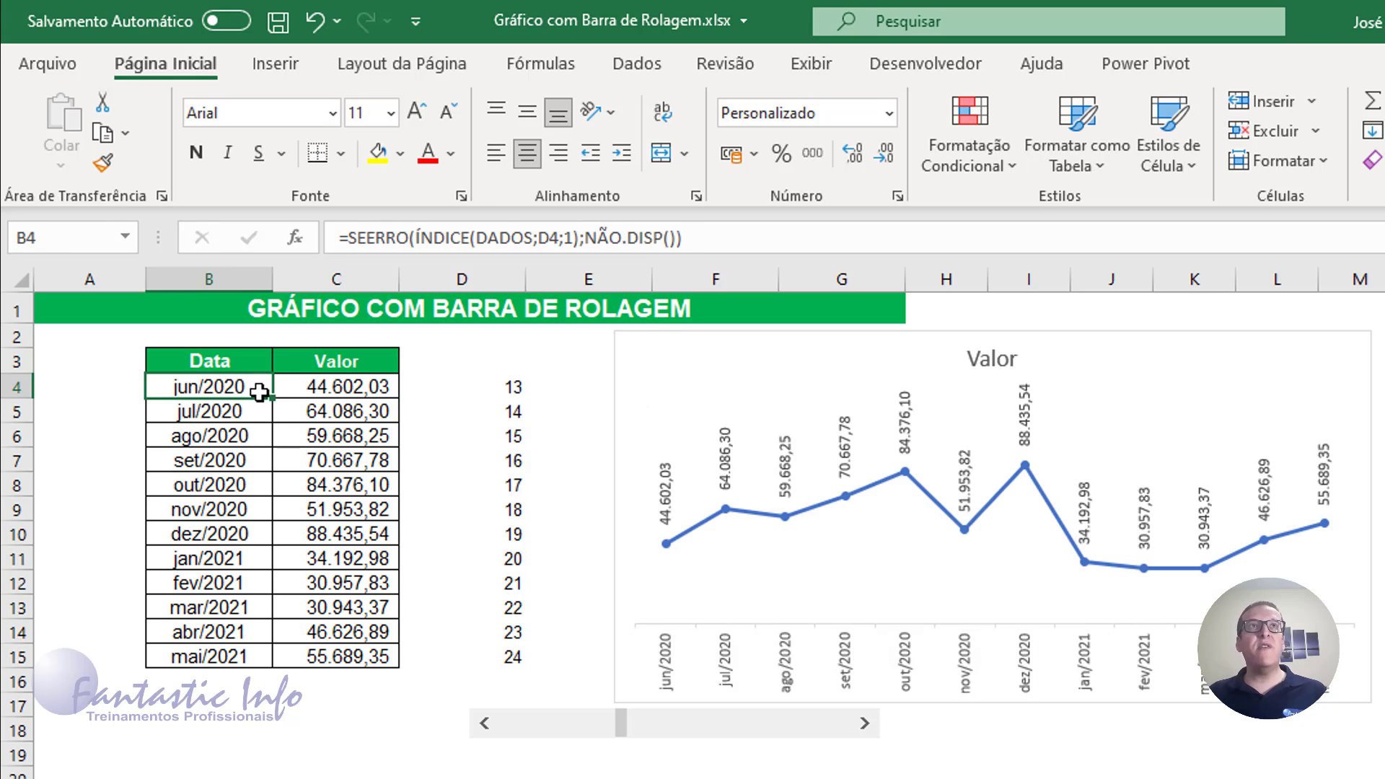
{"action": "left_click_drag", "start_coordinate": [272, 401], "coordinate": [250, 658]}
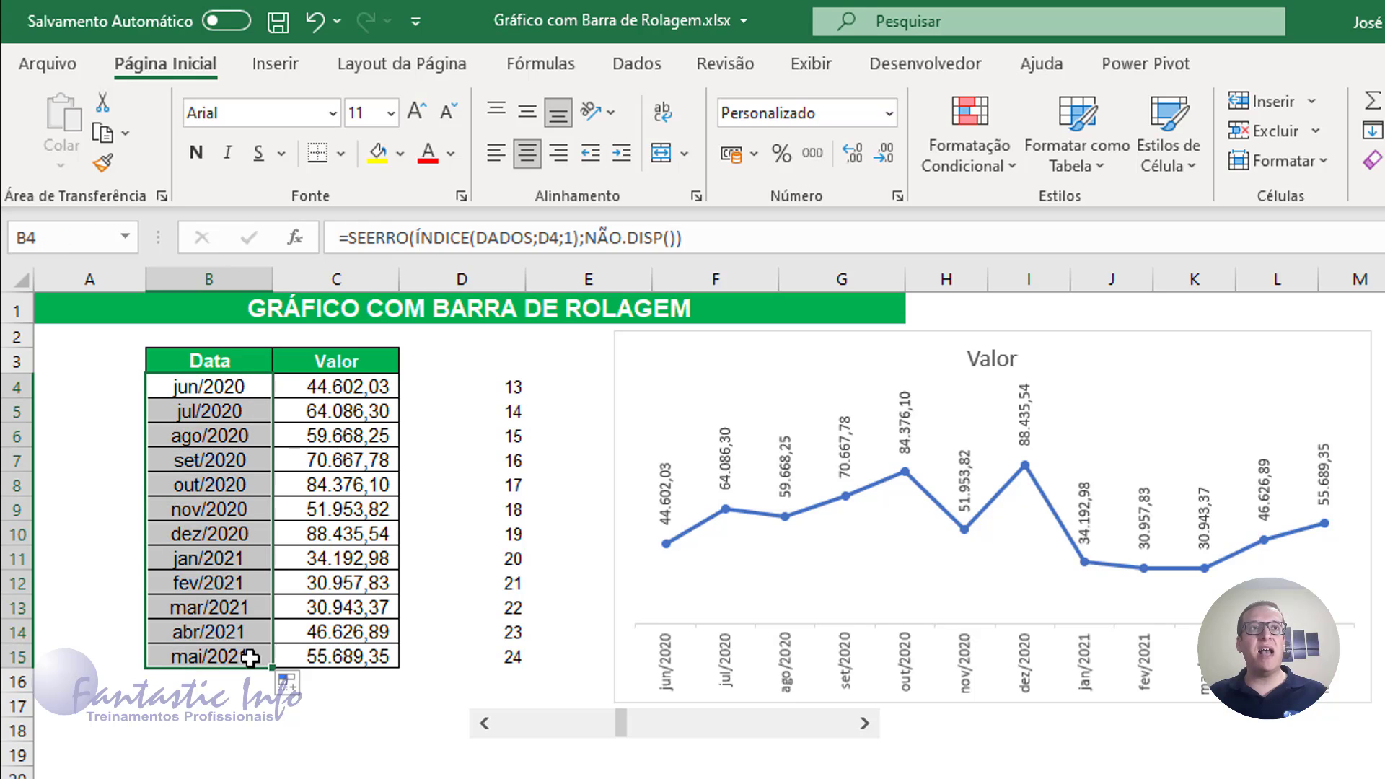
- Wrap the Valor formula in C4 with an error fallback: =SEERRO(ÍNDICE(DADOS;D4;2);NÃO.DISP())
{"action": "left_click", "coordinate": [352, 388]}
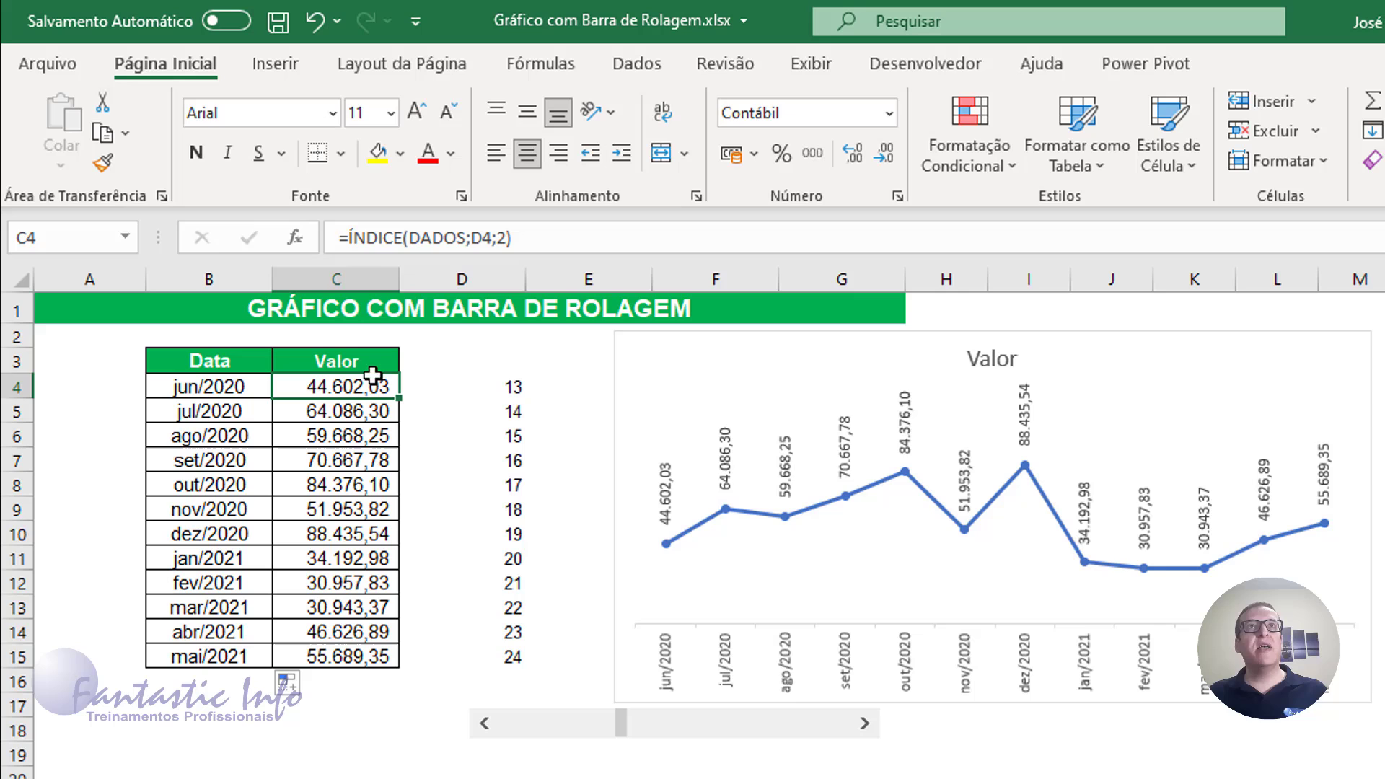
{"action": "left_click", "coordinate": [351, 238]}
{"action": "type", "text": "SEERRO"}
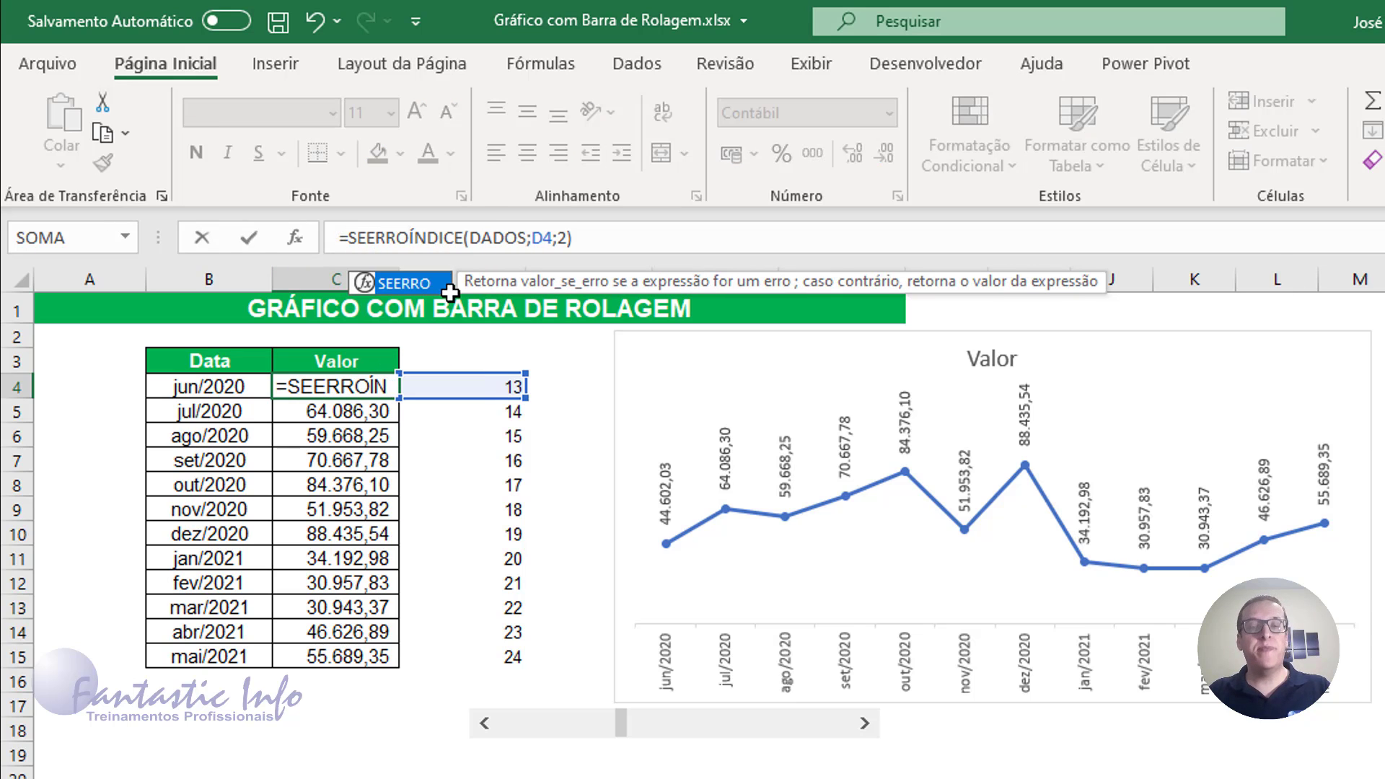
{"action": "type", "text": "("}
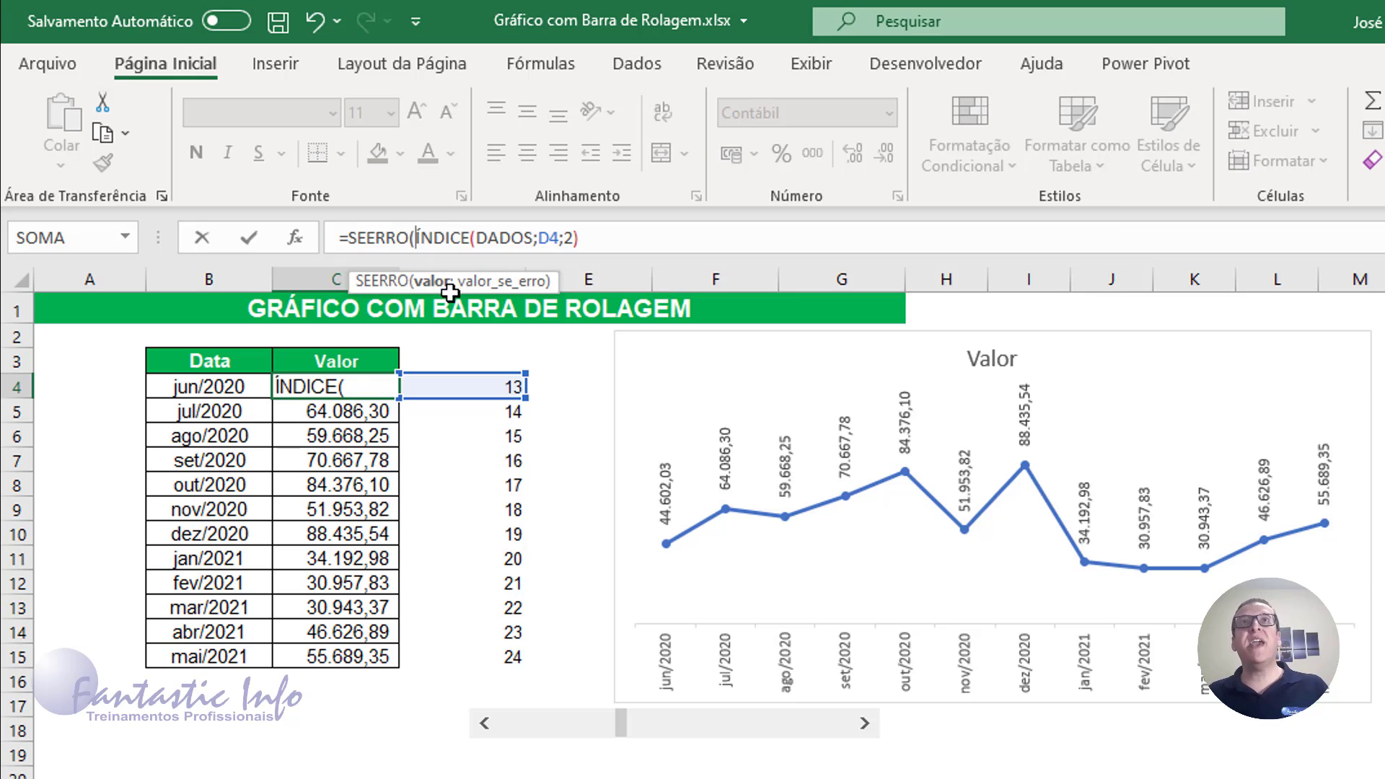
{"action": "left_click", "coordinate": [658, 241]}
{"action": "type", "text": ";"}
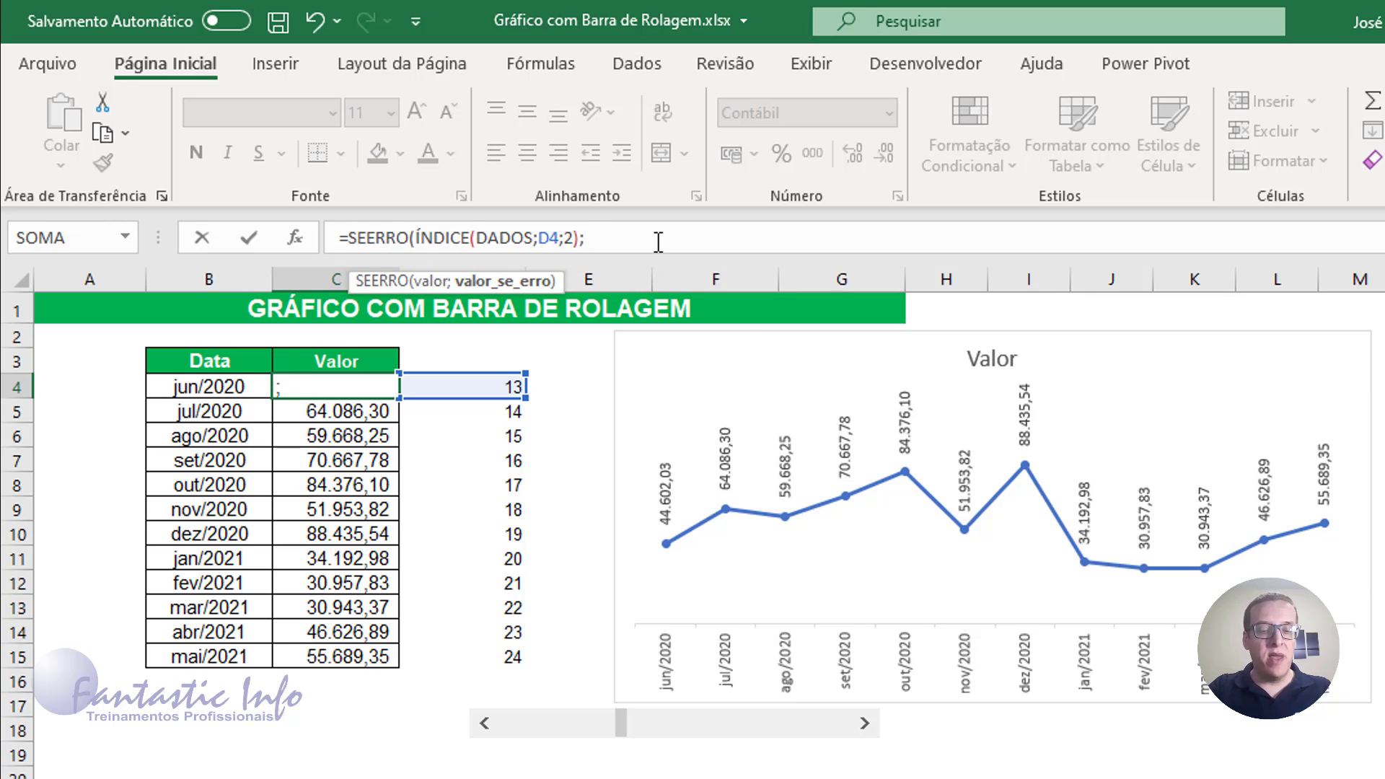
{"action": "type", "text": "NÃO"}
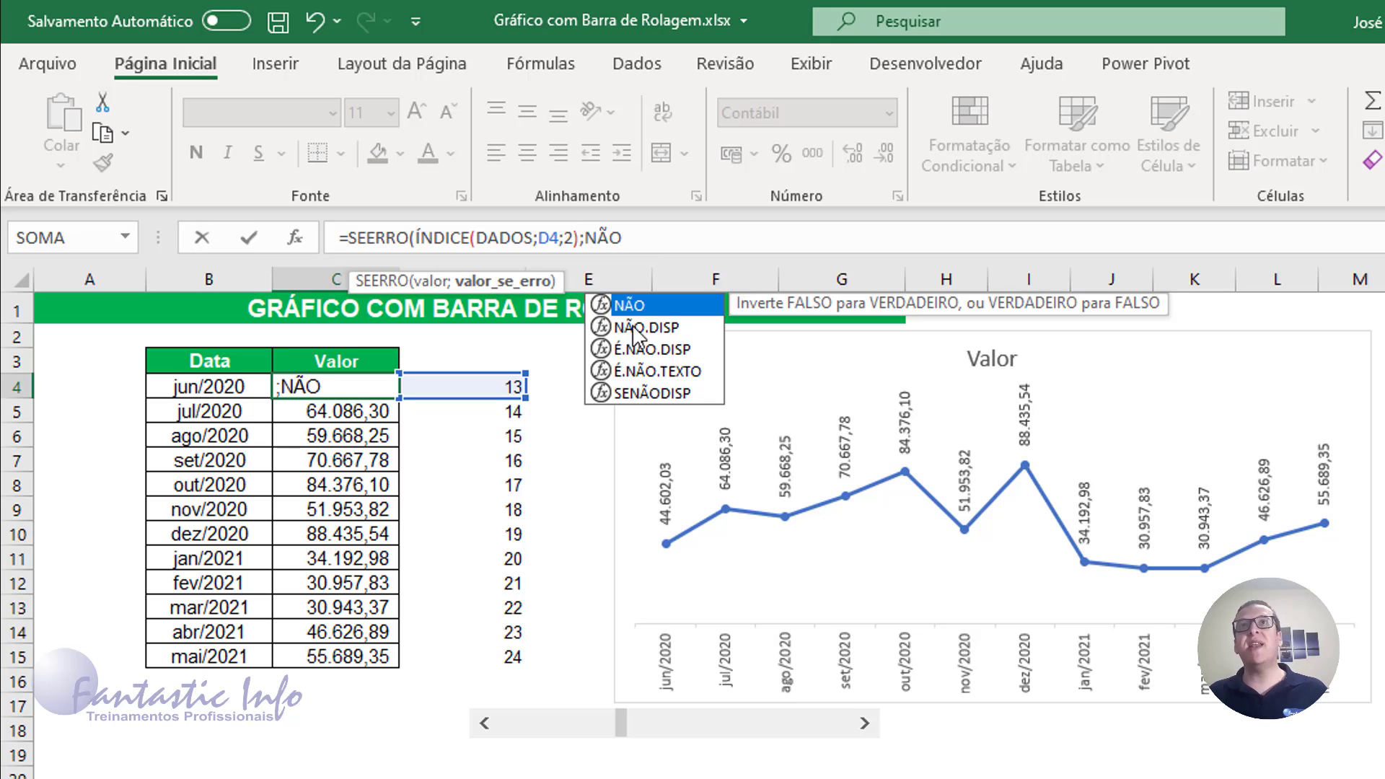
{"action": "double_click", "coordinate": [647, 330]}
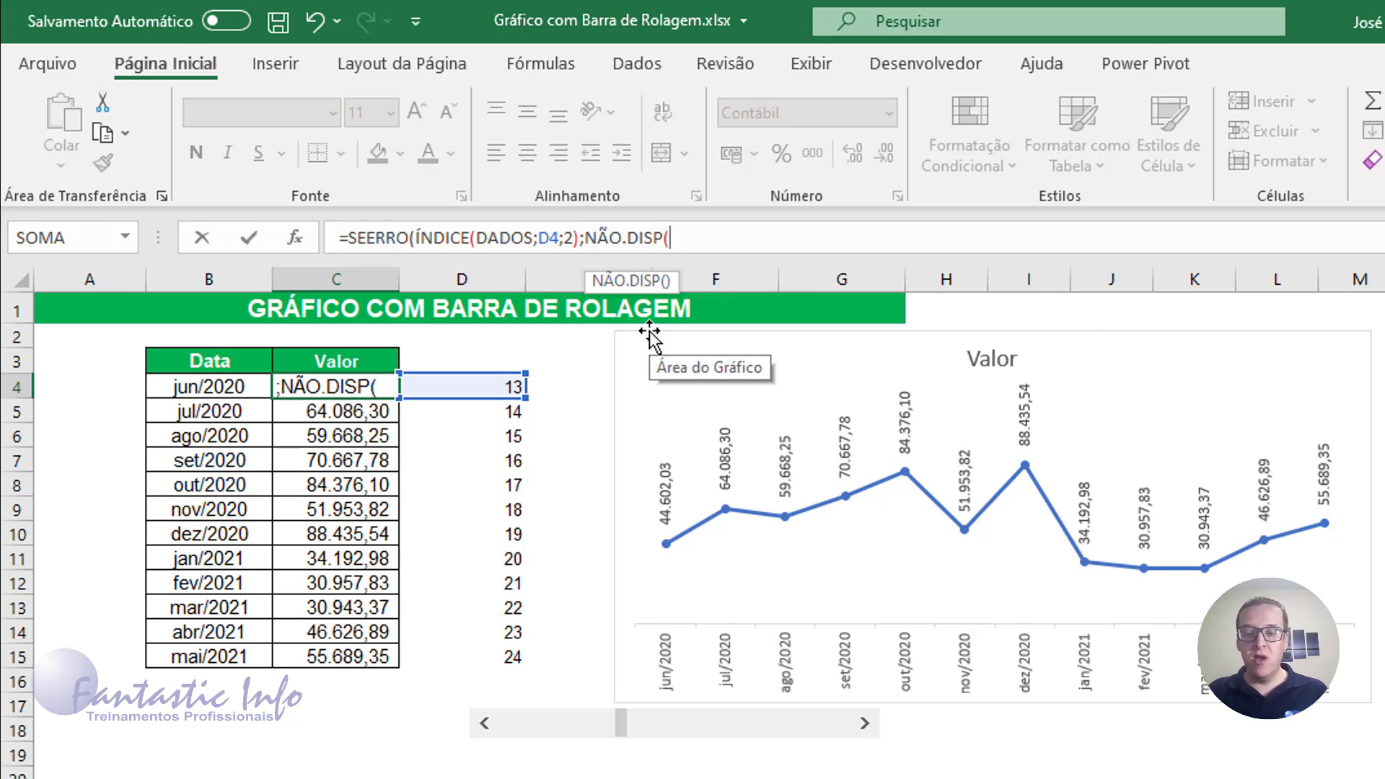
{"action": "type", "text": "))"}
{"action": "key", "text": "Return"}
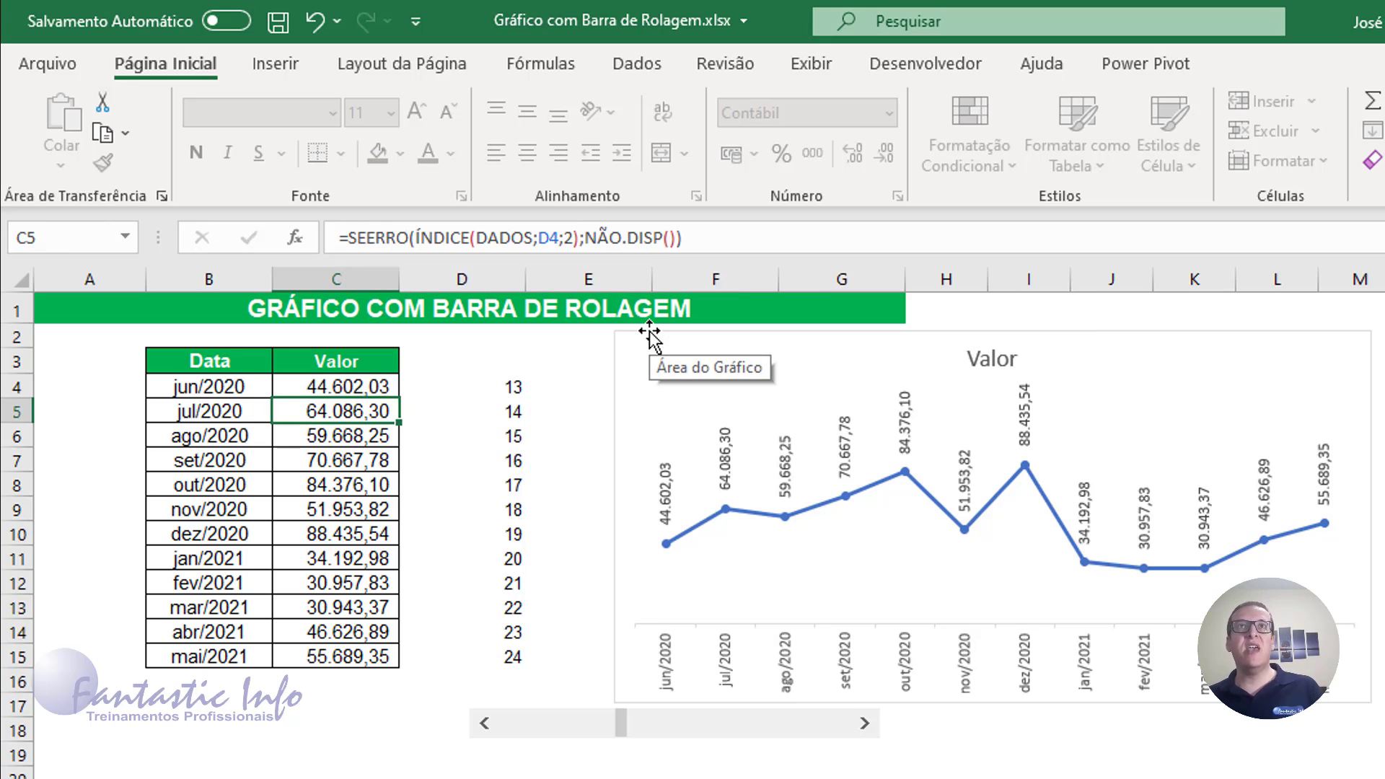
- Fill the error-protected Valor formula from C4 down through C15
{"action": "left_click", "coordinate": [385, 387]}
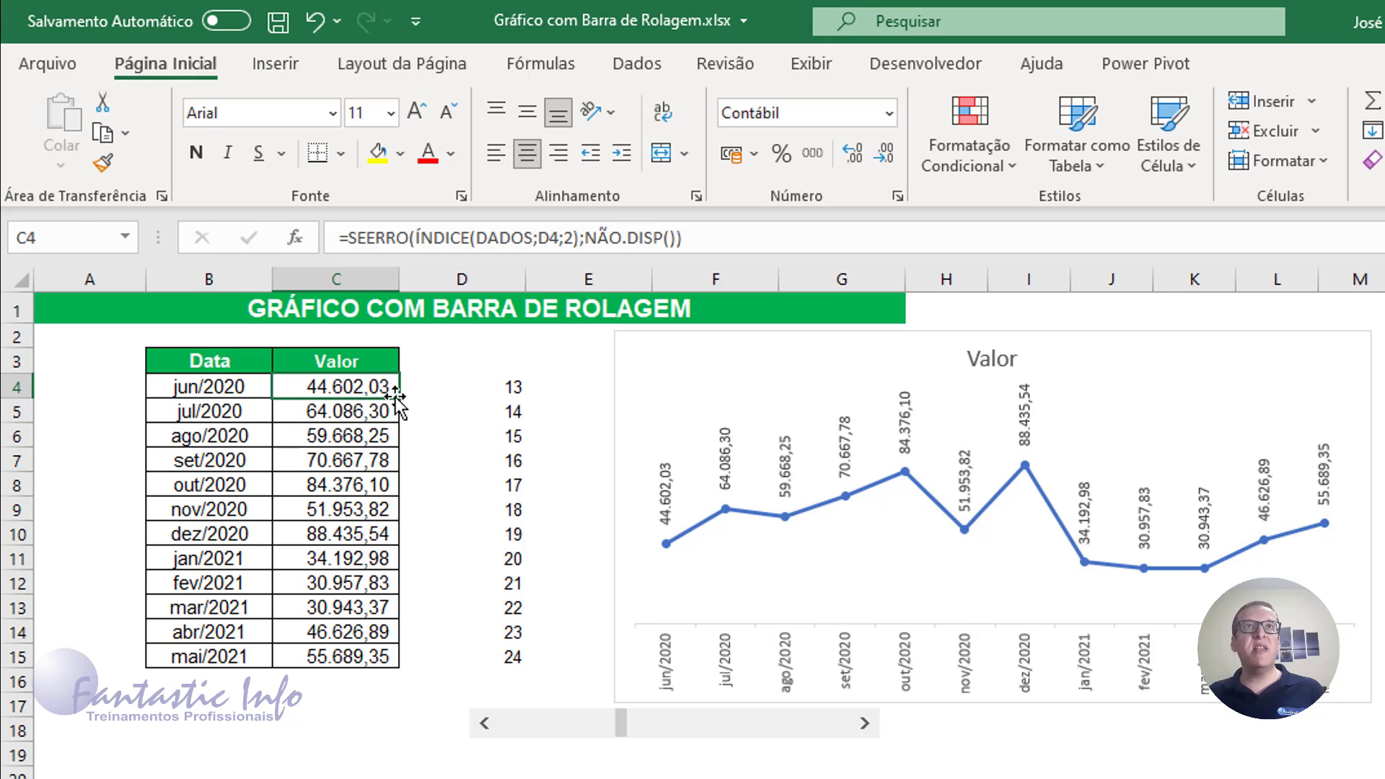
{"action": "left_click_drag", "start_coordinate": [398, 451], "coordinate": [398, 670]}
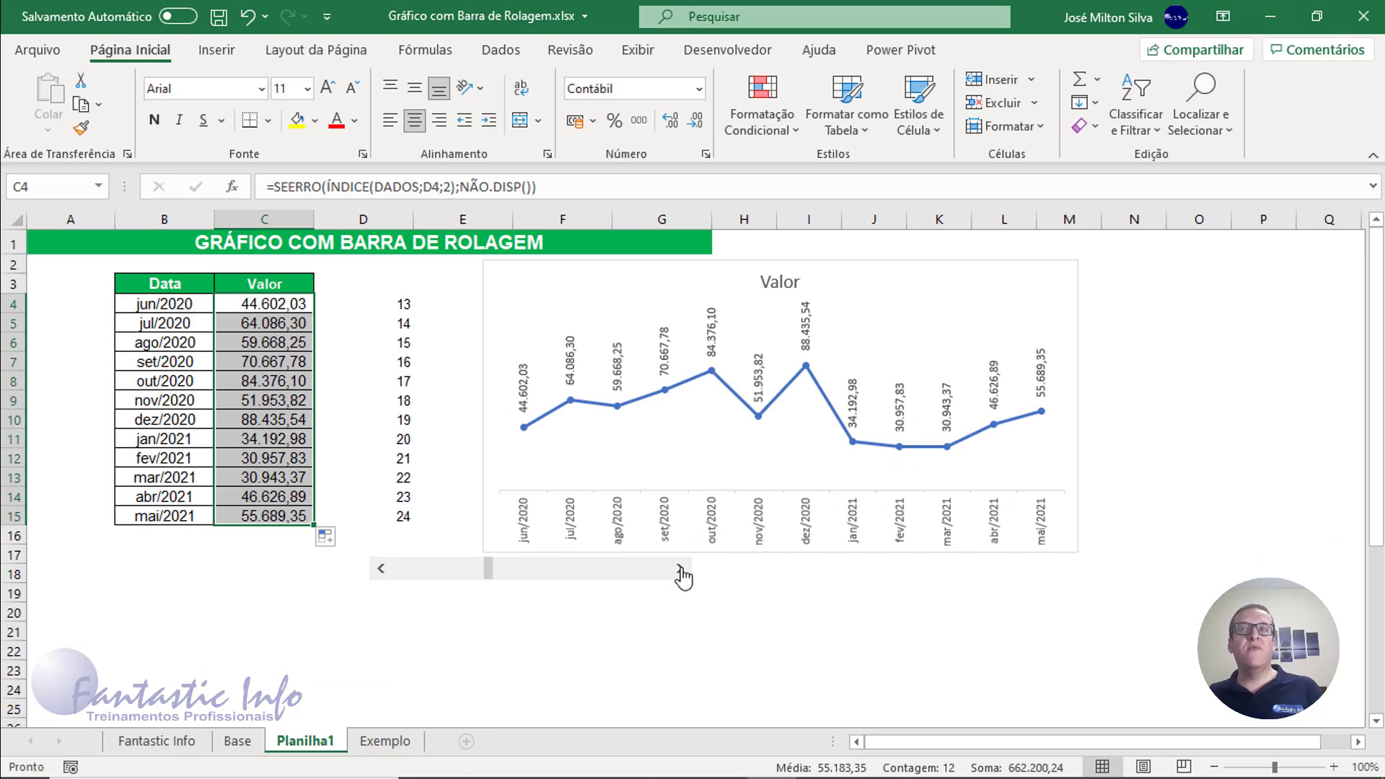
- Test the error handling by stepping the scroll bar forward past the end of the data, until D4 reaches 26
{"action": "left_click", "coordinate": [680, 570]}
{"action": "left_click", "coordinate": [681, 570]}
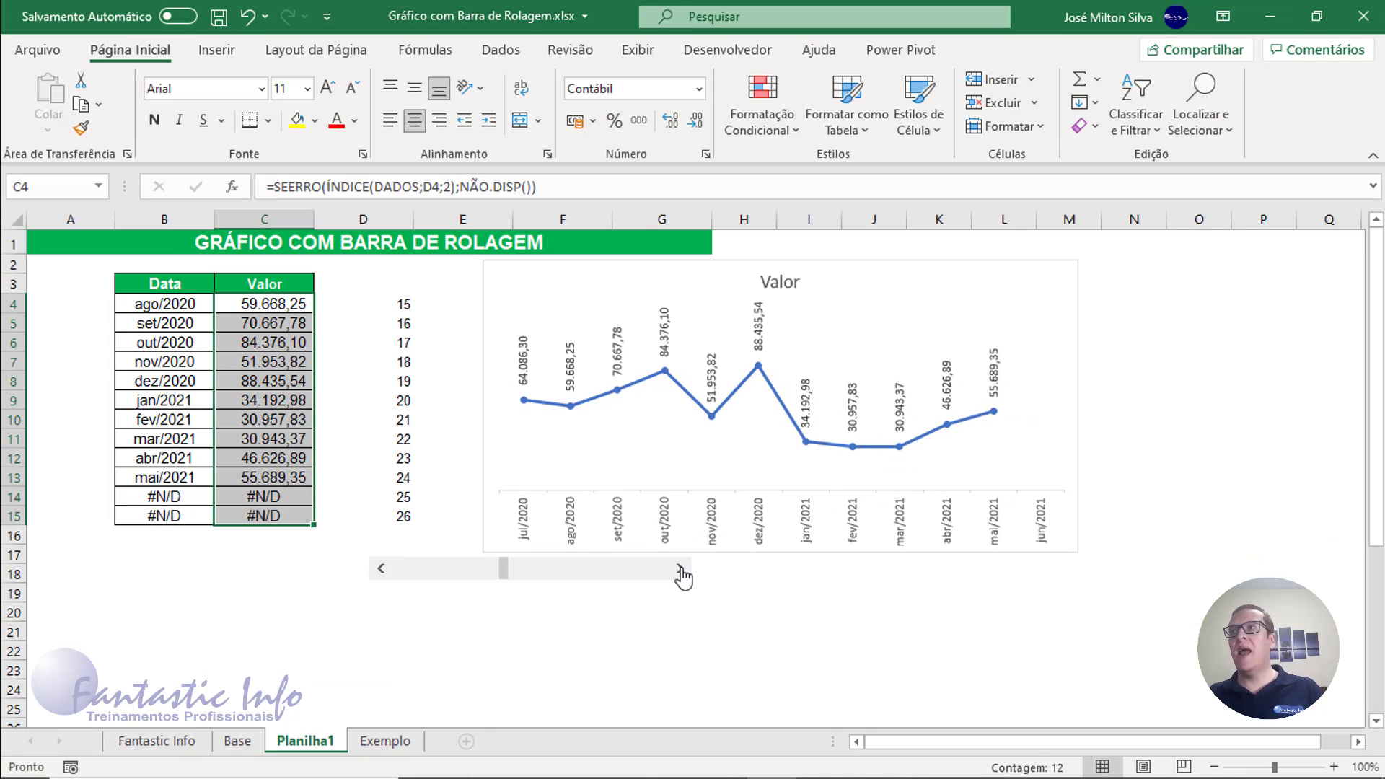
{"action": "left_click", "coordinate": [680, 570]}
{"action": "left_click", "coordinate": [680, 569]}
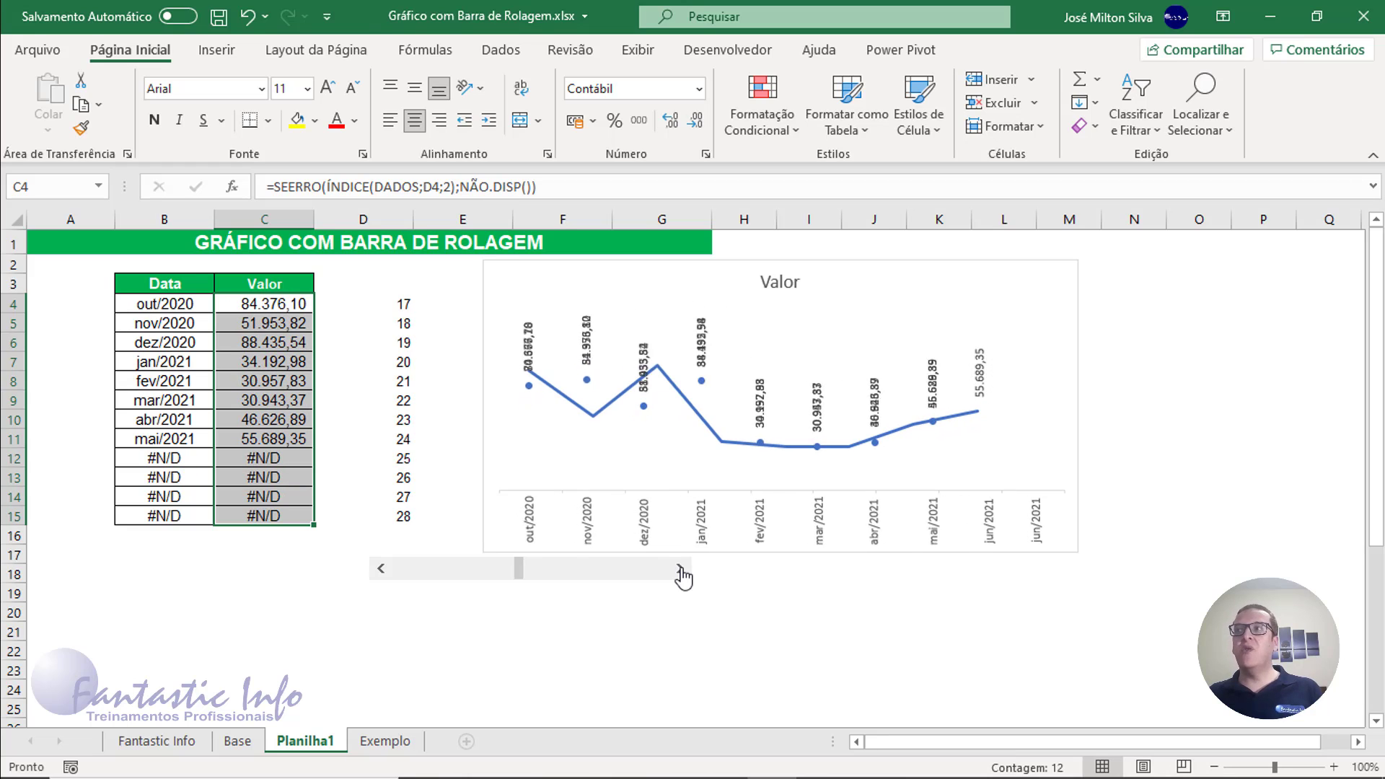
{"action": "left_click", "coordinate": [680, 570]}
{"action": "left_click", "coordinate": [681, 570]}
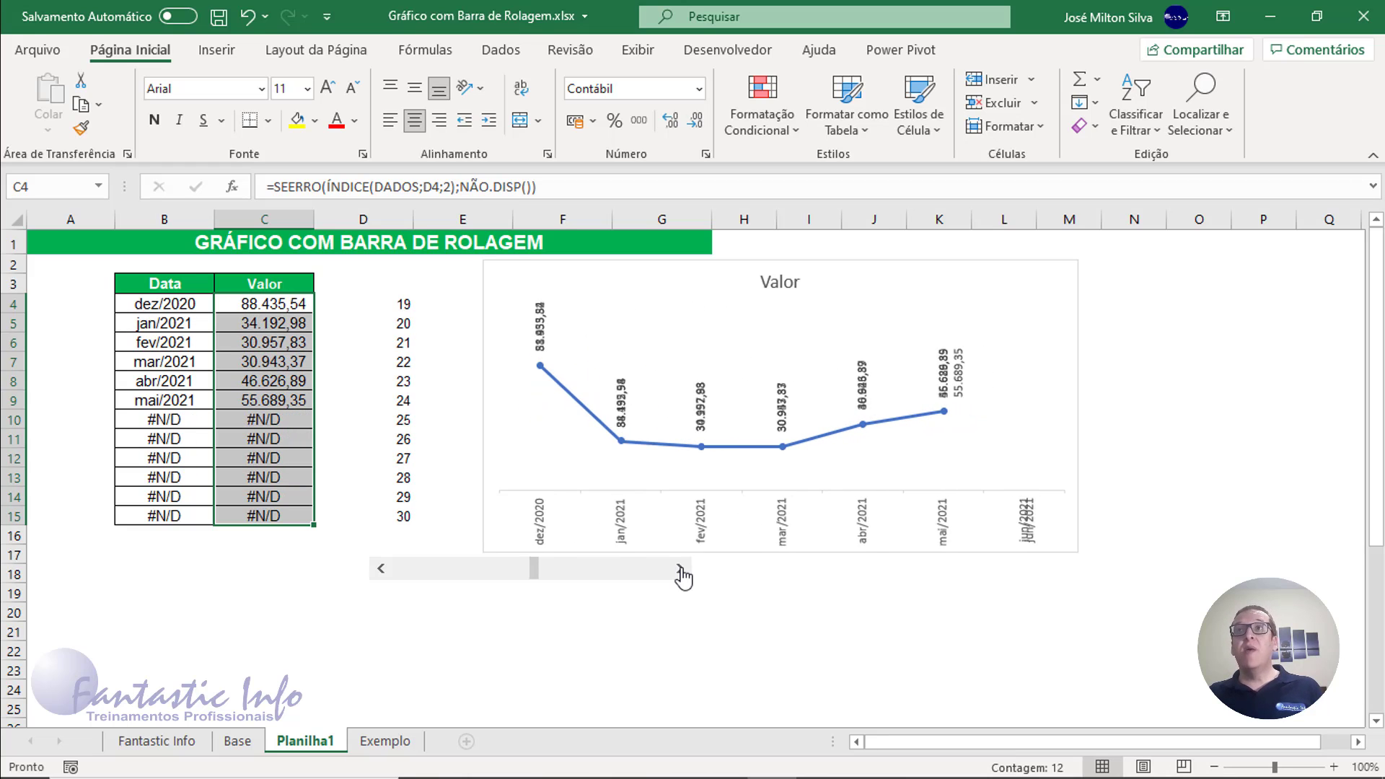
{"action": "left_click", "coordinate": [680, 570]}
{"action": "left_click", "coordinate": [680, 570]}
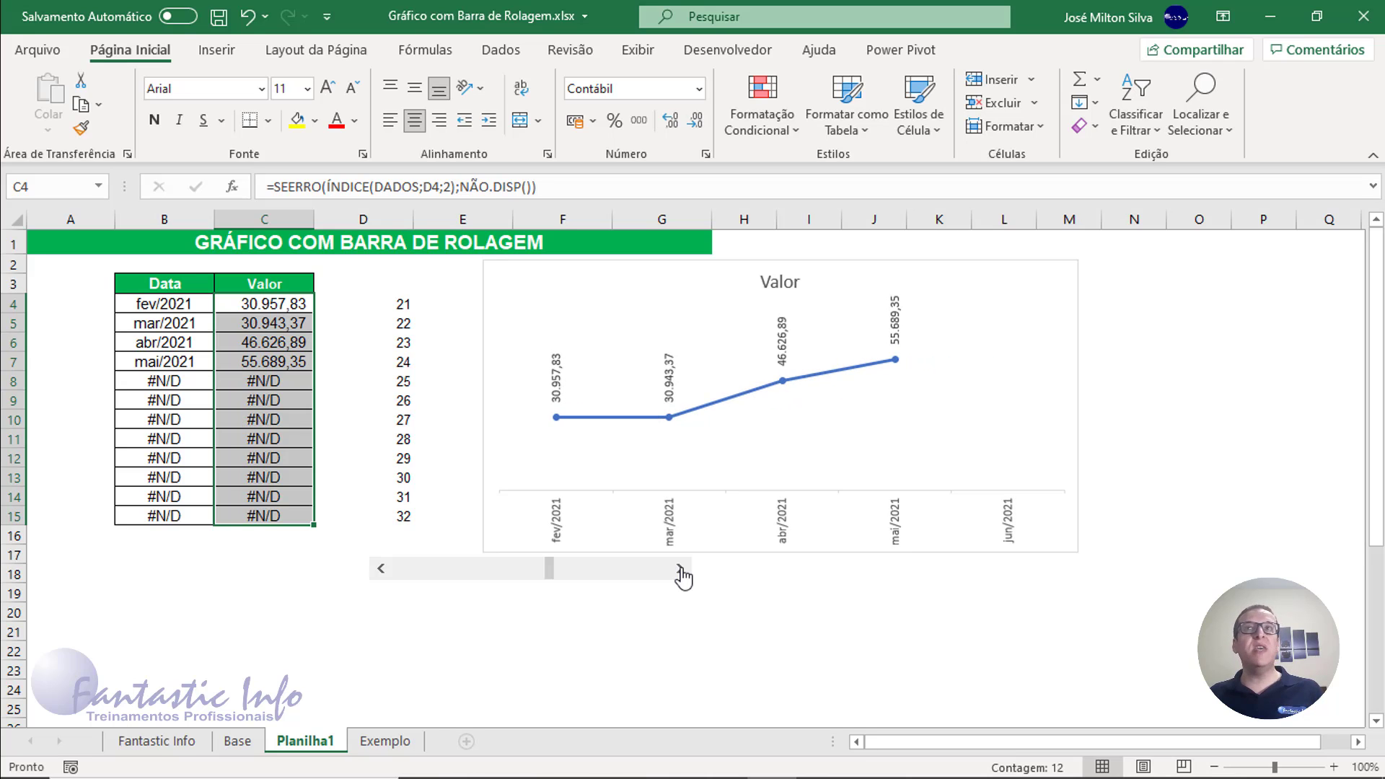
{"action": "left_click", "coordinate": [680, 570]}
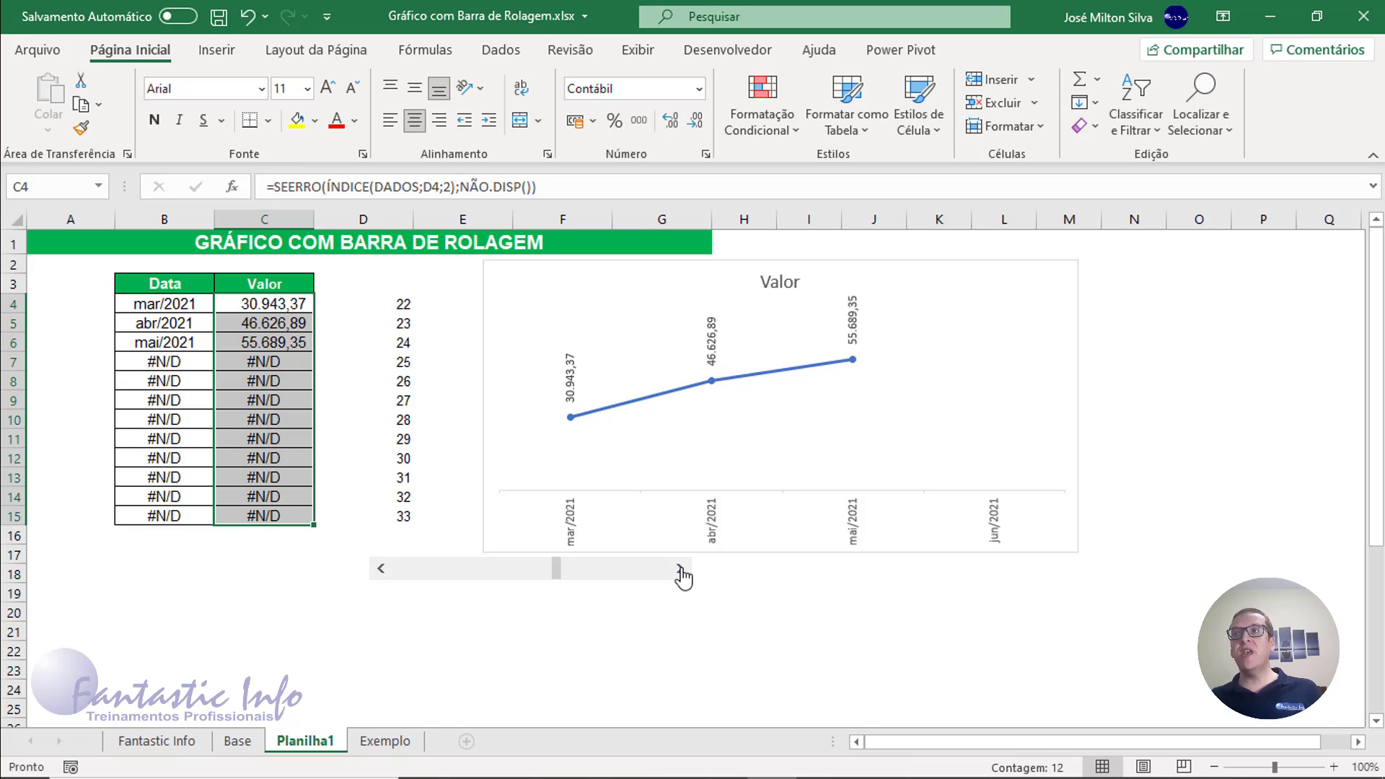
{"action": "left_click", "coordinate": [680, 570]}
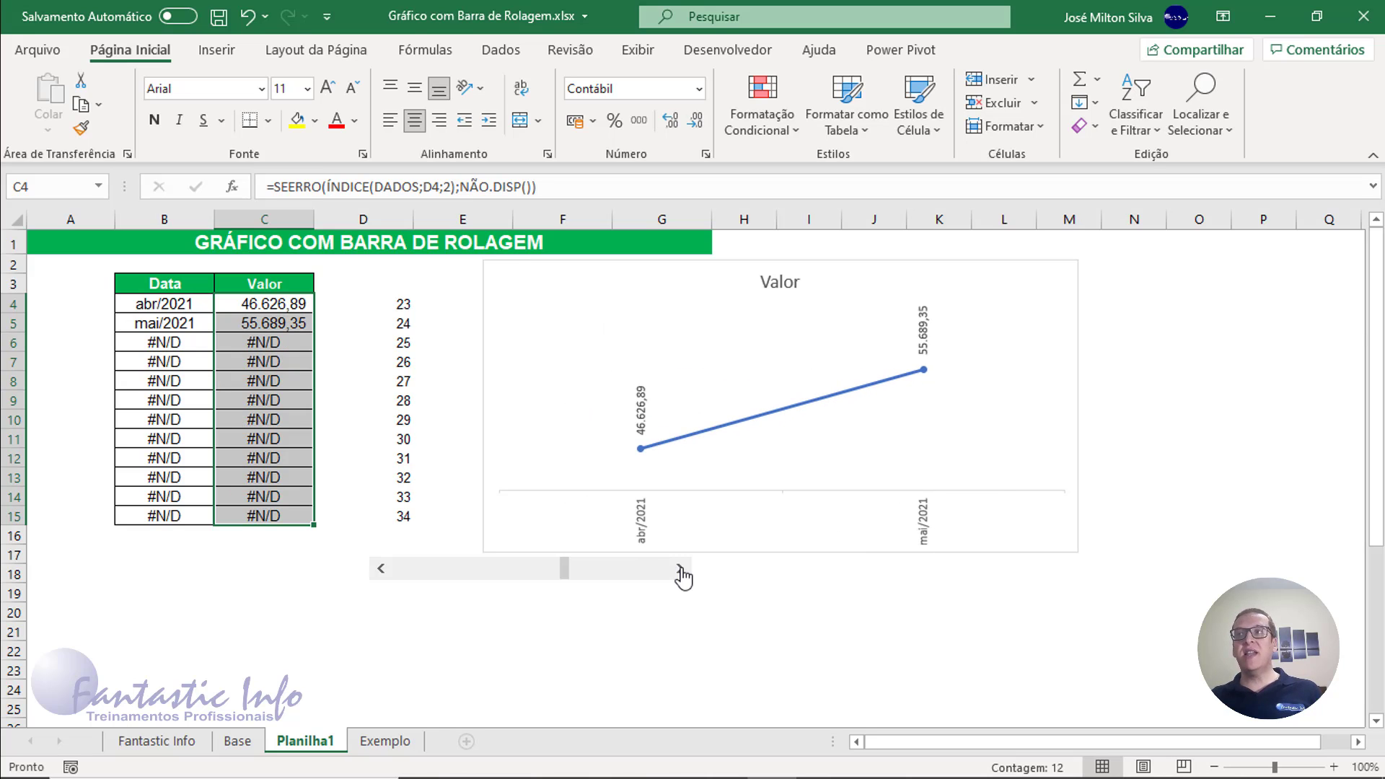
{"action": "left_click", "coordinate": [680, 570]}
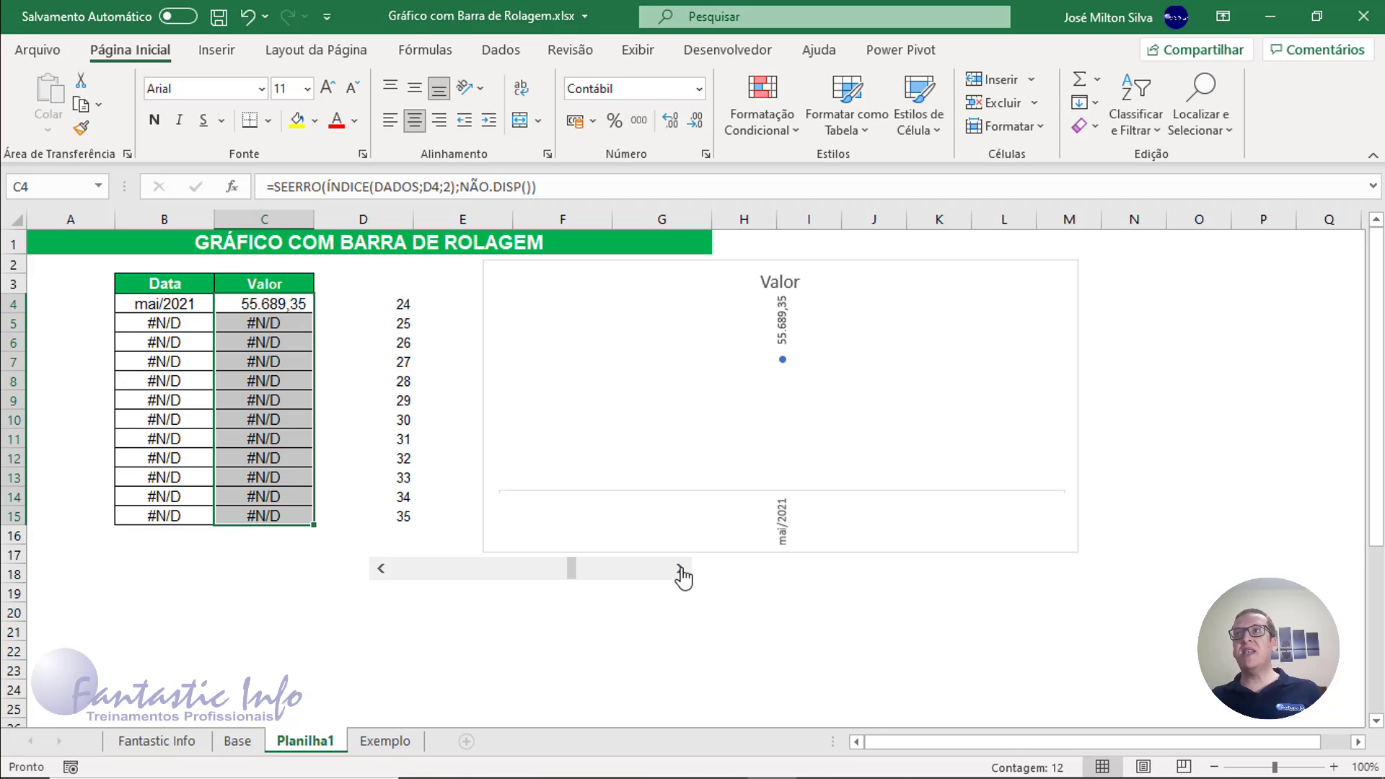
{"action": "left_click", "coordinate": [680, 570]}
{"action": "left_click", "coordinate": [681, 570]}
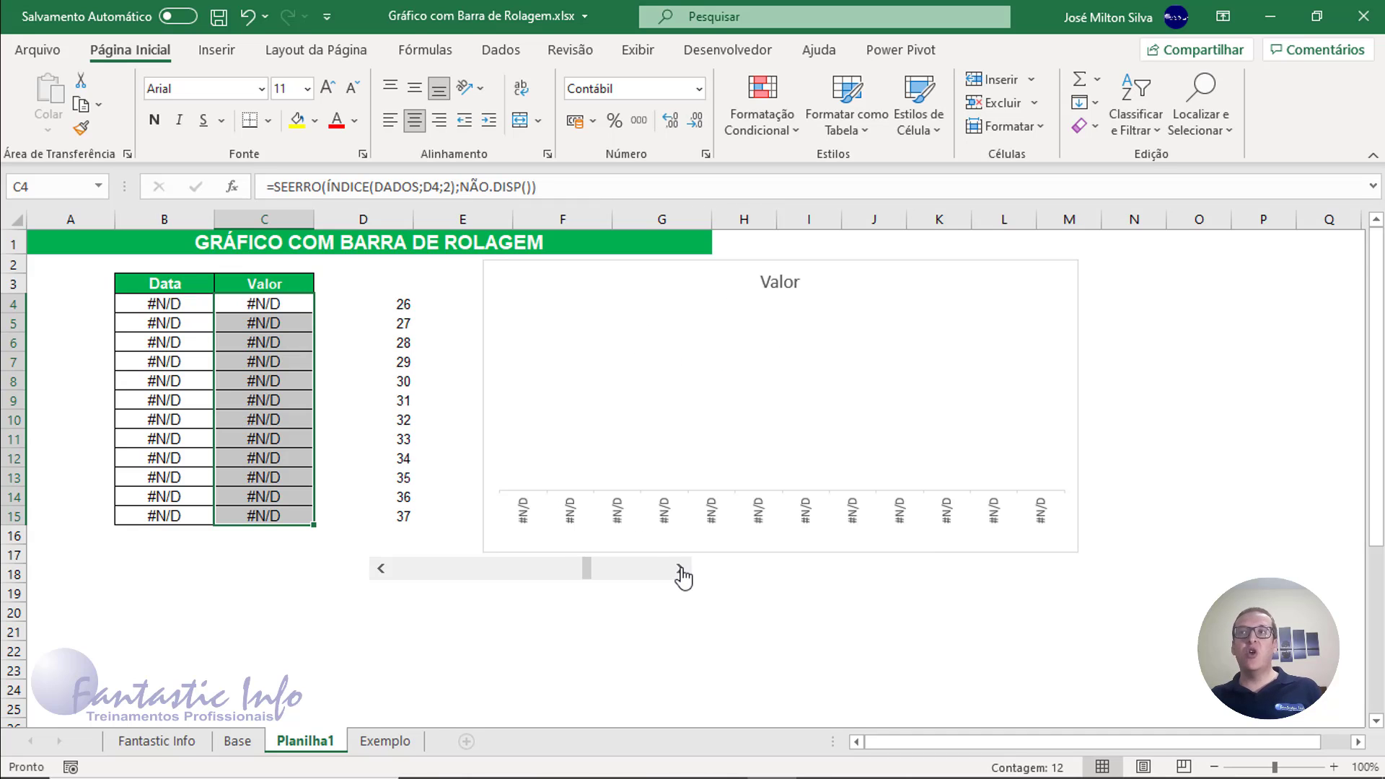
- Step the scroll bar back until the table starts at jun/2019 with index 1 in D4
{"action": "left_click", "coordinate": [378, 575]}
{"action": "left_click", "coordinate": [378, 575]}
{"action": "left_click", "coordinate": [378, 575]}
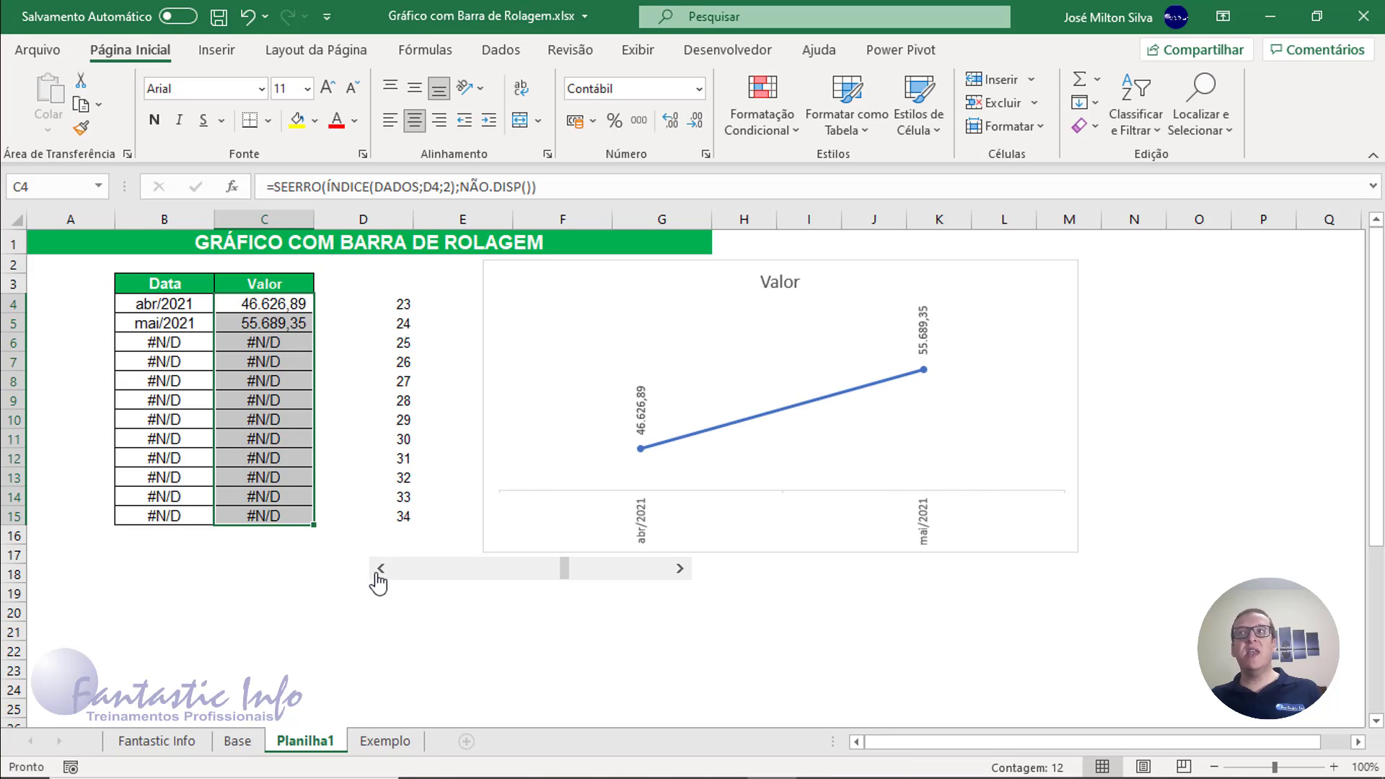
{"action": "left_click", "coordinate": [378, 575]}
{"action": "left_click", "coordinate": [378, 575]}
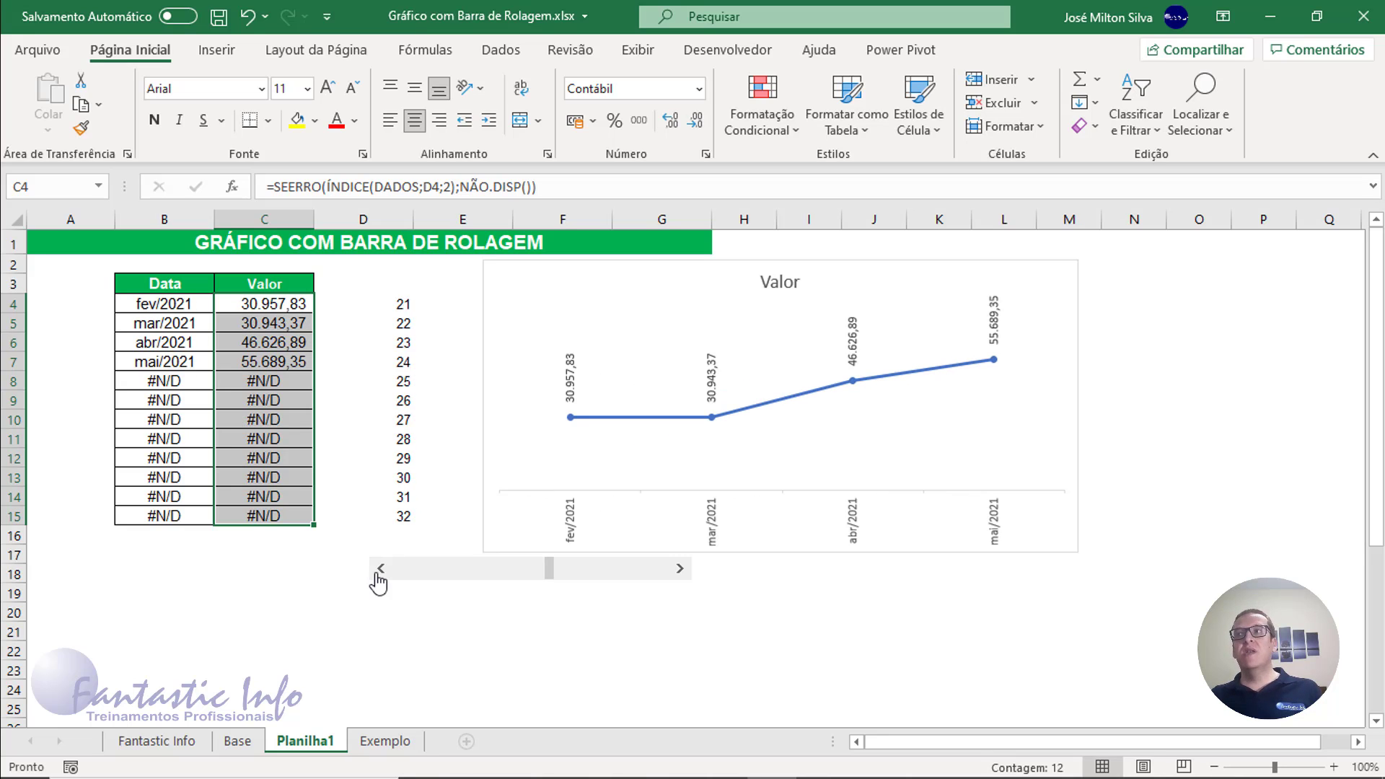
{"action": "left_click", "coordinate": [378, 575]}
{"action": "left_click", "coordinate": [378, 575]}
{"action": "left_click", "coordinate": [378, 575]}
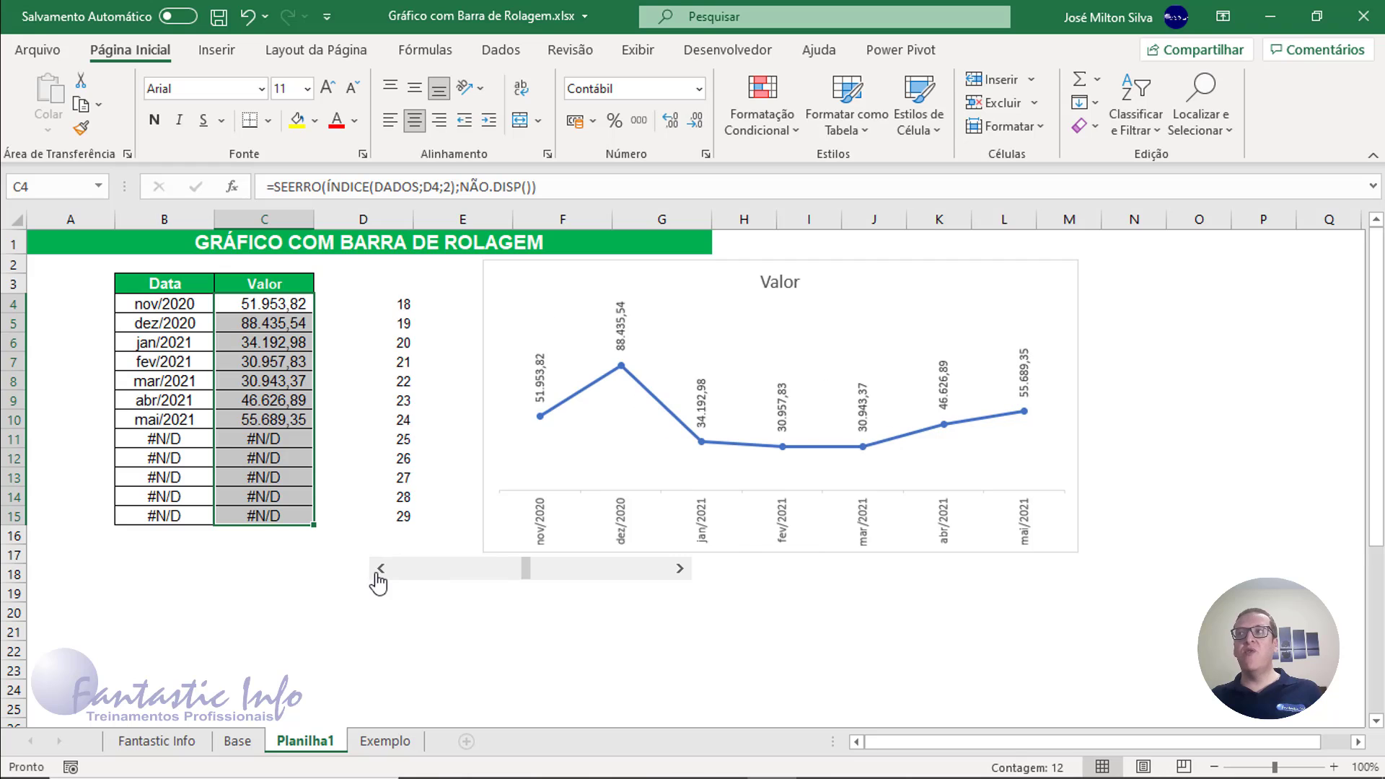
{"action": "left_click", "coordinate": [378, 575]}
{"action": "left_click", "coordinate": [378, 575]}
{"action": "left_click", "coordinate": [378, 575]}
{"action": "left_click", "coordinate": [378, 575]}
{"action": "left_click", "coordinate": [378, 575]}
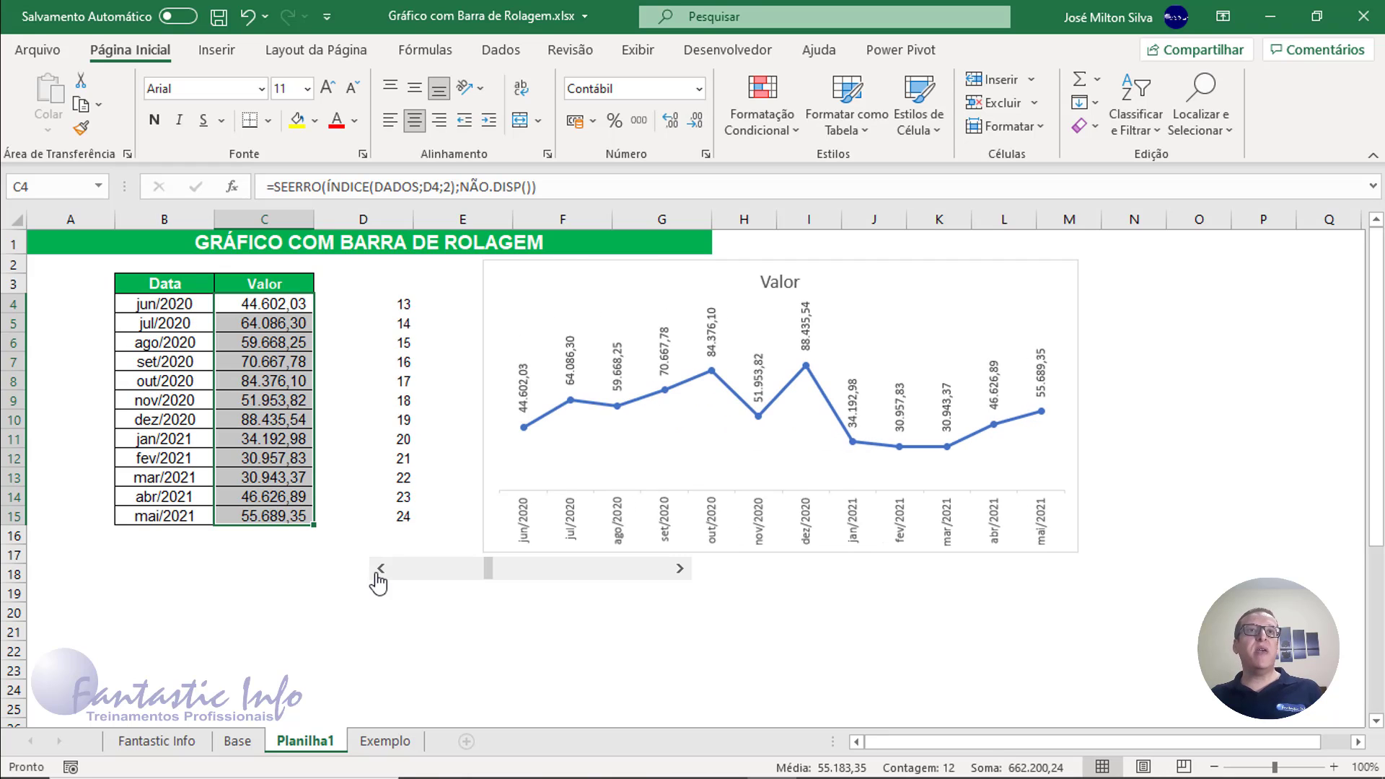
{"action": "left_click", "coordinate": [378, 575]}
{"action": "left_click", "coordinate": [378, 575]}
{"action": "left_click", "coordinate": [378, 575]}
{"action": "left_click", "coordinate": [378, 575]}
{"action": "left_click", "coordinate": [378, 575]}
{"action": "left_click", "coordinate": [378, 575]}
{"action": "left_click", "coordinate": [378, 575]}
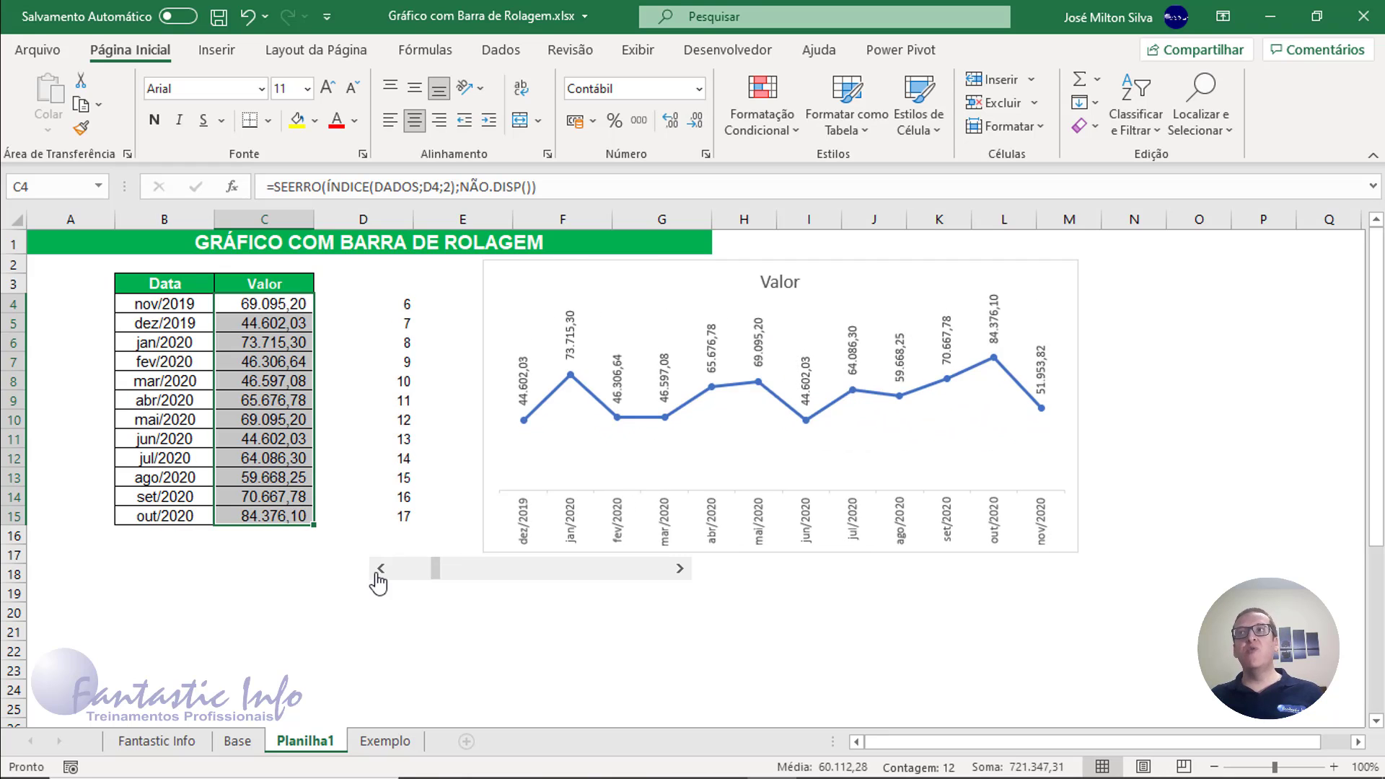
{"action": "left_click", "coordinate": [378, 575]}
{"action": "left_click", "coordinate": [378, 575]}
{"action": "left_click", "coordinate": [378, 575]}
{"action": "left_click", "coordinate": [378, 575]}
{"action": "left_click", "coordinate": [378, 575]}
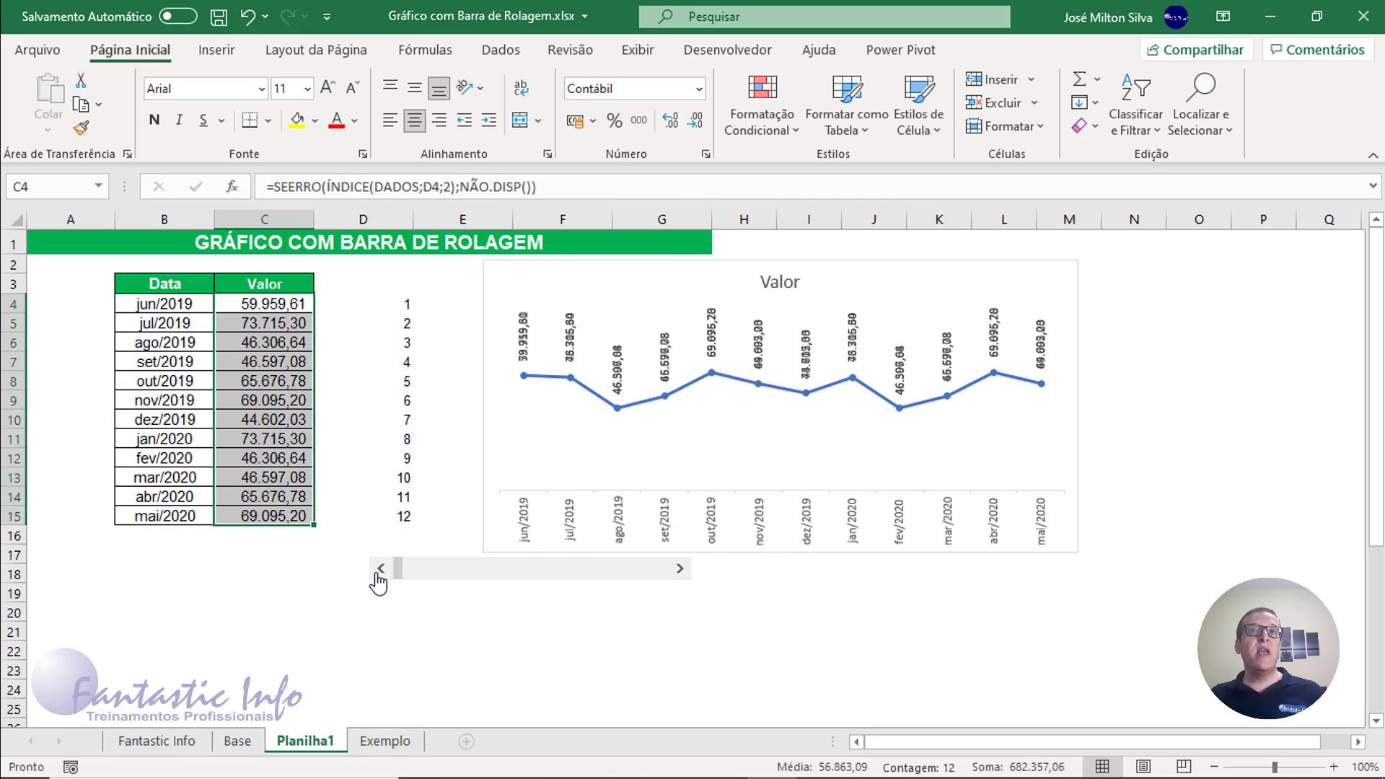
- Move the scroll bar down to about row 20 and place the chart beside the table, starting at about row 6
{"action": "left_click", "coordinate": [613, 268]}
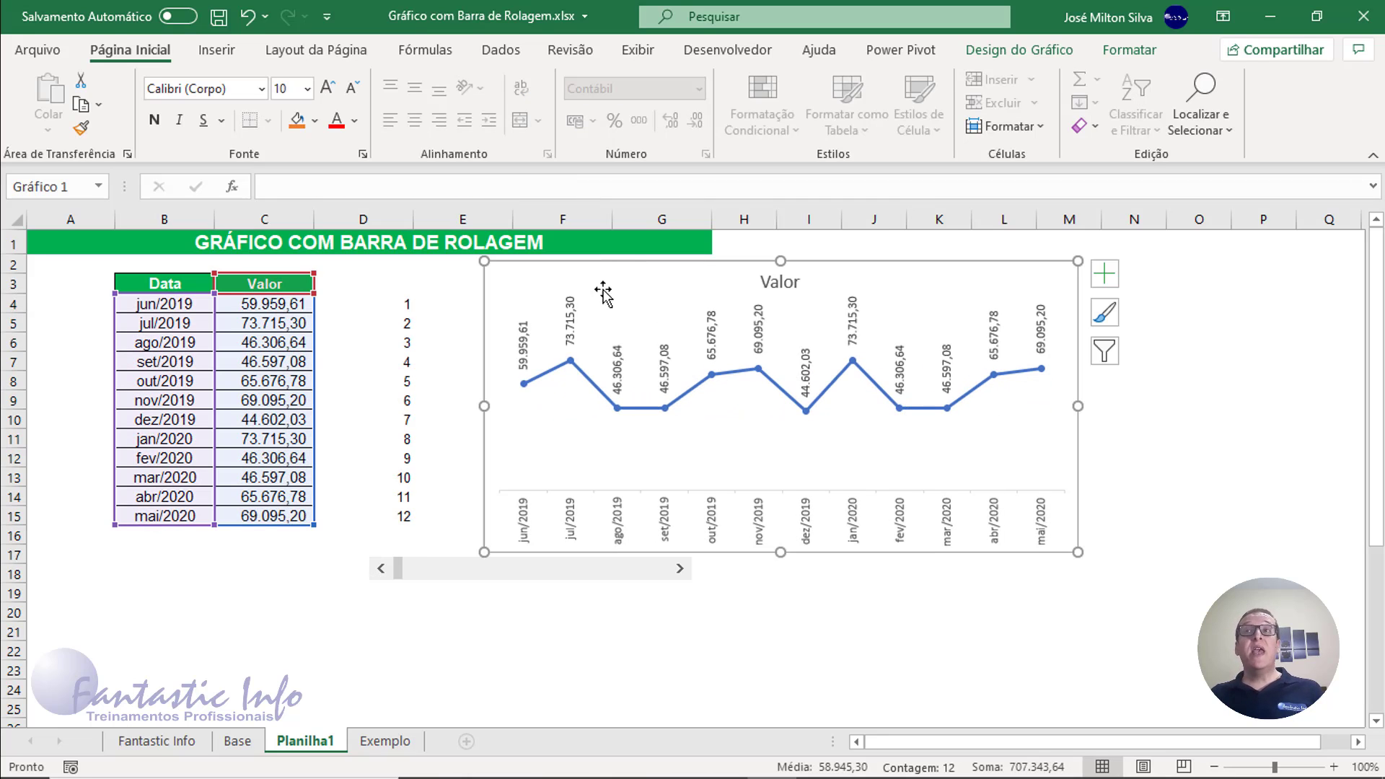
{"action": "right_click", "coordinate": [491, 570]}
{"action": "key", "text": "Escape"}
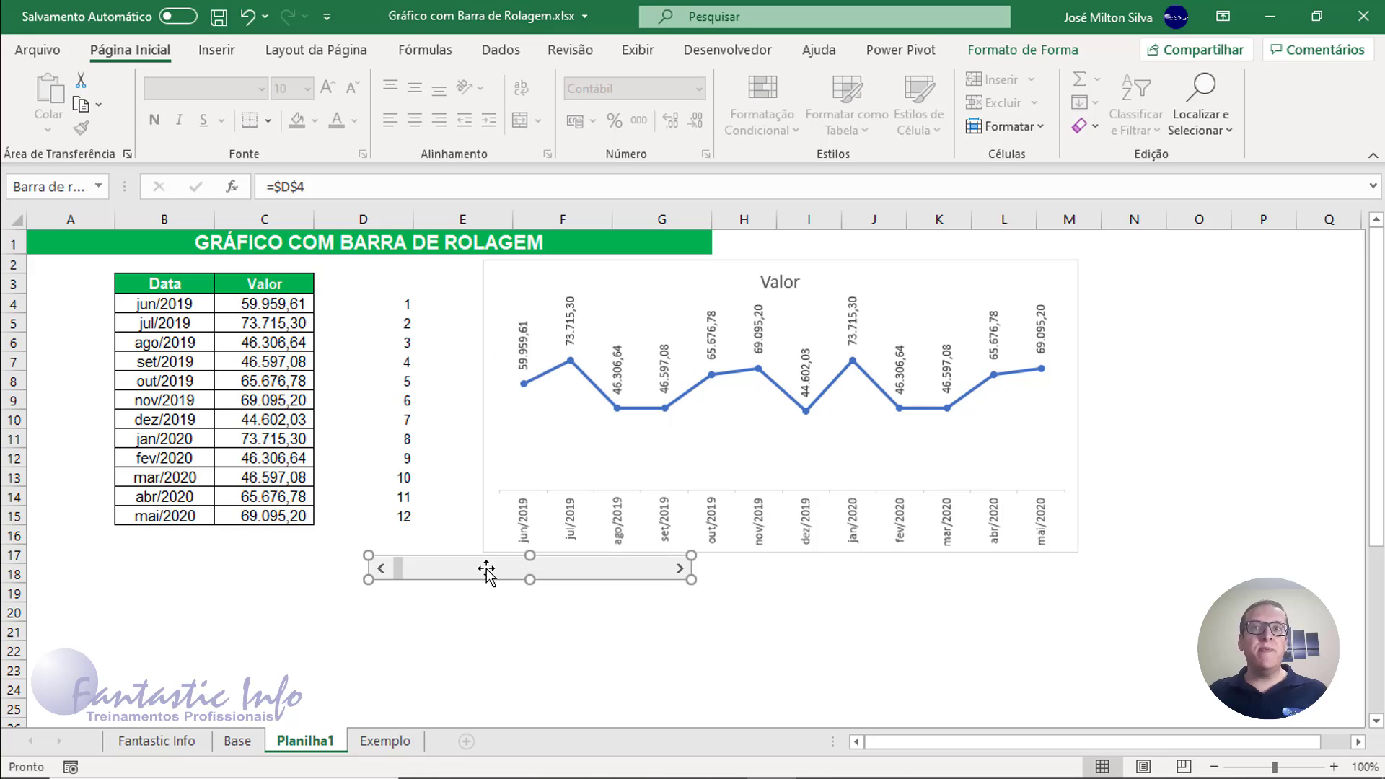
{"action": "left_click_drag", "start_coordinate": [487, 570], "coordinate": [538, 625]}
{"action": "left_click_drag", "start_coordinate": [628, 267], "coordinate": [466, 347]}
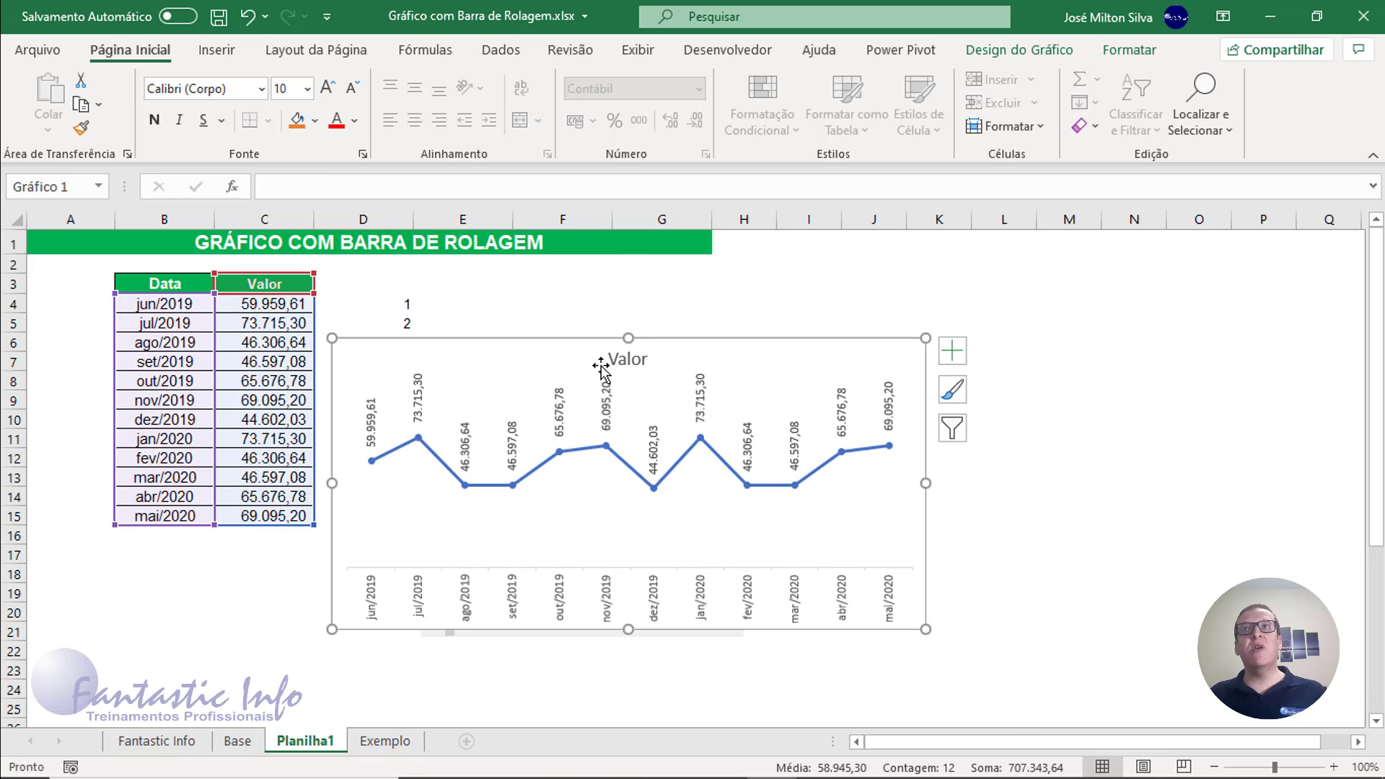
- Enter the title text "Faturamento de" in cell F3
{"action": "left_click", "coordinate": [560, 281]}
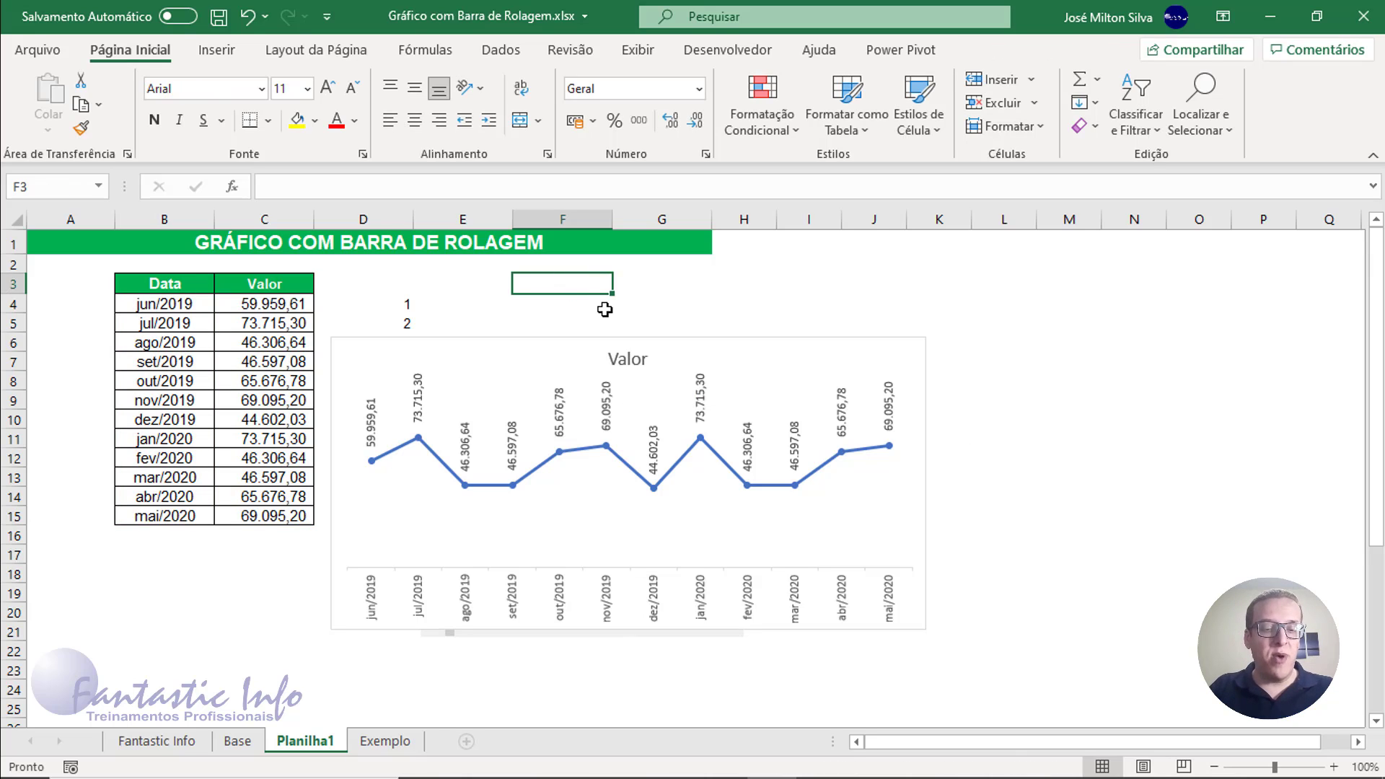
{"action": "type", "text": "f"}
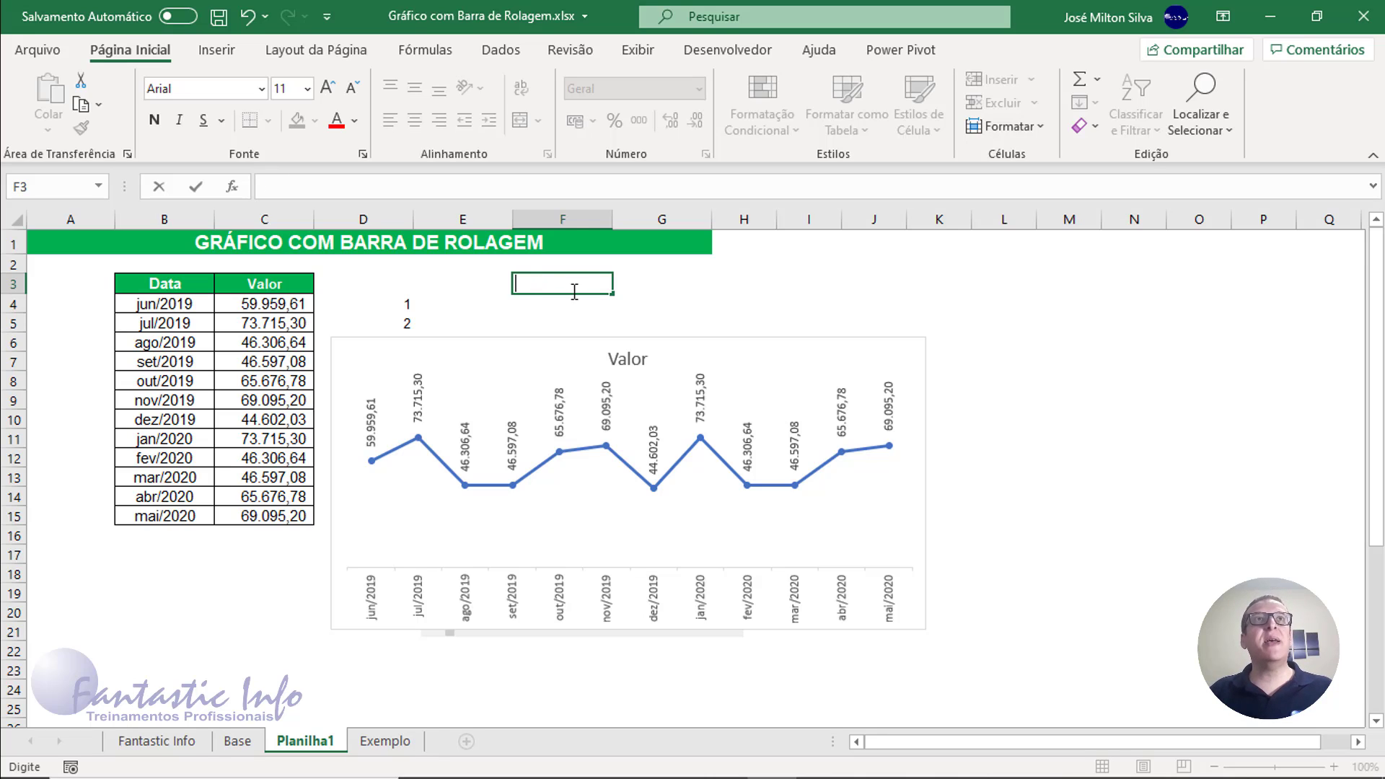
{"action": "key", "text": "Escape"}
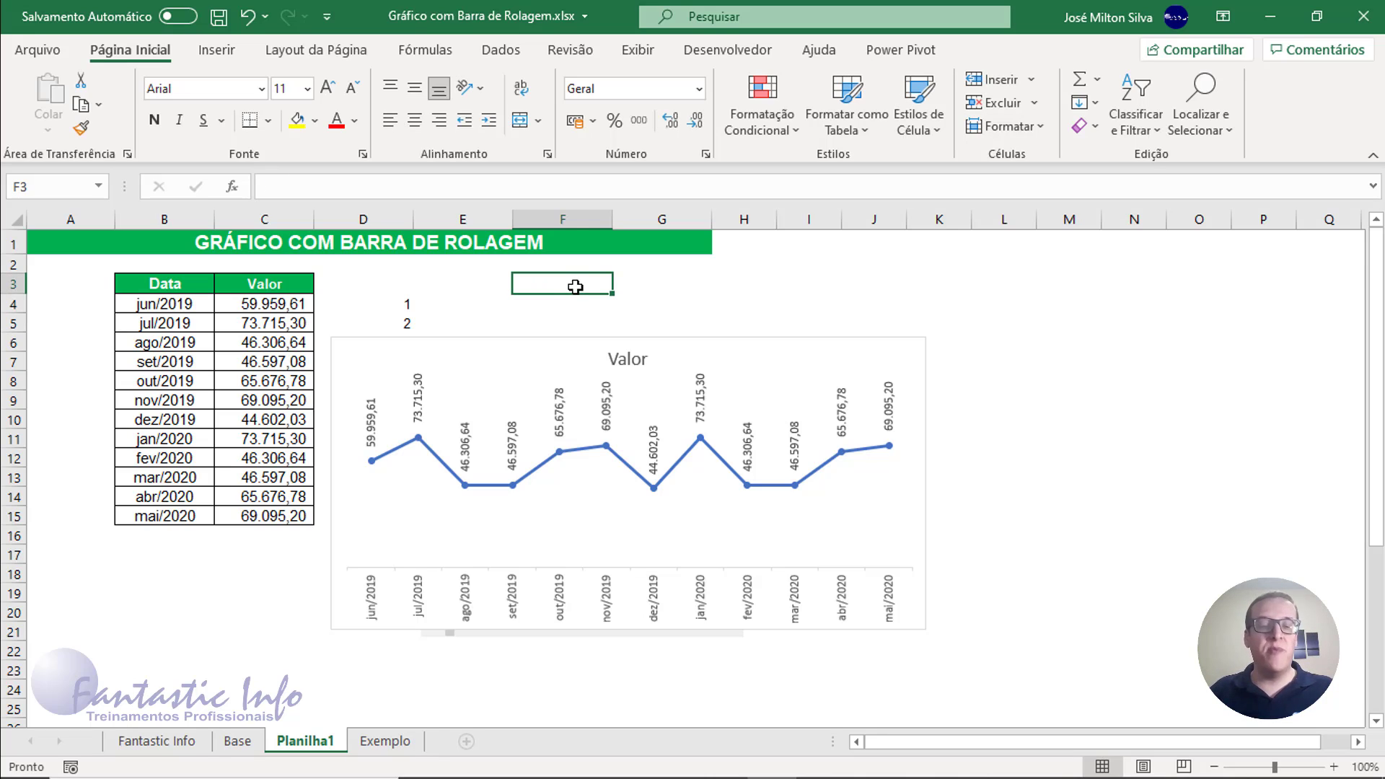
{"action": "type", "text": "Fatur"}
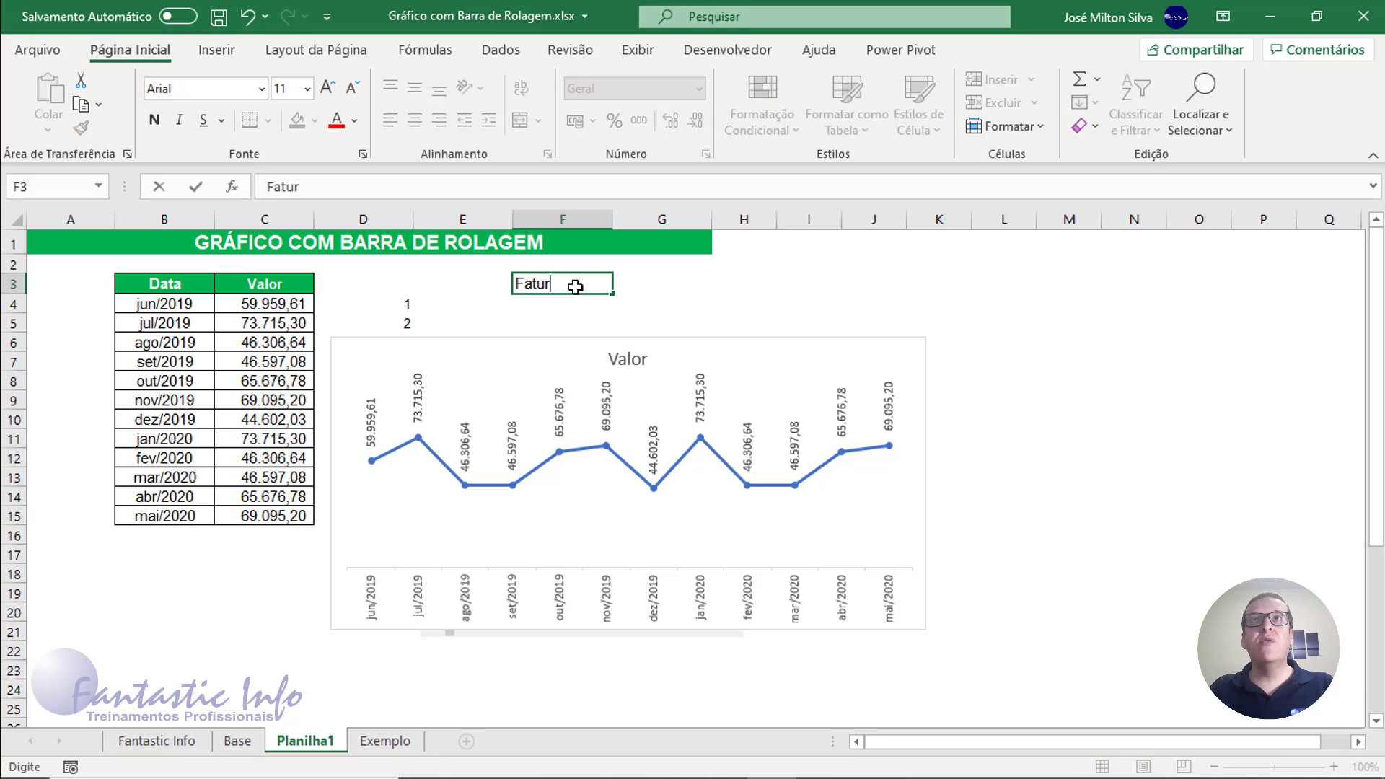
{"action": "type", "text": "amen"}
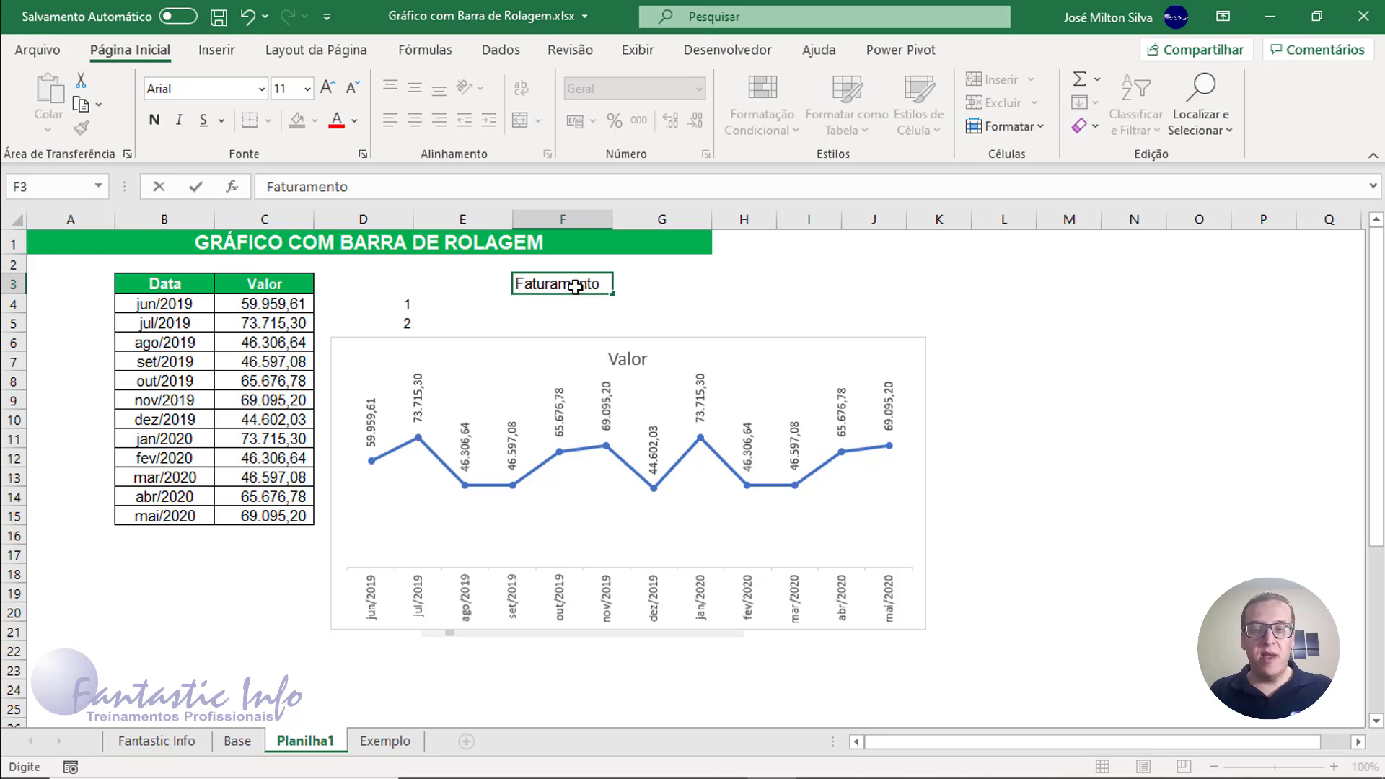
{"action": "type", "text": "to"}
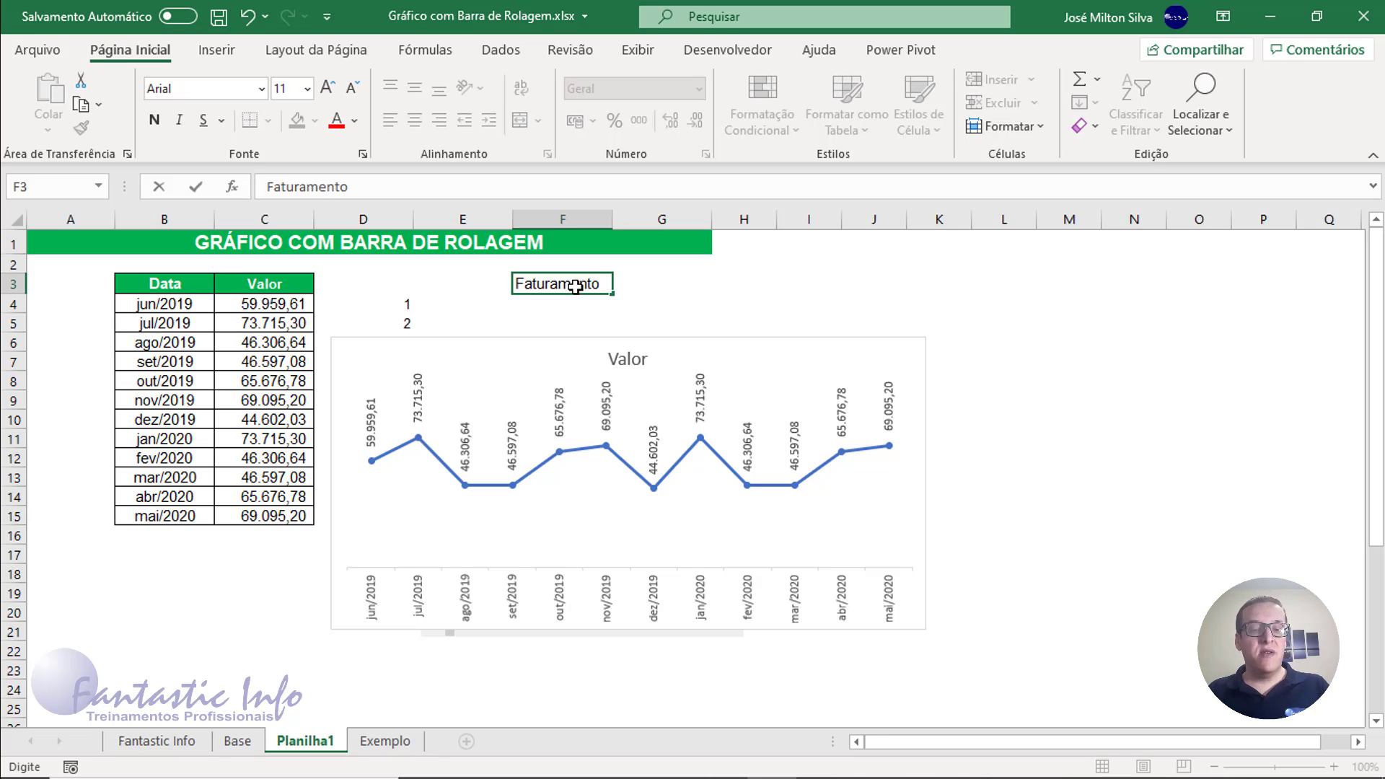
{"action": "type", "text": " de"}
{"action": "key", "text": "Return"}
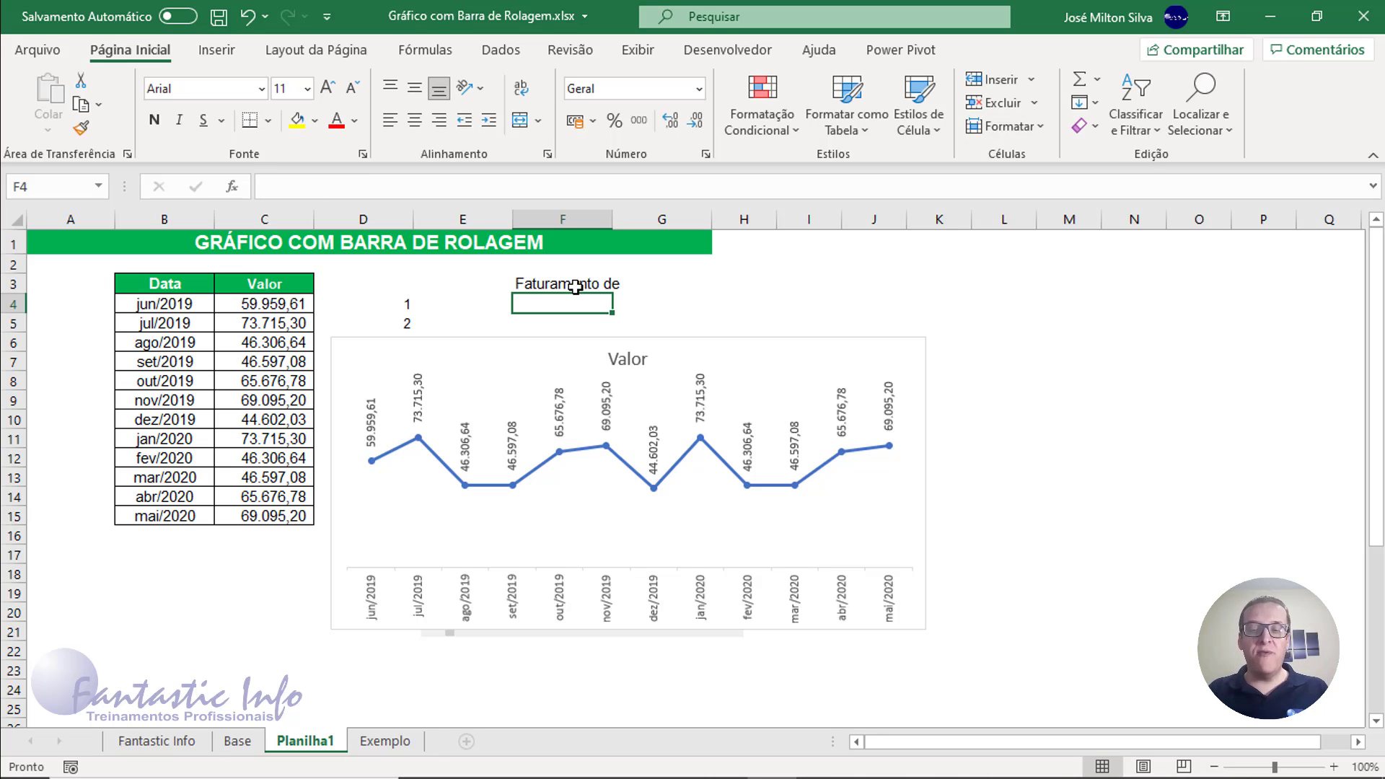
- Link F4 to the table's first date with =B4 and enter the connecting text "a" in F5
{"action": "type", "text": "="}
{"action": "left_click", "coordinate": [187, 306]}
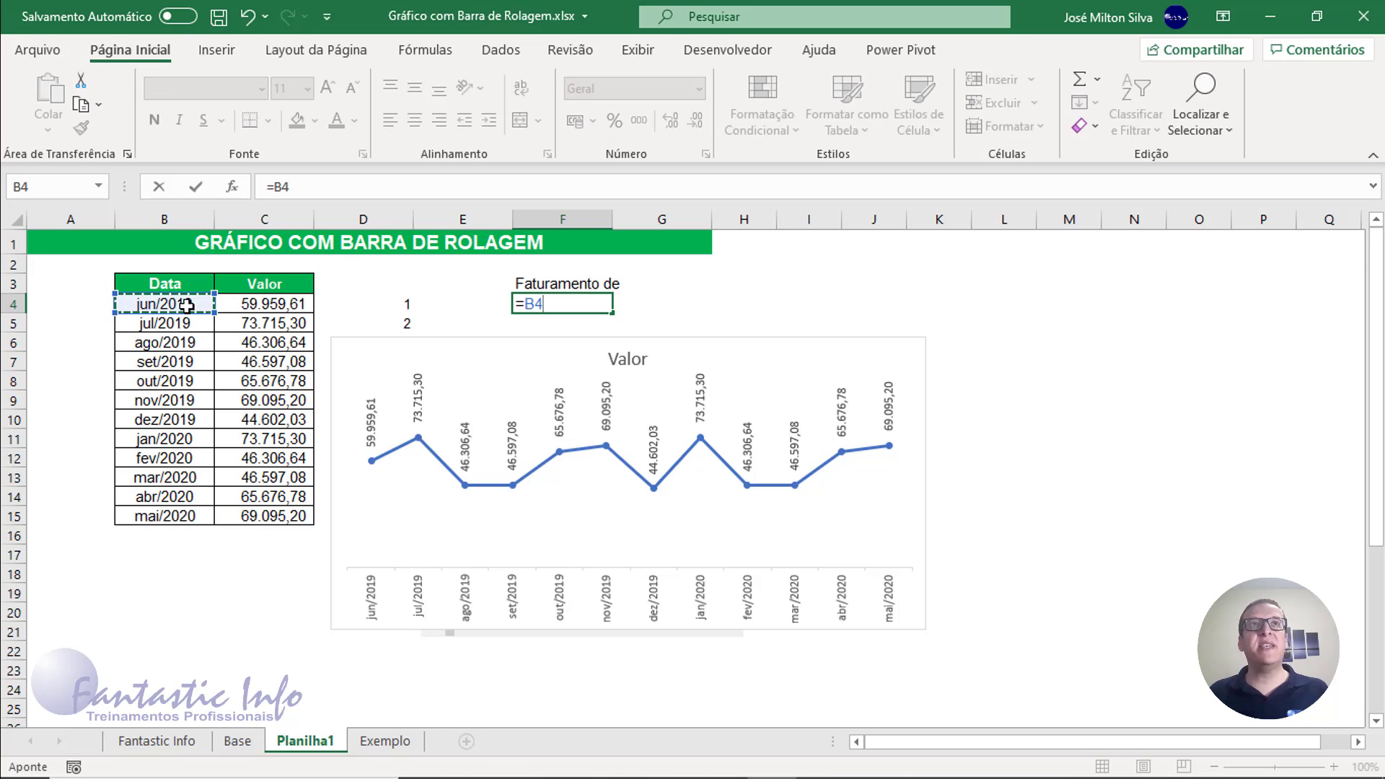
{"action": "key", "text": "Return"}
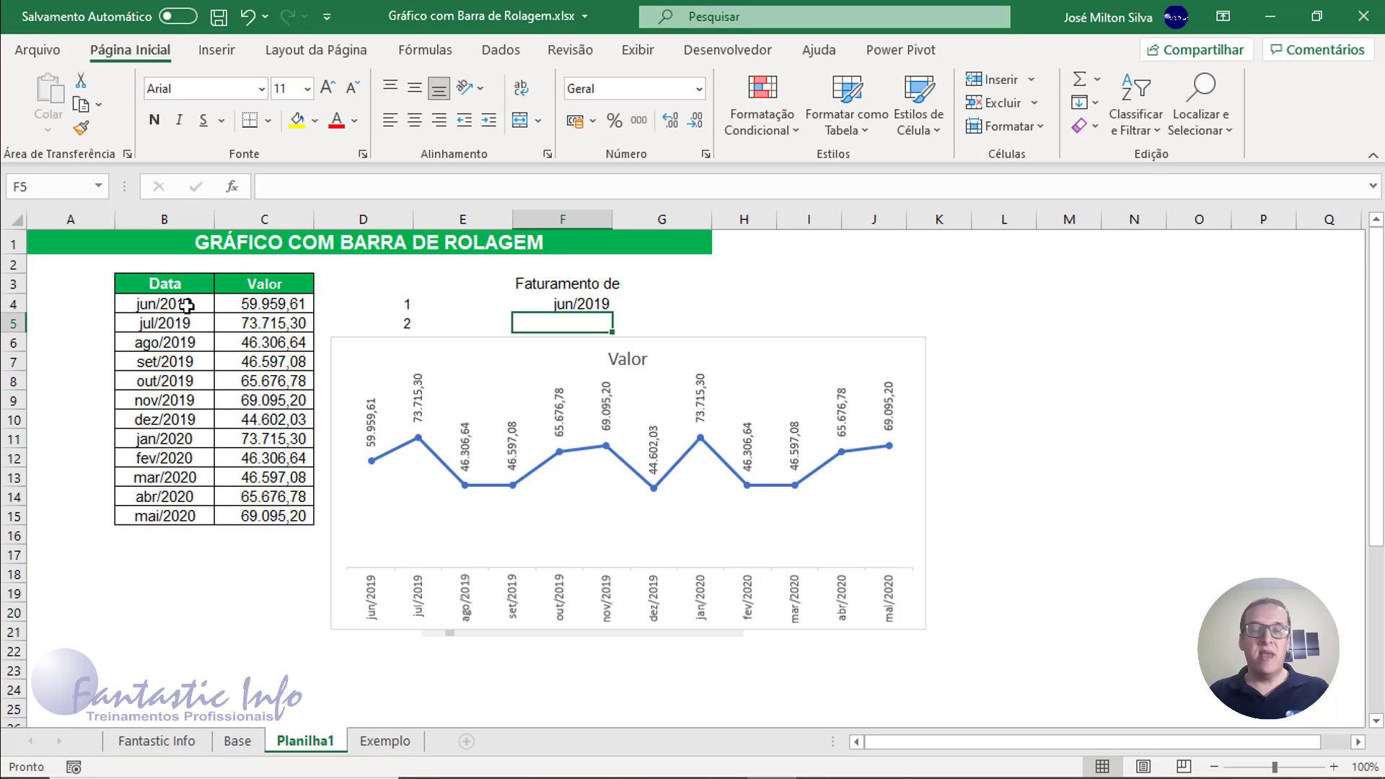
{"action": "type", "text": "a"}
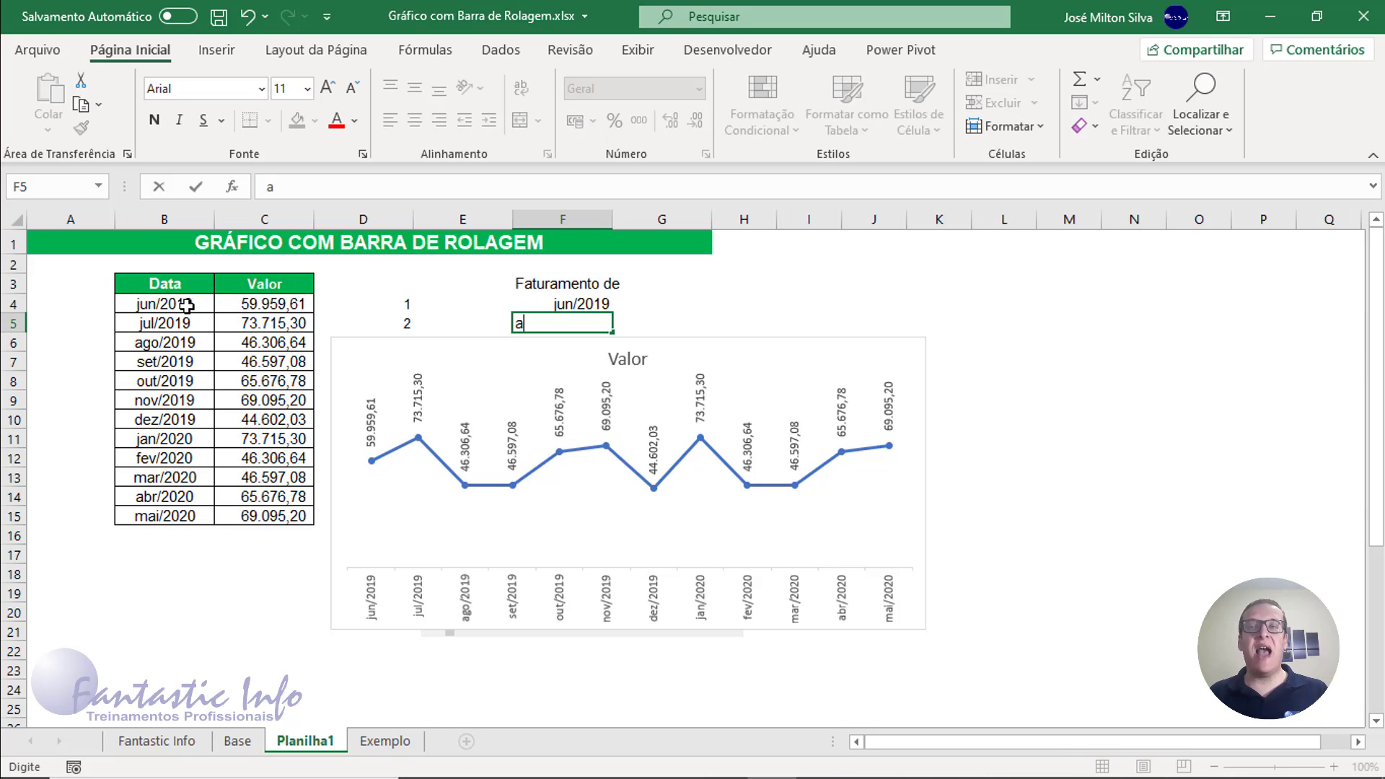
- Shift the chart down to uncover F6 and link that cell to the table's last date with =B15
{"action": "mouse_move", "coordinate": [659, 340]}
{"action": "left_mouse_down"}
{"action": "mouse_move", "coordinate": [649, 399]}
{"action": "mouse_move", "coordinate": [668, 380]}
{"action": "mouse_move", "coordinate": [650, 357]}
{"action": "left_mouse_up"}
{"action": "left_click", "coordinate": [590, 338]}
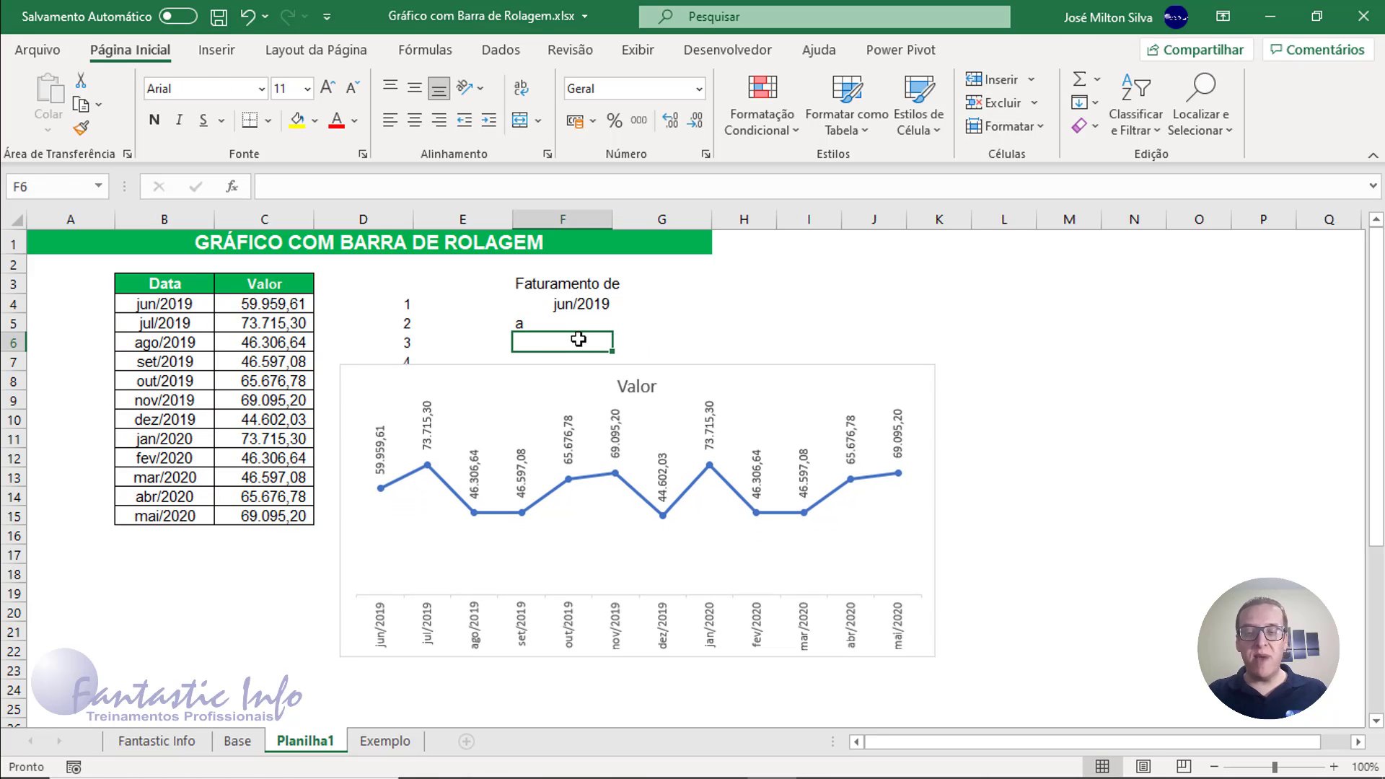
{"action": "type", "text": "="}
{"action": "left_click", "coordinate": [199, 513]}
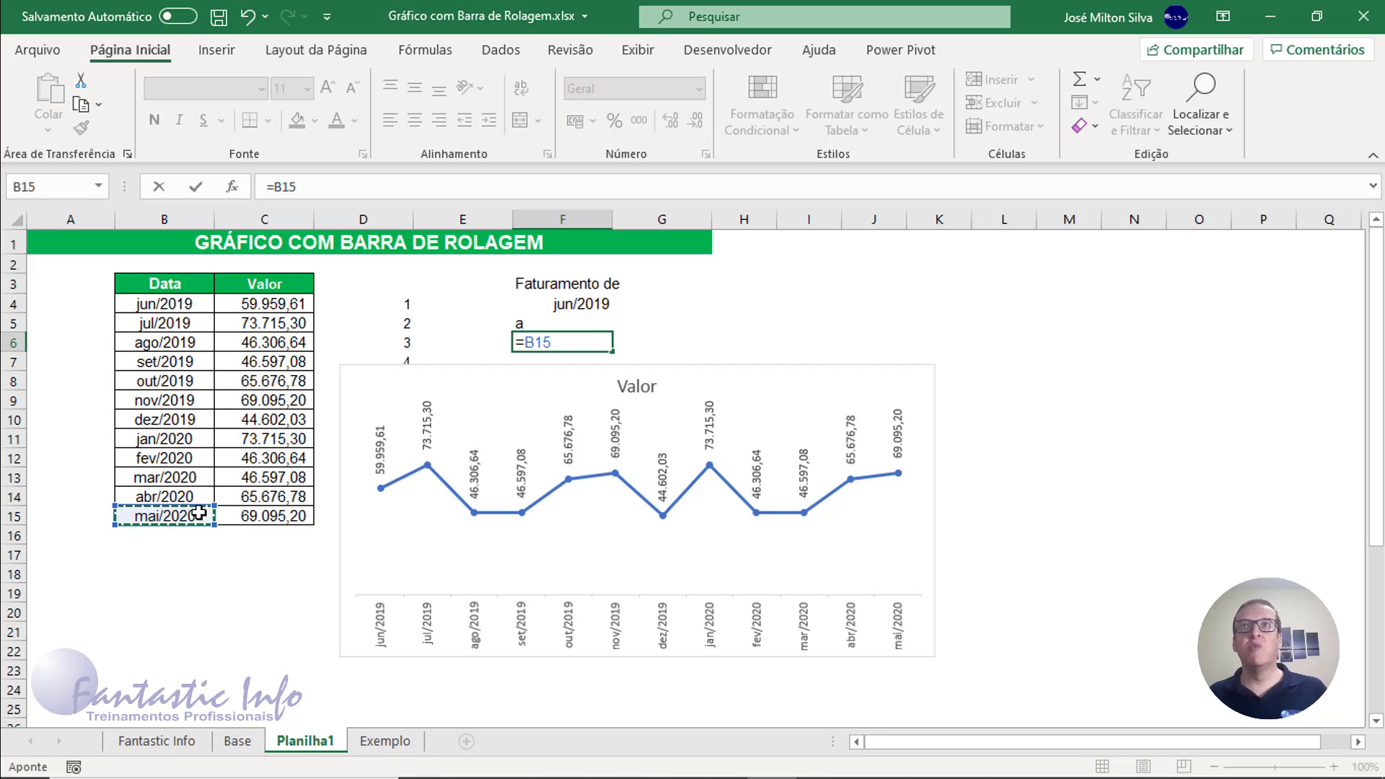
{"action": "key", "text": "Return"}
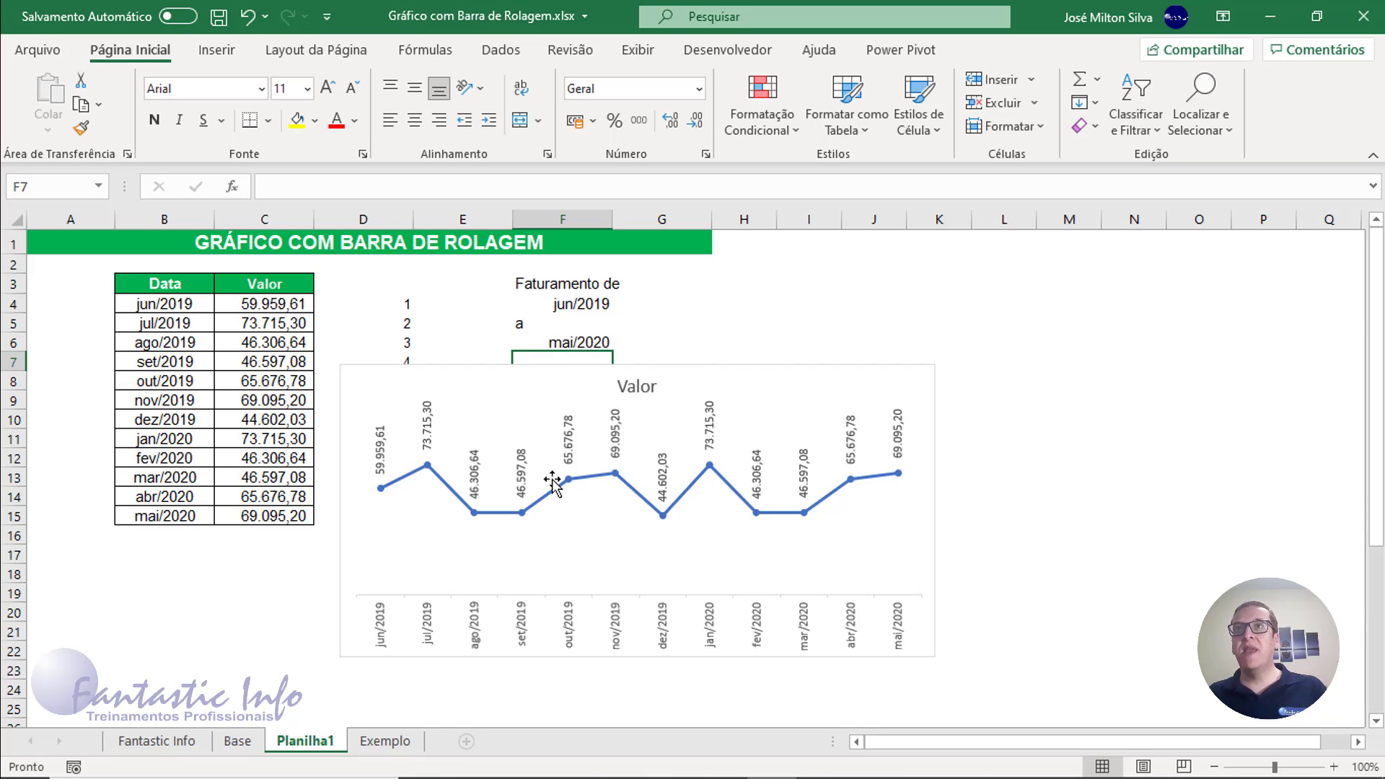
- Move the chart clear of the title pieces in F3:F6, placing it across columns G to O beneath row 1
{"action": "left_click_drag", "start_coordinate": [637, 390], "coordinate": [634, 393]}
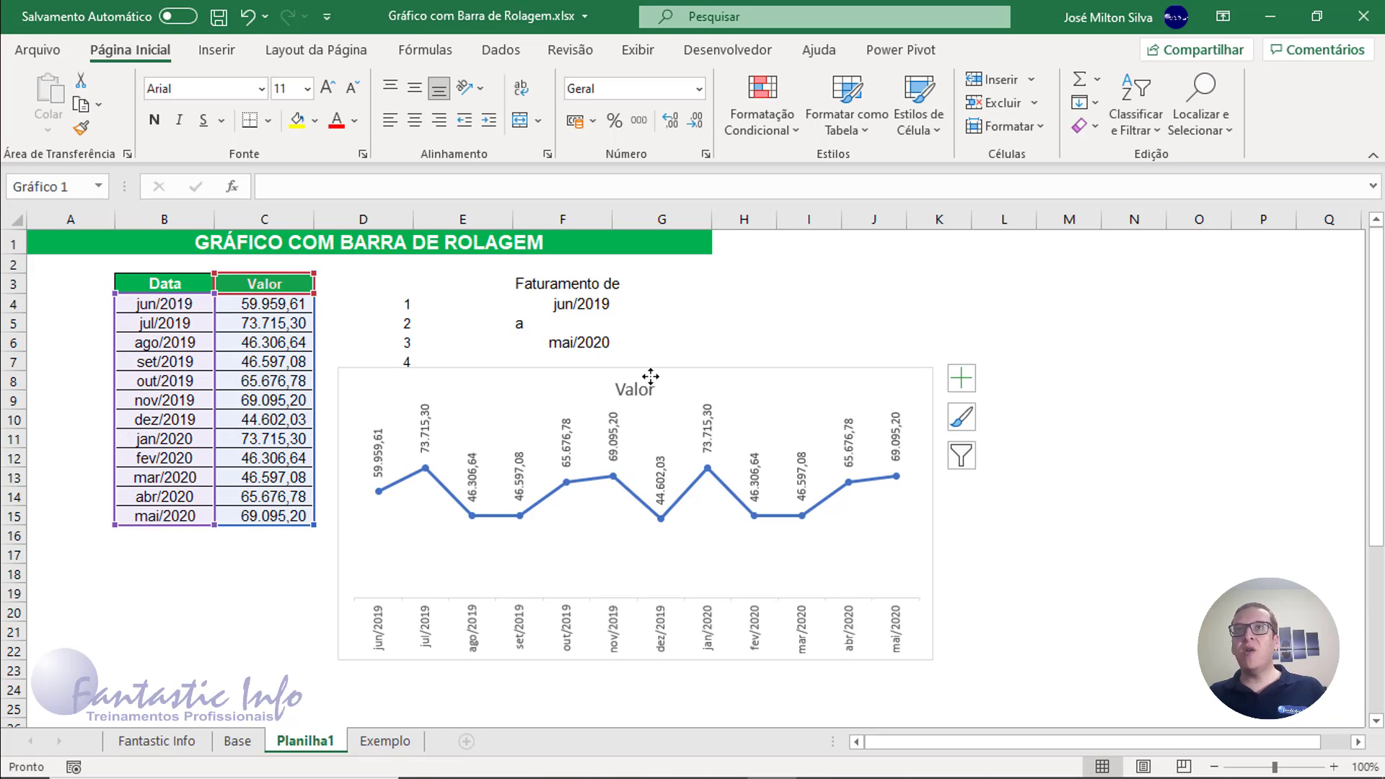
{"action": "left_click", "coordinate": [557, 268]}
{"action": "left_click_drag", "start_coordinate": [557, 281], "coordinate": [558, 344]}
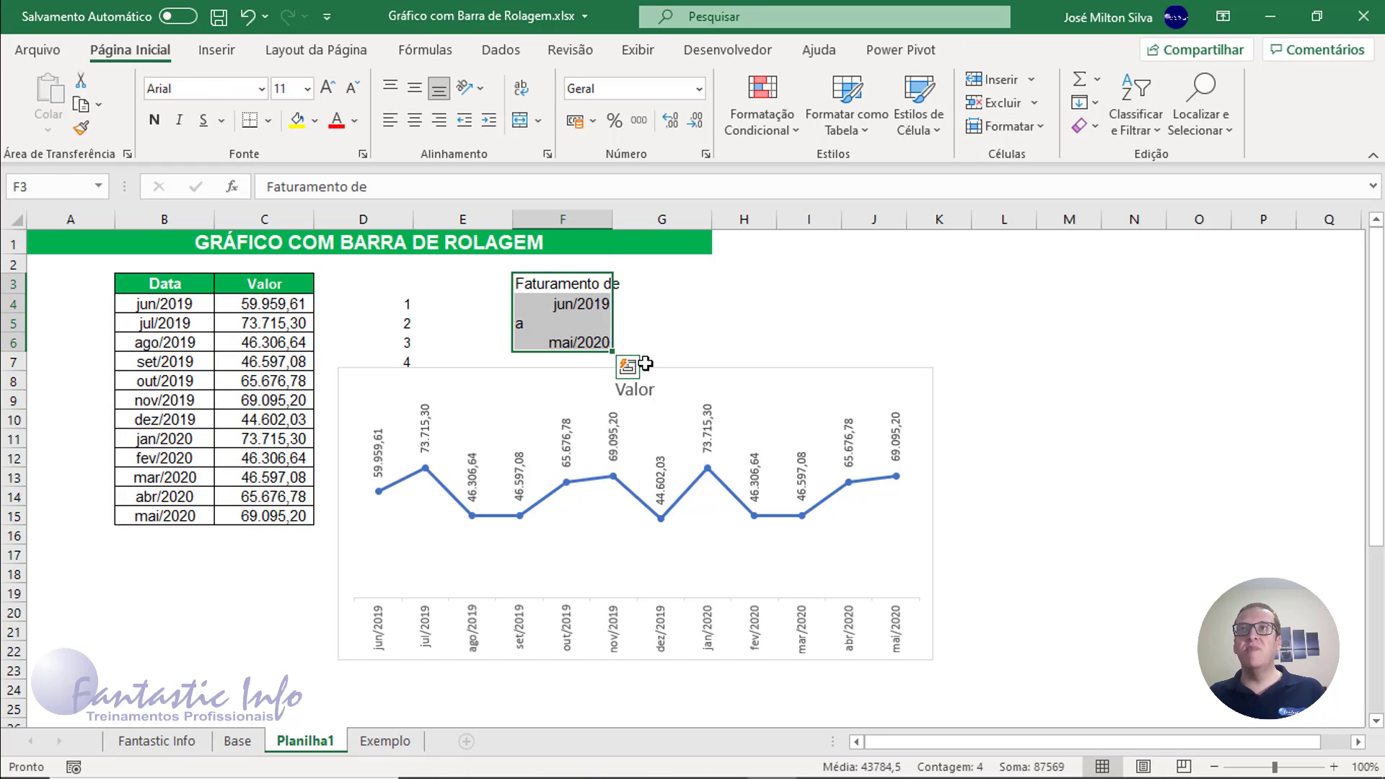
{"action": "left_click_drag", "start_coordinate": [660, 370], "coordinate": [950, 260]}
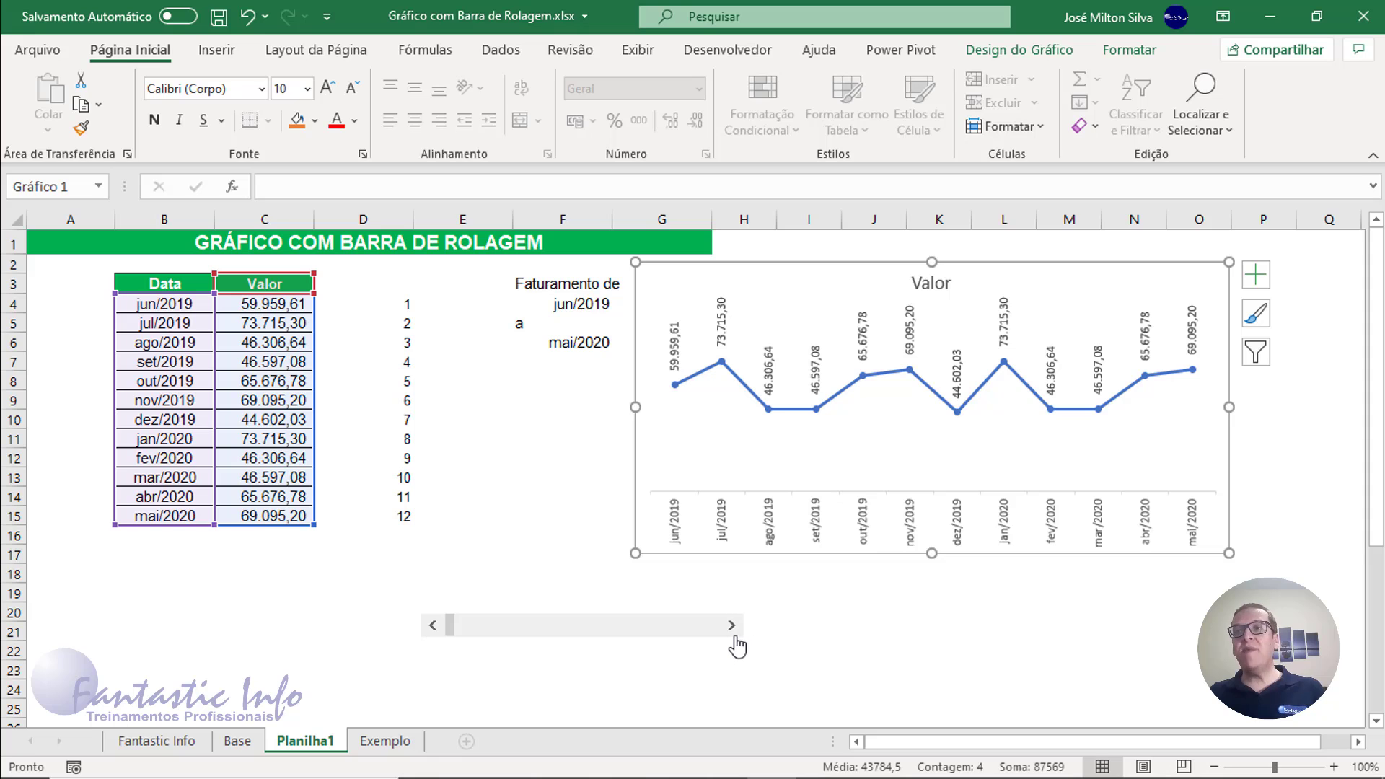
- Advance the displayed period with the scroll bar several times to check the linked dates in F4 and F6
{"action": "left_click", "coordinate": [731, 626]}
{"action": "left_click", "coordinate": [731, 626]}
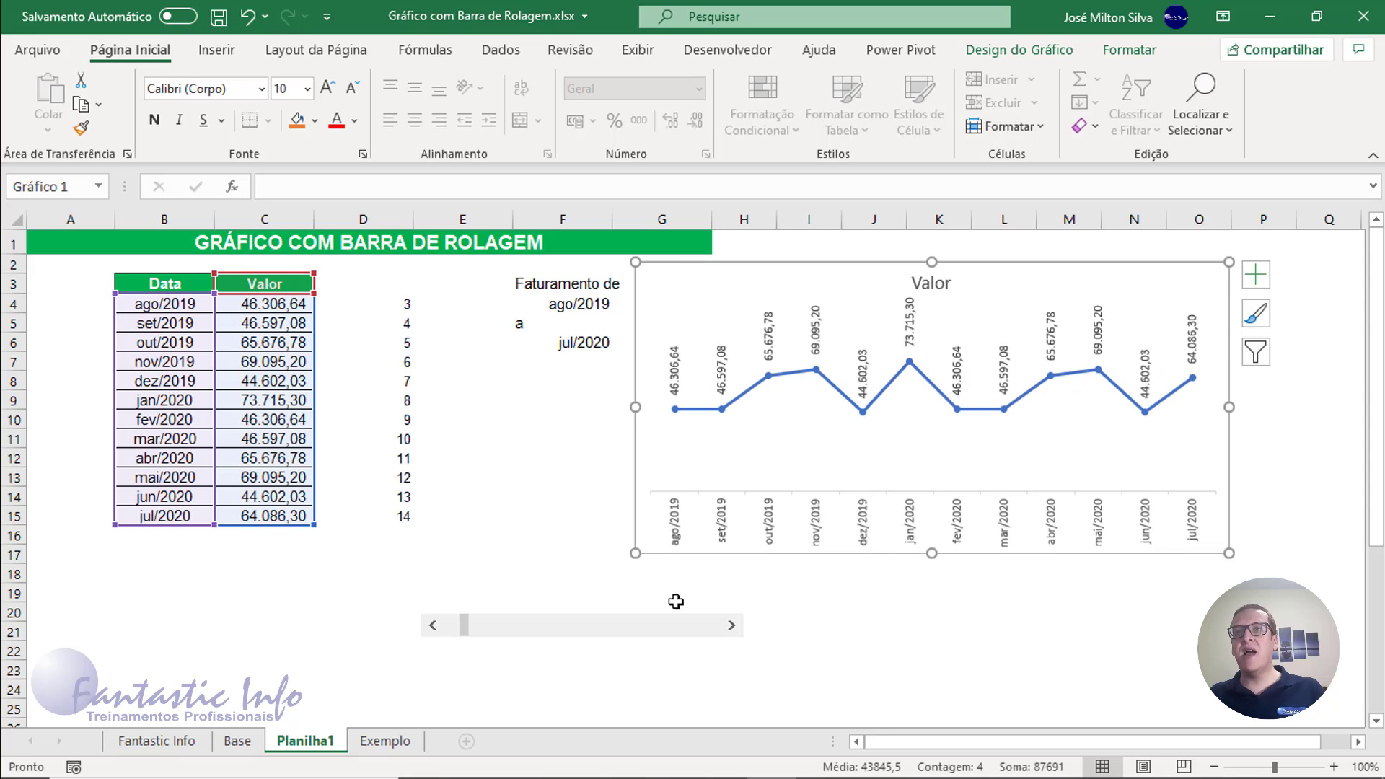
{"action": "left_click", "coordinate": [731, 626]}
{"action": "left_click", "coordinate": [731, 626]}
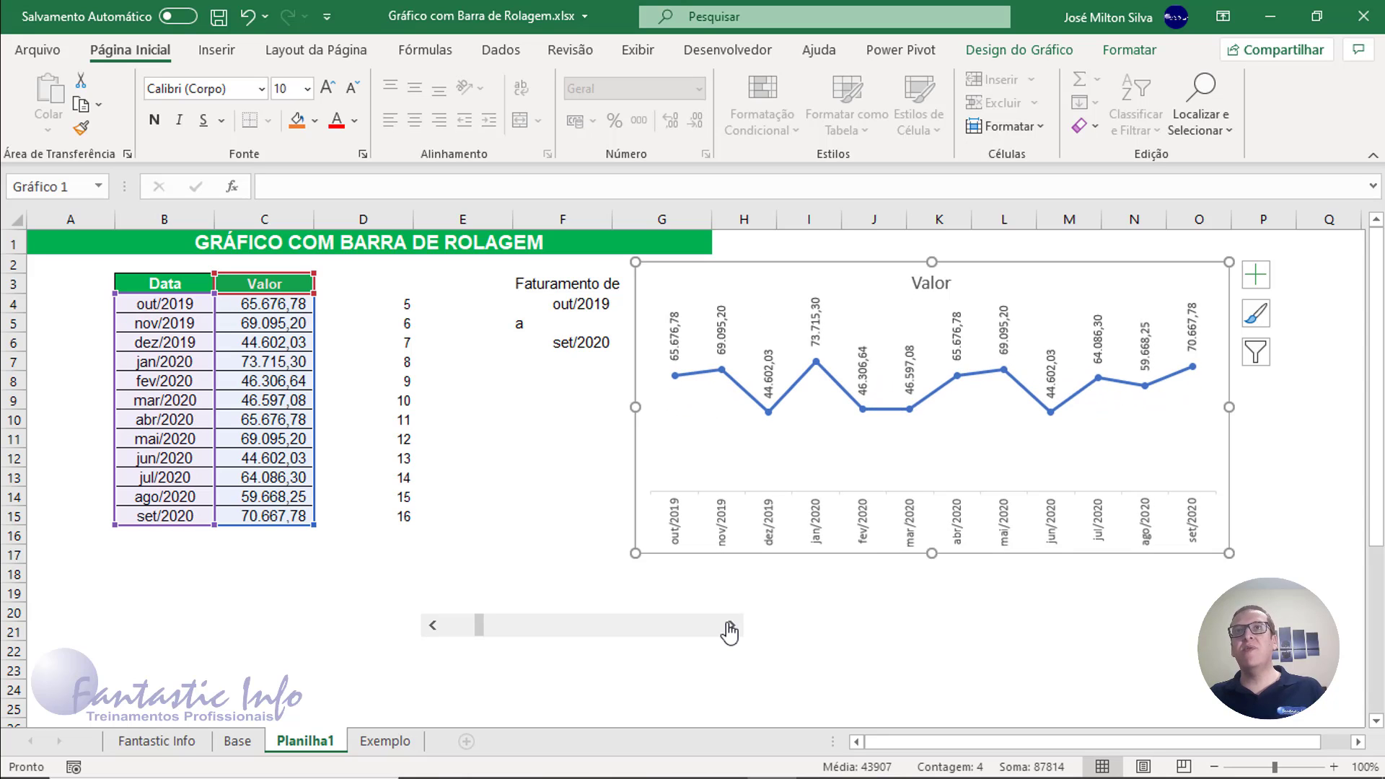
{"action": "left_click", "coordinate": [731, 626]}
{"action": "left_click", "coordinate": [732, 626]}
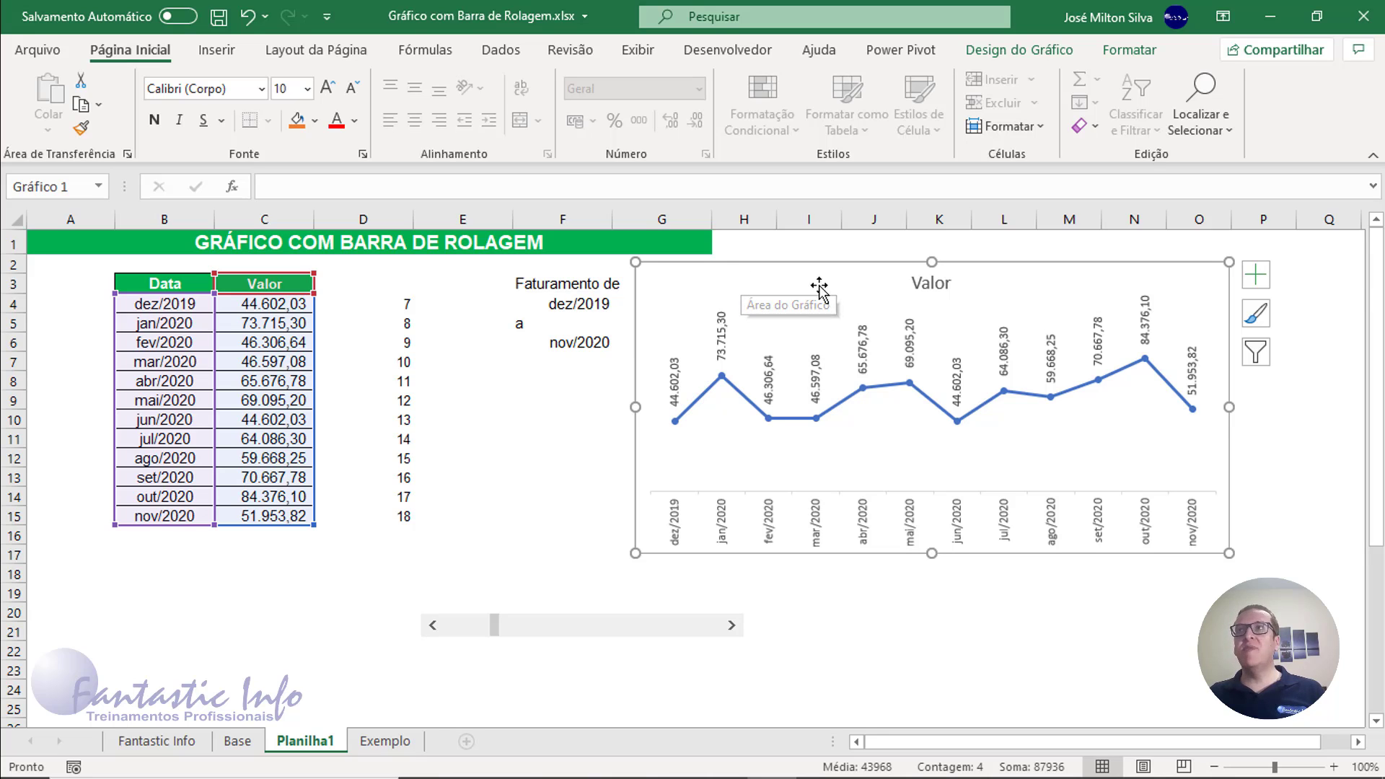
- Link the chart title to the title pieces with the reference =Planilha1!$F$3:$F$6
{"action": "left_click", "coordinate": [935, 286]}
{"action": "left_click", "coordinate": [1255, 274]}
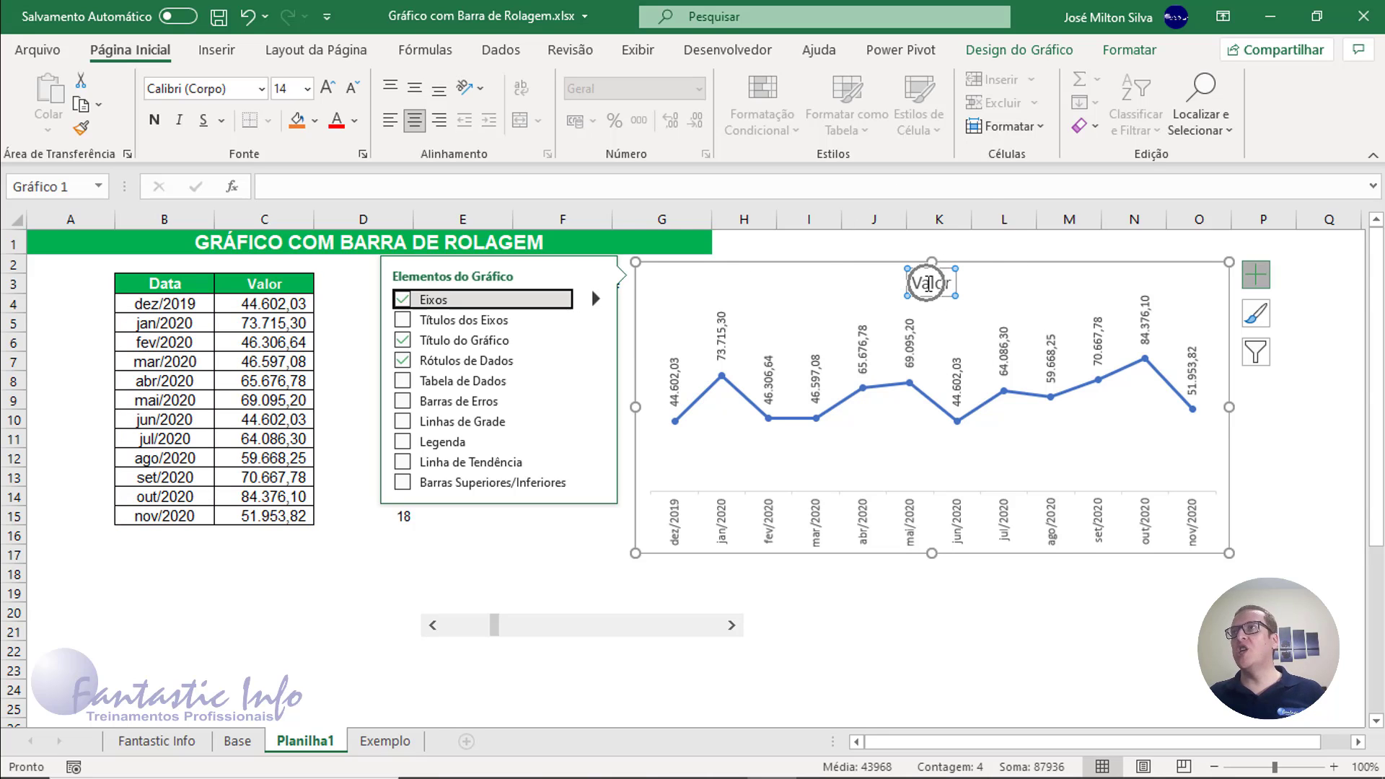
{"action": "left_click", "coordinate": [1256, 313]}
{"action": "left_click", "coordinate": [1256, 316]}
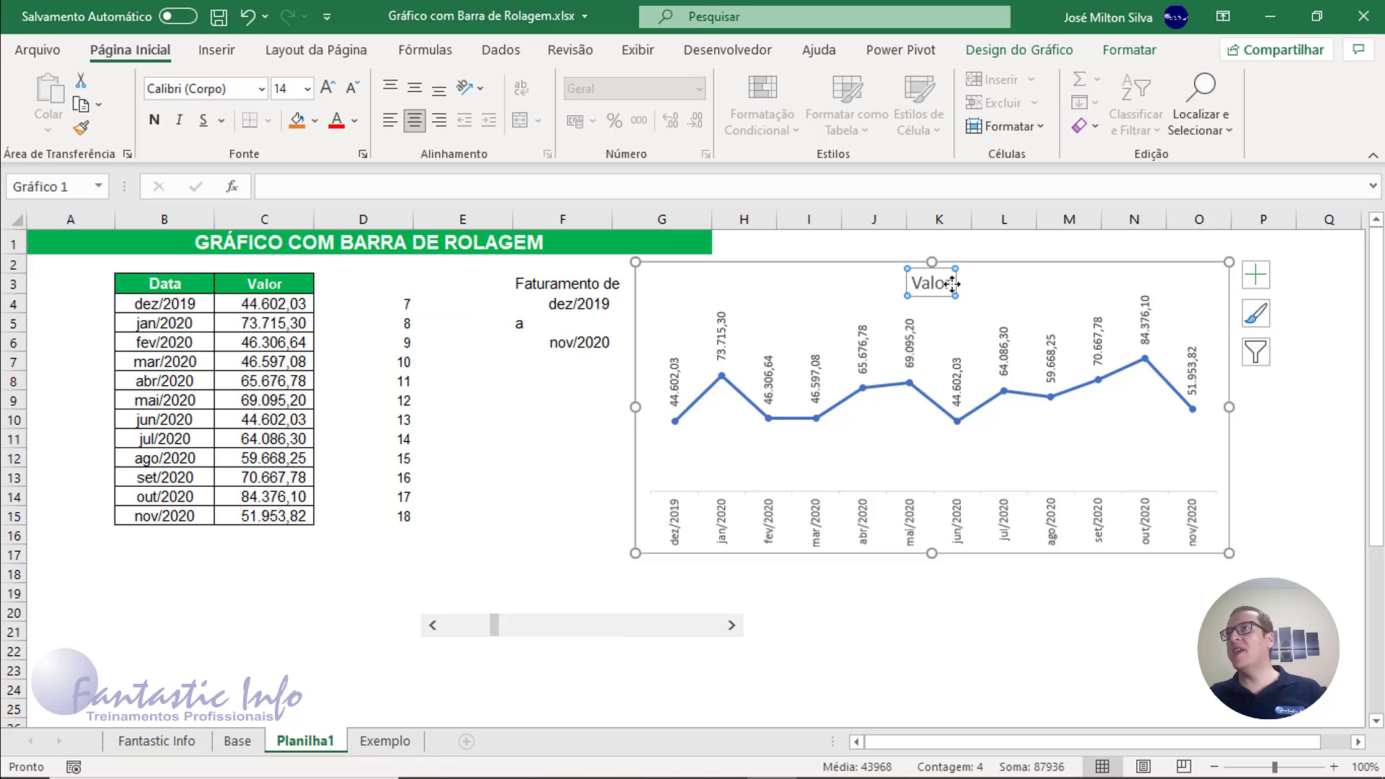
{"action": "left_click", "coordinate": [310, 184]}
{"action": "key", "text": "ctrl"}
{"action": "key", "text": "ctrl"}
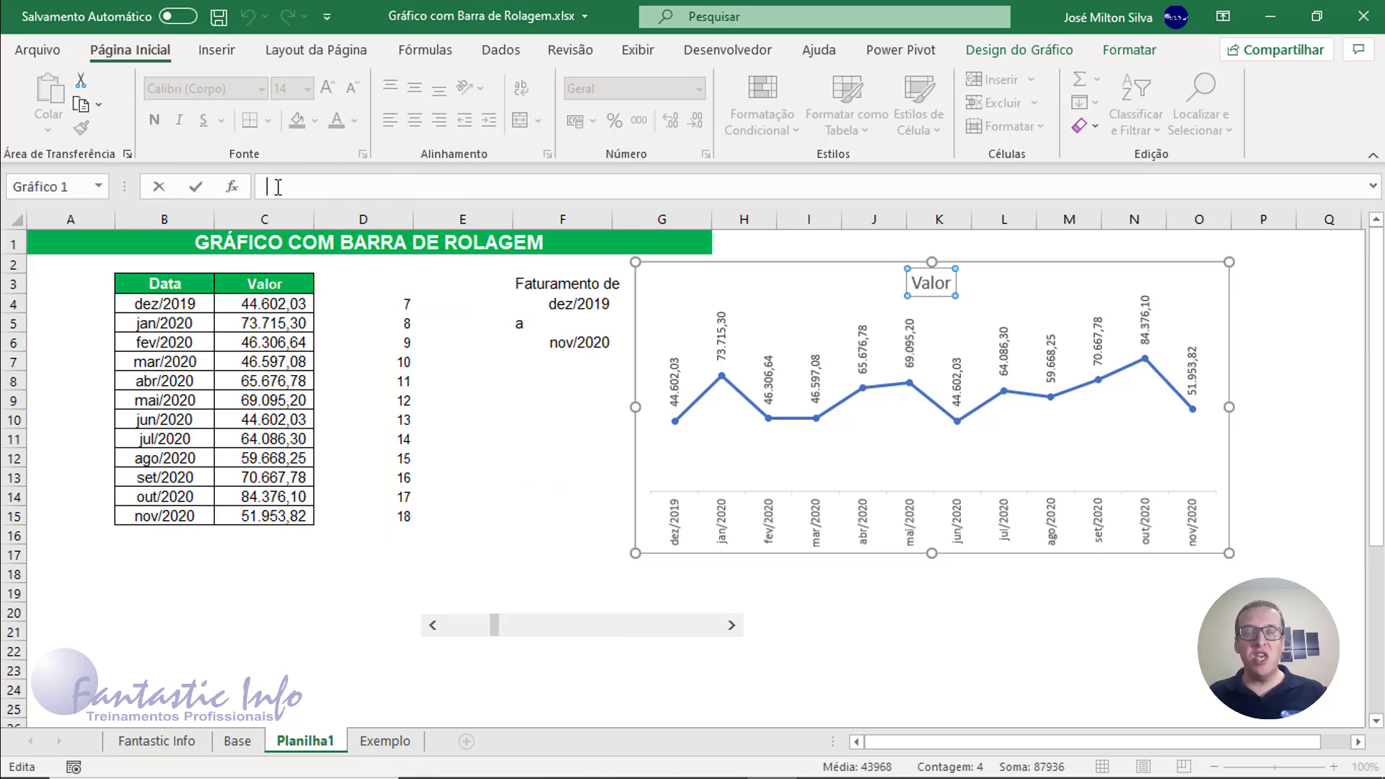
{"action": "type", "text": "="}
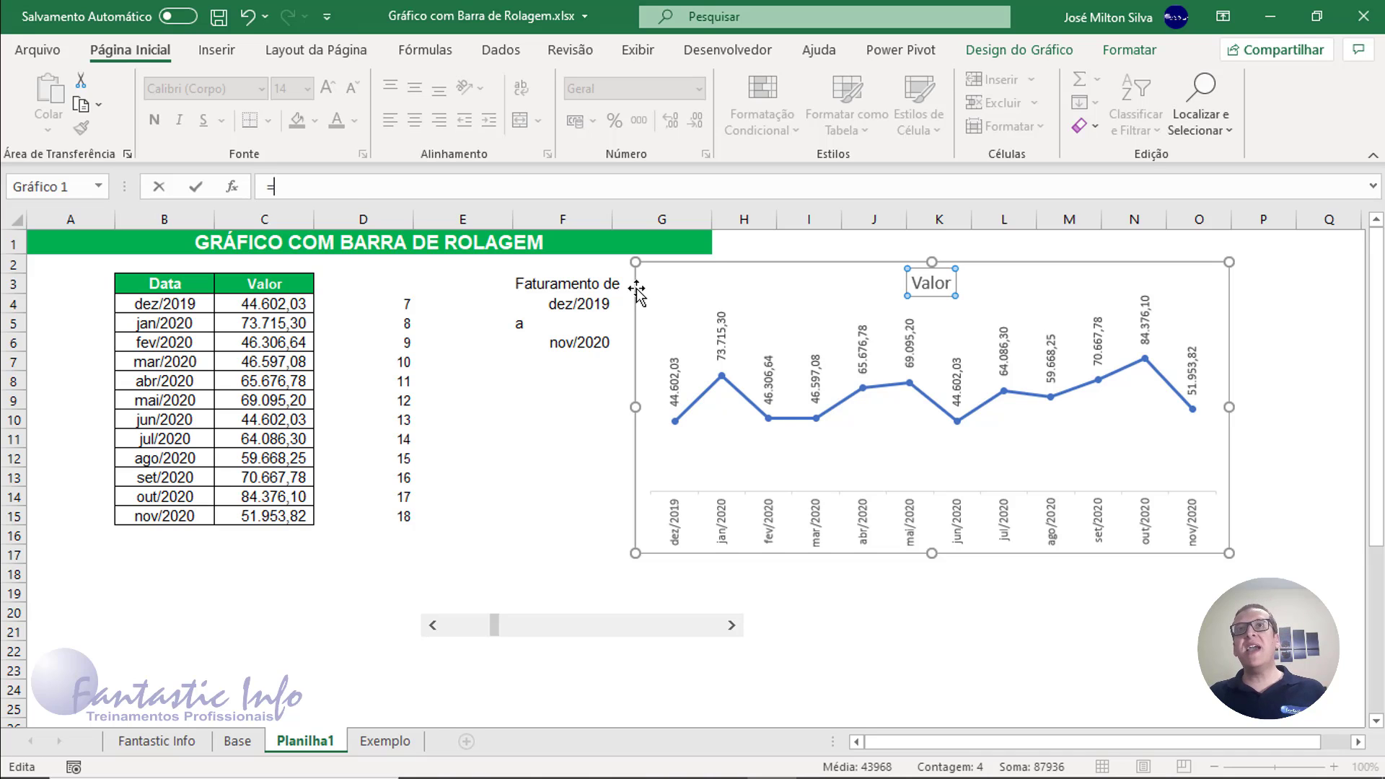
{"action": "left_click_drag", "start_coordinate": [566, 283], "coordinate": [565, 345]}
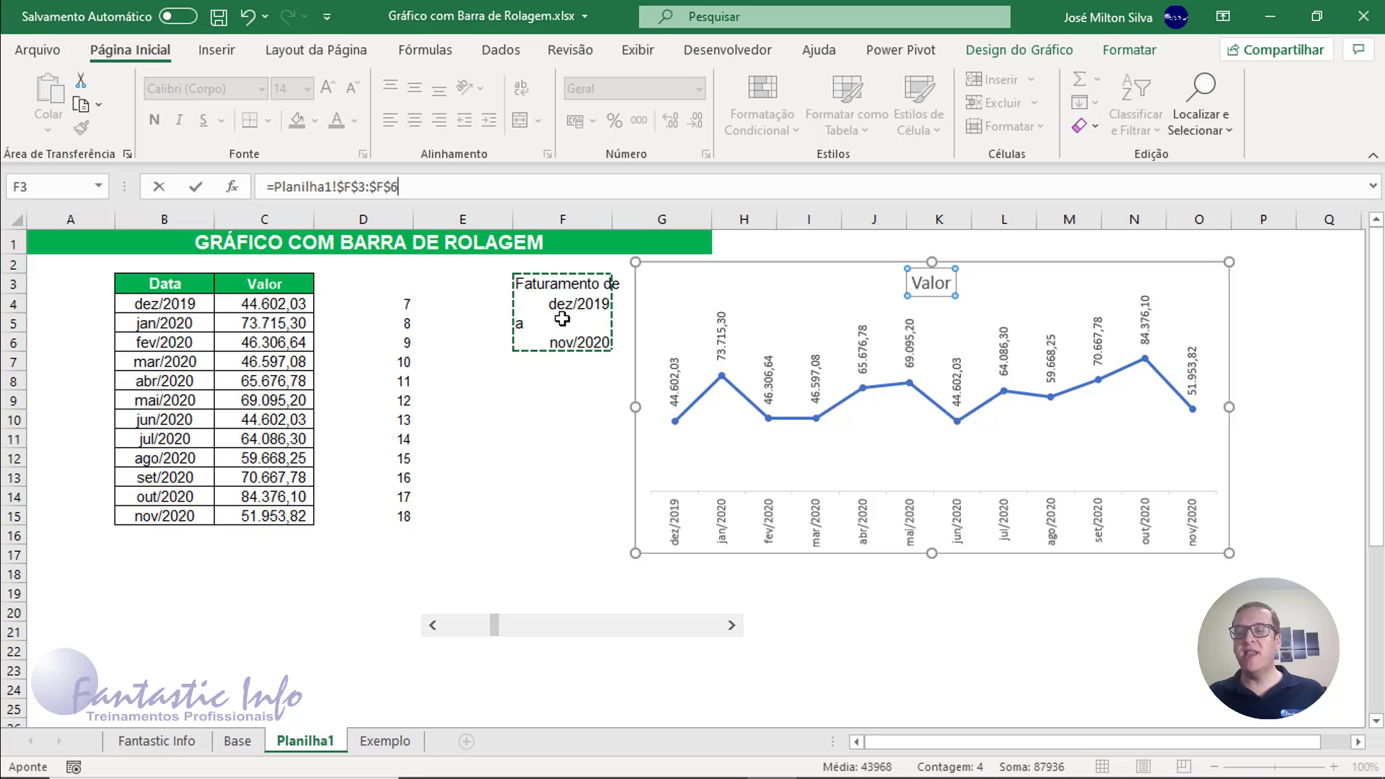
{"action": "key", "text": "Return"}
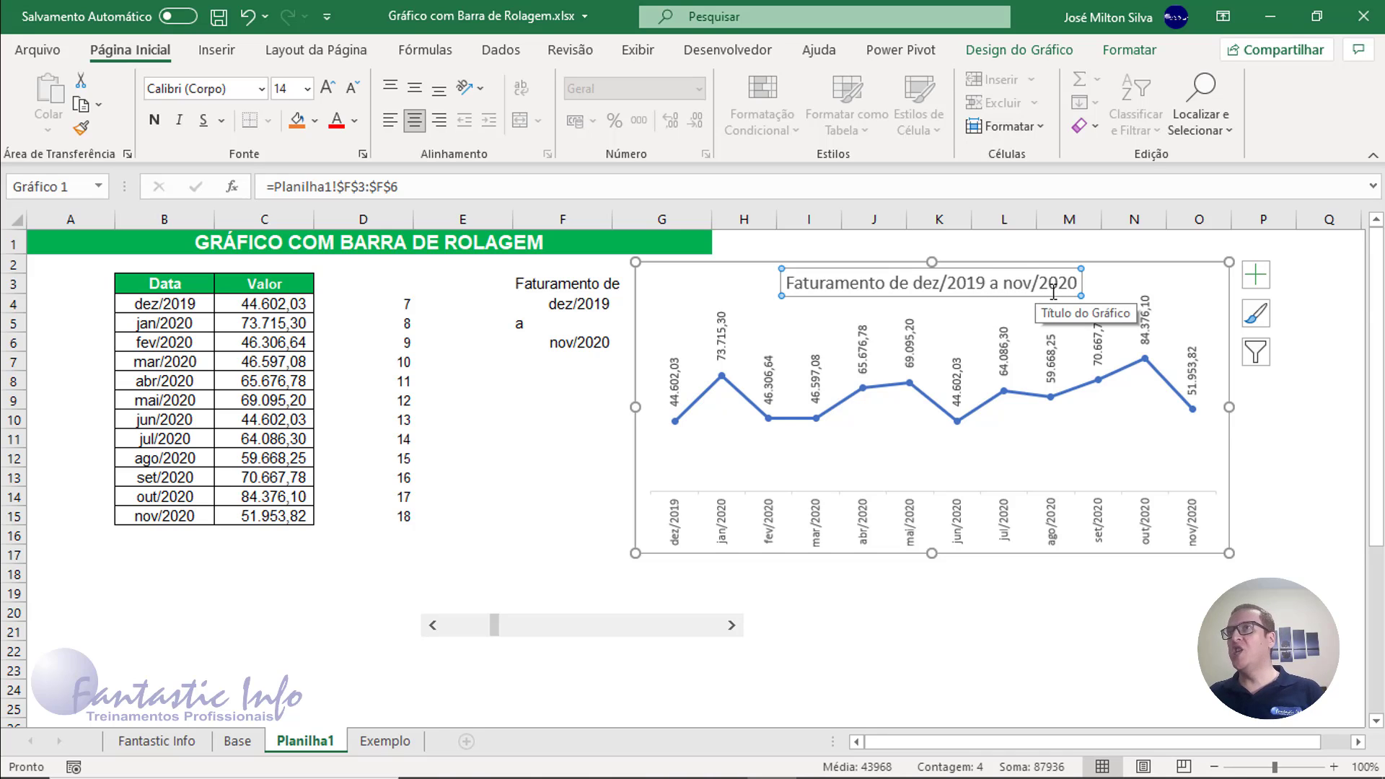
- Shift the displayed period back and forward with the scroll bar to check the linked chart title
{"action": "left_click", "coordinate": [433, 627]}
{"action": "left_click", "coordinate": [432, 626]}
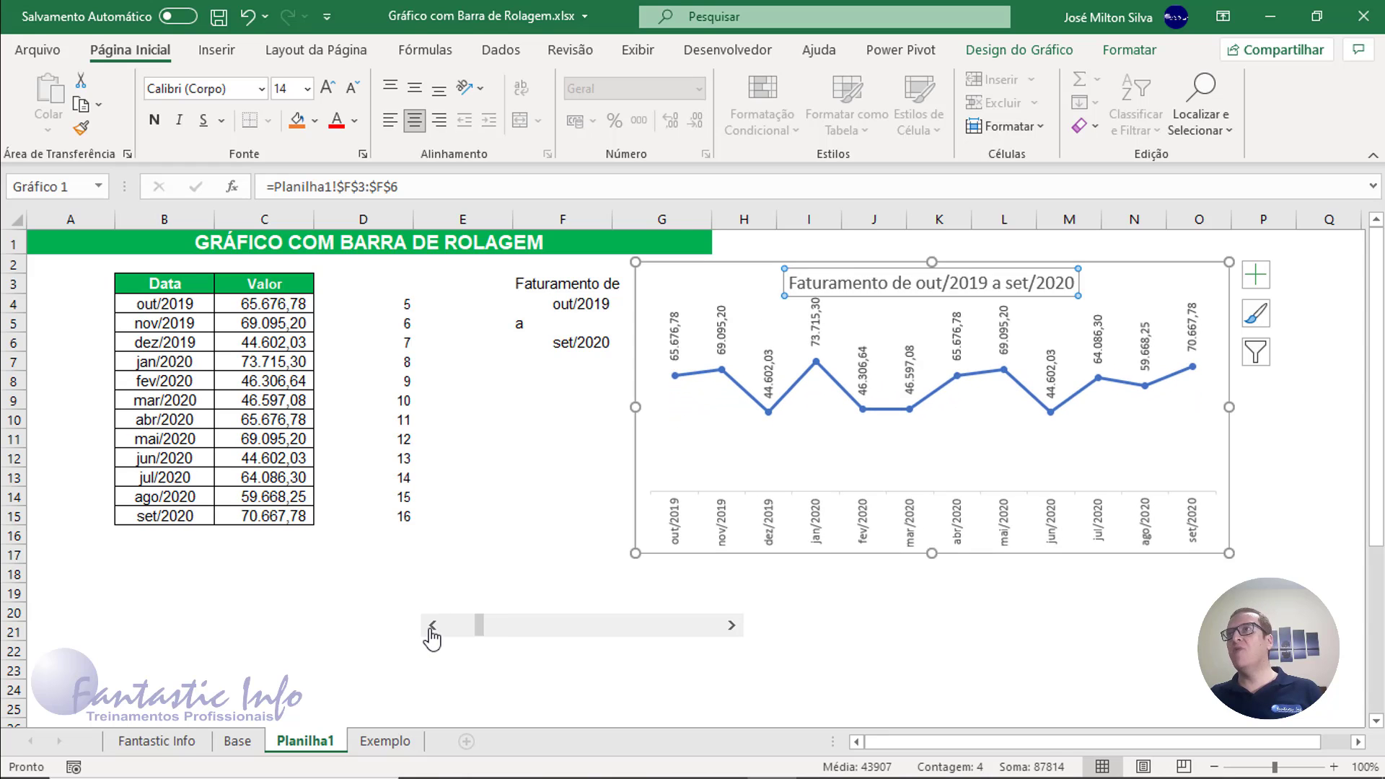
{"action": "left_click", "coordinate": [432, 626]}
{"action": "left_click", "coordinate": [433, 626]}
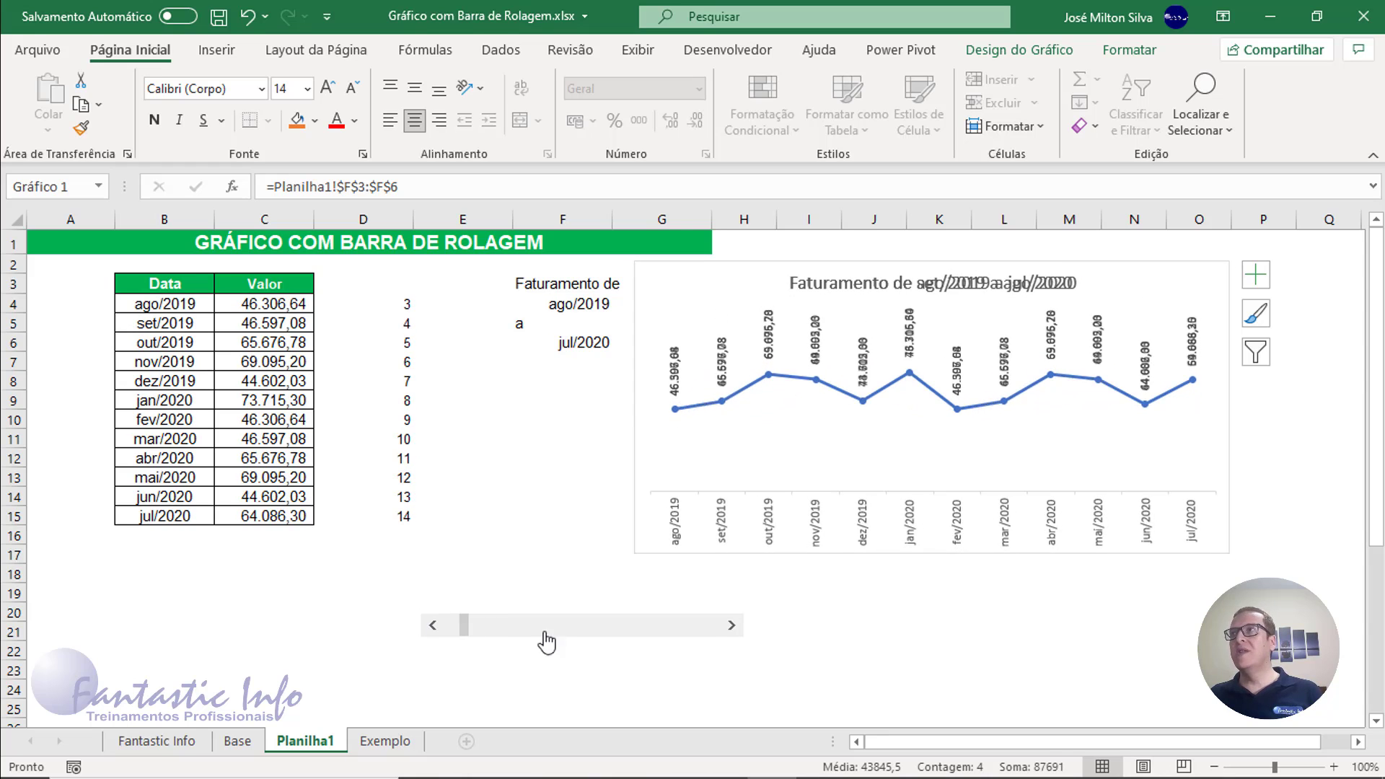
{"action": "left_click", "coordinate": [731, 626]}
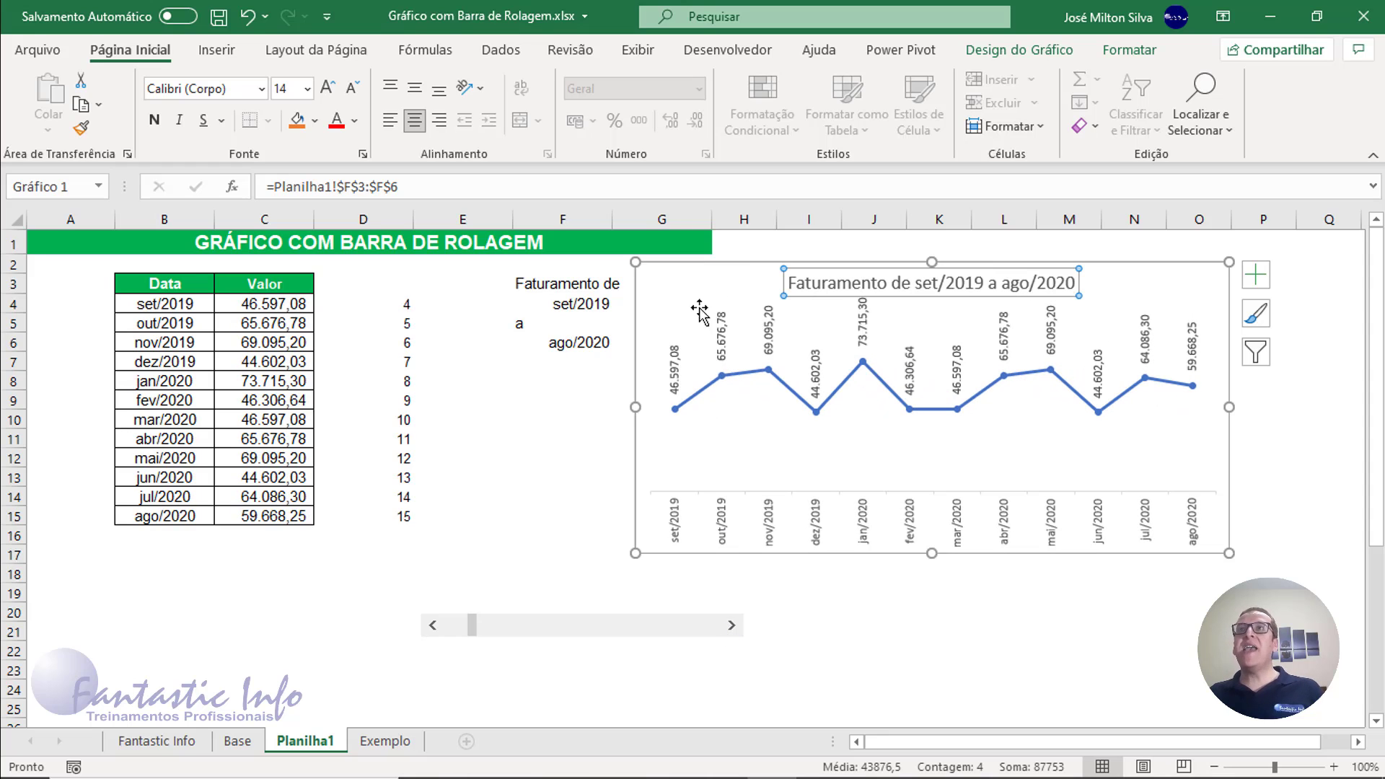
- Move the chart over the data table beneath the green heading and place the scroll bar directly under its lower edge
{"action": "left_click_drag", "start_coordinate": [676, 269], "coordinate": [185, 266]}
{"action": "right_click", "coordinate": [627, 629]}
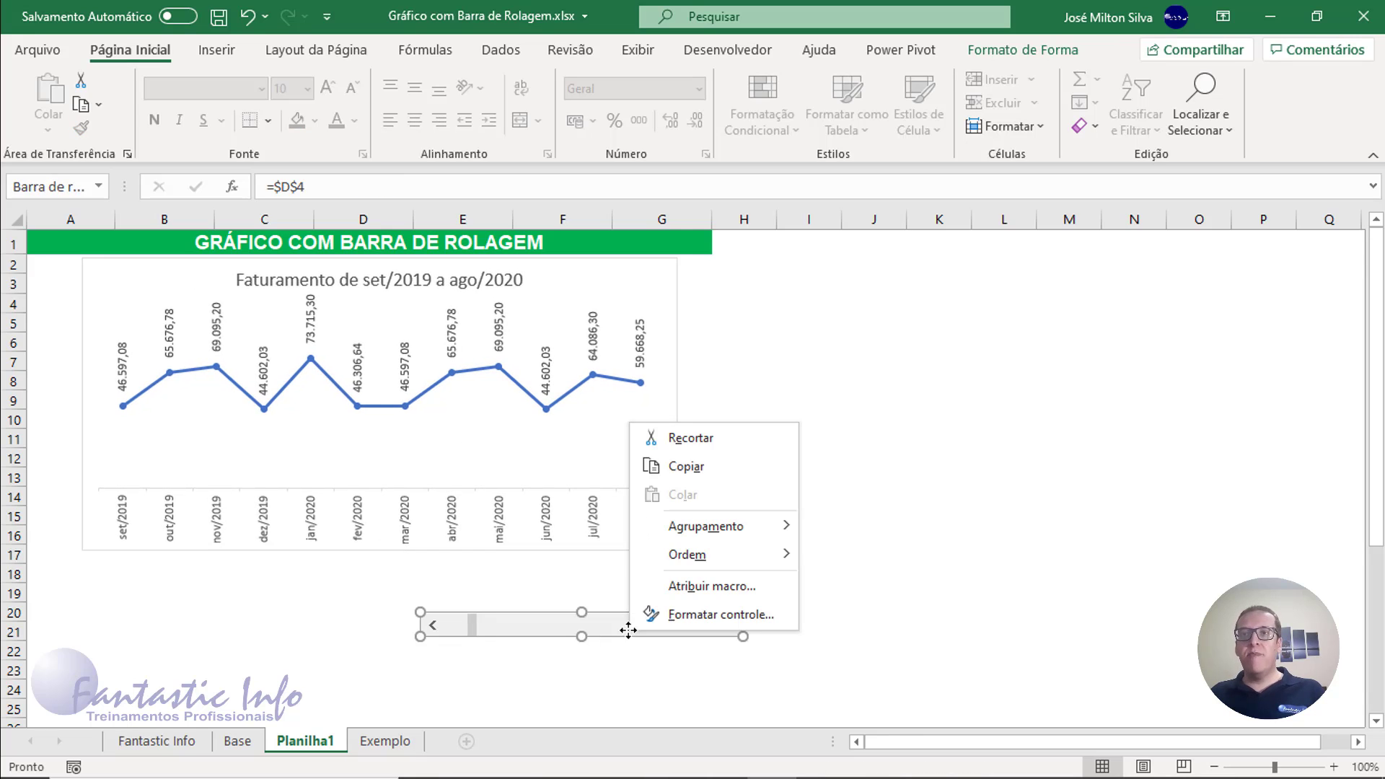
{"action": "key", "text": "Escape"}
{"action": "left_click_drag", "start_coordinate": [560, 621], "coordinate": [218, 558]}
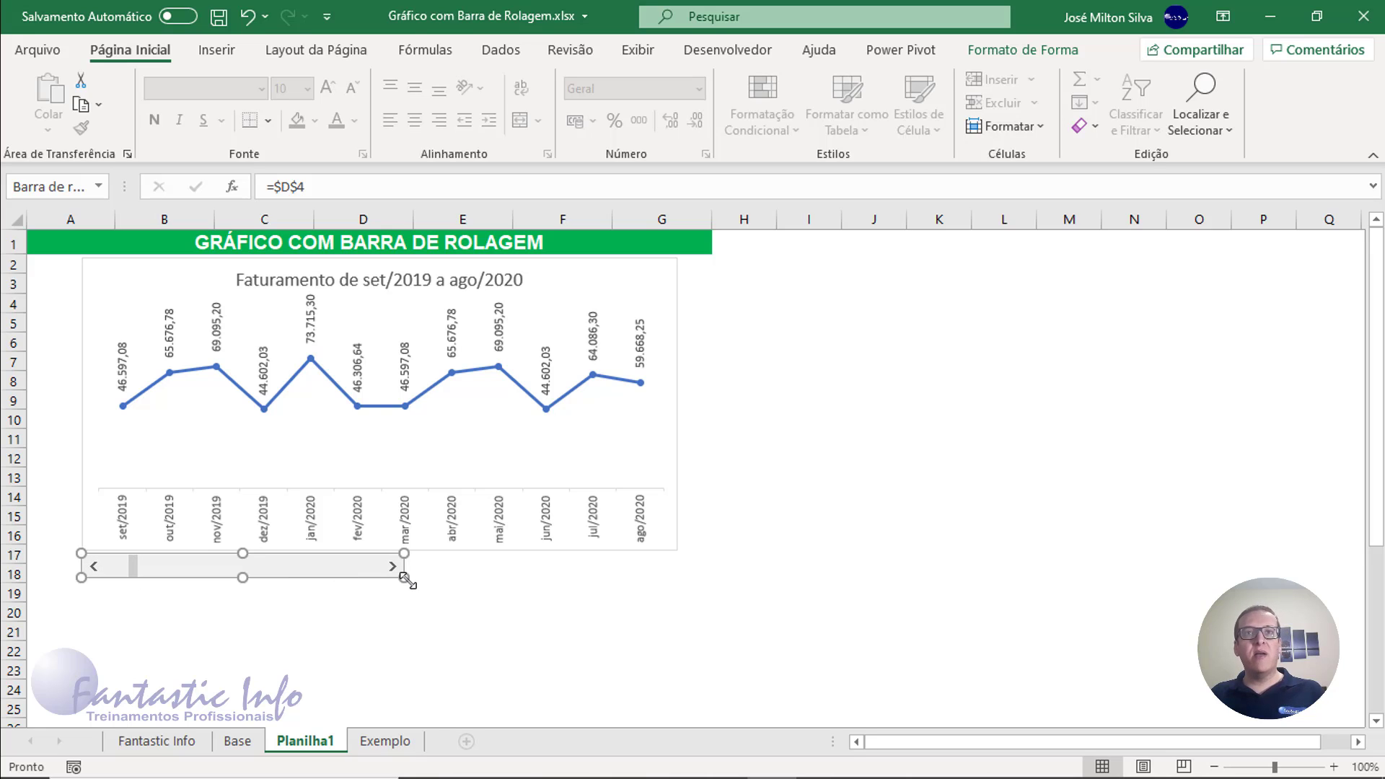
- Stretch the scroll bar to the full width of the chart and keep it slim, within rows 17 and 18
{"action": "left_click_drag", "start_coordinate": [406, 579], "coordinate": [678, 585]}
{"action": "left_click", "coordinate": [798, 535]}
{"action": "right_click", "coordinate": [377, 581]}
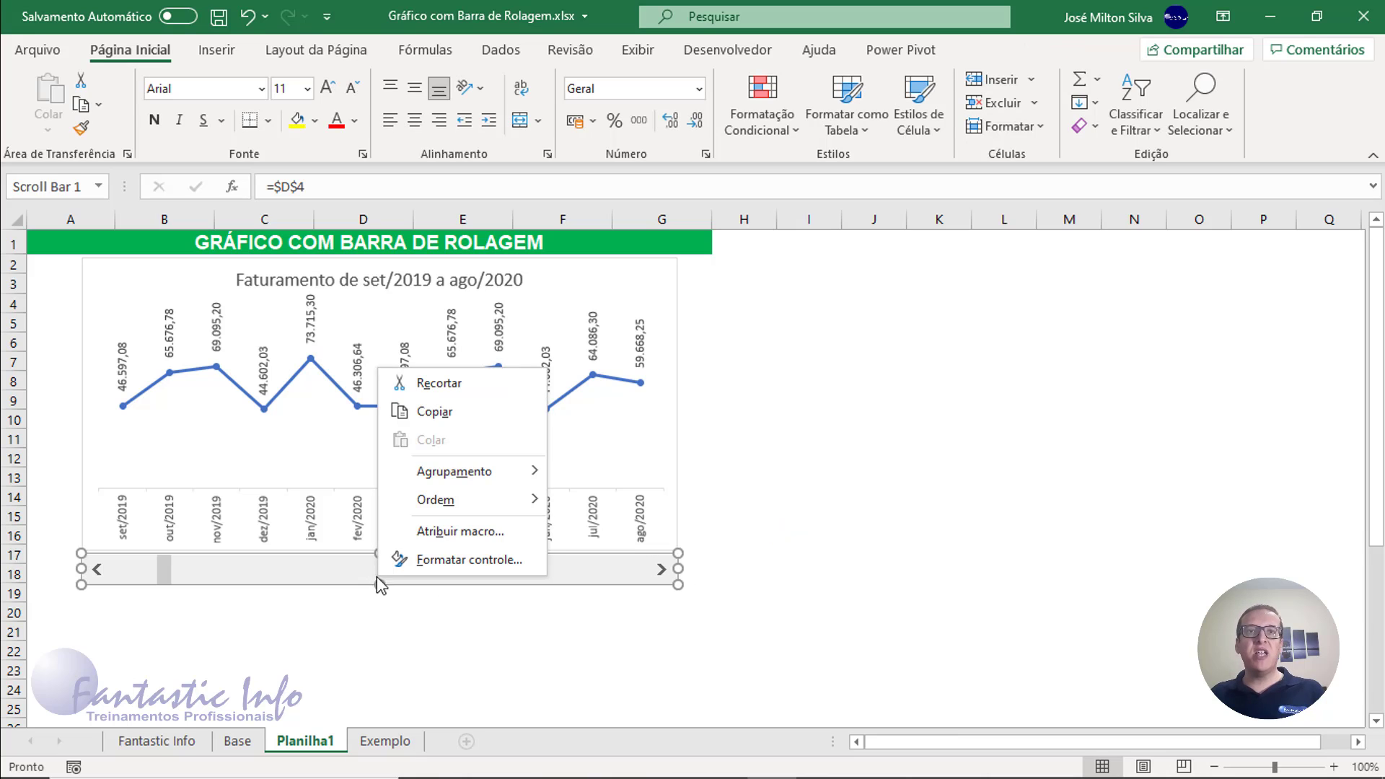
{"action": "left_click", "coordinate": [372, 584]}
{"action": "left_click_drag", "start_coordinate": [371, 585], "coordinate": [374, 578]}
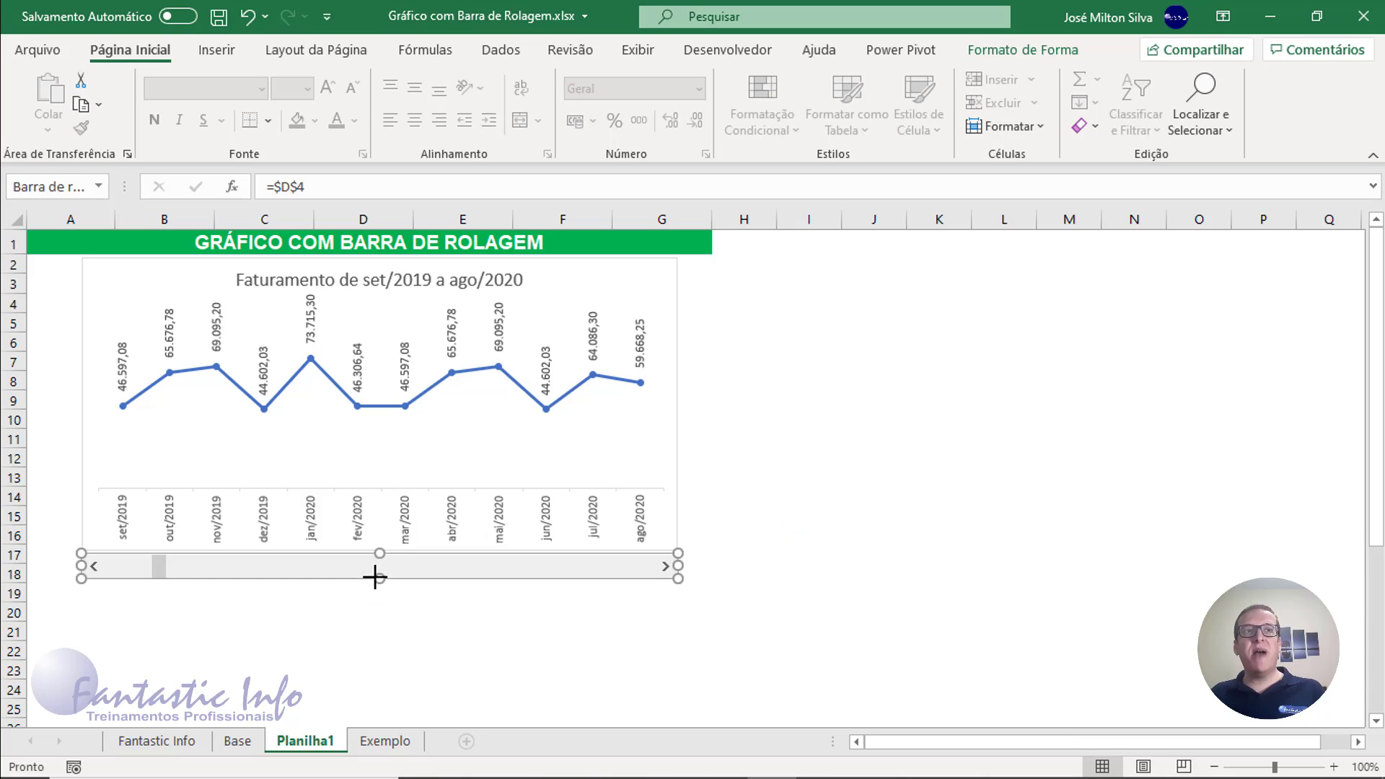
{"action": "left_click", "coordinate": [703, 589]}
- Test the finished chart by scrolling through later and earlier periods, ending on the first period, jun/2019 a mai/2020
{"action": "left_click", "coordinate": [664, 568]}
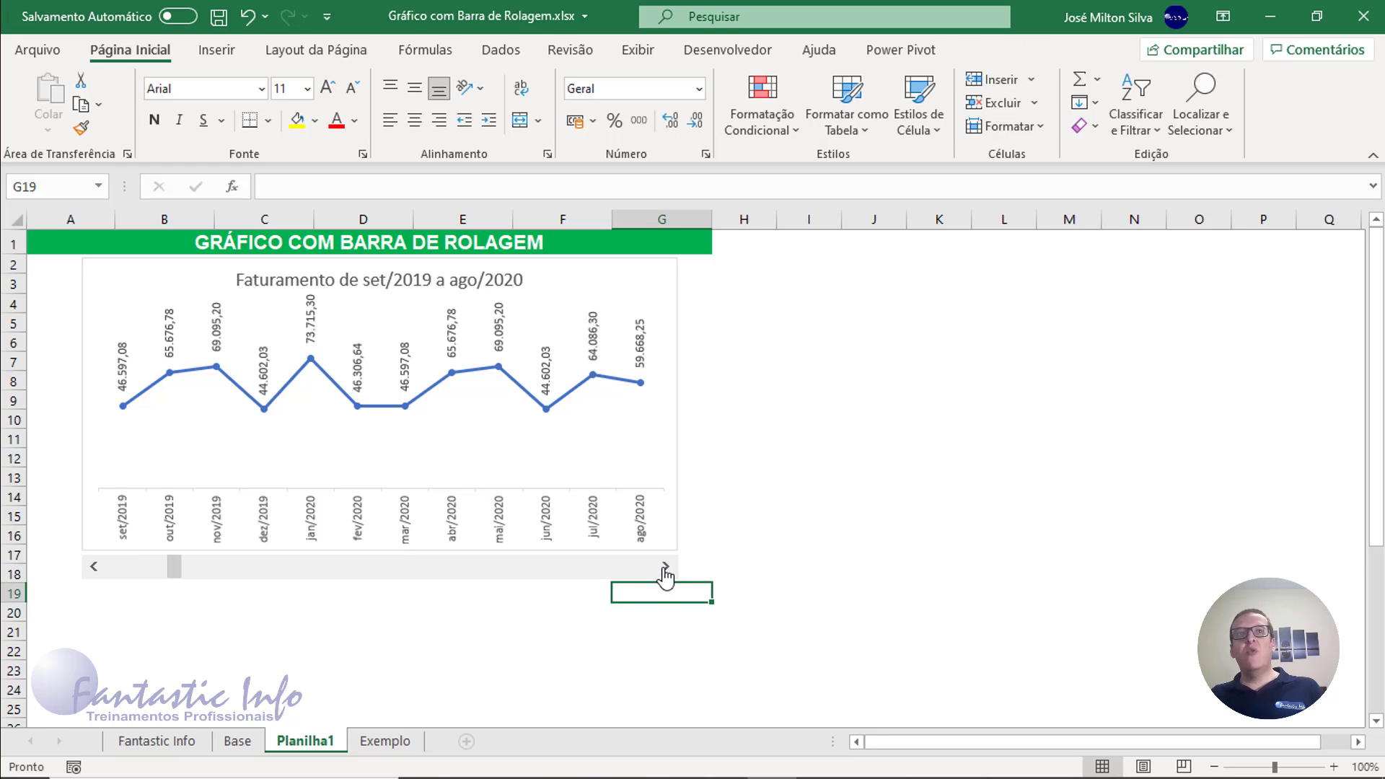
{"action": "left_click", "coordinate": [665, 567]}
{"action": "left_click", "coordinate": [664, 567]}
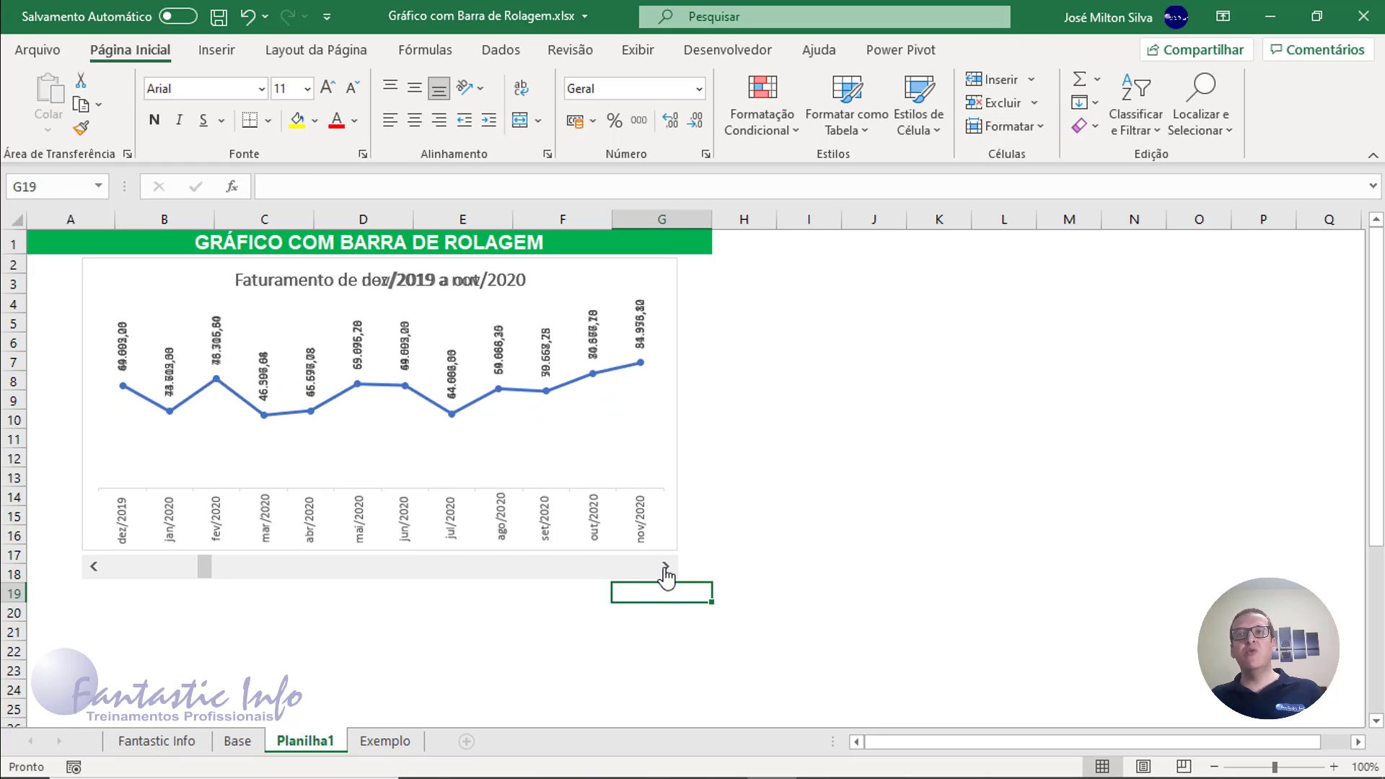
{"action": "left_click", "coordinate": [664, 567]}
{"action": "left_click", "coordinate": [317, 570]}
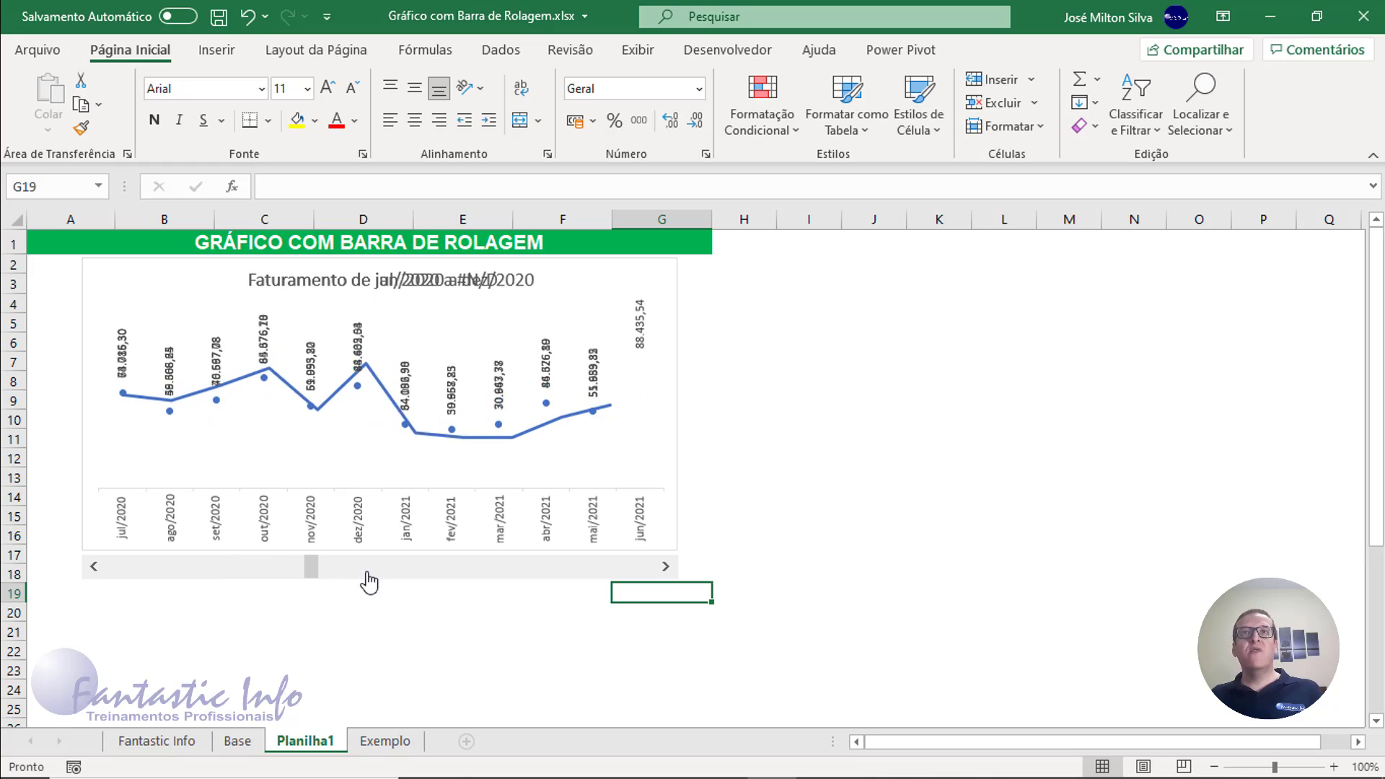
{"action": "left_click", "coordinate": [239, 571]}
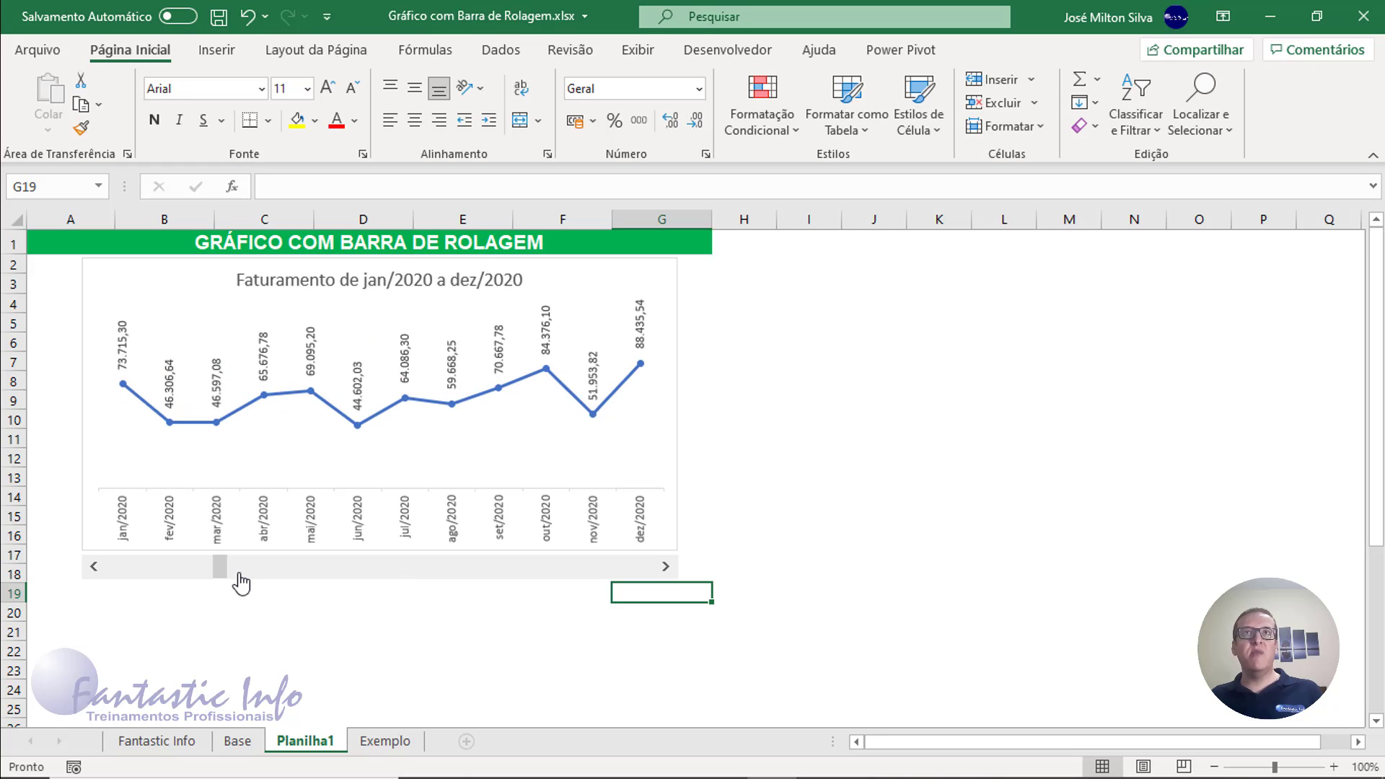
{"action": "left_click", "coordinate": [130, 572]}
{"action": "left_click", "coordinate": [94, 568]}
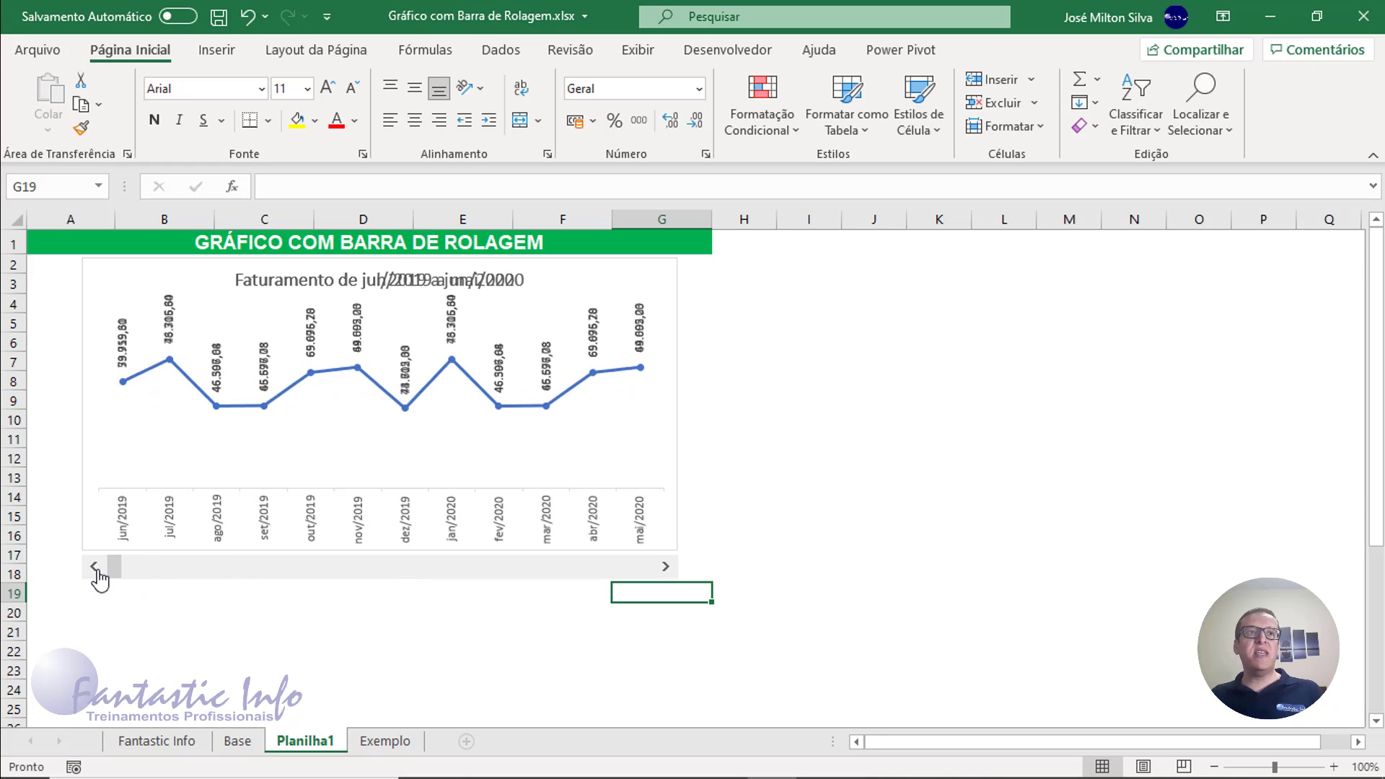
{"action": "left_click", "coordinate": [173, 573]}
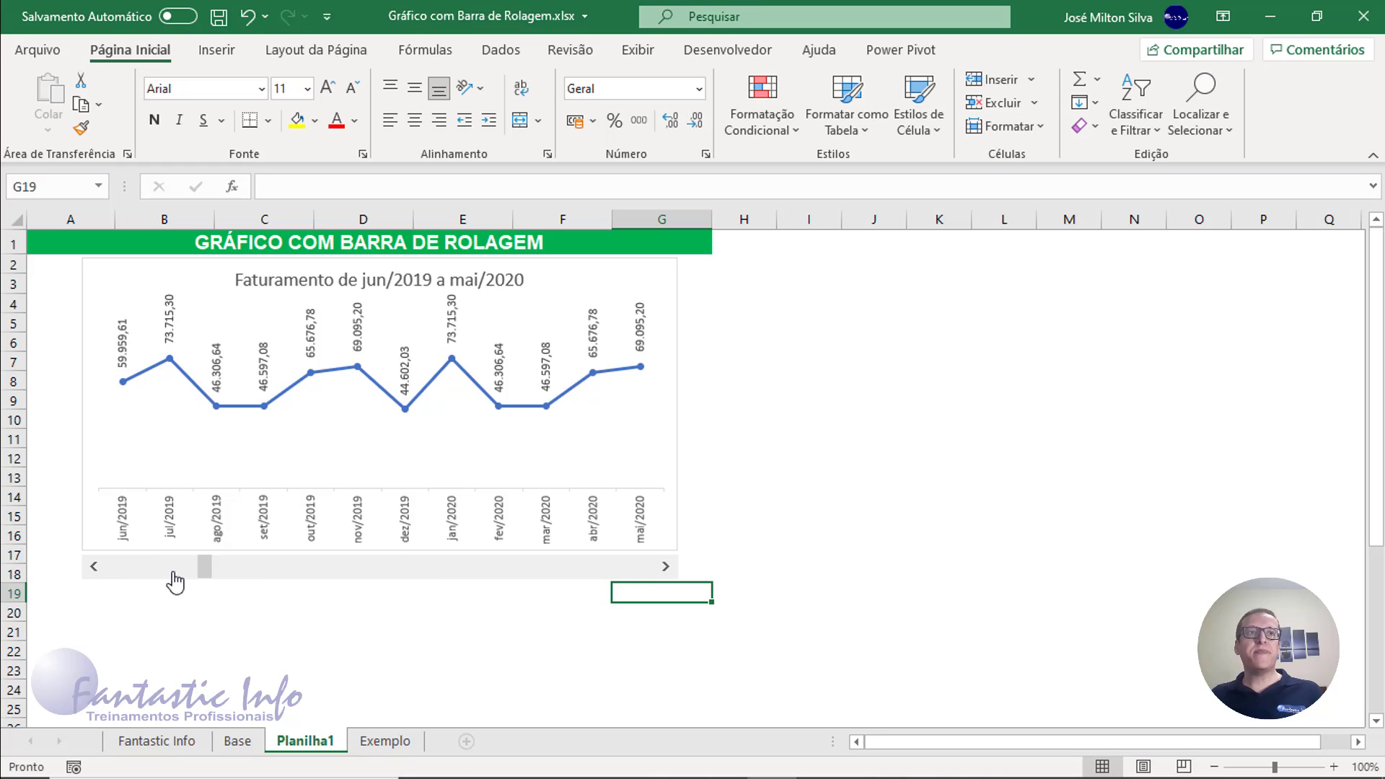
{"action": "left_click", "coordinate": [117, 572]}
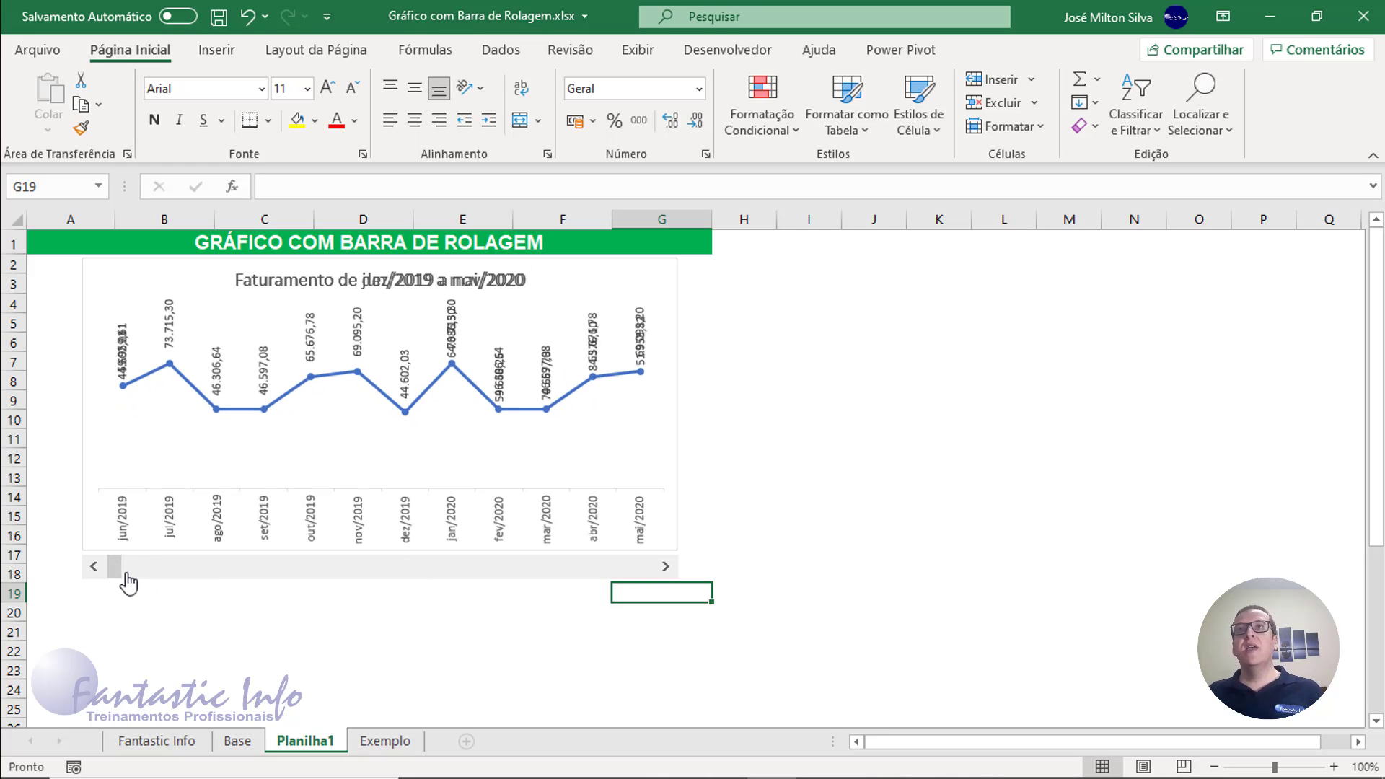
{"action": "left_click", "coordinate": [297, 241]}
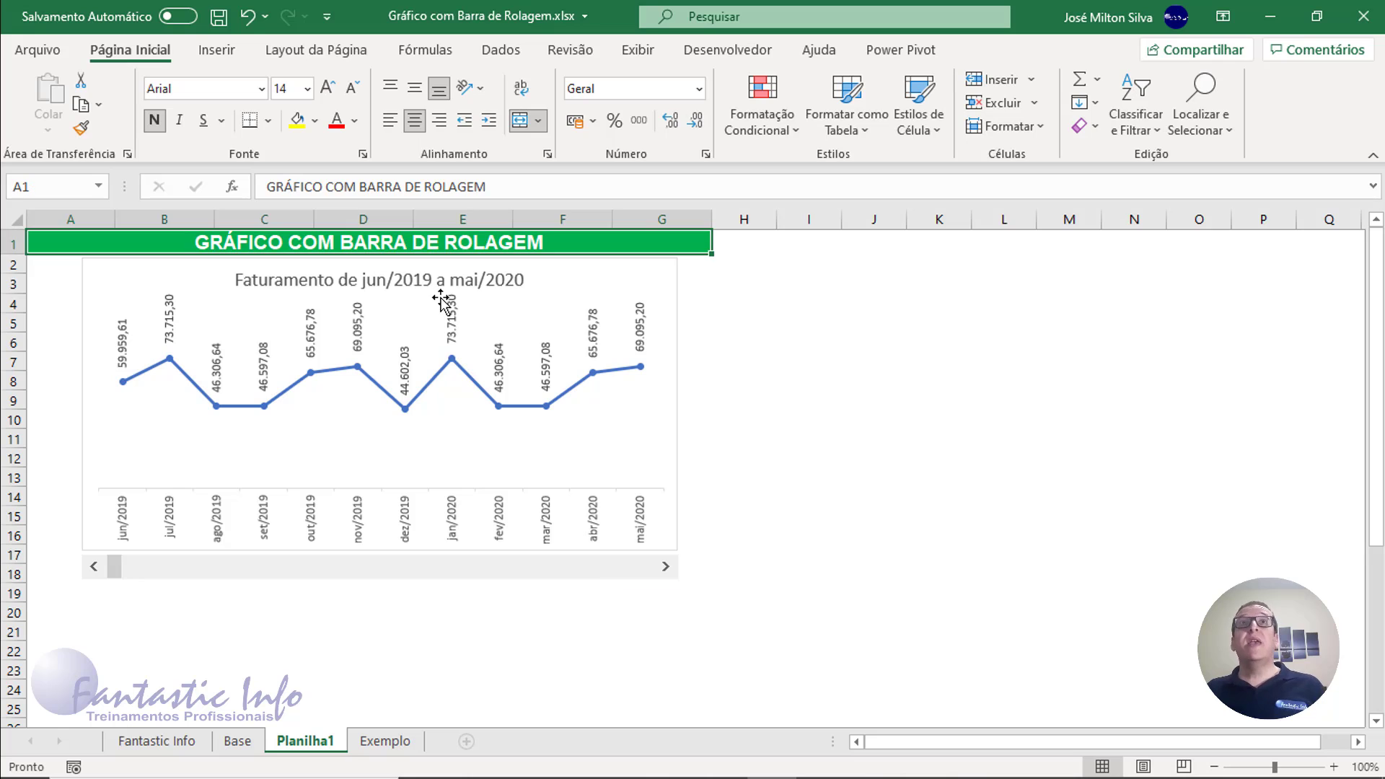